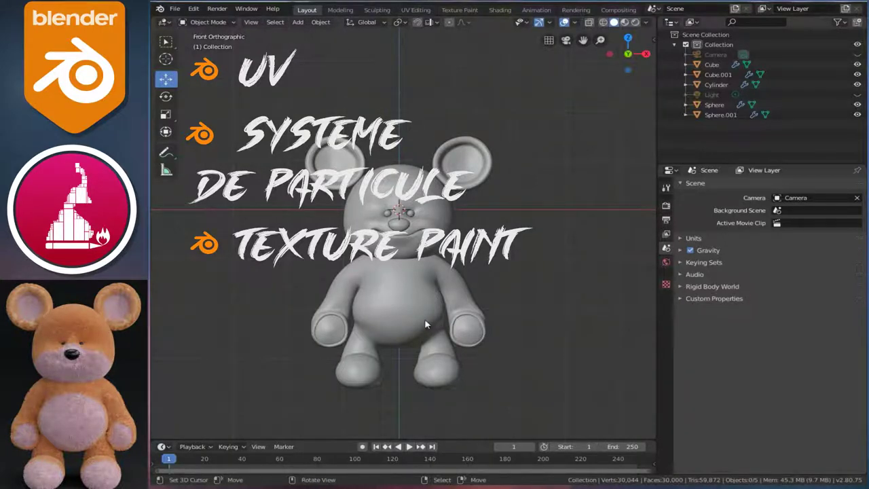
Step: Switch to Right Orthographic view and bring up the Add menu's Mesh primitive list
{"action": "key", "text": "KP_3"}
{"action": "key", "text": "shift+a"}
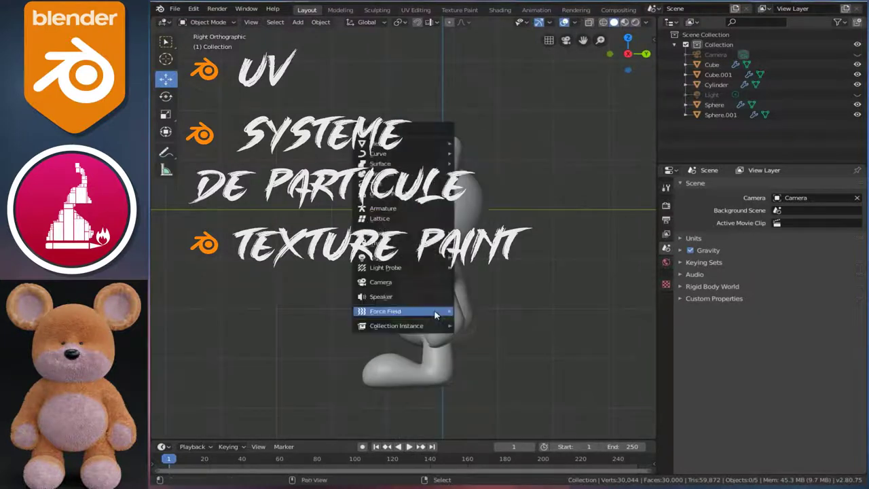
{"action": "mouse_move", "coordinate": [378, 143]}
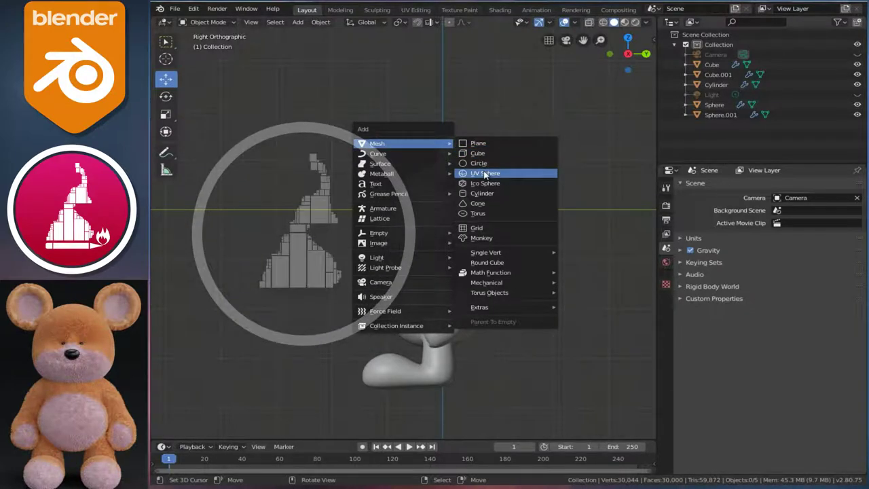
Step: Add a UV sphere, move it behind the bear's lower back, and shrink it to about half size
{"action": "left_click", "coordinate": [485, 174]}
{"action": "middle_click_drag", "start_coordinate": [481, 330], "coordinate": [446, 272], "text": "shift"}
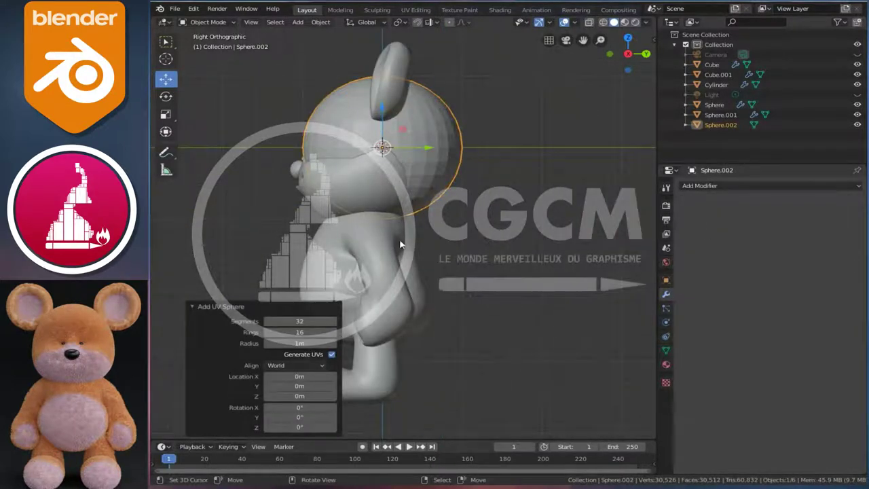
{"action": "key", "text": "g"}
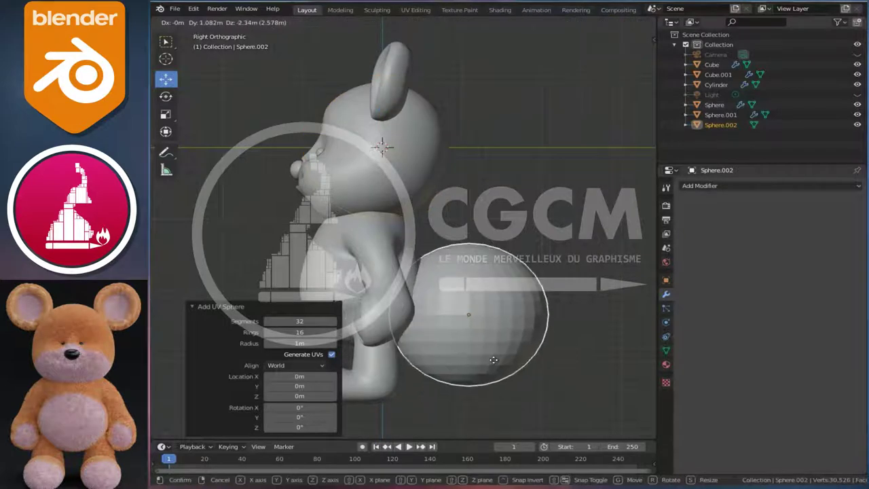
{"action": "left_click", "coordinate": [497, 364]}
{"action": "key", "text": "s"}
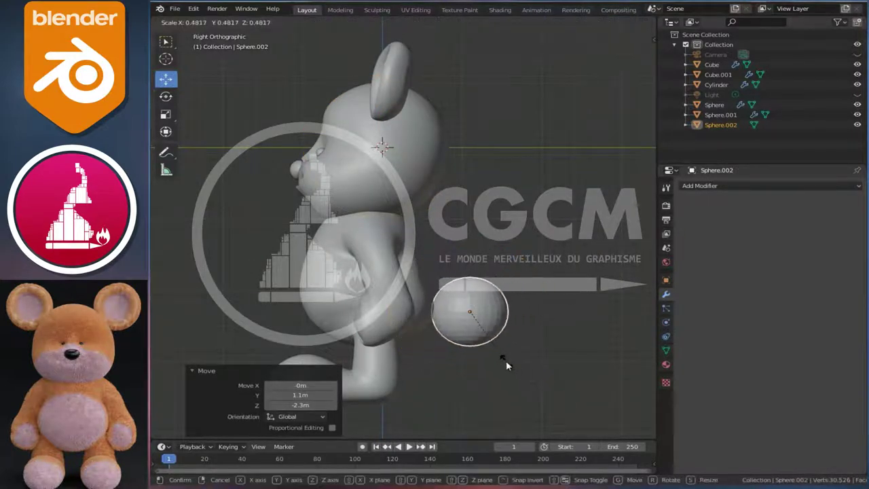
{"action": "left_click", "coordinate": [502, 360]}
{"action": "scroll", "coordinate": [502, 353], "scroll_direction": "up", "scroll_amount": 3}
{"action": "scroll", "coordinate": [502, 346], "scroll_direction": "down", "scroll_amount": 3, "text": "shift"}
{"action": "scroll", "coordinate": [475, 330], "scroll_direction": "down", "scroll_amount": 3, "text": "ctrl"}
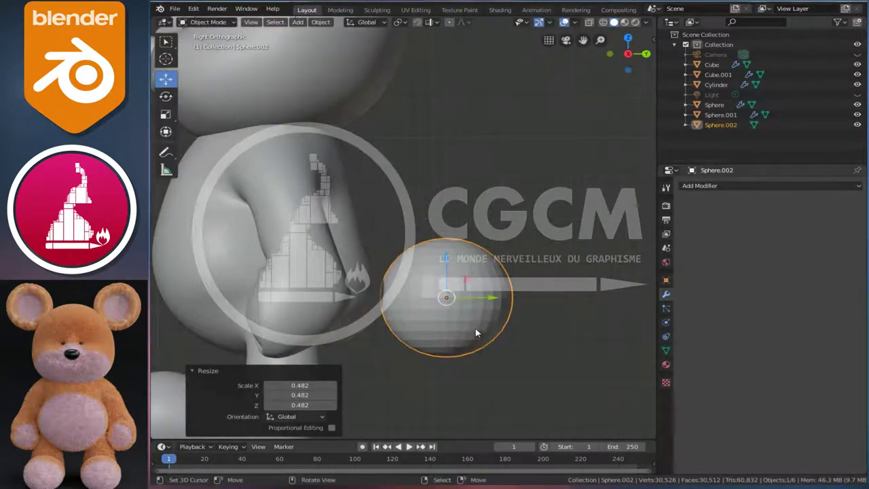
{"action": "scroll", "coordinate": [468, 313], "scroll_direction": "up", "scroll_amount": 2}
{"action": "left_click_drag", "start_coordinate": [463, 283], "coordinate": [463, 271]}
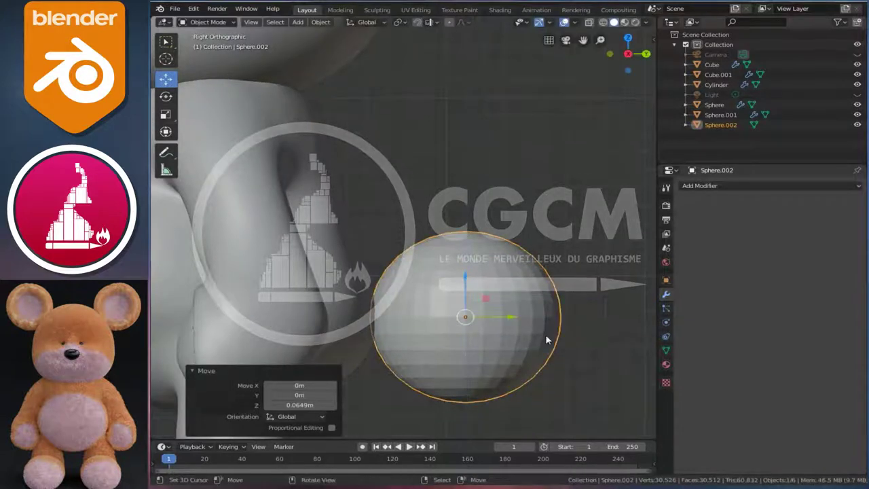
Step: Rescale the sphere to about 0.545 and slide it along Y against the bear's back
{"action": "key", "text": "s"}
{"action": "left_click", "coordinate": [509, 326]}
{"action": "key", "text": "g"}
{"action": "key", "text": "y"}
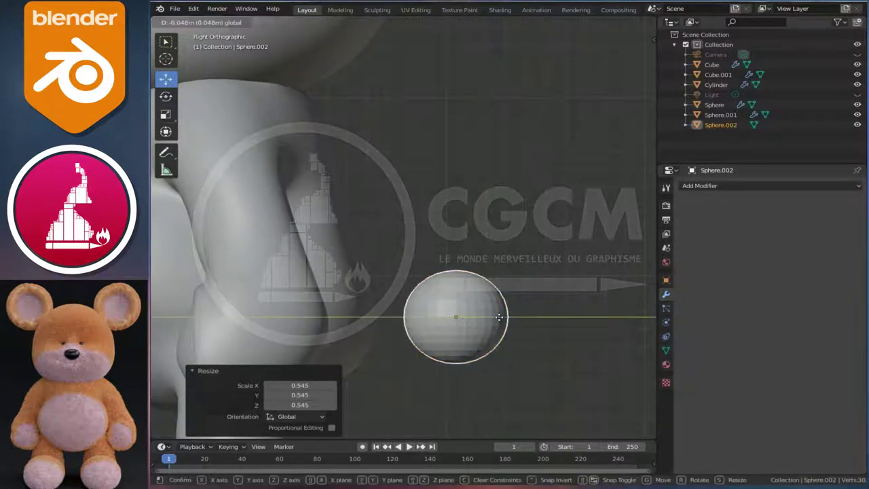
{"action": "left_click", "coordinate": [471, 317]}
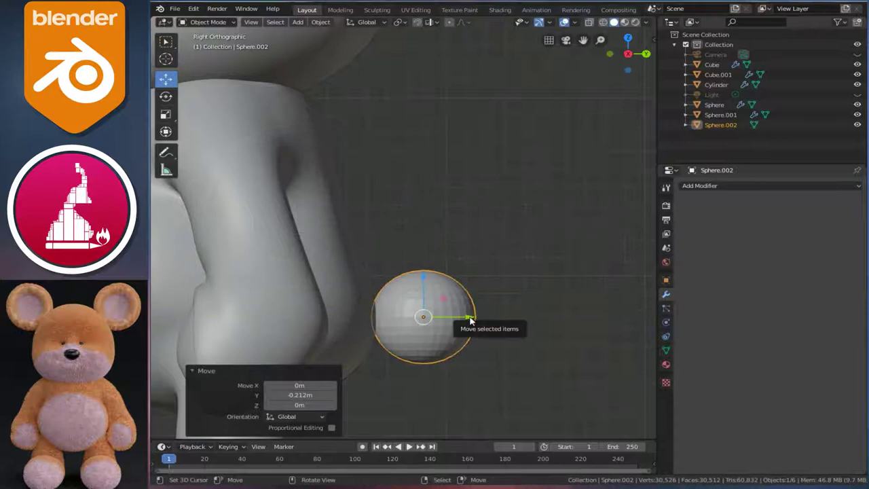
Step: Apply Shade Smooth to the tail sphere
{"action": "right_click", "coordinate": [470, 319]}
{"action": "left_click", "coordinate": [469, 307]}
{"action": "scroll", "coordinate": [434, 304], "scroll_direction": "down", "scroll_amount": 5}
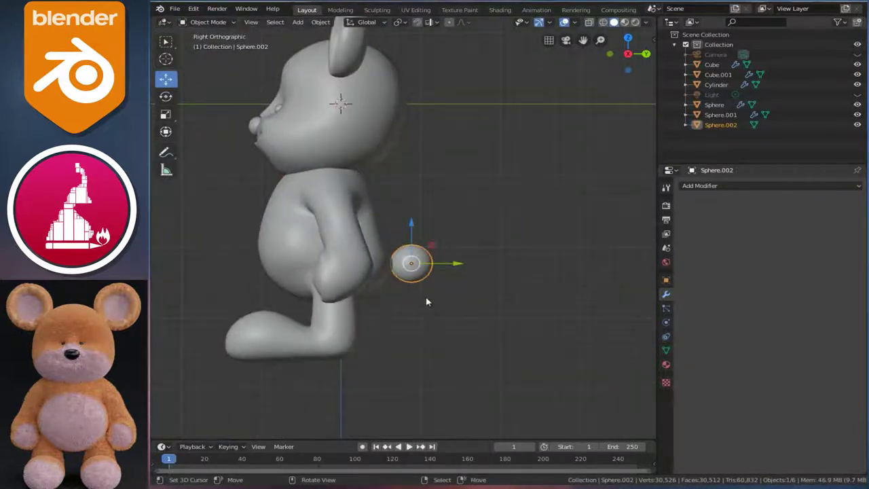
{"action": "scroll", "coordinate": [426, 302], "scroll_direction": "up", "scroll_amount": 3}
{"action": "scroll", "coordinate": [424, 292], "scroll_direction": "up", "scroll_amount": 1}
{"action": "scroll", "coordinate": [423, 283], "scroll_direction": "up", "scroll_amount": 1}
{"action": "scroll", "coordinate": [465, 307], "scroll_direction": "up", "scroll_amount": 2}
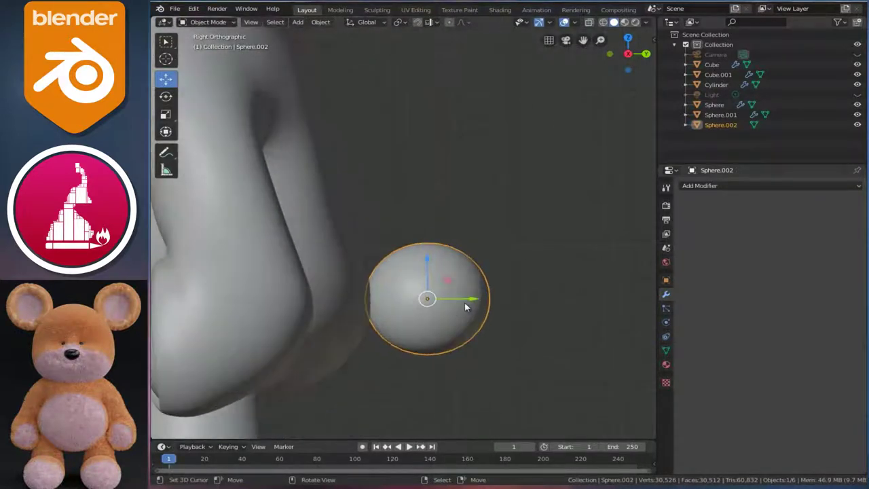
Step: In Edit Mode, rotate the sphere's mesh 90 degrees and deselect all vertices
{"action": "key", "text": "Tab"}
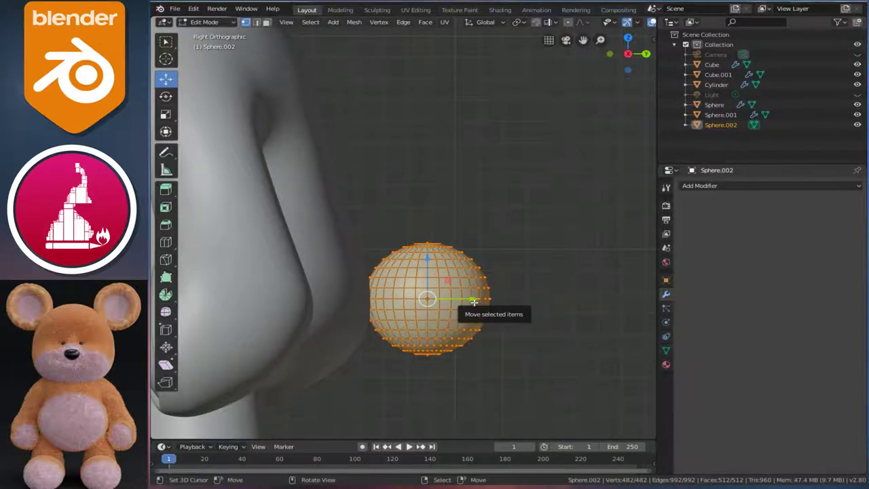
{"action": "key", "text": "ctrl+KP_3"}
{"action": "key", "text": "KP_3"}
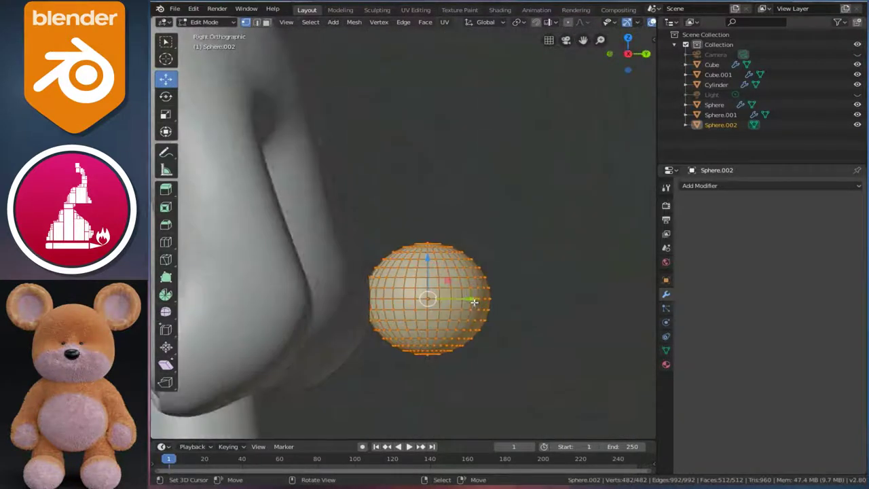
{"action": "type", "text": "r90"}
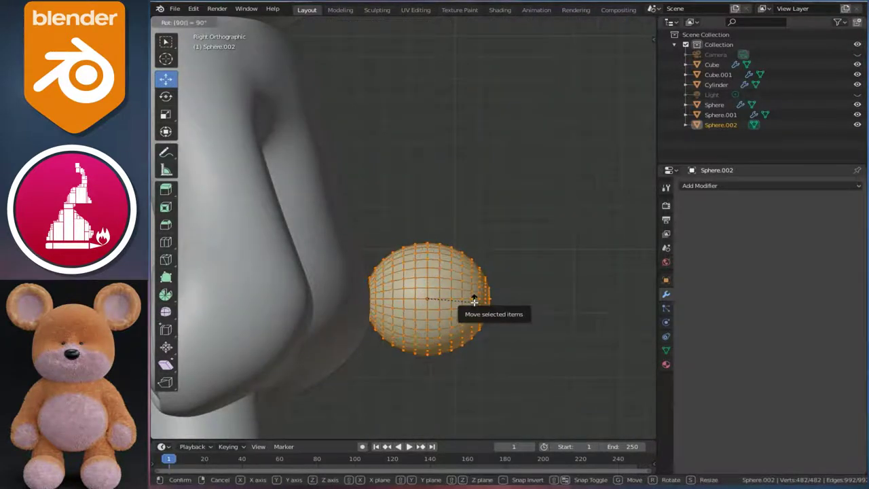
{"action": "key", "text": "Return"}
{"action": "middle_click_drag", "start_coordinate": [488, 295], "coordinate": [488, 310]}
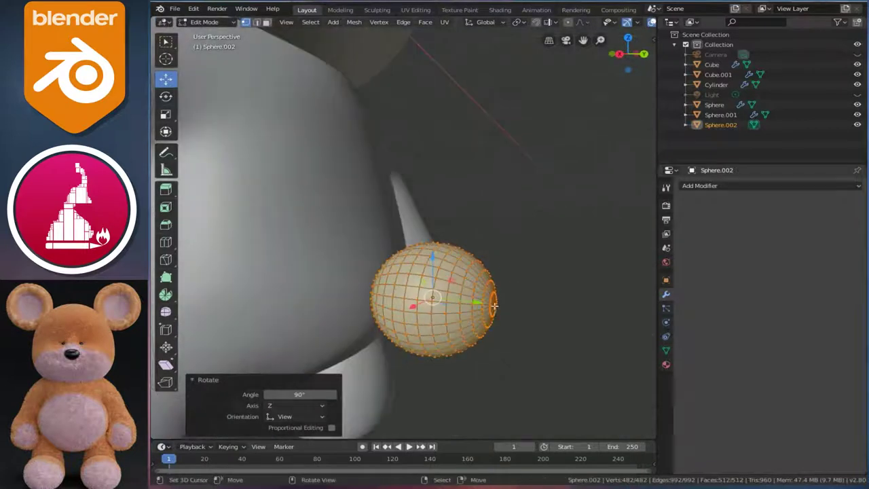
{"action": "key", "text": "alt+a"}
{"action": "key", "text": "KP_3"}
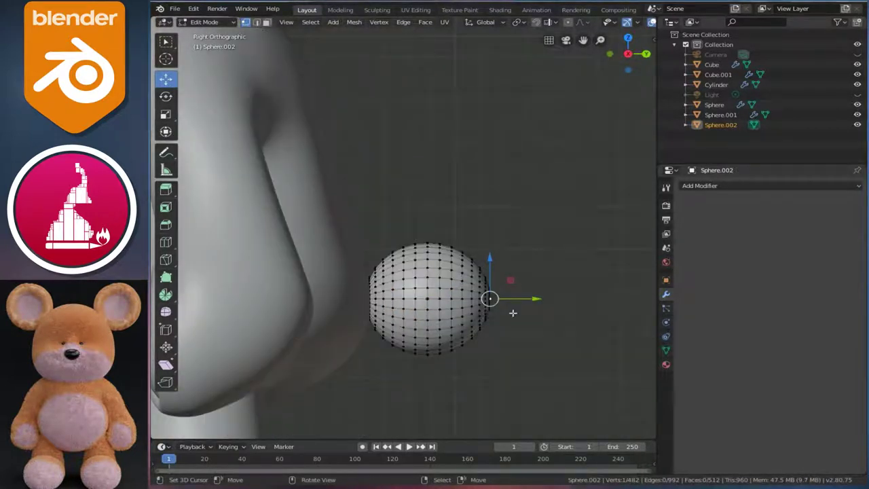
Step: Proportionally pull the tail's vertices upward and sideways into an egg-like bulge
{"action": "left_click_drag", "start_coordinate": [487, 256], "coordinate": [495, 247]}
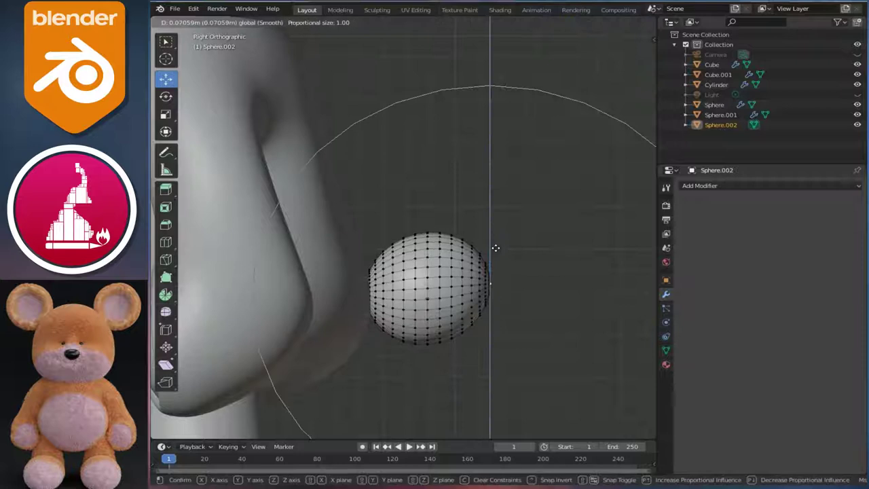
{"action": "scroll", "coordinate": [499, 246], "scroll_direction": "up", "scroll_amount": 6}
{"action": "left_click", "coordinate": [496, 237]}
{"action": "key", "text": "g"}
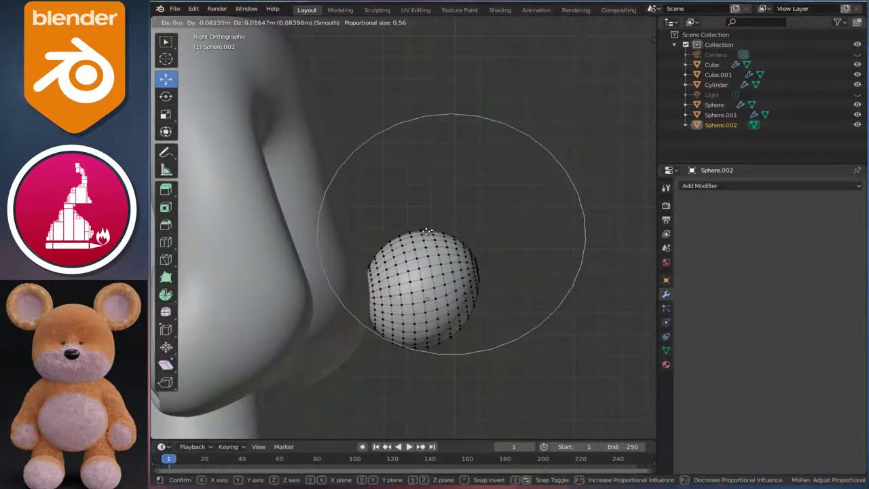
{"action": "left_click", "coordinate": [462, 248]}
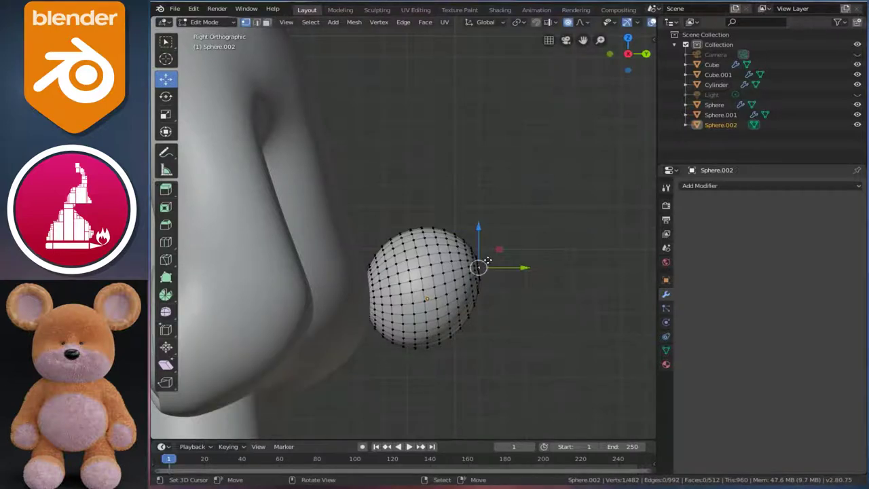
{"action": "key", "text": "g"}
{"action": "left_click", "coordinate": [493, 260]}
{"action": "scroll", "coordinate": [475, 262], "scroll_direction": "down", "scroll_amount": 5}
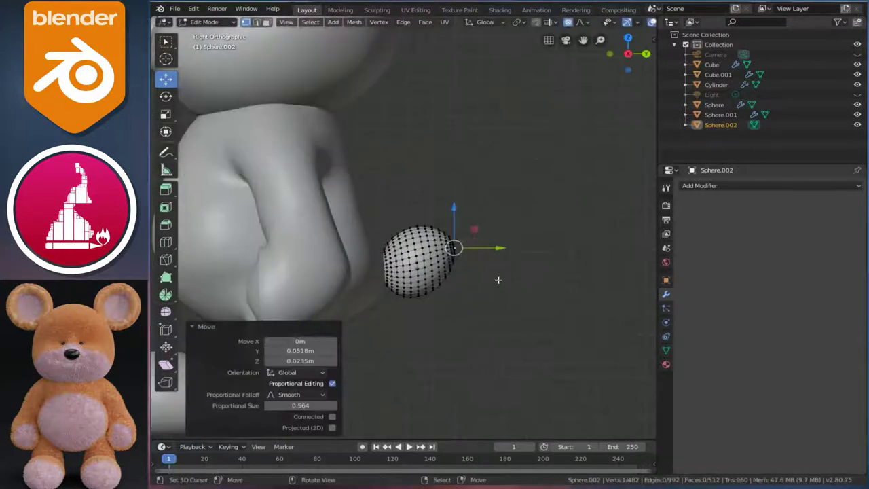
{"action": "key", "text": "Tab"}
Step: Reselect the tail and softly grab its vertices again to refine the egg shape
{"action": "left_click", "coordinate": [357, 285]}
{"action": "scroll", "coordinate": [416, 296], "scroll_direction": "down", "scroll_amount": 2}
{"action": "scroll", "coordinate": [427, 297], "scroll_direction": "up", "scroll_amount": 1}
{"action": "scroll", "coordinate": [437, 292], "scroll_direction": "up", "scroll_amount": 4}
{"action": "left_click", "coordinate": [442, 286]}
{"action": "key", "text": "Tab"}
{"action": "scroll", "coordinate": [477, 276], "scroll_direction": "up", "scroll_amount": 1}
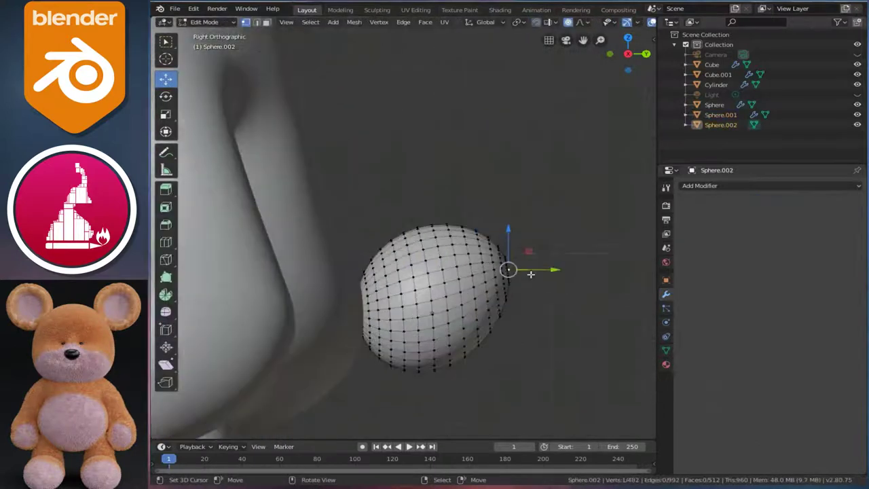
{"action": "key", "text": "g"}
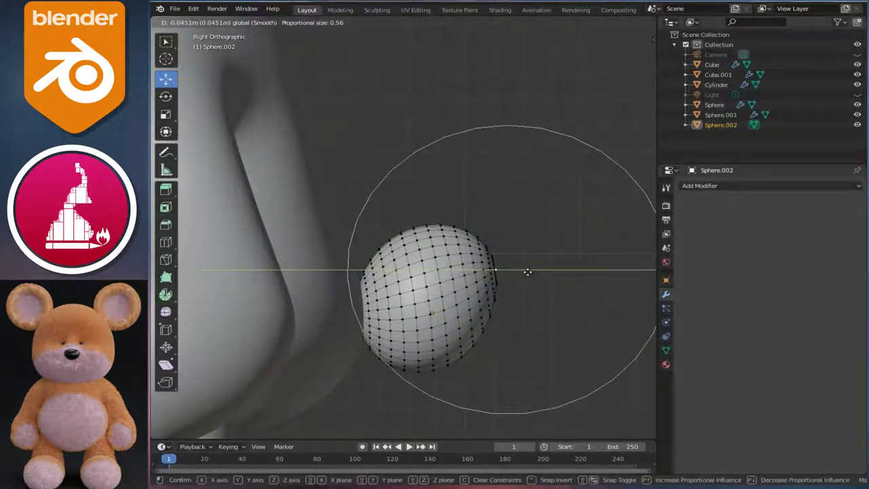
{"action": "left_click", "coordinate": [527, 272]}
Step: Return to Object Mode, compare against the body, and reselect the tail sphere
{"action": "key", "text": "Tab"}
{"action": "scroll", "coordinate": [359, 310], "scroll_direction": "down", "scroll_amount": 1}
{"action": "left_click", "coordinate": [360, 310]}
{"action": "scroll", "coordinate": [359, 306], "scroll_direction": "down", "scroll_amount": 5}
{"action": "scroll", "coordinate": [359, 306], "scroll_direction": "up", "scroll_amount": 5}
{"action": "left_click", "coordinate": [411, 281]}
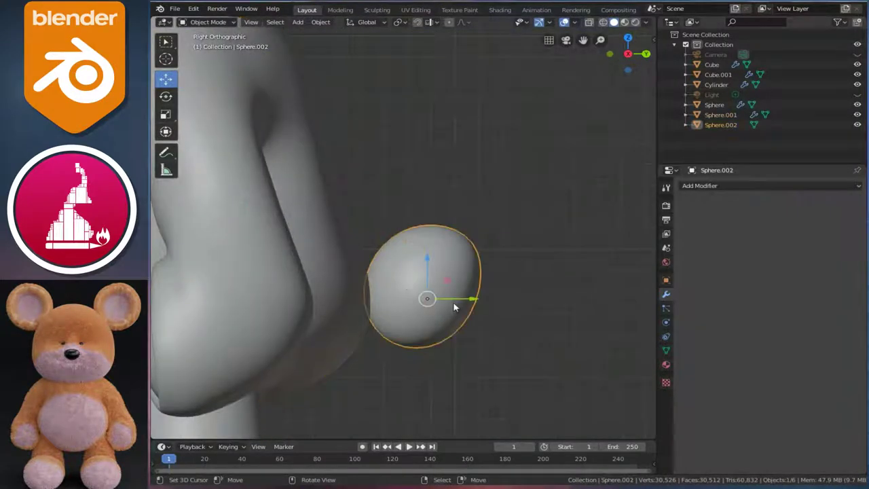
Step: Slide the tail slightly along Y and softly stretch its vertices along Y
{"action": "left_click_drag", "start_coordinate": [469, 299], "coordinate": [463, 298]}
{"action": "left_click", "coordinate": [292, 277]}
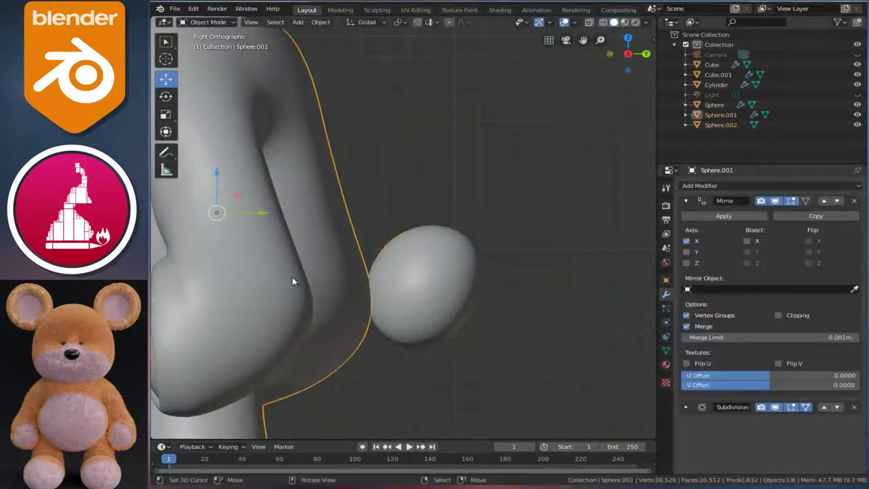
{"action": "scroll", "coordinate": [292, 277], "scroll_direction": "down", "scroll_amount": 3}
{"action": "scroll", "coordinate": [398, 294], "scroll_direction": "up", "scroll_amount": 4}
{"action": "left_click", "coordinate": [398, 295]}
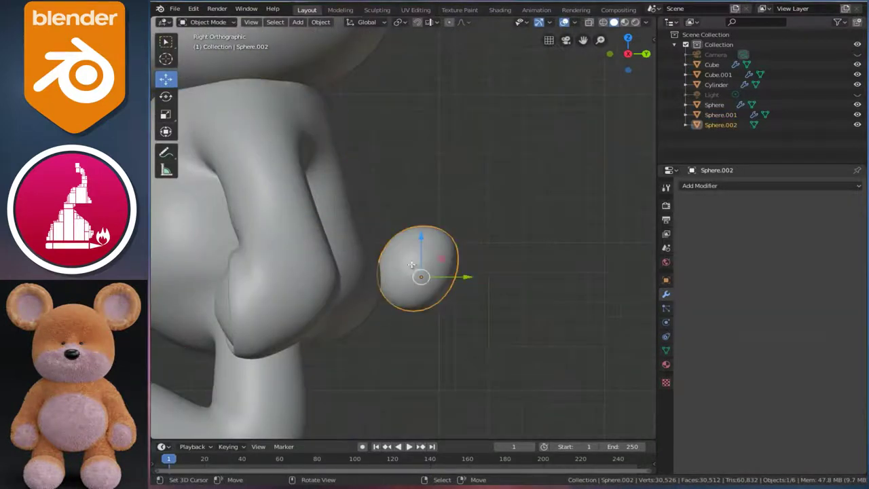
{"action": "key", "text": "Tab"}
{"action": "left_click_drag", "start_coordinate": [466, 253], "coordinate": [499, 253]}
{"action": "key", "text": "Tab"}
Step: Select the body Sphere.001, orbit to a three-quarter view, and enter Edit Mode
{"action": "scroll", "coordinate": [298, 274], "scroll_direction": "down", "scroll_amount": 3}
{"action": "left_click", "coordinate": [298, 274]}
{"action": "scroll", "coordinate": [298, 274], "scroll_direction": "down", "scroll_amount": 2}
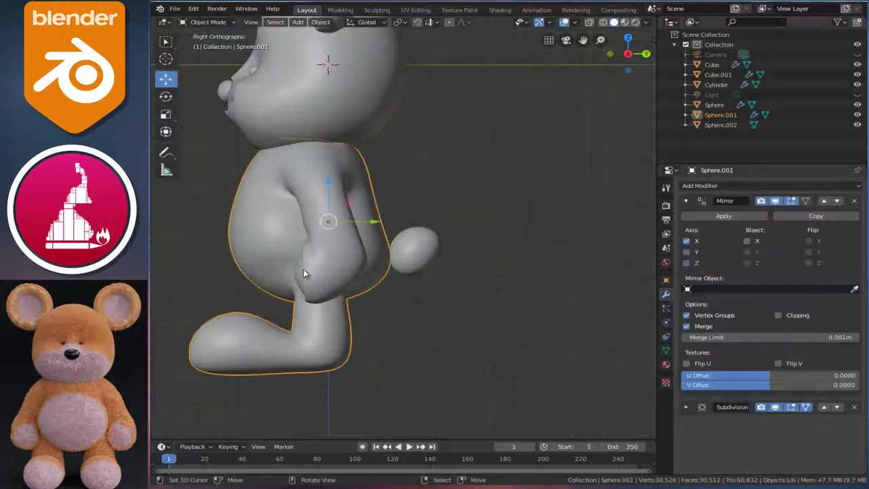
{"action": "scroll", "coordinate": [277, 250], "scroll_direction": "down", "scroll_amount": 2}
{"action": "middle_click_drag", "start_coordinate": [277, 250], "coordinate": [600, 230]}
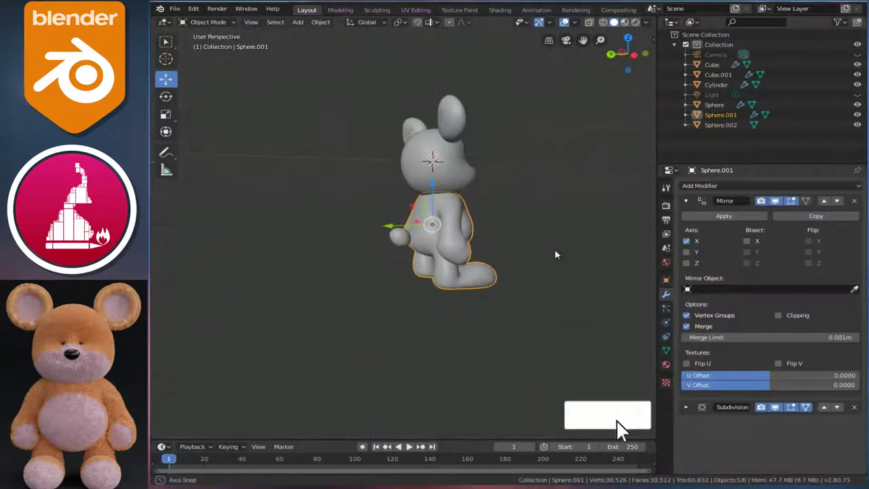
{"action": "mouse_move", "coordinate": [458, 225]}
{"action": "middle_mouse_down"}
{"action": "mouse_move", "coordinate": [520, 244]}
{"action": "mouse_move", "coordinate": [582, 240]}
{"action": "mouse_move", "coordinate": [500, 254]}
{"action": "mouse_move", "coordinate": [510, 255]}
{"action": "mouse_move", "coordinate": [451, 241]}
{"action": "middle_mouse_up"}
{"action": "scroll", "coordinate": [516, 252], "scroll_direction": "up", "scroll_amount": 4}
{"action": "key", "text": "Tab"}
{"action": "scroll", "coordinate": [475, 251], "scroll_direction": "up", "scroll_amount": 3}
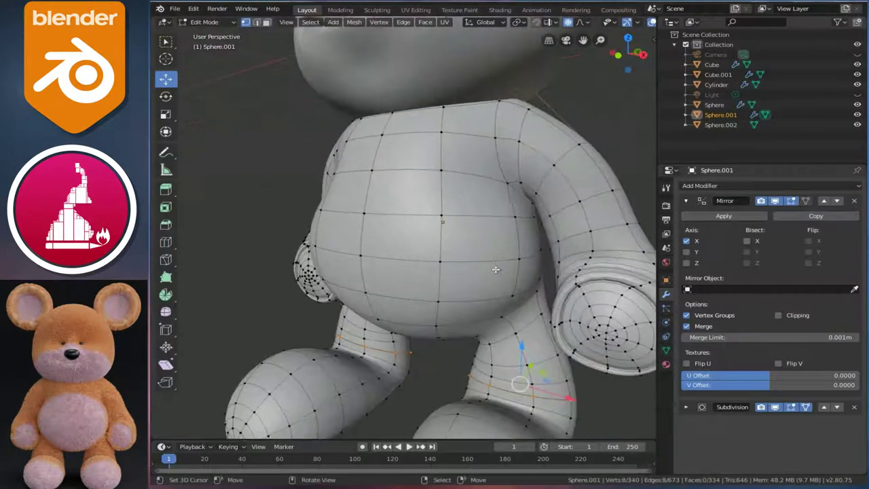
Step: Switch to edge select and mark the loop where the arm joins the belly as a seam
{"action": "key", "text": "ctrl+Tab"}
{"action": "left_click", "coordinate": [467, 285]}
{"action": "mouse_move", "coordinate": [466, 285]}
{"action": "middle_mouse_down"}
{"action": "mouse_move", "coordinate": [376, 287]}
{"action": "mouse_move", "coordinate": [448, 278]}
{"action": "middle_mouse_up"}
{"action": "scroll", "coordinate": [448, 278], "scroll_direction": "up", "scroll_amount": 4}
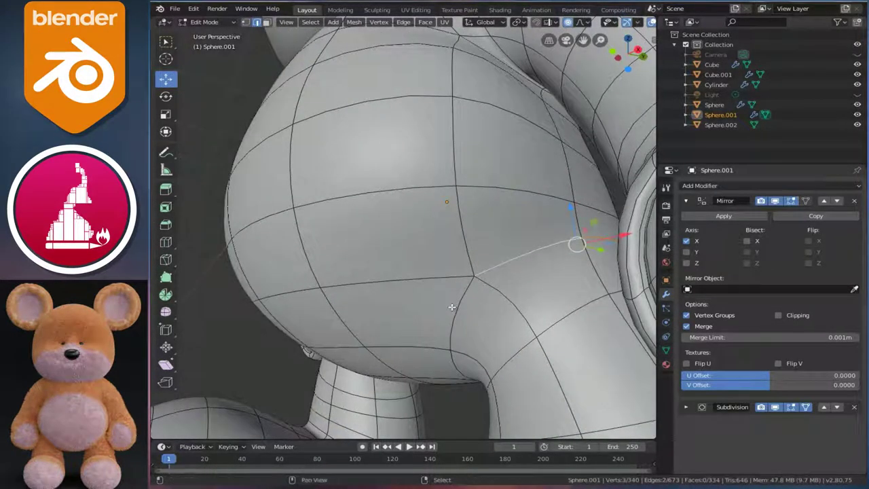
{"action": "middle_click_drag", "start_coordinate": [506, 346], "coordinate": [308, 277]}
{"action": "scroll", "coordinate": [407, 312], "scroll_direction": "down", "scroll_amount": 3}
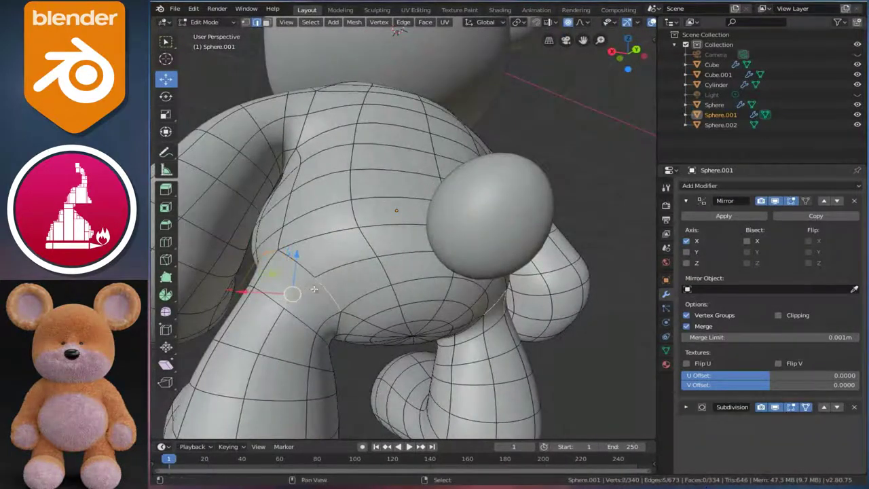
{"action": "mouse_move", "coordinate": [317, 286]}
{"action": "middle_mouse_down"}
{"action": "mouse_move", "coordinate": [311, 242]}
{"action": "mouse_move", "coordinate": [325, 165]}
{"action": "middle_mouse_up"}
{"action": "left_click", "coordinate": [326, 164], "text": "shift"}
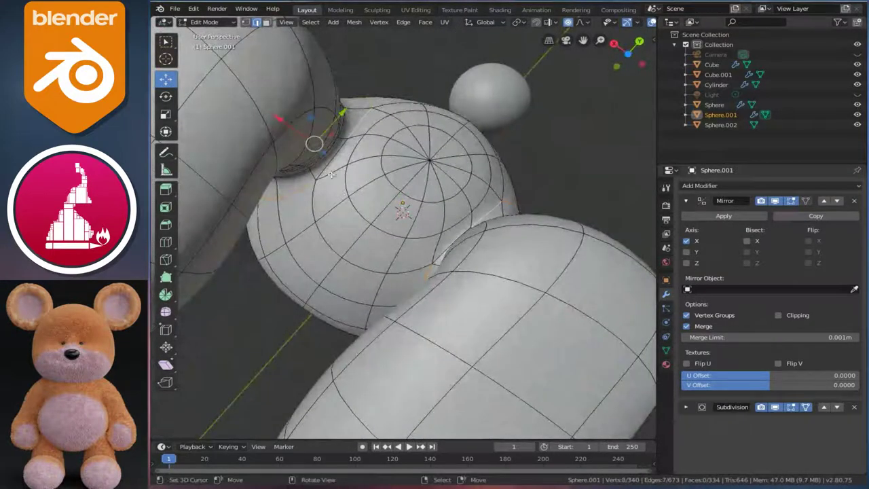
{"action": "middle_click_drag", "start_coordinate": [316, 131], "coordinate": [447, 225]}
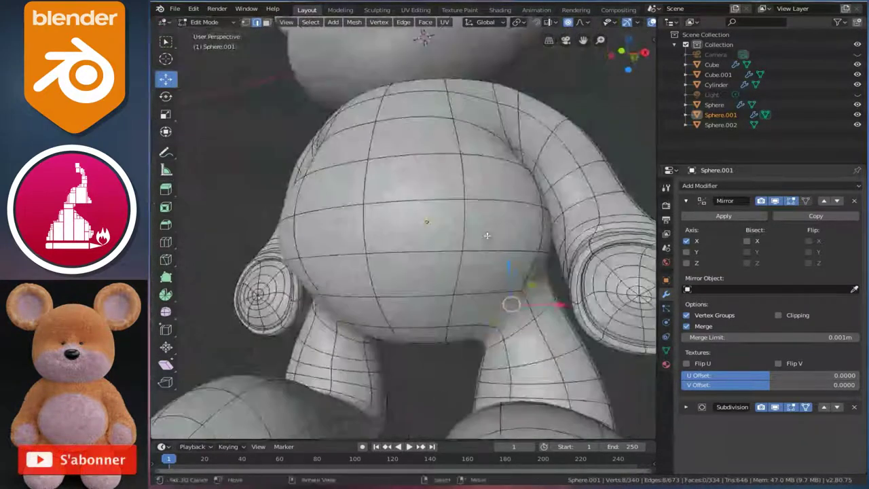
{"action": "key", "text": "ctrl+e"}
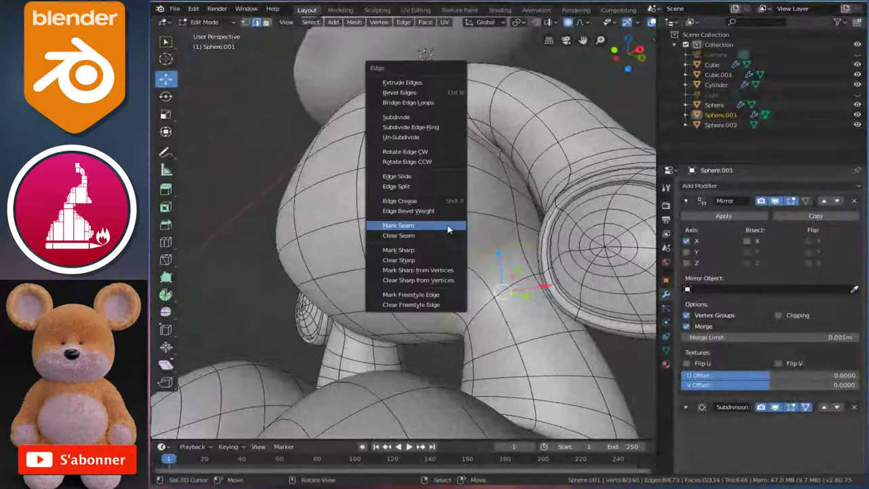
{"action": "left_click", "coordinate": [411, 230]}
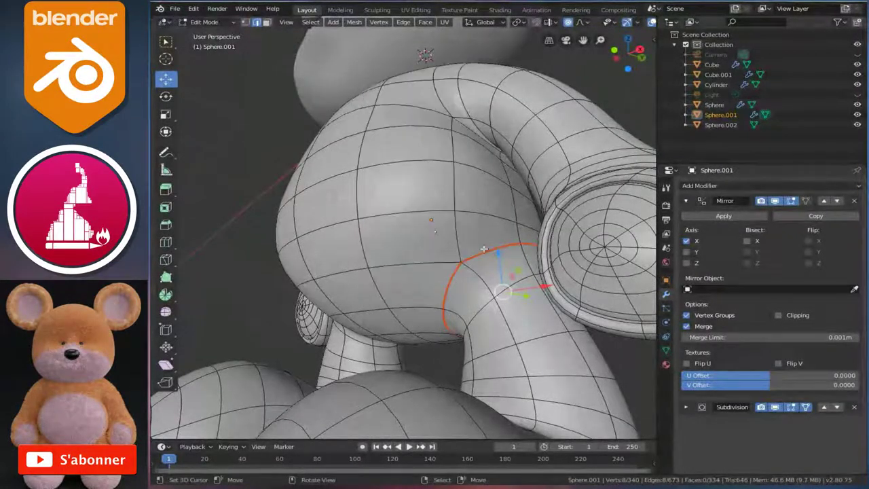
Step: Mark the shoulder loop as a seam
{"action": "mouse_move", "coordinate": [435, 233]}
{"action": "middle_mouse_down"}
{"action": "mouse_move", "coordinate": [453, 241]}
{"action": "mouse_move", "coordinate": [475, 224]}
{"action": "mouse_move", "coordinate": [428, 272]}
{"action": "mouse_move", "coordinate": [516, 234]}
{"action": "middle_mouse_up"}
{"action": "scroll", "coordinate": [500, 207], "scroll_direction": "up", "scroll_amount": 2}
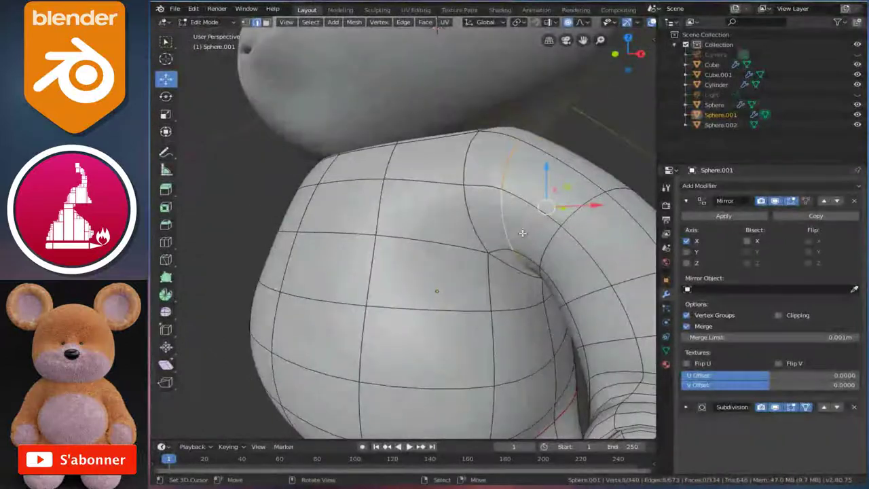
{"action": "key", "text": "ctrl+e"}
{"action": "left_click", "coordinate": [495, 232]}
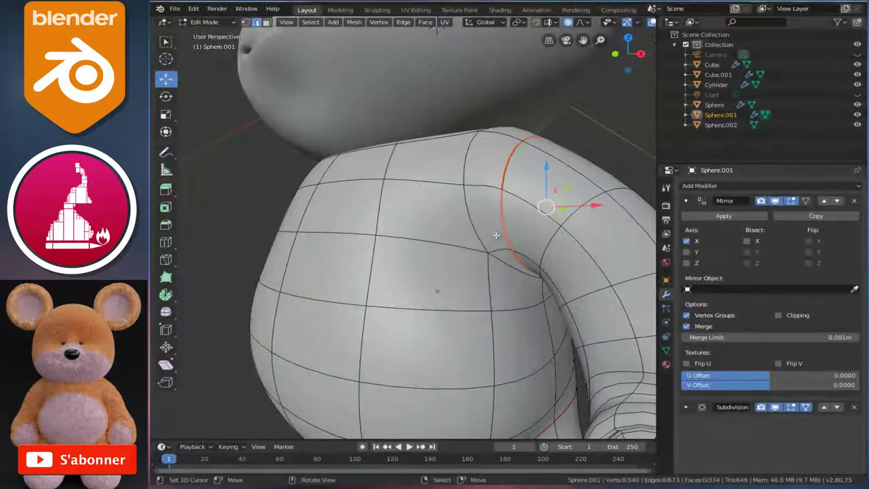
Step: Mark the edge loop around the arm-end rim as a seam
{"action": "scroll", "coordinate": [496, 234], "scroll_direction": "down", "scroll_amount": 4}
{"action": "mouse_move", "coordinate": [552, 266]}
{"action": "middle_mouse_down"}
{"action": "mouse_move", "coordinate": [533, 262]}
{"action": "mouse_move", "coordinate": [517, 291]}
{"action": "middle_mouse_up"}
{"action": "scroll", "coordinate": [534, 261], "scroll_direction": "up", "scroll_amount": 5}
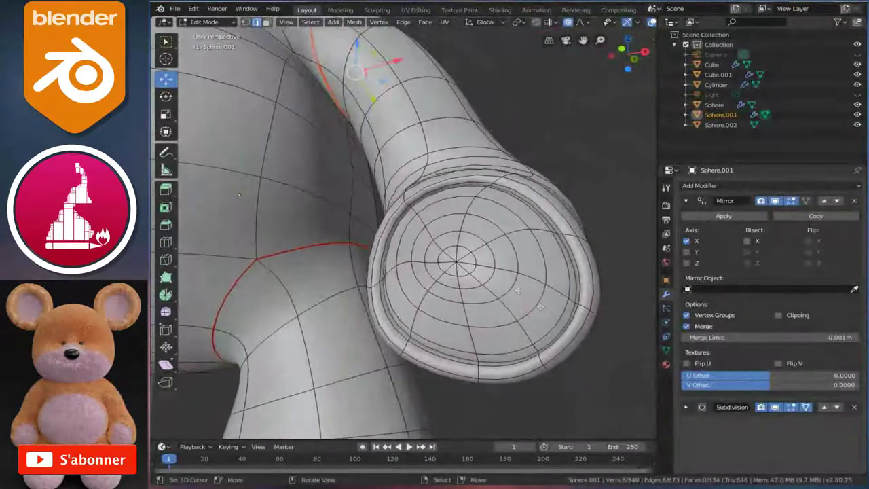
{"action": "scroll", "coordinate": [557, 314], "scroll_direction": "up", "scroll_amount": 2}
{"action": "middle_click_drag", "start_coordinate": [587, 313], "coordinate": [601, 315]}
{"action": "scroll", "coordinate": [601, 314], "scroll_direction": "down", "scroll_amount": 2}
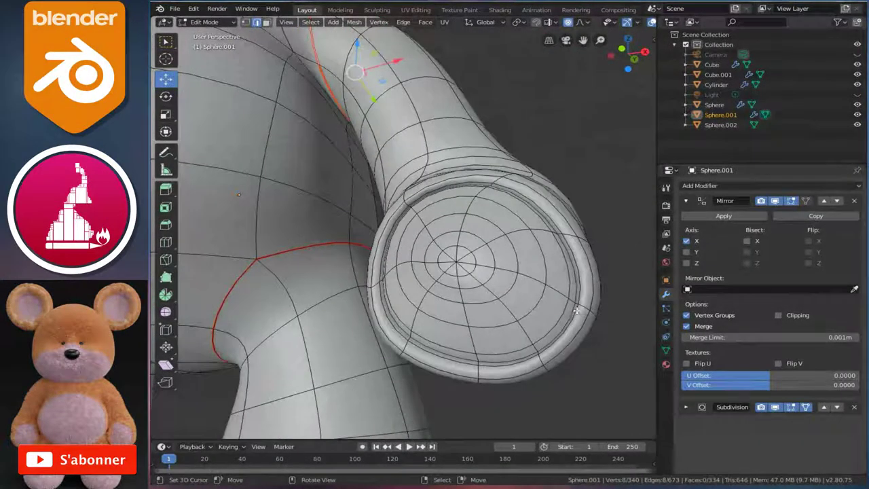
{"action": "left_click", "coordinate": [577, 307], "text": "alt"}
{"action": "key", "text": "ctrl+e"}
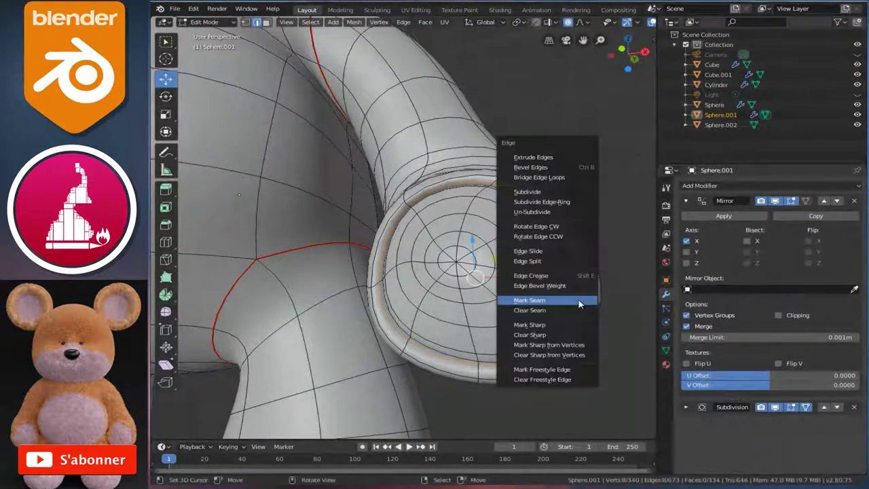
{"action": "left_click", "coordinate": [542, 307]}
Step: Select the edges running up the armpit and mark them as a seam
{"action": "scroll", "coordinate": [519, 295], "scroll_direction": "down", "scroll_amount": 5}
{"action": "mouse_move", "coordinate": [520, 295]}
{"action": "middle_mouse_down"}
{"action": "mouse_move", "coordinate": [442, 261]}
{"action": "mouse_move", "coordinate": [380, 262]}
{"action": "mouse_move", "coordinate": [363, 248]}
{"action": "middle_mouse_up"}
{"action": "scroll", "coordinate": [381, 262], "scroll_direction": "up", "scroll_amount": 4}
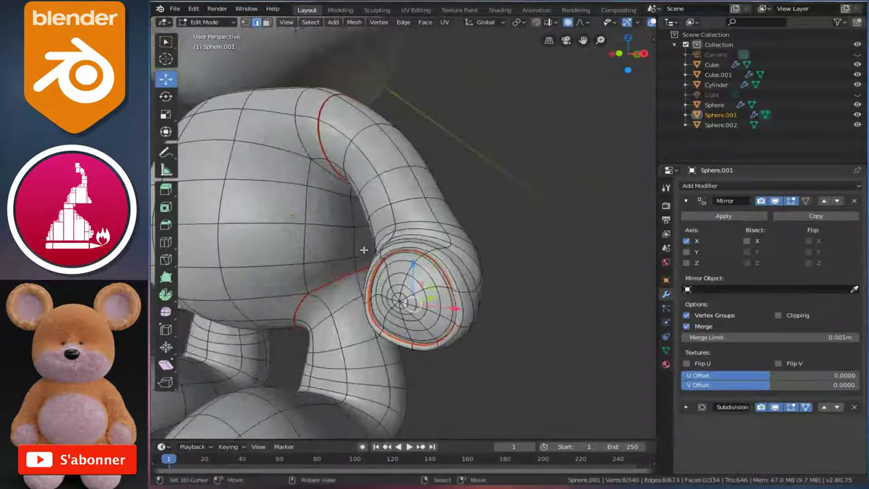
{"action": "scroll", "coordinate": [362, 252], "scroll_direction": "down", "scroll_amount": 1}
{"action": "scroll", "coordinate": [376, 254], "scroll_direction": "up", "scroll_amount": 2}
{"action": "scroll", "coordinate": [377, 255], "scroll_direction": "up", "scroll_amount": 2}
{"action": "left_click", "coordinate": [374, 286]}
{"action": "middle_click_drag", "start_coordinate": [363, 180], "coordinate": [373, 145]}
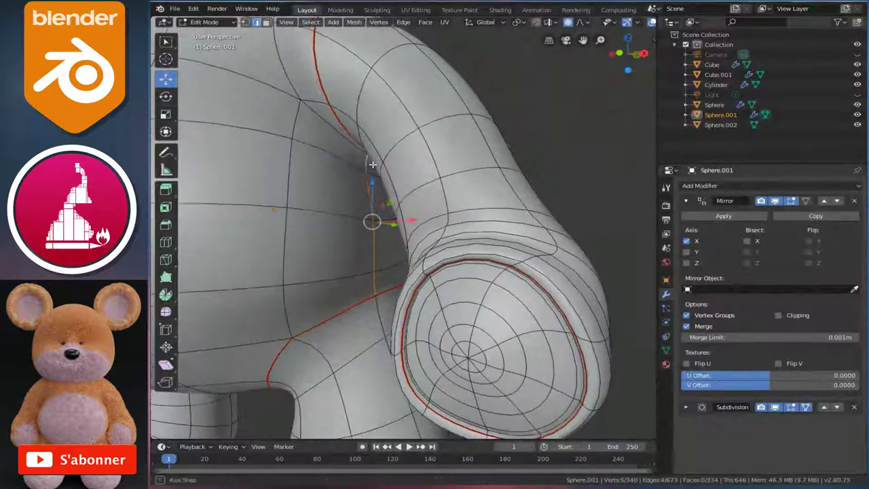
{"action": "scroll", "coordinate": [373, 145], "scroll_direction": "up", "scroll_amount": 1}
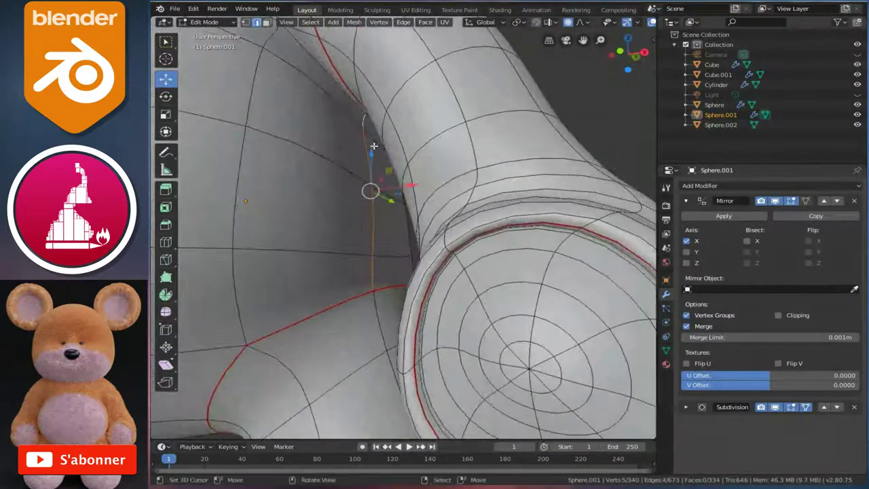
{"action": "scroll", "coordinate": [375, 141], "scroll_direction": "up", "scroll_amount": 1}
{"action": "scroll", "coordinate": [377, 134], "scroll_direction": "up", "scroll_amount": 1}
{"action": "scroll", "coordinate": [378, 127], "scroll_direction": "up", "scroll_amount": 1}
{"action": "scroll", "coordinate": [380, 126], "scroll_direction": "up", "scroll_amount": 1}
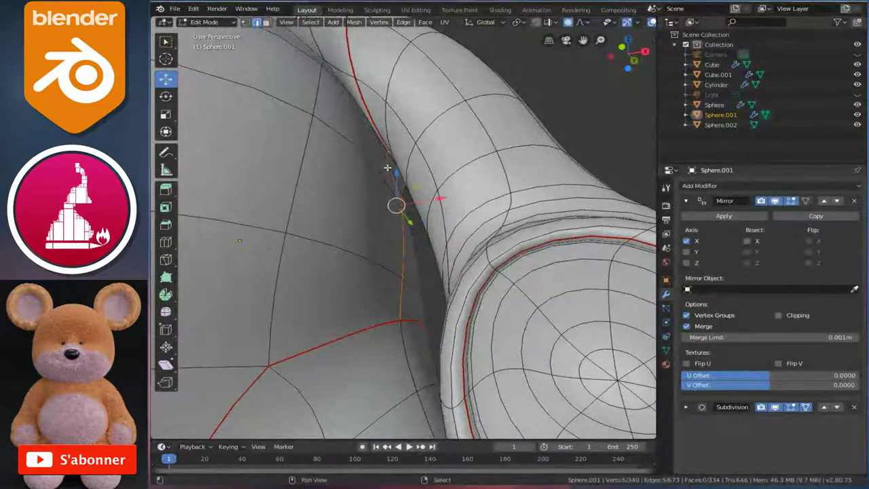
{"action": "scroll", "coordinate": [393, 175], "scroll_direction": "up", "scroll_amount": 1}
{"action": "scroll", "coordinate": [400, 167], "scroll_direction": "up", "scroll_amount": 1}
{"action": "scroll", "coordinate": [400, 160], "scroll_direction": "up", "scroll_amount": 1}
{"action": "scroll", "coordinate": [394, 162], "scroll_direction": "up", "scroll_amount": 1}
{"action": "scroll", "coordinate": [394, 163], "scroll_direction": "down", "scroll_amount": 5}
{"action": "key", "text": "ctrl+e"}
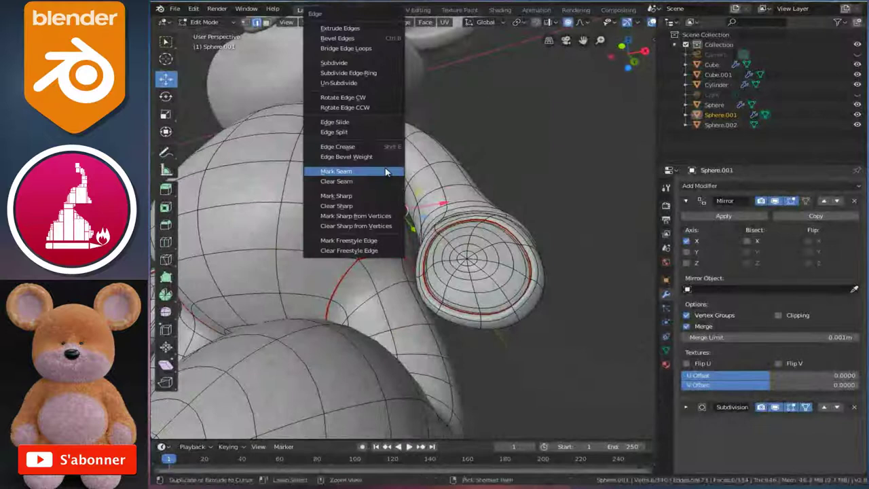
{"action": "left_click", "coordinate": [363, 172]}
Step: Isolate the body mesh and mark the edges around the neck opening as seams
{"action": "scroll", "coordinate": [363, 172], "scroll_direction": "down", "scroll_amount": 4}
{"action": "mouse_move", "coordinate": [363, 171]}
{"action": "middle_mouse_down"}
{"action": "mouse_move", "coordinate": [367, 120]}
{"action": "mouse_move", "coordinate": [407, 268]}
{"action": "mouse_move", "coordinate": [440, 237]}
{"action": "mouse_move", "coordinate": [442, 271]}
{"action": "middle_mouse_up"}
{"action": "key", "text": "KP_Divide"}
{"action": "scroll", "coordinate": [413, 271], "scroll_direction": "up", "scroll_amount": 2}
{"action": "scroll", "coordinate": [427, 254], "scroll_direction": "up", "scroll_amount": 2}
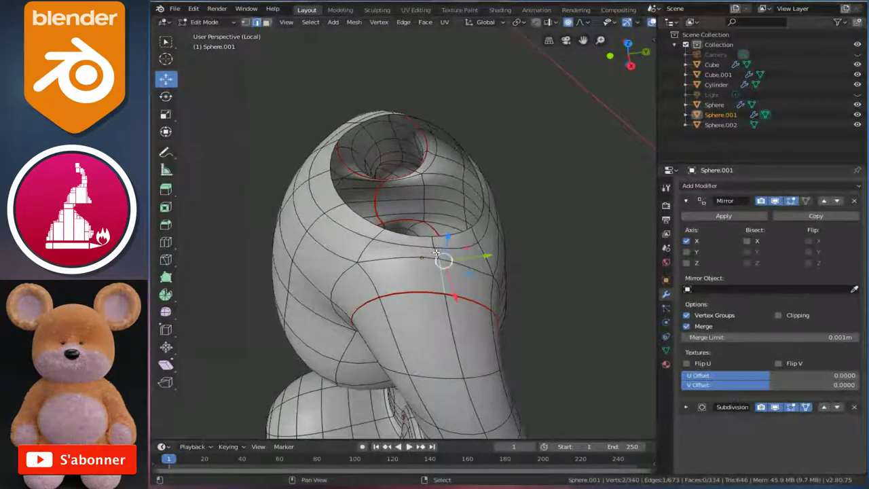
{"action": "key", "text": "ctrl+e"}
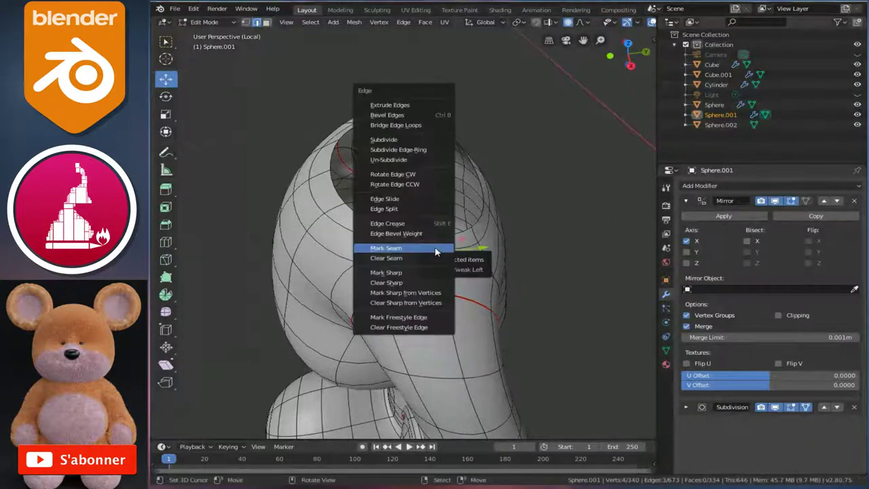
{"action": "left_click", "coordinate": [435, 251]}
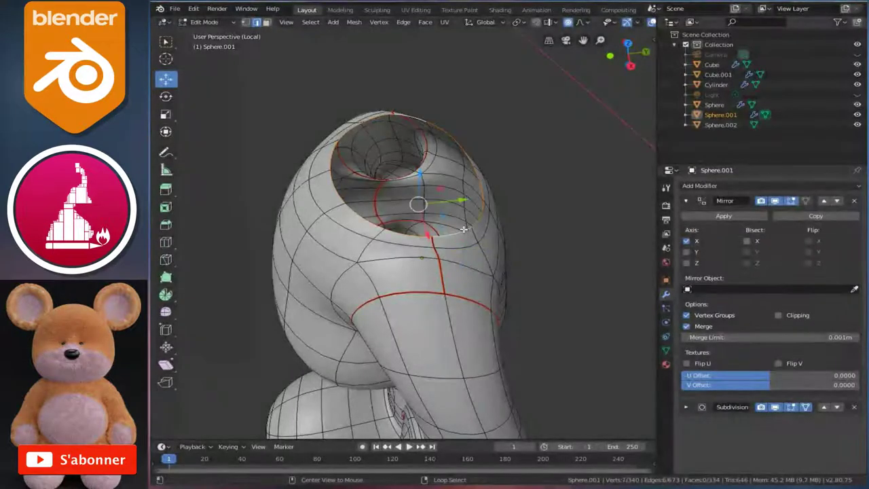
{"action": "key", "text": "ctrl+e"}
{"action": "left_click", "coordinate": [484, 234]}
Step: Mark the closed loop around the leg as a seam
{"action": "mouse_move", "coordinate": [483, 234]}
{"action": "middle_mouse_down"}
{"action": "mouse_move", "coordinate": [491, 274]}
{"action": "mouse_move", "coordinate": [516, 257]}
{"action": "mouse_move", "coordinate": [461, 262]}
{"action": "mouse_move", "coordinate": [516, 266]}
{"action": "mouse_move", "coordinate": [388, 224]}
{"action": "mouse_move", "coordinate": [468, 236]}
{"action": "mouse_move", "coordinate": [455, 253]}
{"action": "middle_mouse_up"}
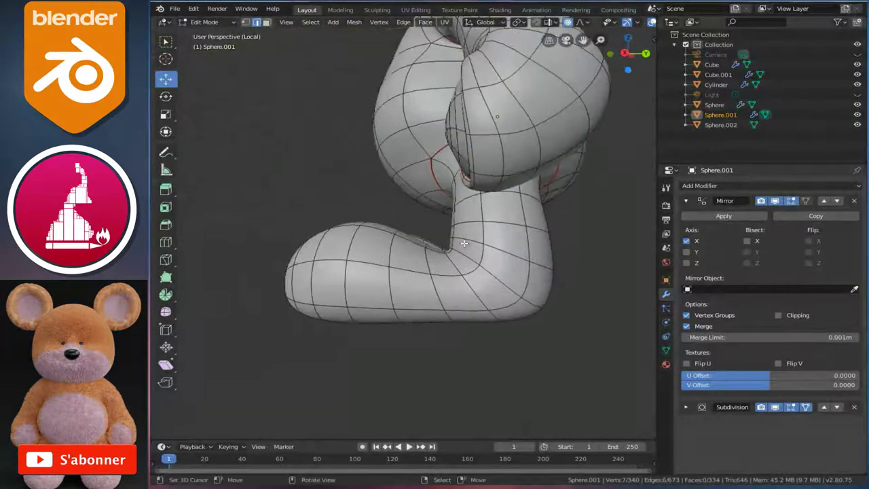
{"action": "left_click", "coordinate": [481, 283], "text": "alt"}
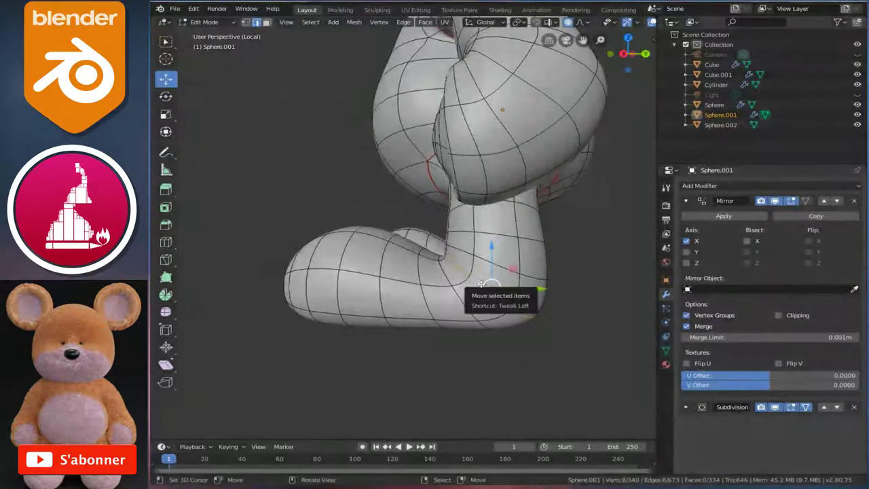
{"action": "key", "text": "ctrl+e"}
{"action": "left_click", "coordinate": [484, 282]}
{"action": "mouse_move", "coordinate": [489, 287]}
{"action": "middle_mouse_down"}
{"action": "mouse_move", "coordinate": [504, 294]}
{"action": "mouse_move", "coordinate": [542, 284]}
{"action": "mouse_move", "coordinate": [454, 308]}
{"action": "middle_mouse_up"}
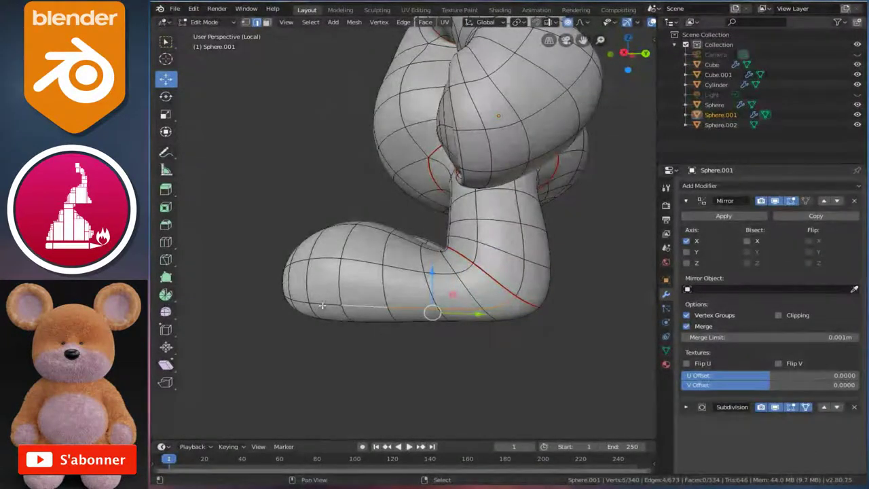
{"action": "middle_click_drag", "start_coordinate": [298, 302], "coordinate": [449, 293]}
{"action": "mouse_move", "coordinate": [504, 296]}
{"action": "middle_mouse_down"}
{"action": "mouse_move", "coordinate": [469, 284]}
{"action": "mouse_move", "coordinate": [545, 288]}
{"action": "middle_mouse_up"}
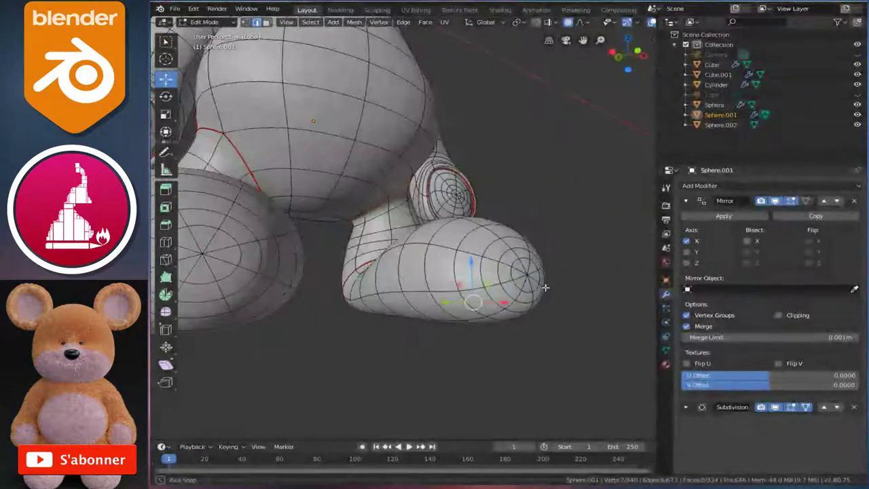
Step: Mark the edge loop around the bear's foot as a UV seam
{"action": "middle_click_drag", "start_coordinate": [545, 288], "coordinate": [477, 291]}
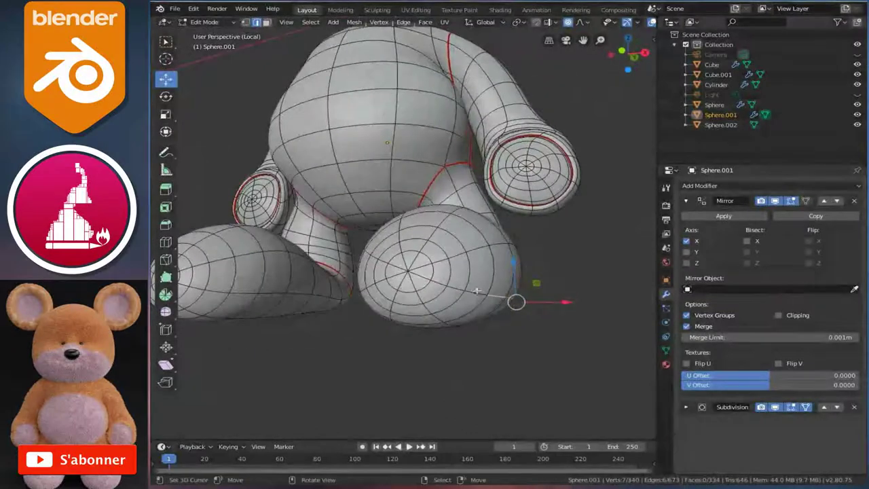
{"action": "left_click", "coordinate": [424, 279], "text": "ctrl"}
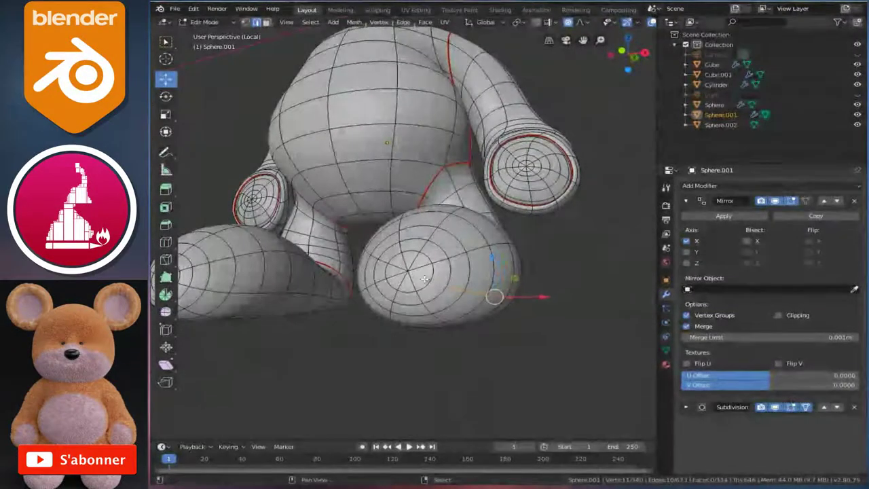
{"action": "middle_click_drag", "start_coordinate": [412, 275], "coordinate": [448, 284]}
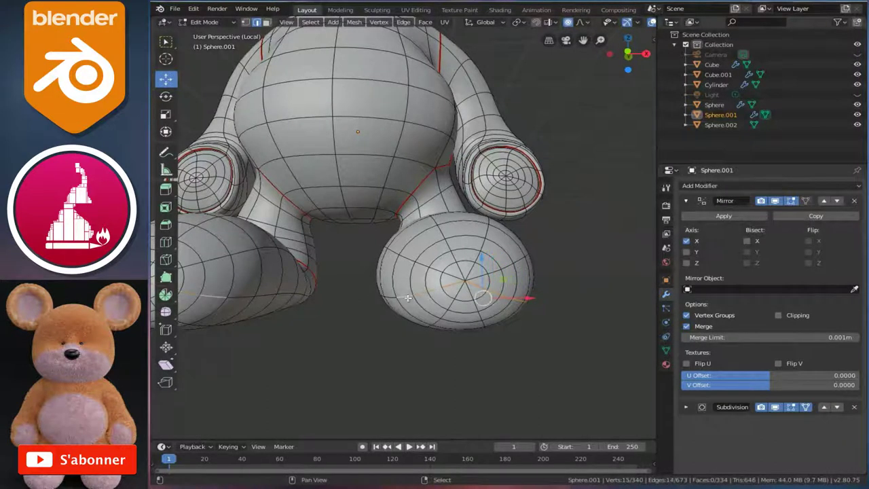
{"action": "middle_click_drag", "start_coordinate": [393, 297], "coordinate": [454, 268]}
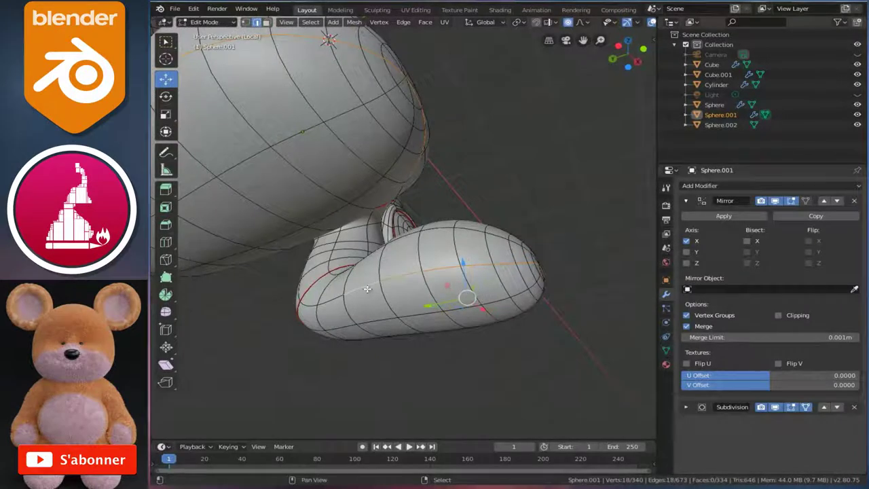
{"action": "left_click", "coordinate": [428, 286], "text": "shift"}
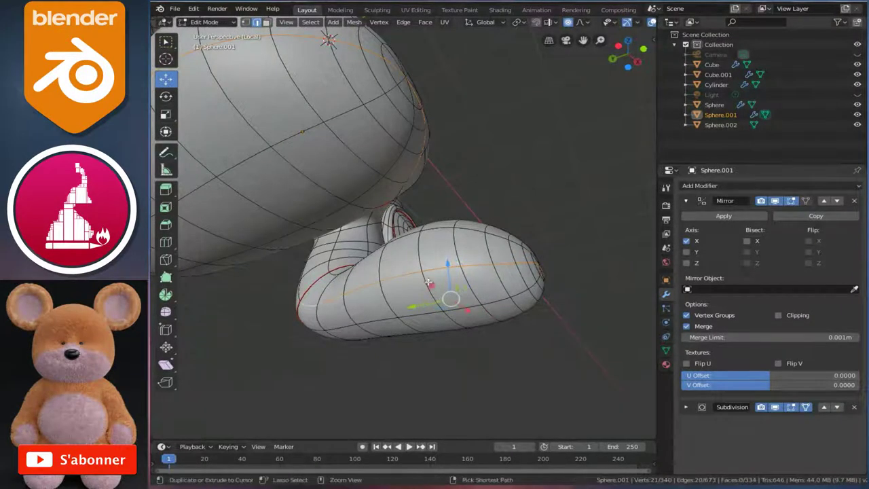
{"action": "key", "text": "ctrl+e"}
{"action": "left_click", "coordinate": [407, 285]}
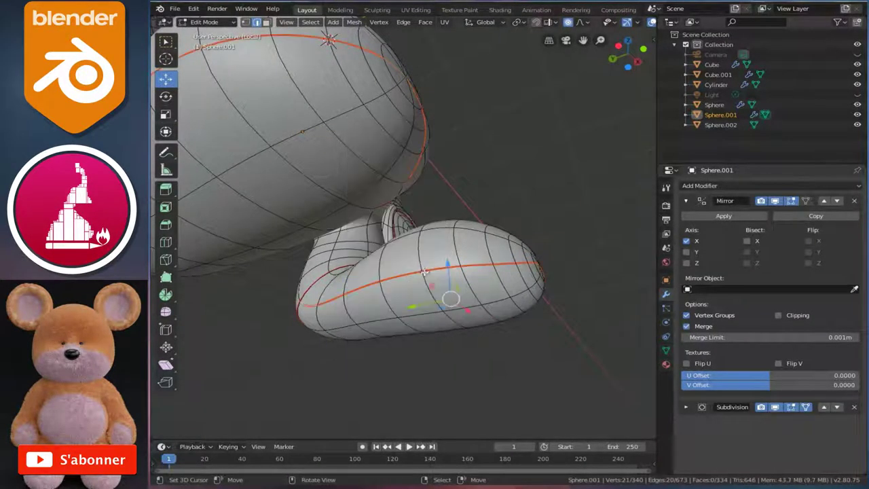
Step: Select the edge loop at the shoulder and mark it as a seam
{"action": "scroll", "coordinate": [435, 282], "scroll_direction": "down", "scroll_amount": 5}
{"action": "mouse_move", "coordinate": [413, 276]}
{"action": "middle_mouse_down"}
{"action": "mouse_move", "coordinate": [383, 282]}
{"action": "mouse_move", "coordinate": [385, 247]}
{"action": "mouse_move", "coordinate": [588, 230]}
{"action": "middle_mouse_up"}
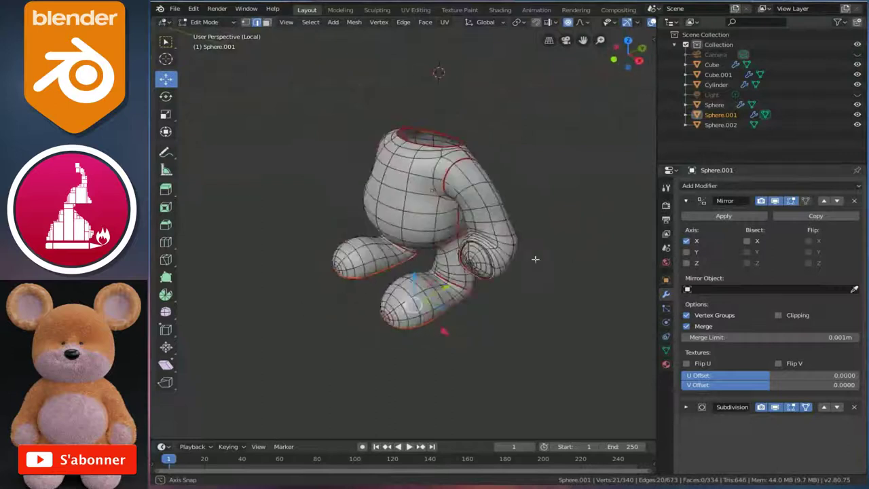
{"action": "mouse_move", "coordinate": [588, 231]}
{"action": "middle_mouse_down"}
{"action": "mouse_move", "coordinate": [440, 239]}
{"action": "mouse_move", "coordinate": [477, 292]}
{"action": "middle_mouse_up"}
{"action": "scroll", "coordinate": [440, 239], "scroll_direction": "up", "scroll_amount": 2}
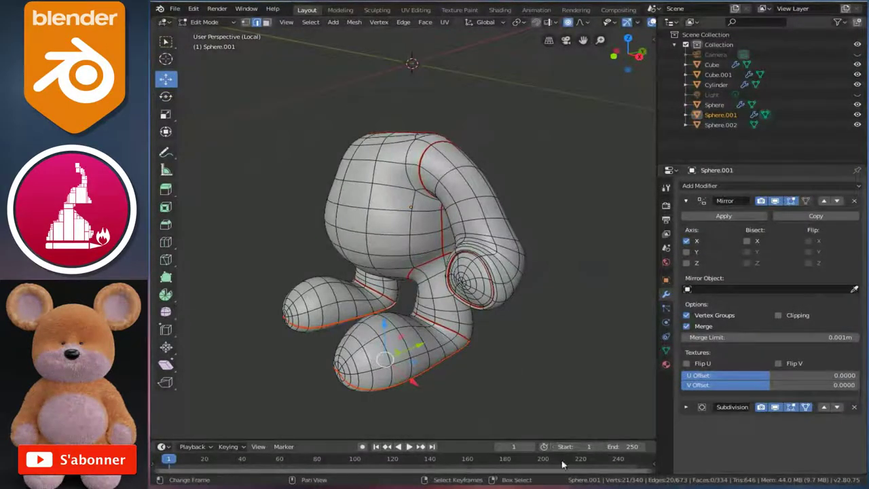
{"action": "mouse_move", "coordinate": [421, 285]}
{"action": "middle_mouse_down"}
{"action": "mouse_move", "coordinate": [366, 258]}
{"action": "mouse_move", "coordinate": [350, 237]}
{"action": "mouse_move", "coordinate": [244, 221]}
{"action": "mouse_move", "coordinate": [254, 213]}
{"action": "middle_mouse_up"}
{"action": "scroll", "coordinate": [366, 258], "scroll_direction": "up", "scroll_amount": 2}
{"action": "scroll", "coordinate": [237, 217], "scroll_direction": "up", "scroll_amount": 1}
{"action": "scroll", "coordinate": [234, 214], "scroll_direction": "up", "scroll_amount": 2}
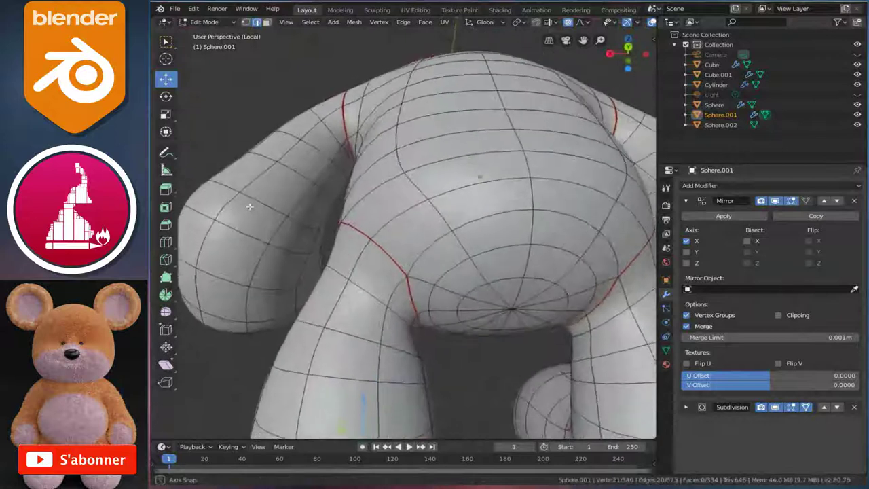
{"action": "middle_click_drag", "start_coordinate": [315, 169], "coordinate": [351, 139]}
{"action": "left_click", "coordinate": [348, 152]}
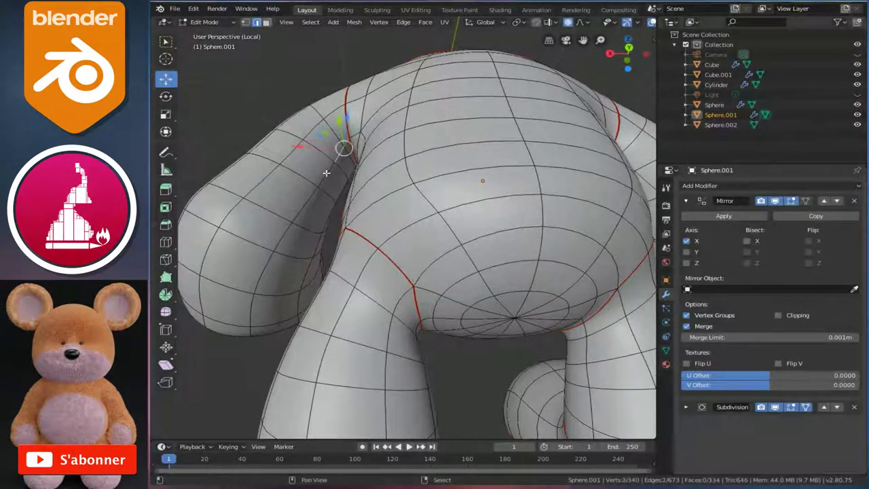
{"action": "mouse_move", "coordinate": [264, 271]}
{"action": "middle_mouse_down"}
{"action": "mouse_move", "coordinate": [251, 305]}
{"action": "mouse_move", "coordinate": [301, 262]}
{"action": "mouse_move", "coordinate": [322, 171]}
{"action": "mouse_move", "coordinate": [502, 290]}
{"action": "mouse_move", "coordinate": [506, 262]}
{"action": "mouse_move", "coordinate": [548, 302]}
{"action": "mouse_move", "coordinate": [525, 303]}
{"action": "mouse_move", "coordinate": [534, 316]}
{"action": "mouse_move", "coordinate": [527, 332]}
{"action": "mouse_move", "coordinate": [526, 307]}
{"action": "mouse_move", "coordinate": [553, 347]}
{"action": "middle_mouse_up"}
{"action": "scroll", "coordinate": [527, 332], "scroll_direction": "up", "scroll_amount": 1}
{"action": "scroll", "coordinate": [528, 331], "scroll_direction": "up", "scroll_amount": 1}
{"action": "scroll", "coordinate": [523, 330], "scroll_direction": "up", "scroll_amount": 1}
{"action": "scroll", "coordinate": [520, 329], "scroll_direction": "up", "scroll_amount": 1}
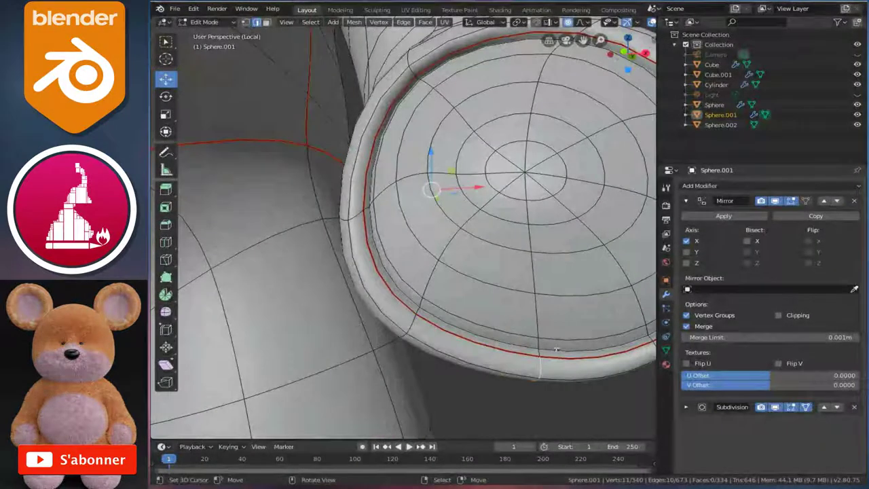
{"action": "key", "text": "ctrl+e"}
{"action": "left_click", "coordinate": [533, 357]}
Step: Mark another edge loop on the arm side as a seam and return to Object Mode
{"action": "scroll", "coordinate": [516, 343], "scroll_direction": "down", "scroll_amount": 5}
{"action": "mouse_move", "coordinate": [500, 333]}
{"action": "middle_mouse_down"}
{"action": "mouse_move", "coordinate": [429, 283]}
{"action": "mouse_move", "coordinate": [535, 289]}
{"action": "mouse_move", "coordinate": [323, 255]}
{"action": "middle_mouse_up"}
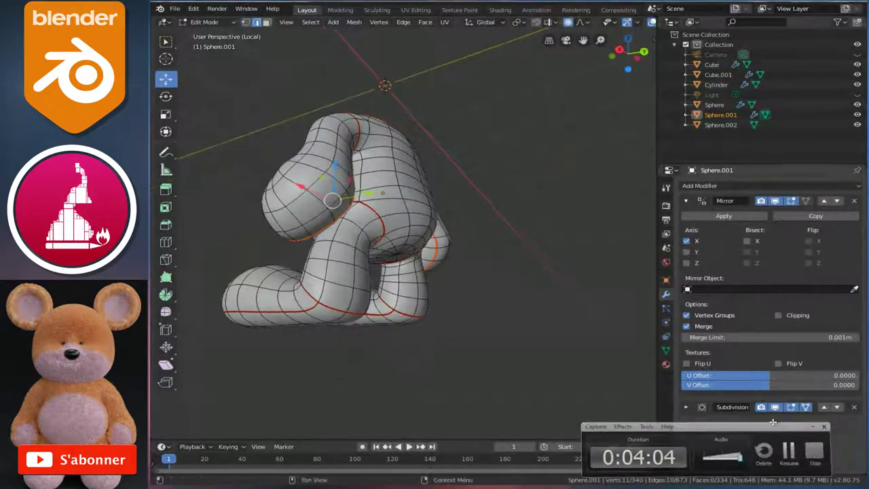
{"action": "mouse_move", "coordinate": [380, 271]}
{"action": "middle_mouse_down"}
{"action": "mouse_move", "coordinate": [473, 276]}
{"action": "mouse_move", "coordinate": [514, 217]}
{"action": "mouse_move", "coordinate": [536, 222]}
{"action": "middle_mouse_up"}
{"action": "scroll", "coordinate": [460, 325], "scroll_direction": "down", "scroll_amount": 2}
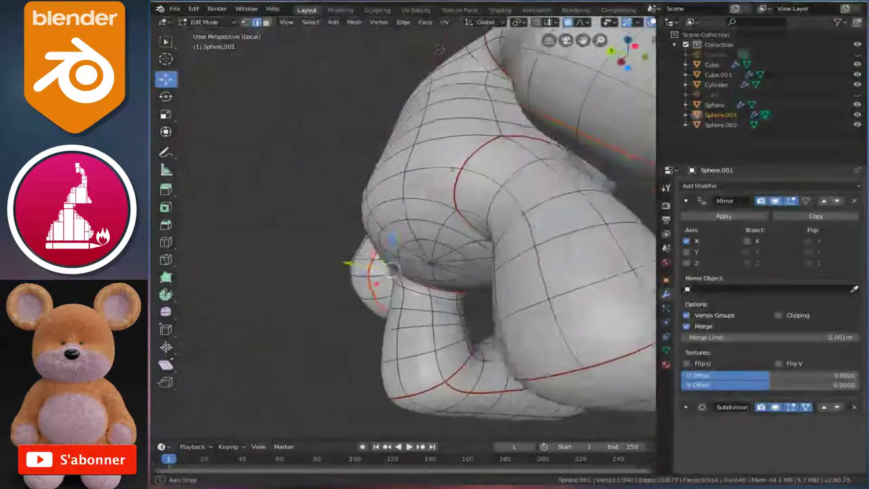
{"action": "mouse_move", "coordinate": [434, 292]}
{"action": "middle_mouse_down"}
{"action": "mouse_move", "coordinate": [459, 325]}
{"action": "mouse_move", "coordinate": [441, 305]}
{"action": "middle_mouse_up"}
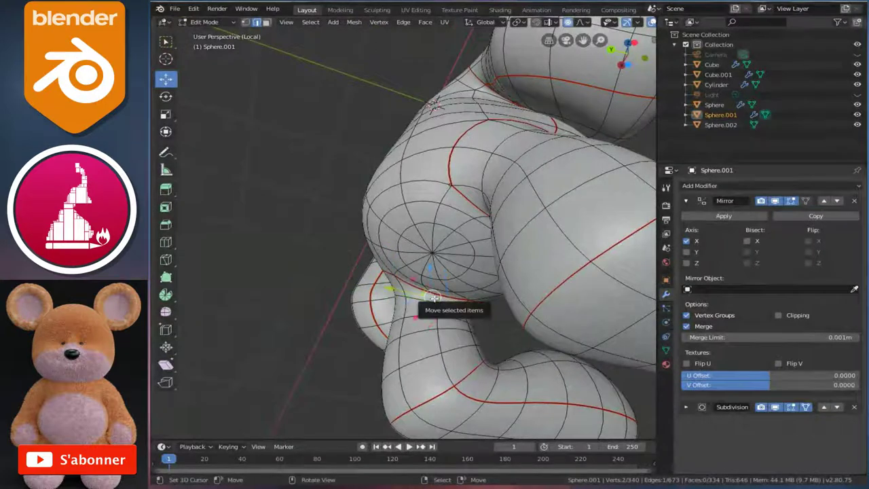
{"action": "left_click", "coordinate": [439, 326], "text": "shift"}
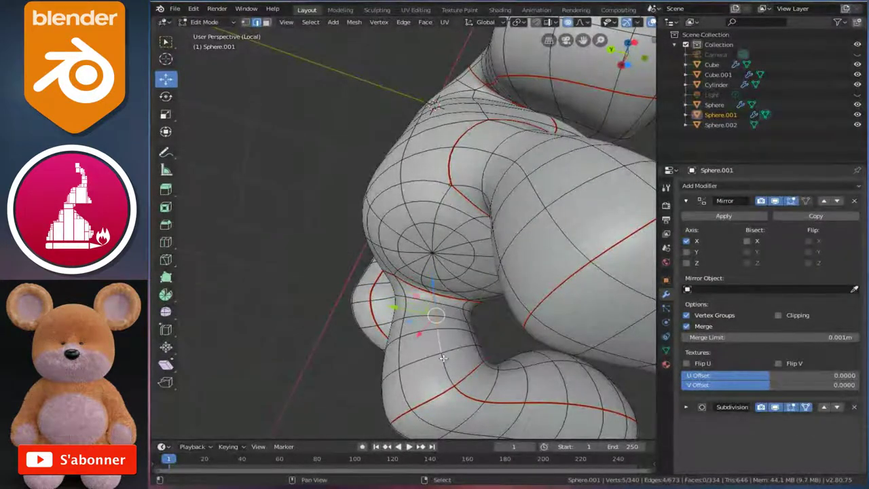
{"action": "key", "text": "ctrl+e"}
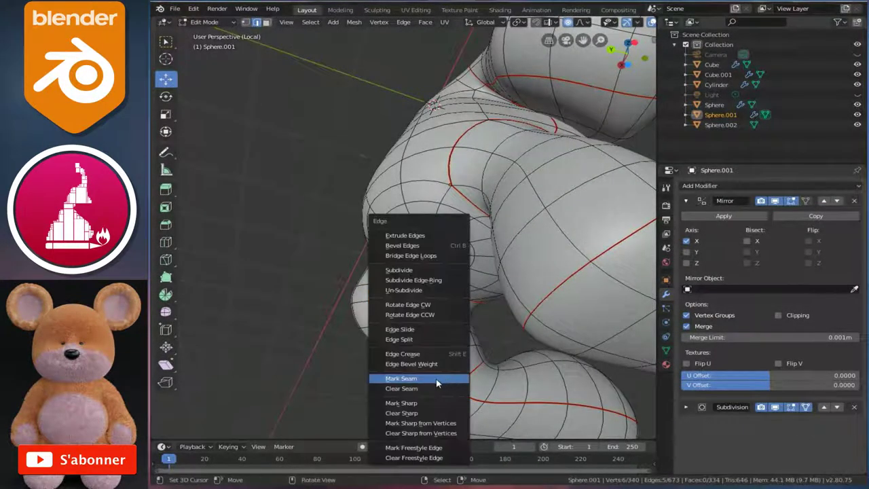
{"action": "left_click", "coordinate": [436, 380]}
{"action": "scroll", "coordinate": [462, 328], "scroll_direction": "down", "scroll_amount": 5}
{"action": "mouse_move", "coordinate": [462, 328]}
{"action": "middle_mouse_down"}
{"action": "mouse_move", "coordinate": [422, 228]}
{"action": "mouse_move", "coordinate": [490, 219]}
{"action": "mouse_move", "coordinate": [456, 277]}
{"action": "mouse_move", "coordinate": [424, 286]}
{"action": "middle_mouse_up"}
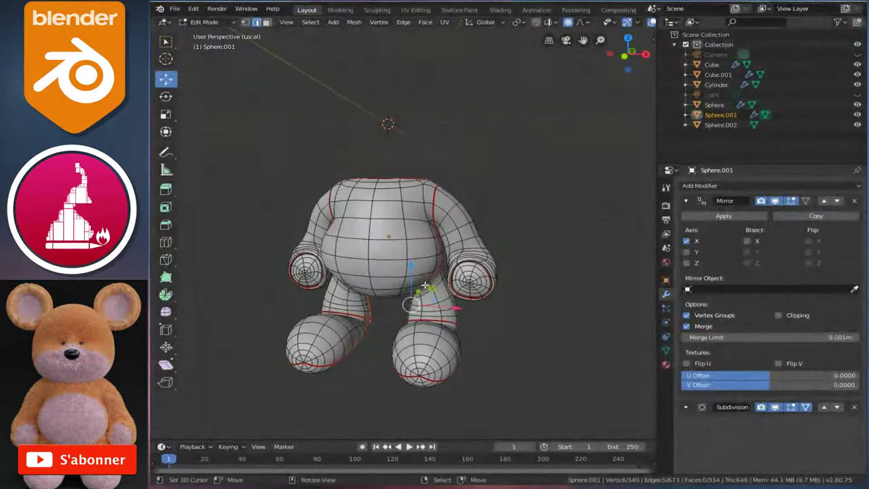
{"action": "key", "text": "Tab"}
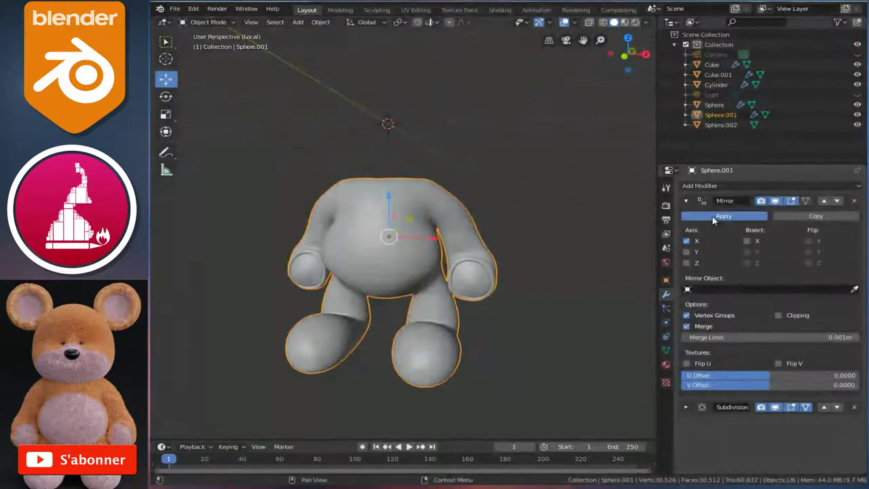
Step: Apply the body's Mirror modifier, unwrap the whole mesh, and exit local view
{"action": "left_click", "coordinate": [713, 220]}
{"action": "mouse_move", "coordinate": [445, 293]}
{"action": "middle_mouse_down"}
{"action": "mouse_move", "coordinate": [475, 285]}
{"action": "mouse_move", "coordinate": [453, 270]}
{"action": "middle_mouse_up"}
{"action": "key", "text": "Tab"}
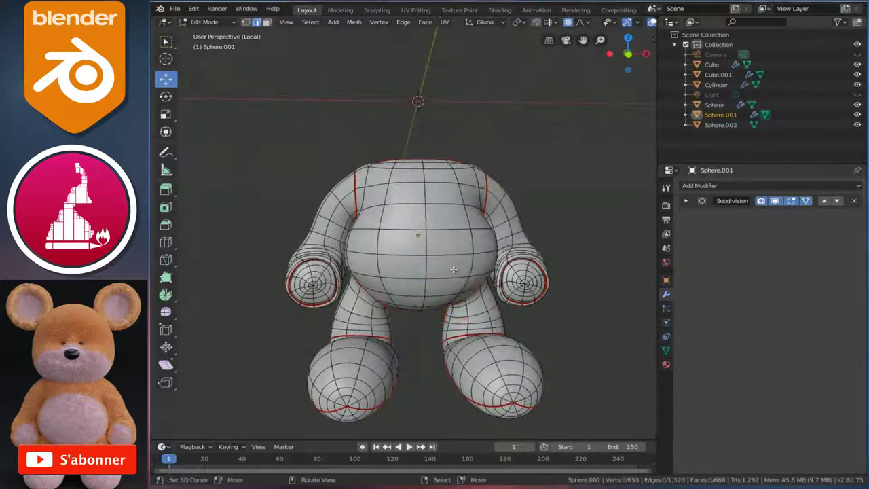
{"action": "key", "text": "a"}
{"action": "key", "text": "u"}
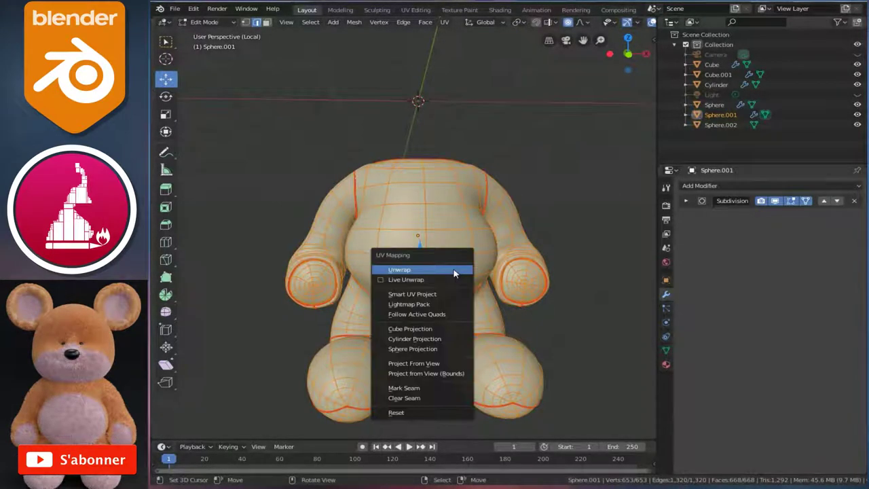
{"action": "left_click", "coordinate": [454, 272]}
{"action": "scroll", "coordinate": [403, 217], "scroll_direction": "down", "scroll_amount": 1}
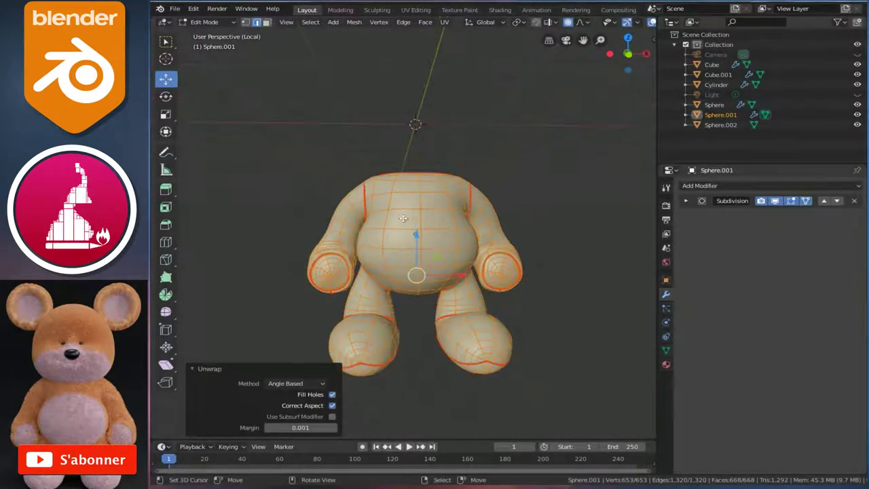
{"action": "key", "text": "KP_Divide"}
Step: Edit the head and select an edge path over its top and down the back
{"action": "middle_click_drag", "start_coordinate": [403, 217], "coordinate": [368, 176]}
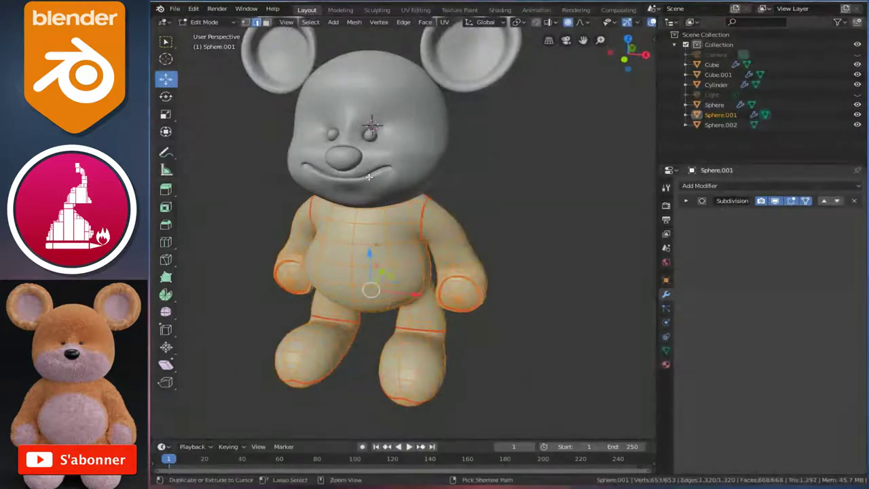
{"action": "left_click", "coordinate": [372, 165]}
{"action": "key", "text": "Tab"}
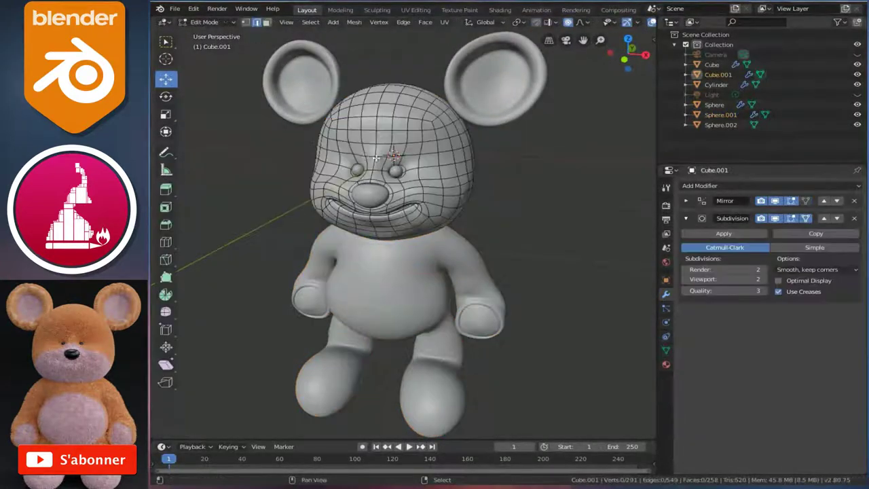
{"action": "scroll", "coordinate": [370, 167], "scroll_direction": "up", "scroll_amount": 3}
{"action": "key", "text": "KP_1"}
{"action": "scroll", "coordinate": [397, 174], "scroll_direction": "down", "scroll_amount": 1}
{"action": "left_click", "coordinate": [397, 175]}
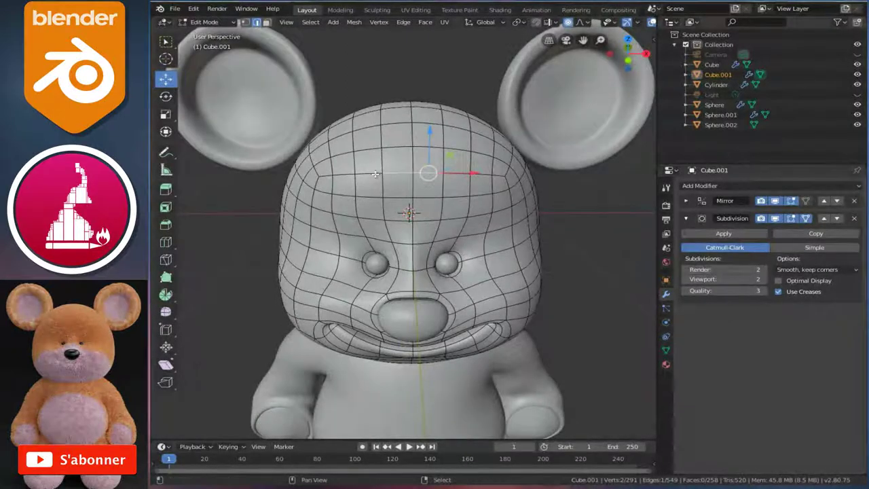
{"action": "middle_click_drag", "start_coordinate": [410, 116], "coordinate": [305, 145]}
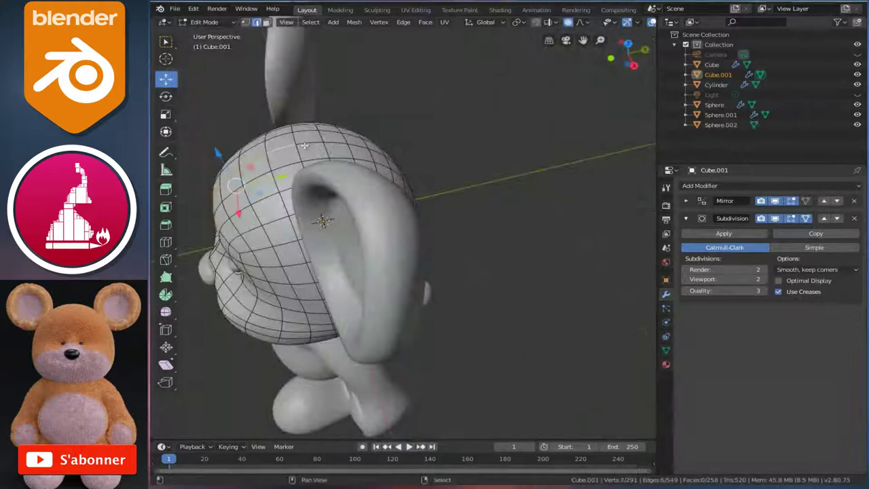
{"action": "middle_click_drag", "start_coordinate": [357, 148], "coordinate": [334, 140]}
{"action": "left_click", "coordinate": [383, 102], "text": "shift"}
{"action": "left_click", "coordinate": [401, 151], "text": "shift"}
{"action": "left_click", "coordinate": [401, 175], "text": "shift"}
{"action": "middle_click_drag", "start_coordinate": [402, 175], "coordinate": [407, 181]}
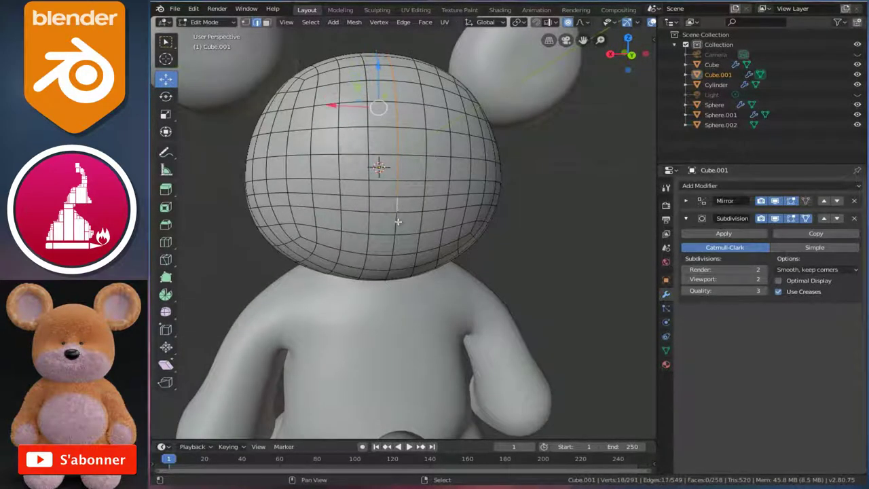
{"action": "left_click", "coordinate": [391, 262], "text": "shift"}
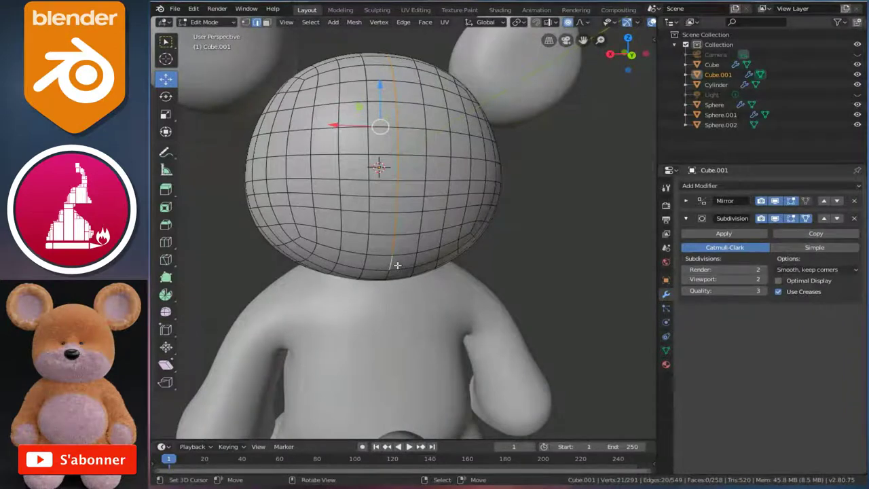
Step: Isolate the head and mark the selected edges as a seam
{"action": "key", "text": "KP_Divide"}
{"action": "middle_click_drag", "start_coordinate": [504, 330], "coordinate": [501, 271]}
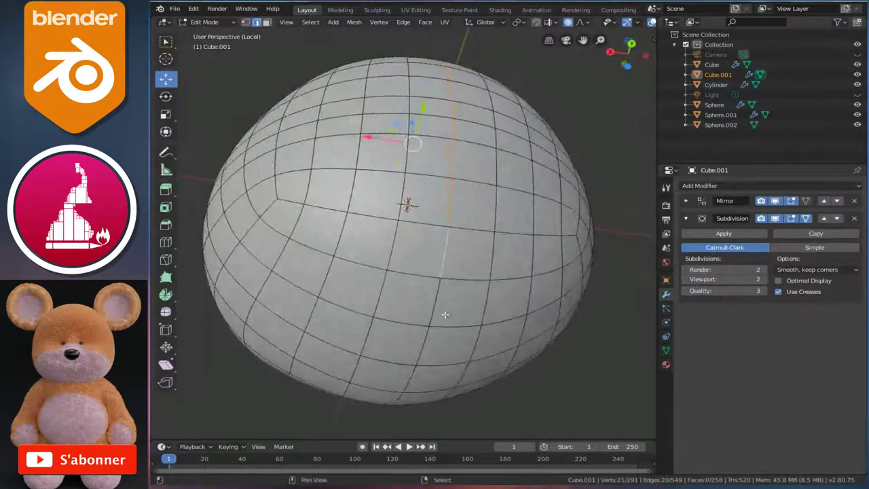
{"action": "mouse_move", "coordinate": [419, 384]}
{"action": "middle_mouse_down"}
{"action": "mouse_move", "coordinate": [445, 303]}
{"action": "mouse_move", "coordinate": [446, 310]}
{"action": "mouse_move", "coordinate": [521, 323]}
{"action": "mouse_move", "coordinate": [463, 314]}
{"action": "middle_mouse_up"}
{"action": "scroll", "coordinate": [387, 282], "scroll_direction": "down", "scroll_amount": 5}
{"action": "mouse_move", "coordinate": [388, 282]}
{"action": "middle_mouse_down"}
{"action": "mouse_move", "coordinate": [453, 267]}
{"action": "mouse_move", "coordinate": [491, 330]}
{"action": "mouse_move", "coordinate": [529, 316]}
{"action": "mouse_move", "coordinate": [477, 292]}
{"action": "middle_mouse_up"}
{"action": "scroll", "coordinate": [478, 291], "scroll_direction": "up", "scroll_amount": 3}
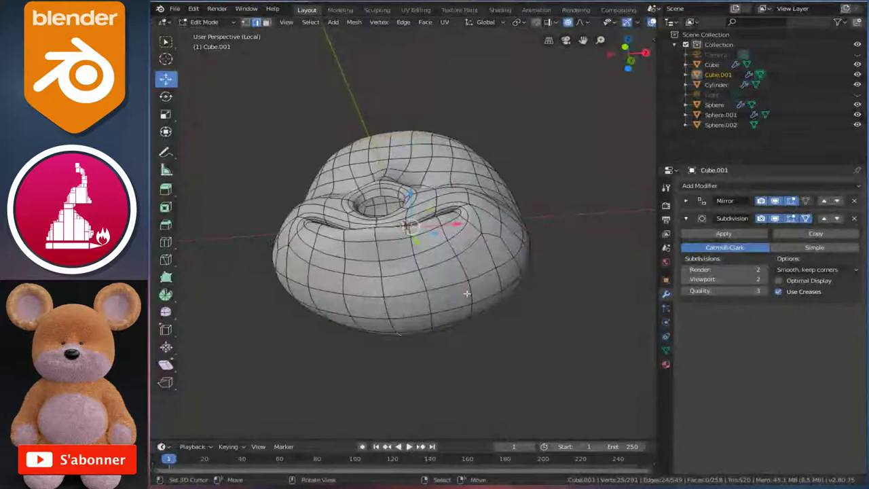
{"action": "middle_click_drag", "start_coordinate": [433, 237], "coordinate": [448, 267]}
{"action": "key", "text": "ctrl+e"}
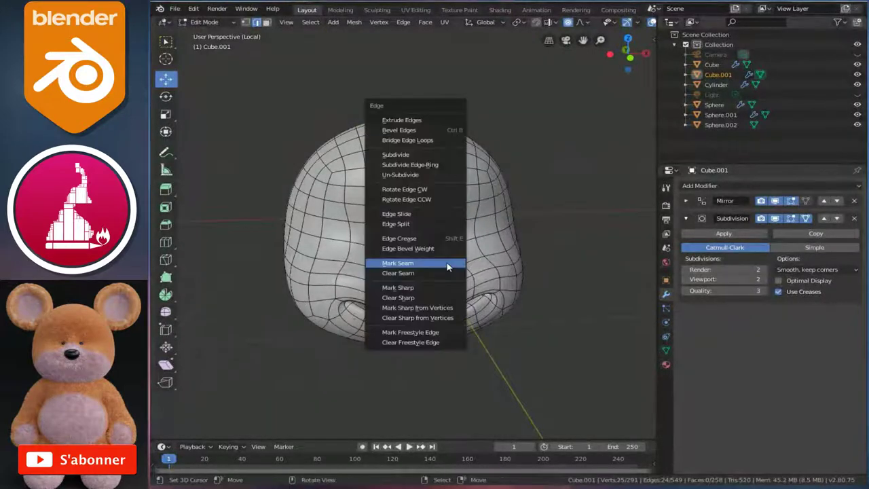
{"action": "left_click", "coordinate": [421, 268]}
{"action": "middle_click_drag", "start_coordinate": [421, 268], "coordinate": [453, 253]}
{"action": "scroll", "coordinate": [453, 253], "scroll_direction": "up", "scroll_amount": 3}
{"action": "scroll", "coordinate": [453, 253], "scroll_direction": "up", "scroll_amount": 2}
{"action": "scroll", "coordinate": [452, 265], "scroll_direction": "up", "scroll_amount": 1}
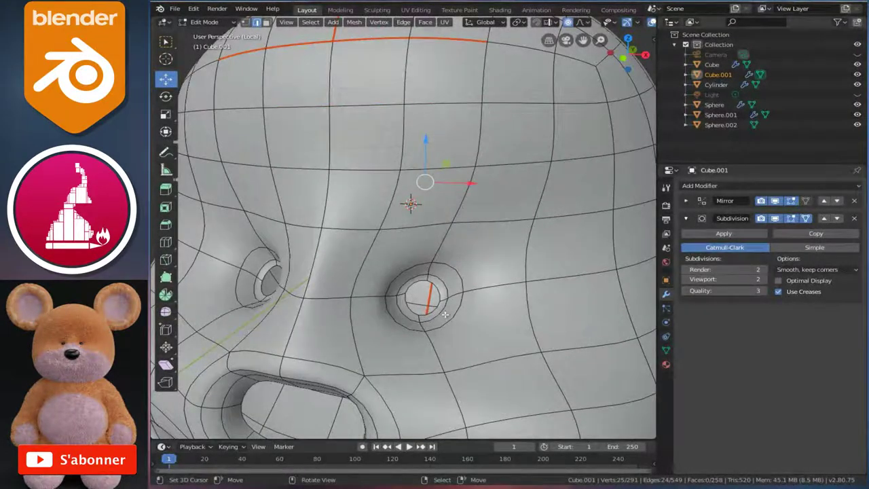
{"action": "scroll", "coordinate": [444, 313], "scroll_direction": "down", "scroll_amount": 5}
{"action": "mouse_move", "coordinate": [444, 314]}
{"action": "middle_mouse_down"}
{"action": "mouse_move", "coordinate": [488, 272]}
{"action": "mouse_move", "coordinate": [423, 209]}
{"action": "mouse_move", "coordinate": [463, 204]}
{"action": "mouse_move", "coordinate": [468, 282]}
{"action": "middle_mouse_up"}
Step: Select all head faces, unwrap them, and centre the UV layout in UV Editing
{"action": "key", "text": "a"}
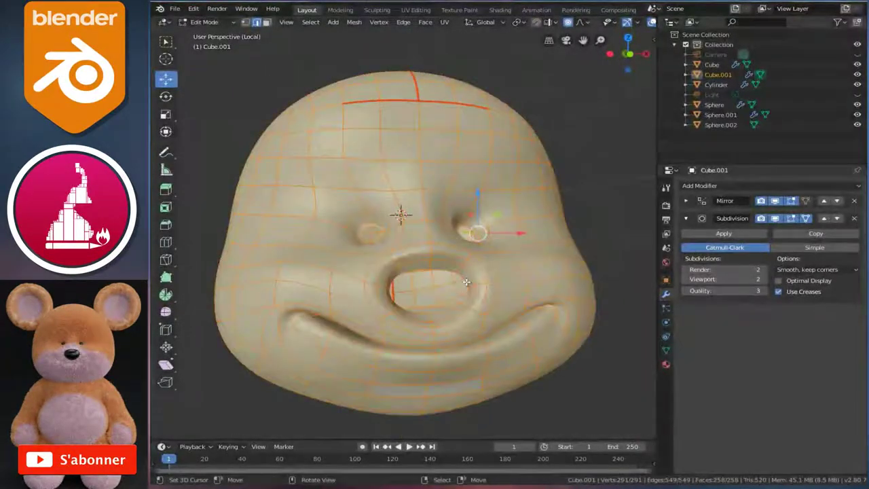
{"action": "middle_click_drag", "start_coordinate": [403, 251], "coordinate": [405, 254]}
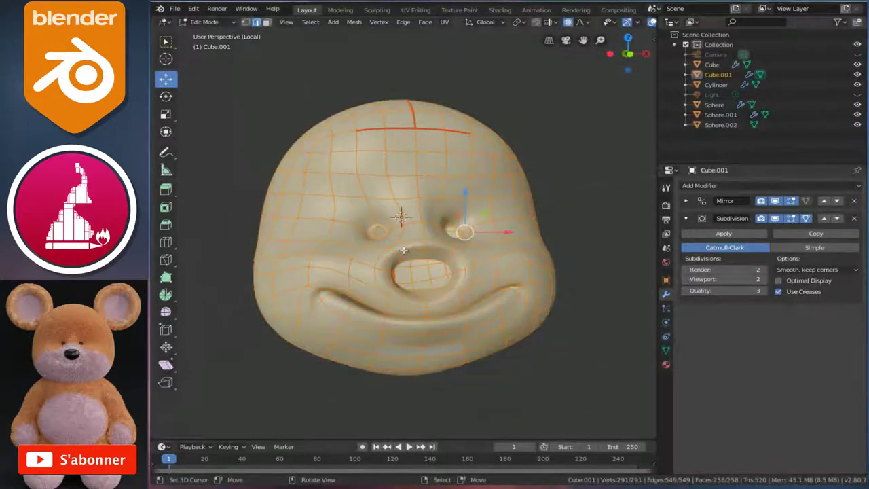
{"action": "key", "text": "u"}
{"action": "left_click", "coordinate": [403, 251]}
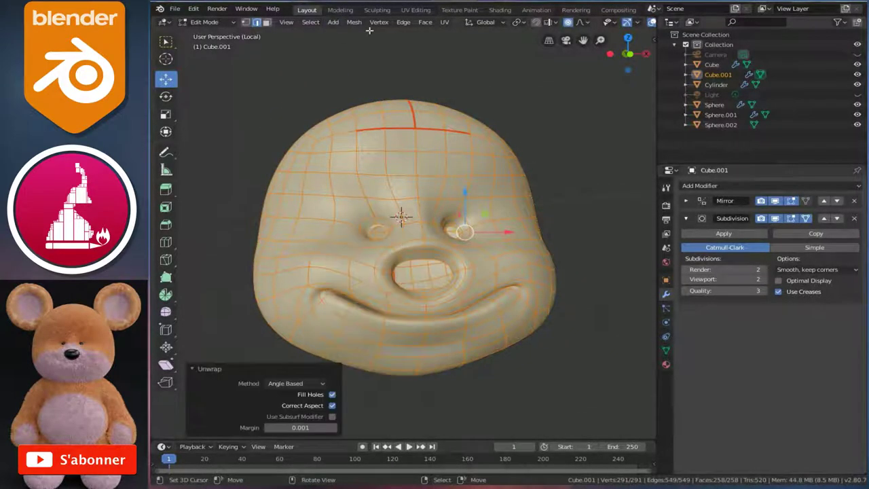
{"action": "left_click", "coordinate": [425, 12]}
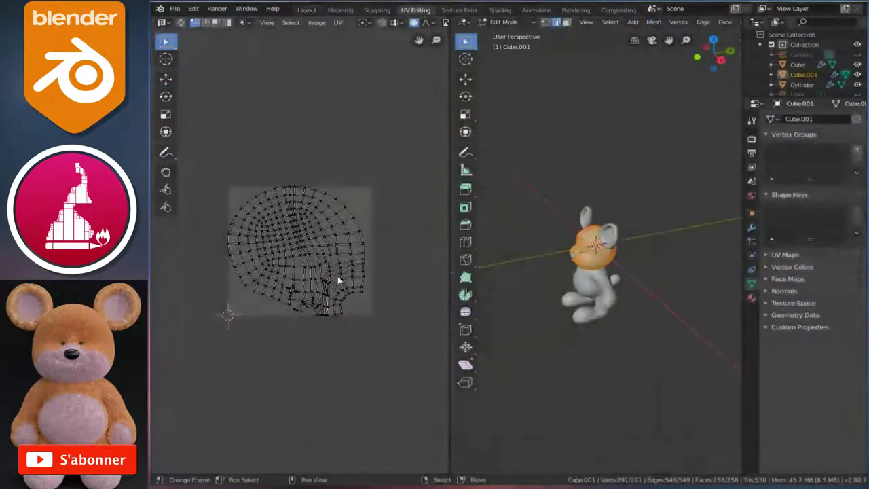
{"action": "scroll", "coordinate": [339, 279], "scroll_direction": "up", "scroll_amount": 3}
{"action": "middle_click_drag", "start_coordinate": [341, 283], "coordinate": [355, 272]}
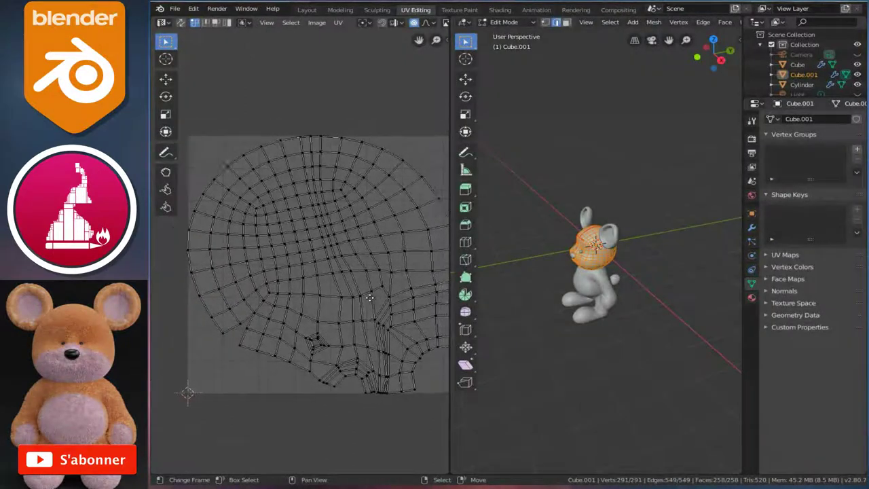
Step: Back in Layout, apply the head's Mirror modifier and unwrap the full head mesh
{"action": "left_click", "coordinate": [308, 10]}
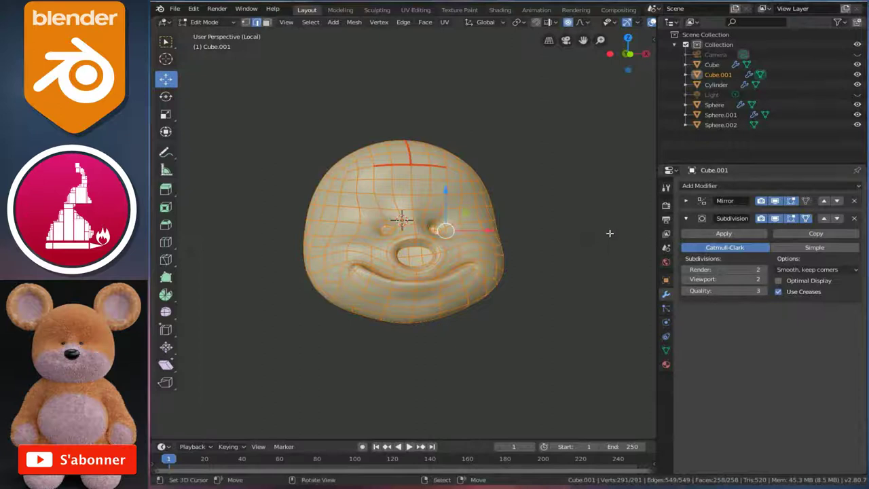
{"action": "left_click", "coordinate": [686, 201]}
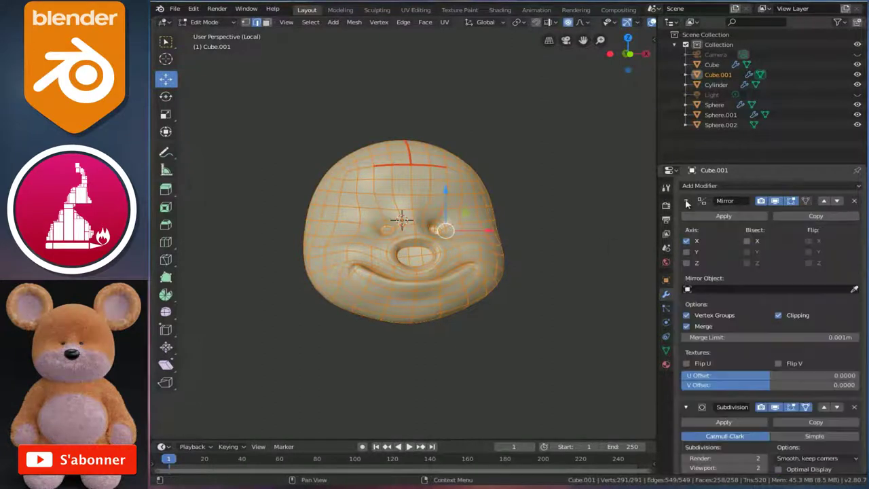
{"action": "key", "text": "Tab"}
{"action": "left_click", "coordinate": [708, 216]}
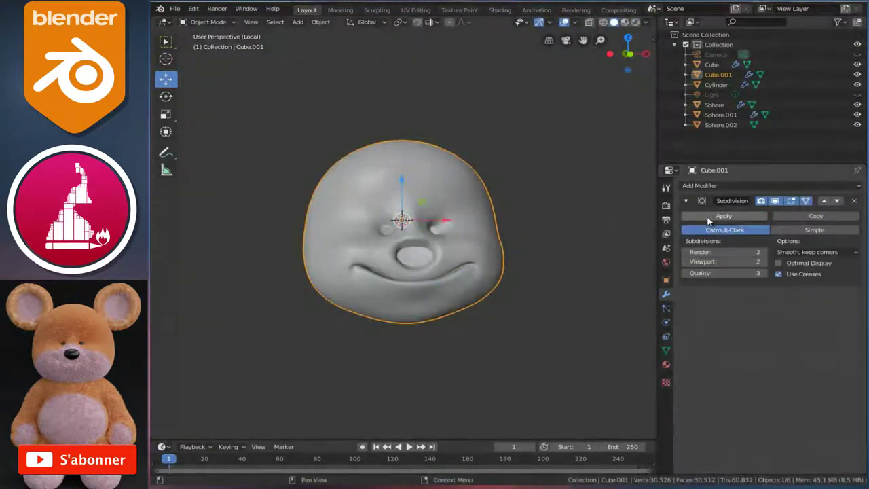
{"action": "left_click", "coordinate": [686, 202]}
{"action": "key", "text": "Tab"}
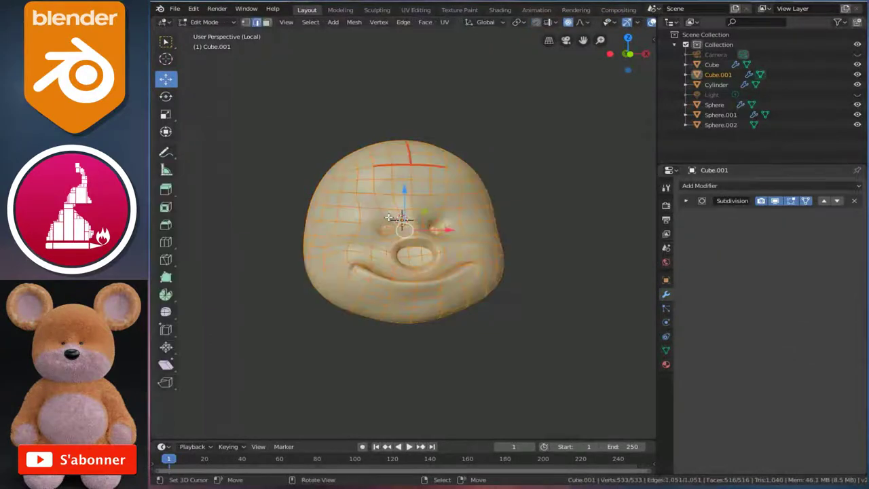
{"action": "key", "text": "u"}
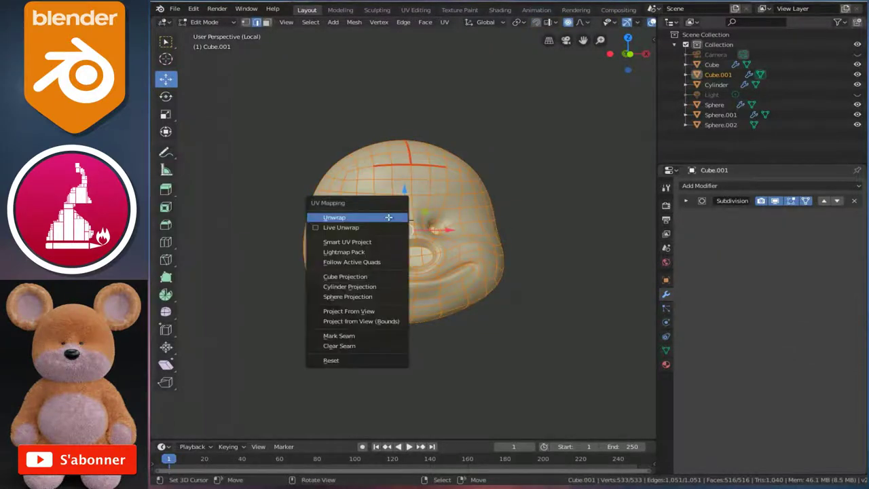
{"action": "left_click", "coordinate": [396, 218]}
Step: Inspect the head's symmetric UV layout in UV Editing, then return to Layout
{"action": "left_click", "coordinate": [416, 13]}
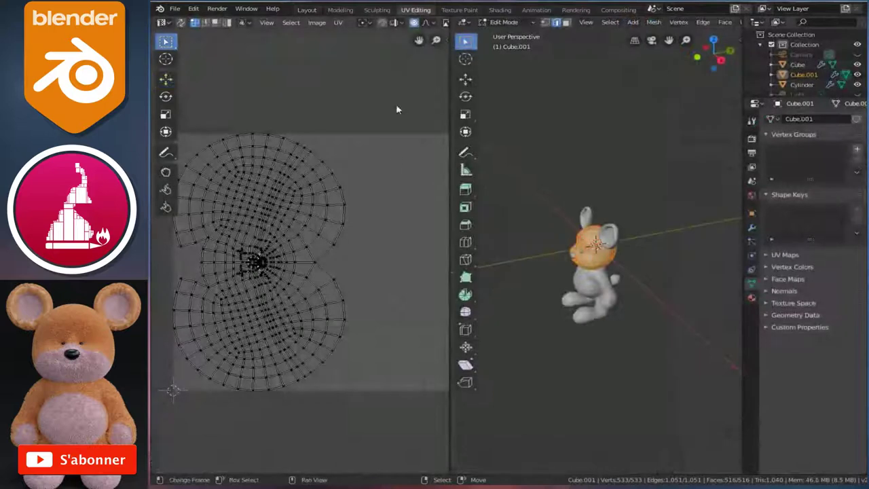
{"action": "scroll", "coordinate": [347, 264], "scroll_direction": "up", "scroll_amount": 4}
{"action": "scroll", "coordinate": [347, 263], "scroll_direction": "down", "scroll_amount": 3}
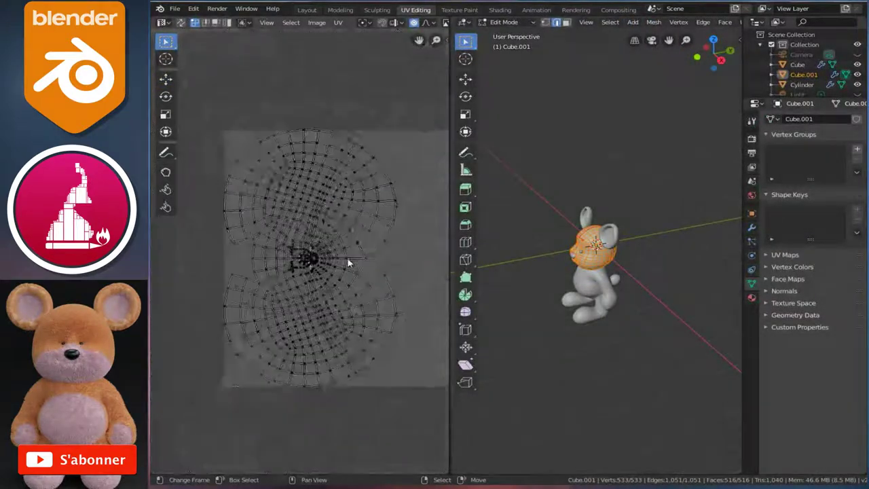
{"action": "left_click", "coordinate": [336, 10]}
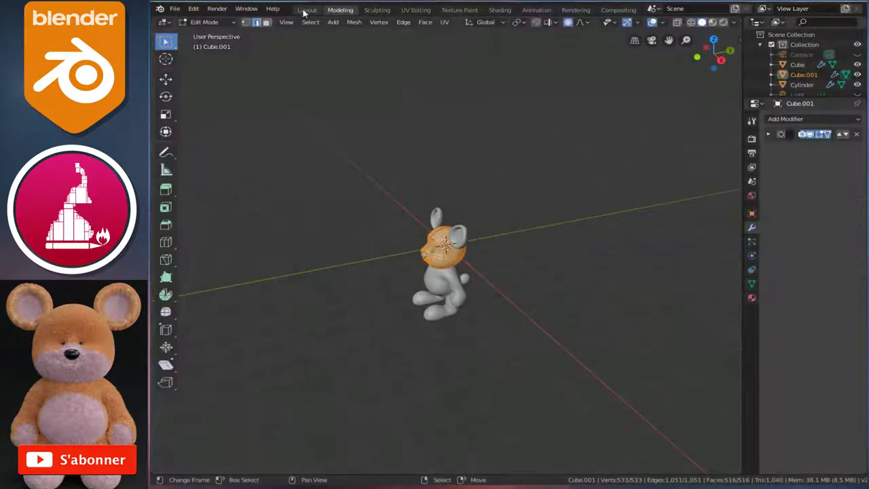
{"action": "left_click", "coordinate": [306, 10]}
Step: Exit local view to show the whole bear, then select the body and then the head
{"action": "key", "text": "KP_Divide"}
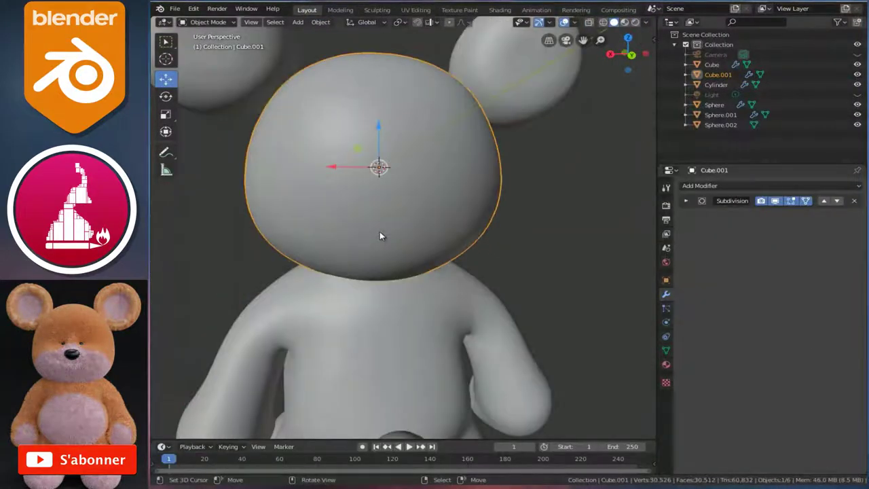
{"action": "scroll", "coordinate": [350, 243], "scroll_direction": "down", "scroll_amount": 5}
{"action": "mouse_move", "coordinate": [329, 234]}
{"action": "middle_mouse_down"}
{"action": "mouse_move", "coordinate": [450, 247]}
{"action": "mouse_move", "coordinate": [495, 224]}
{"action": "mouse_move", "coordinate": [458, 262]}
{"action": "mouse_move", "coordinate": [434, 224]}
{"action": "mouse_move", "coordinate": [397, 197]}
{"action": "middle_mouse_up"}
{"action": "scroll", "coordinate": [454, 251], "scroll_direction": "up", "scroll_amount": 2}
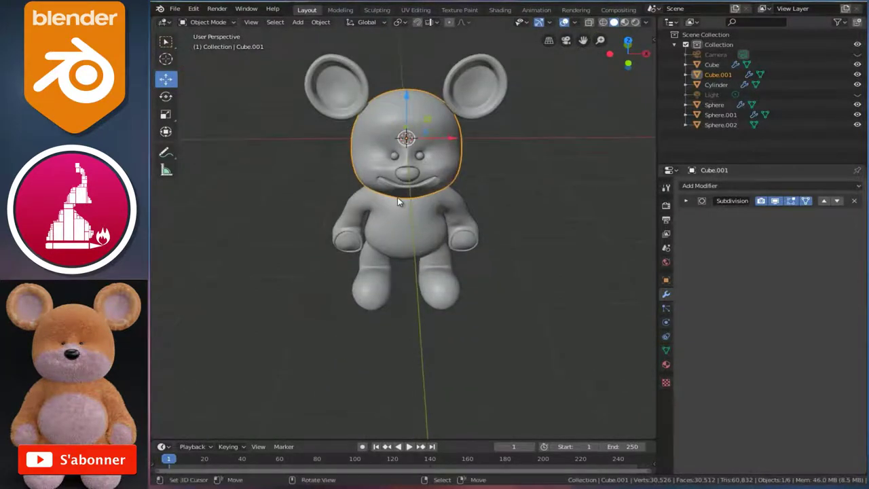
{"action": "scroll", "coordinate": [415, 244], "scroll_direction": "up", "scroll_amount": 1}
{"action": "left_click", "coordinate": [413, 249]}
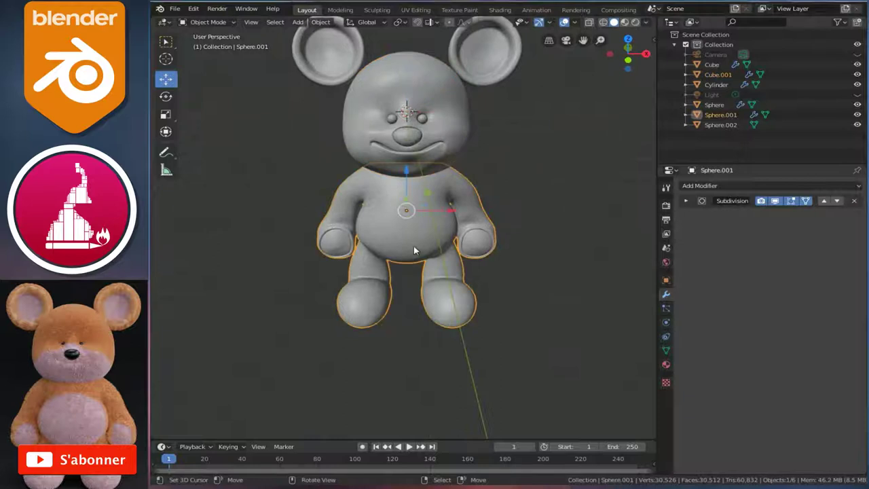
{"action": "middle_click_drag", "start_coordinate": [409, 241], "coordinate": [419, 263]}
{"action": "mouse_move", "coordinate": [489, 279]}
{"action": "middle_mouse_down"}
{"action": "mouse_move", "coordinate": [494, 252]}
{"action": "mouse_move", "coordinate": [479, 258]}
{"action": "middle_mouse_up"}
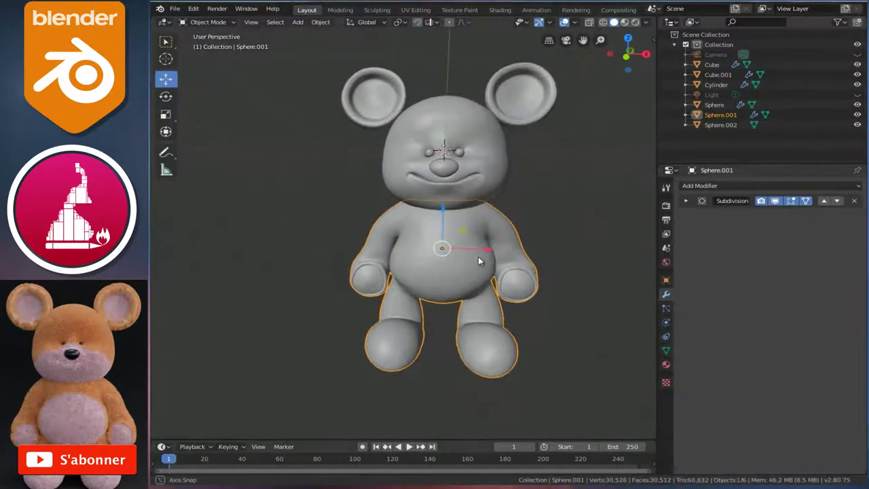
{"action": "left_click", "coordinate": [478, 175]}
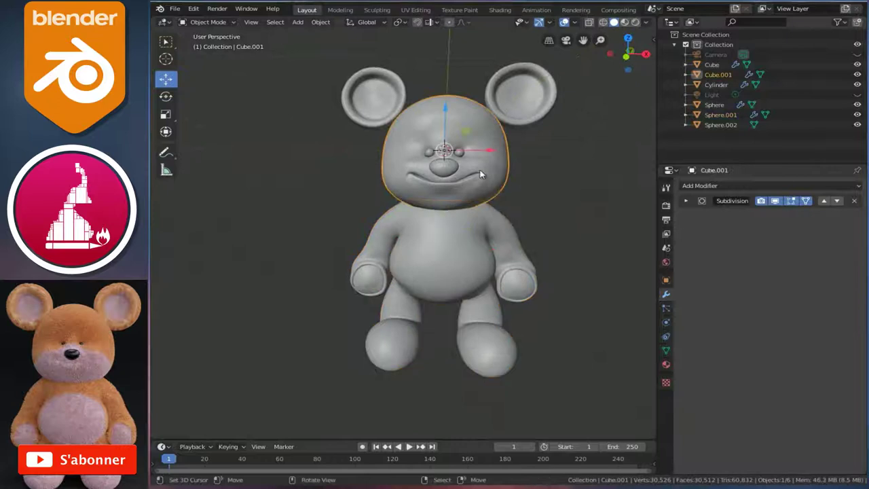
Step: Add a Hair particle system to the head with hair length 0.1m
{"action": "left_click", "coordinate": [666, 310]}
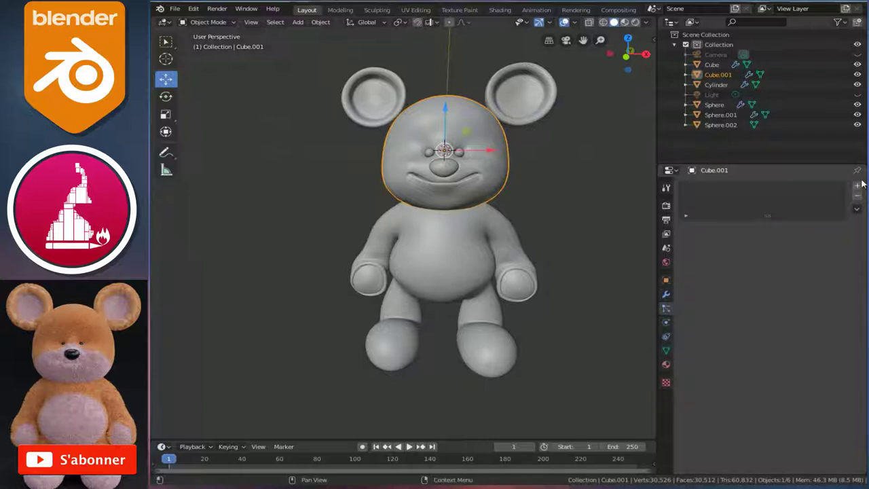
{"action": "left_click", "coordinate": [857, 187]}
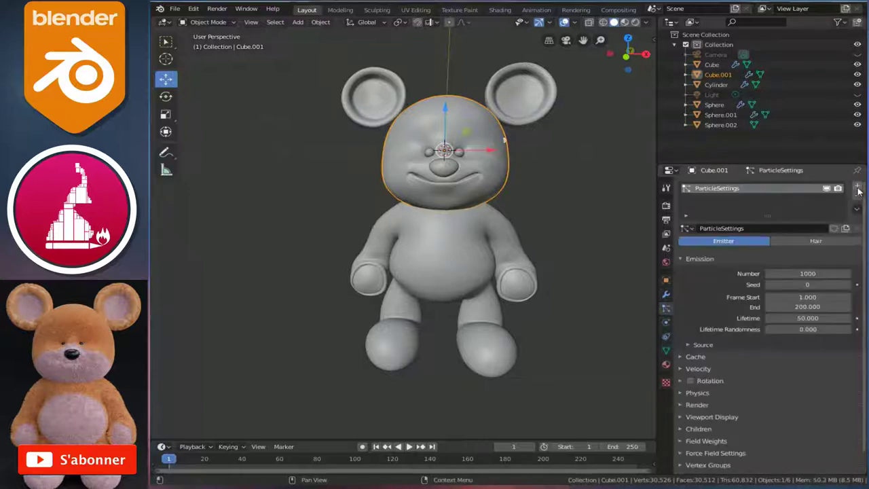
{"action": "left_click", "coordinate": [811, 241]}
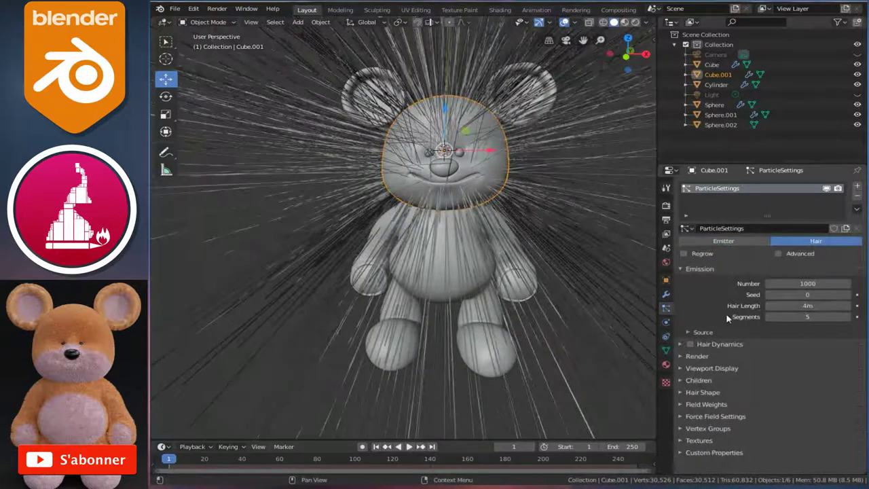
{"action": "middle_click_drag", "start_coordinate": [516, 285], "coordinate": [475, 285]}
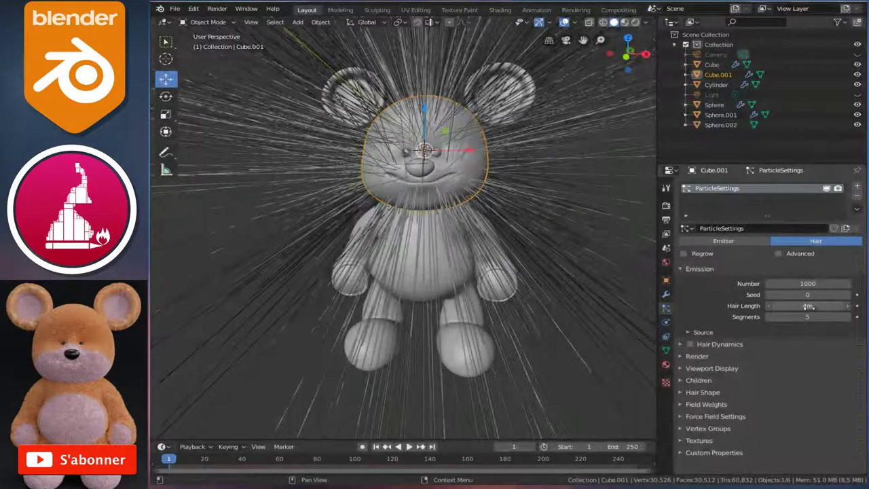
{"action": "mouse_move", "coordinate": [750, 327]}
{"action": "left_mouse_down"}
{"action": "mouse_move", "coordinate": [604, 338]}
{"action": "mouse_move", "coordinate": [811, 306]}
{"action": "left_mouse_up"}
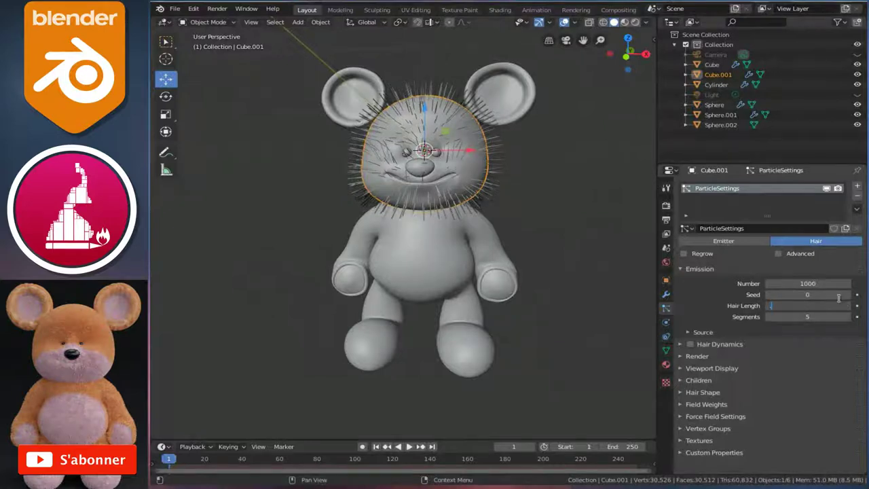
{"action": "type", "text": "0.1m"}
{"action": "key", "text": "Return"}
{"action": "scroll", "coordinate": [443, 145], "scroll_direction": "up", "scroll_amount": 4}
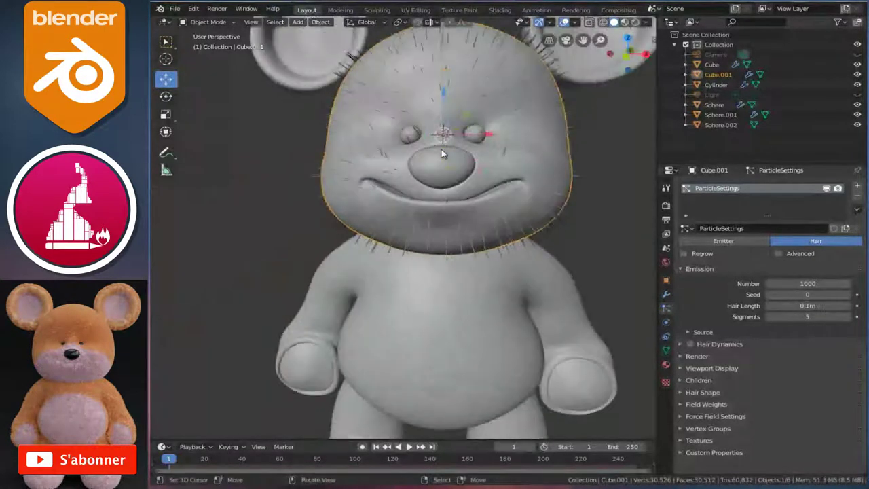
{"action": "scroll", "coordinate": [466, 178], "scroll_direction": "down", "scroll_amount": 1, "text": "ctrl"}
{"action": "scroll", "coordinate": [466, 178], "scroll_direction": "up", "scroll_amount": 1, "text": "shift"}
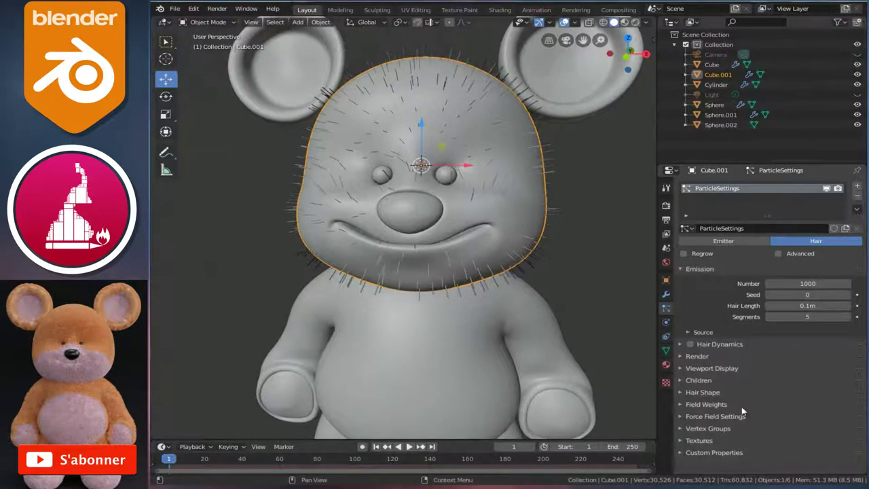
Step: Enable Interpolated child hairs with a viewport display amount of 120
{"action": "left_click", "coordinate": [683, 382]}
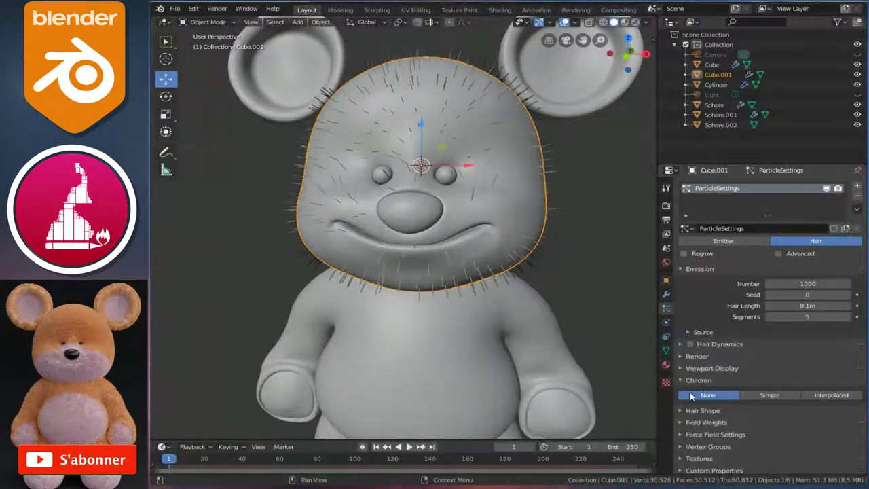
{"action": "left_click", "coordinate": [830, 395]}
{"action": "scroll", "coordinate": [713, 378], "scroll_direction": "down", "scroll_amount": 3}
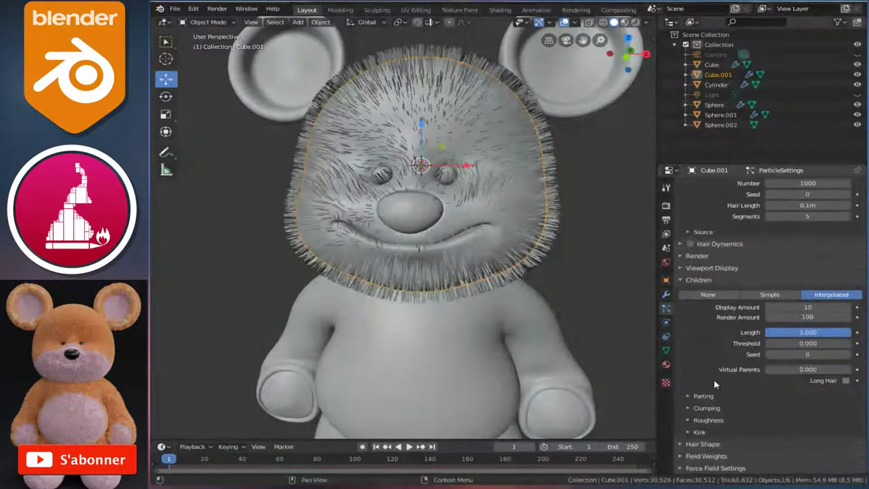
{"action": "left_click", "coordinate": [805, 307]}
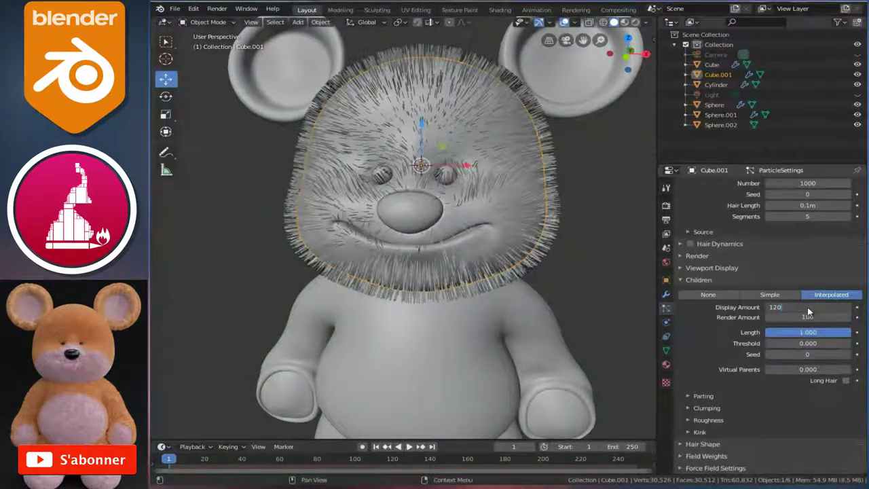
{"action": "key", "text": "Return"}
{"action": "middle_click_drag", "start_coordinate": [435, 204], "coordinate": [485, 194]}
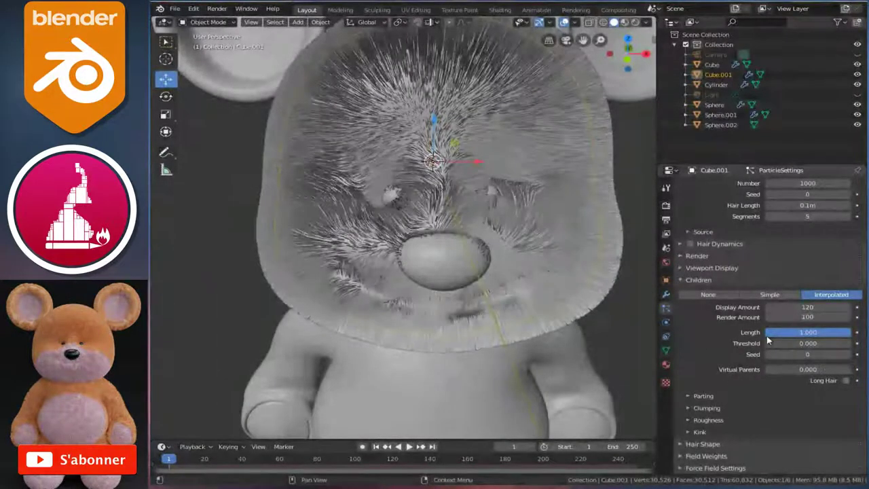
Step: Set the child hair length to 0.5, trying 0.4 first, and check the fur
{"action": "left_click_drag", "start_coordinate": [809, 335], "coordinate": [764, 348]}
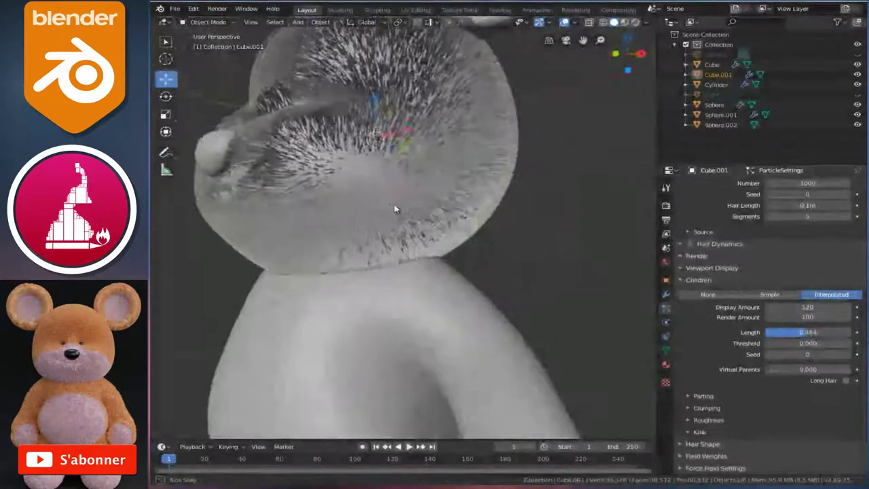
{"action": "middle_click_drag", "start_coordinate": [395, 208], "coordinate": [442, 219]}
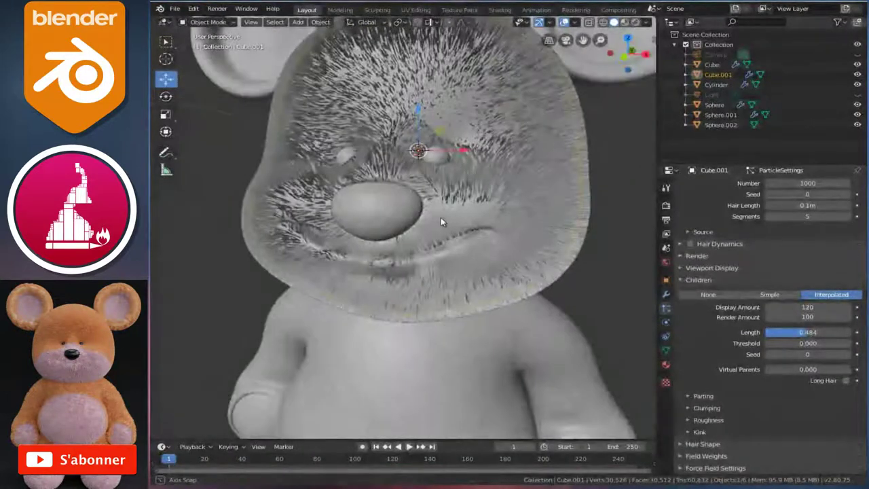
{"action": "scroll", "coordinate": [735, 317], "scroll_direction": "up", "scroll_amount": 1}
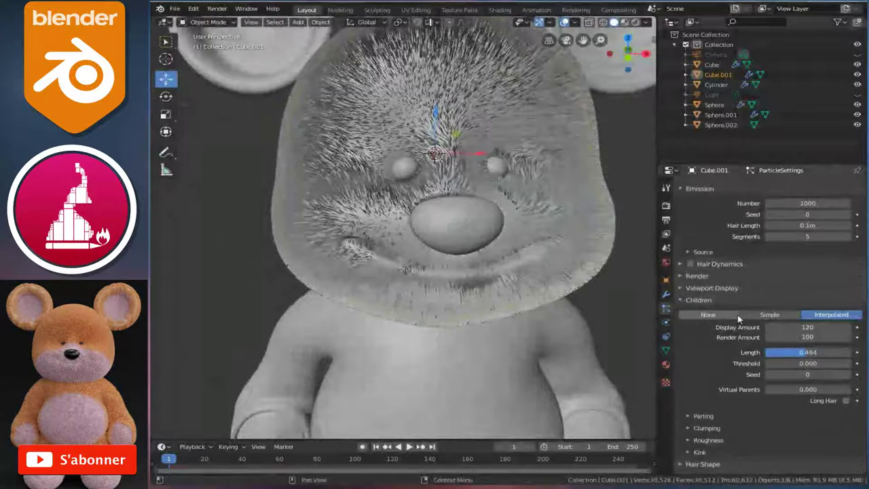
{"action": "left_click", "coordinate": [812, 353]}
{"action": "key", "text": "BackSpace"}
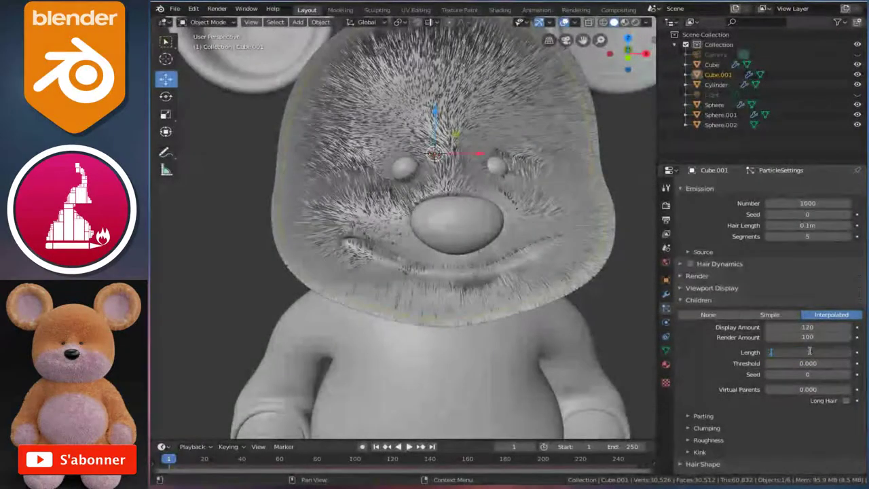
{"action": "type", "text": ".4"}
{"action": "type", "text": "0.400"}
{"action": "key", "text": "Return"}
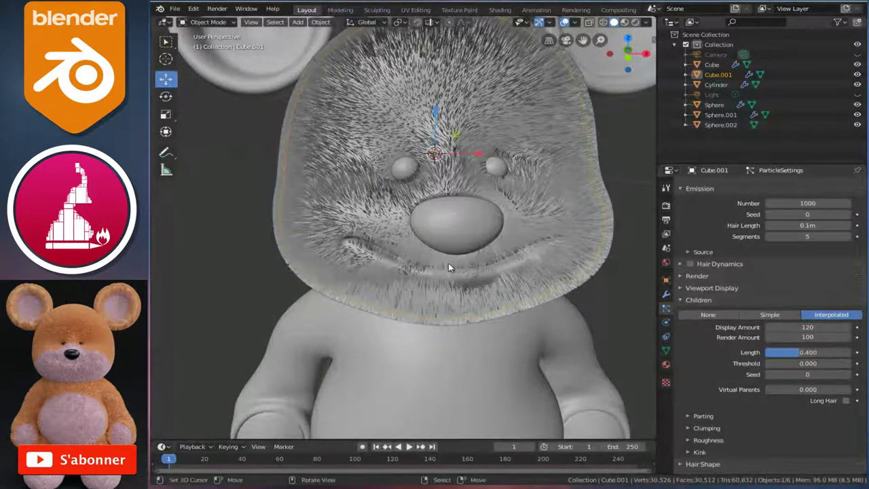
{"action": "mouse_move", "coordinate": [460, 224]}
{"action": "middle_mouse_down"}
{"action": "mouse_move", "coordinate": [568, 219]}
{"action": "mouse_move", "coordinate": [523, 200]}
{"action": "mouse_move", "coordinate": [483, 233]}
{"action": "middle_mouse_up"}
{"action": "scroll", "coordinate": [483, 233], "scroll_direction": "up", "scroll_amount": 2}
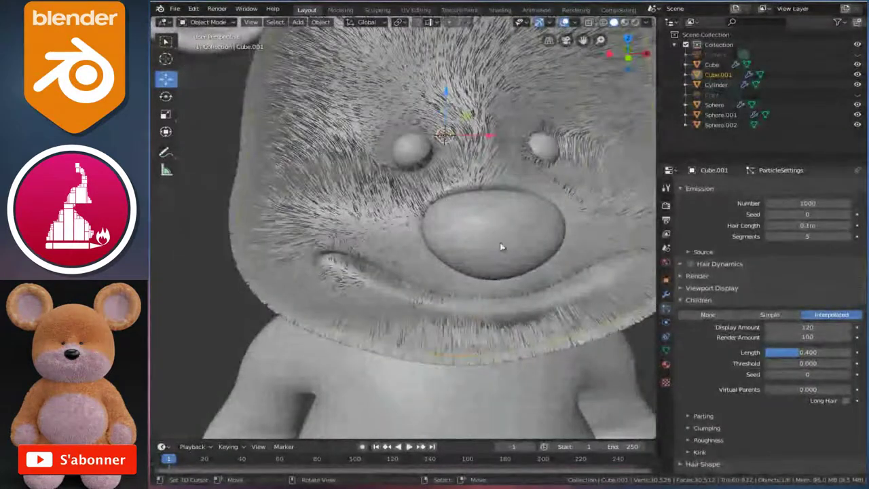
{"action": "left_click", "coordinate": [809, 352]}
{"action": "type", "text": ".5"}
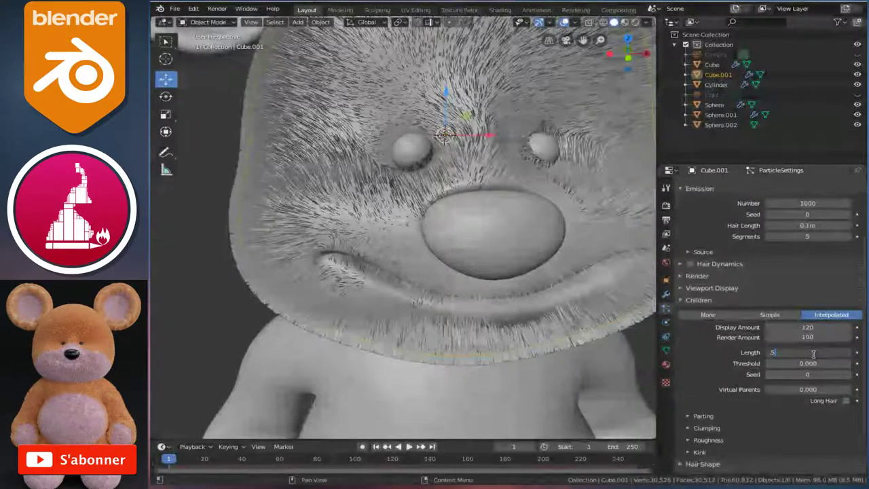
{"action": "key", "text": "Return"}
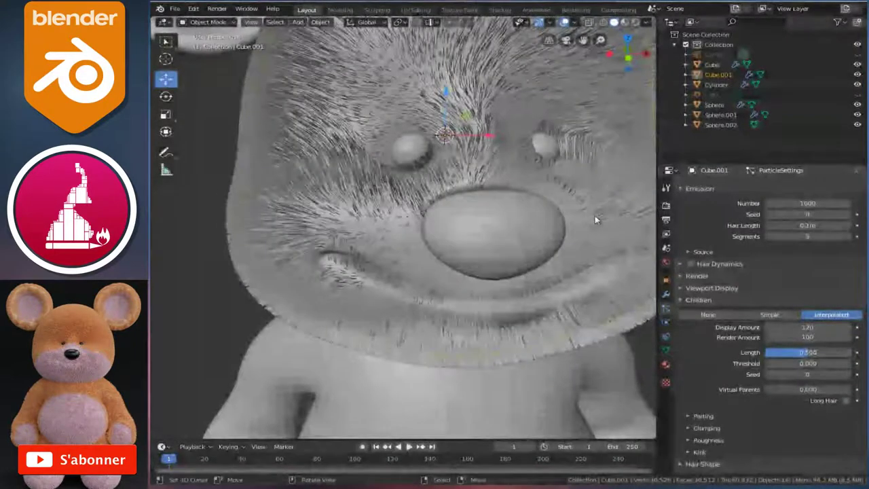
{"action": "scroll", "coordinate": [482, 166], "scroll_direction": "down", "scroll_amount": 2}
{"action": "scroll", "coordinate": [482, 163], "scroll_direction": "down", "scroll_amount": 3}
{"action": "mouse_move", "coordinate": [482, 163]}
{"action": "middle_mouse_down"}
{"action": "mouse_move", "coordinate": [524, 184]}
{"action": "mouse_move", "coordinate": [305, 169]}
{"action": "mouse_move", "coordinate": [360, 175]}
{"action": "middle_mouse_up"}
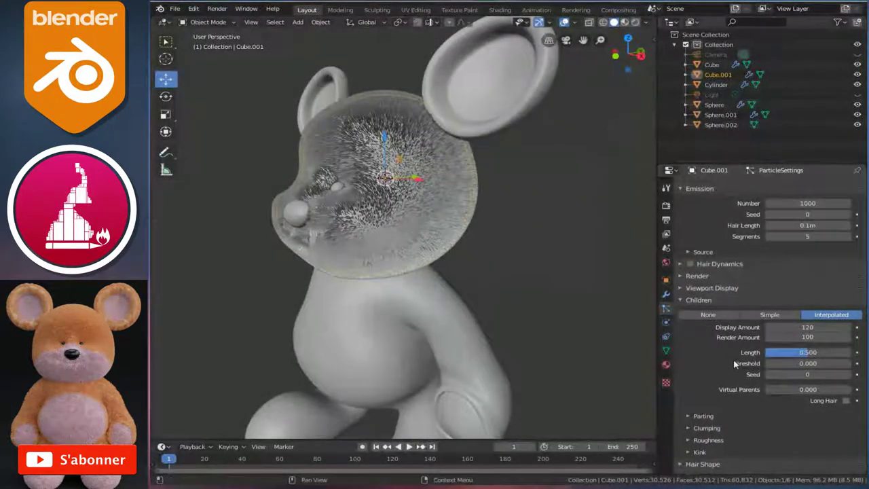
Step: Expand Children > Roughness and raise the tip Endpoint, trying about 0.028 and then 0.3
{"action": "scroll", "coordinate": [703, 404], "scroll_direction": "down", "scroll_amount": 2}
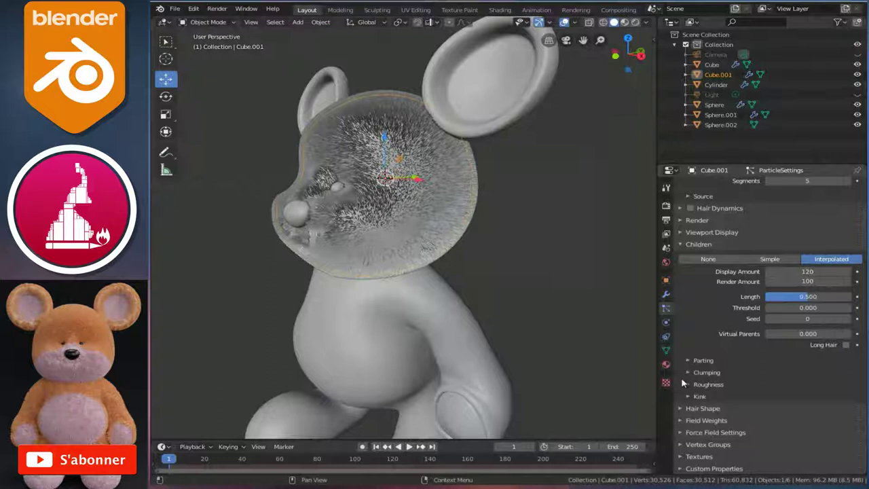
{"action": "left_click", "coordinate": [687, 384]}
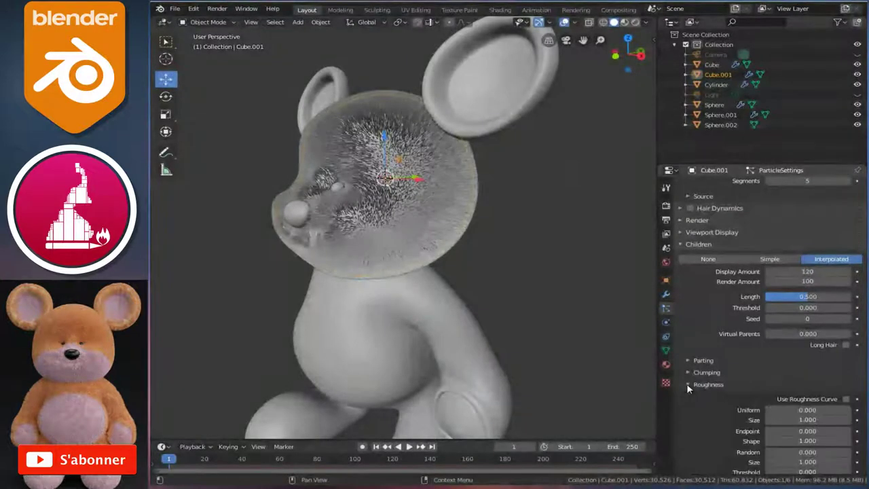
{"action": "scroll", "coordinate": [738, 405], "scroll_direction": "down", "scroll_amount": 3}
{"action": "left_click_drag", "start_coordinate": [799, 340], "coordinate": [808, 339]}
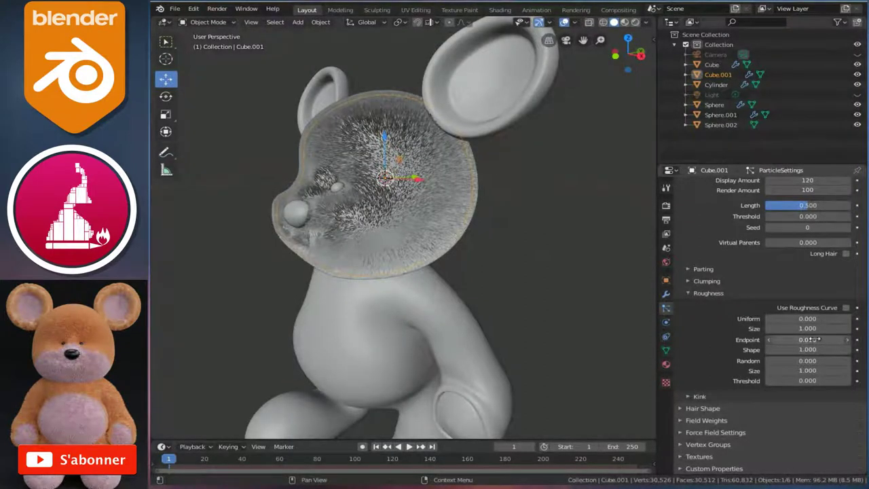
{"action": "left_click_drag", "start_coordinate": [822, 337], "coordinate": [823, 337]}
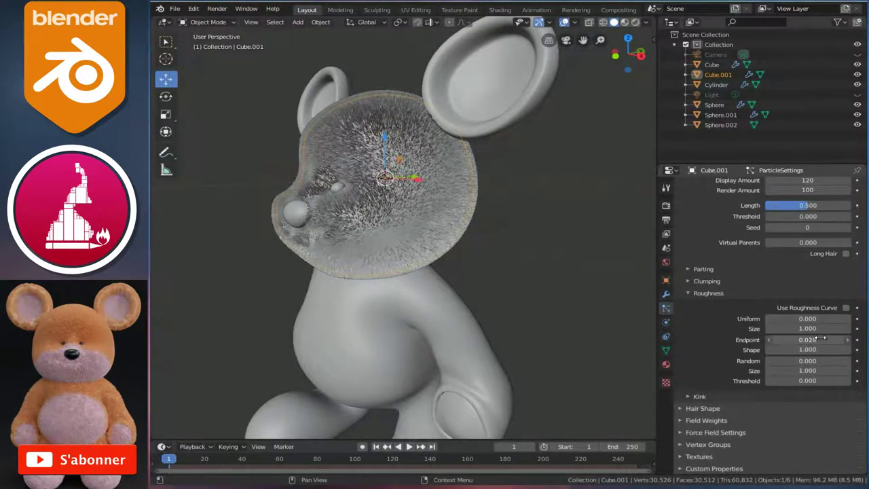
{"action": "mouse_move", "coordinate": [380, 224]}
{"action": "middle_mouse_down"}
{"action": "mouse_move", "coordinate": [405, 238]}
{"action": "mouse_move", "coordinate": [390, 207]}
{"action": "mouse_move", "coordinate": [483, 238]}
{"action": "middle_mouse_up"}
{"action": "scroll", "coordinate": [405, 238], "scroll_direction": "up", "scroll_amount": 4}
{"action": "scroll", "coordinate": [407, 227], "scroll_direction": "up", "scroll_amount": 2}
{"action": "scroll", "coordinate": [412, 210], "scroll_direction": "down", "scroll_amount": 1}
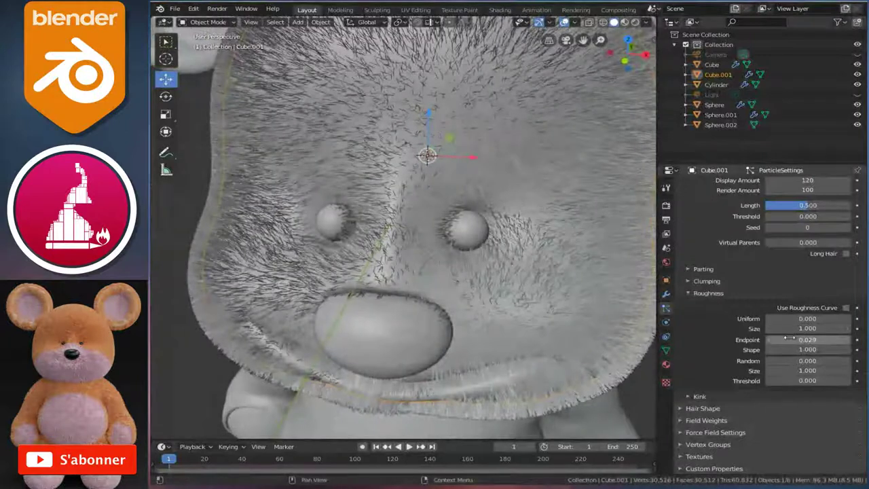
{"action": "left_click_drag", "start_coordinate": [806, 339], "coordinate": [800, 339]}
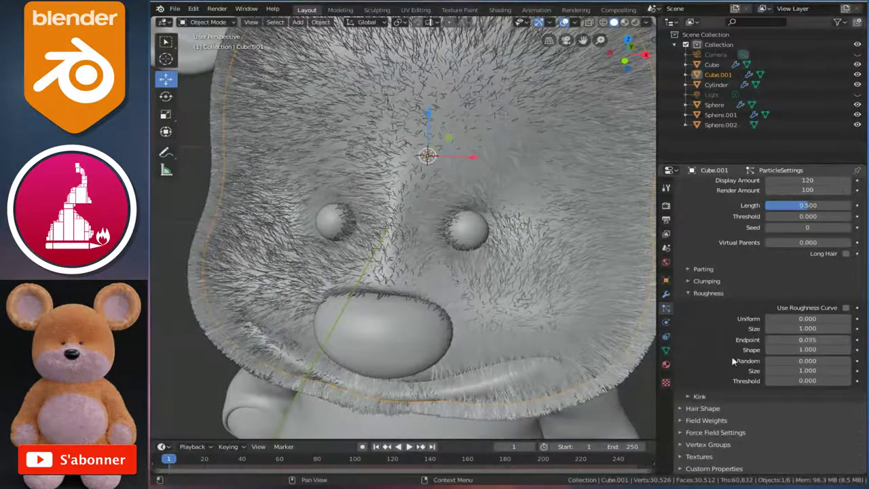
{"action": "left_click", "coordinate": [798, 339]}
{"action": "key", "text": "Return"}
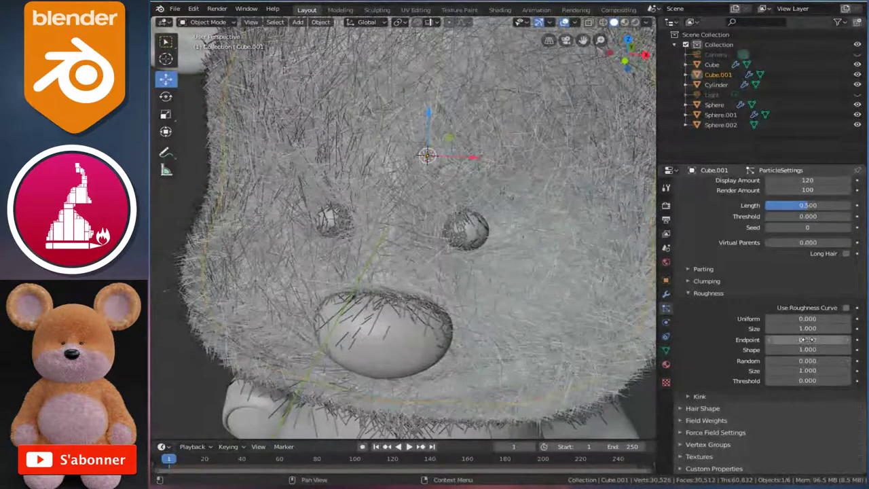
Step: Re-enter the roughness Endpoint as 0.030, then settle on 0.020 after inspecting the head fur
{"action": "scroll", "coordinate": [505, 237], "scroll_direction": "down", "scroll_amount": 8}
{"action": "scroll", "coordinate": [498, 217], "scroll_direction": "down", "scroll_amount": 1}
{"action": "scroll", "coordinate": [496, 210], "scroll_direction": "up", "scroll_amount": 4}
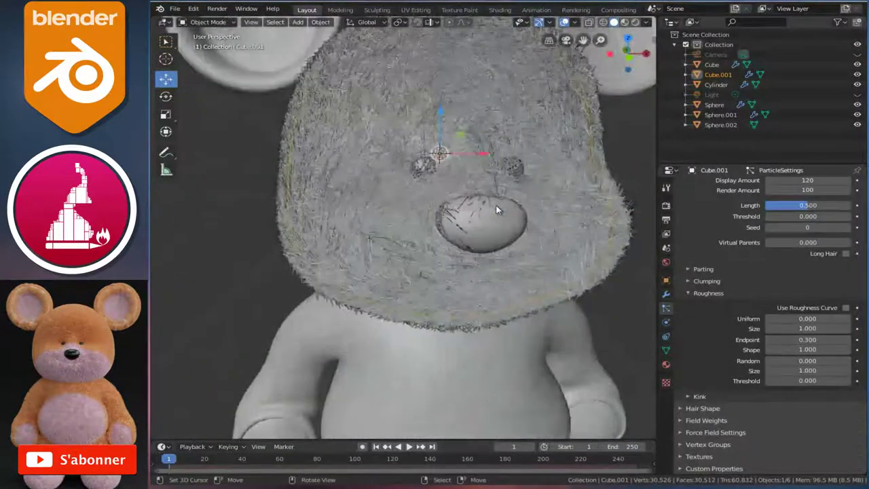
{"action": "left_click", "coordinate": [806, 340]}
{"action": "type", "text": "03"}
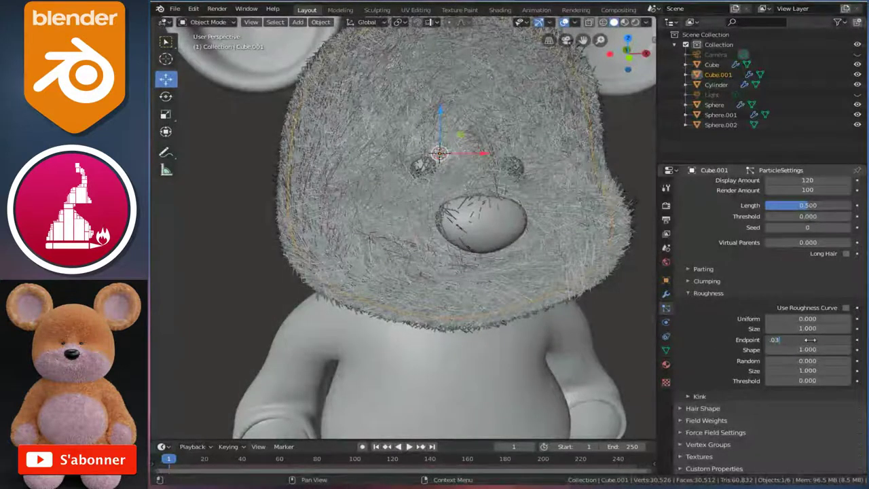
{"action": "key", "text": "Return"}
{"action": "mouse_move", "coordinate": [471, 219]}
{"action": "middle_mouse_down"}
{"action": "mouse_move", "coordinate": [510, 193]}
{"action": "mouse_move", "coordinate": [506, 224]}
{"action": "middle_mouse_up"}
{"action": "left_click", "coordinate": [797, 341]}
{"action": "type", "text": ".02"}
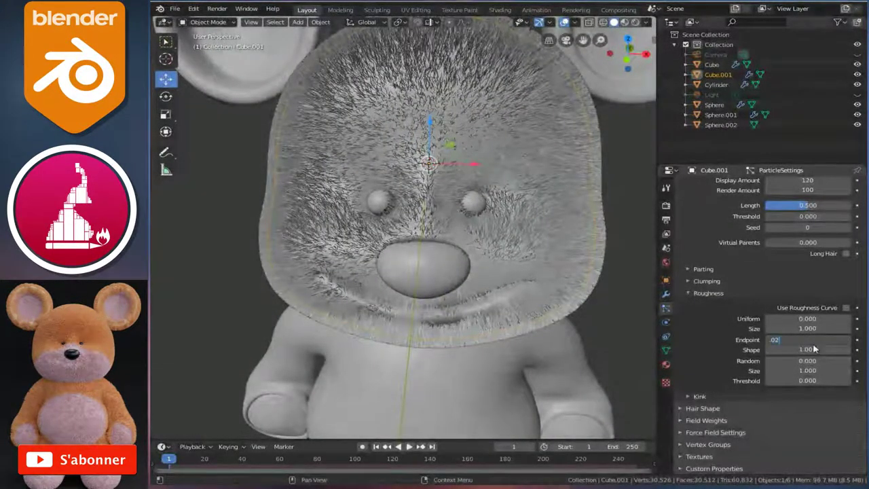
{"action": "key", "text": "Return"}
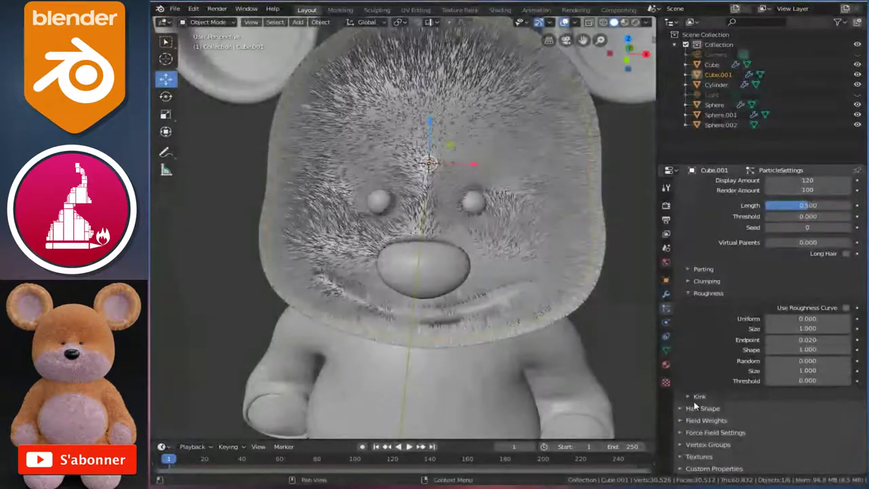
Step: Expand Children > Clumping and raise Clump from 0.055 to 0.090, checking the tufted head fur
{"action": "left_click", "coordinate": [688, 282]}
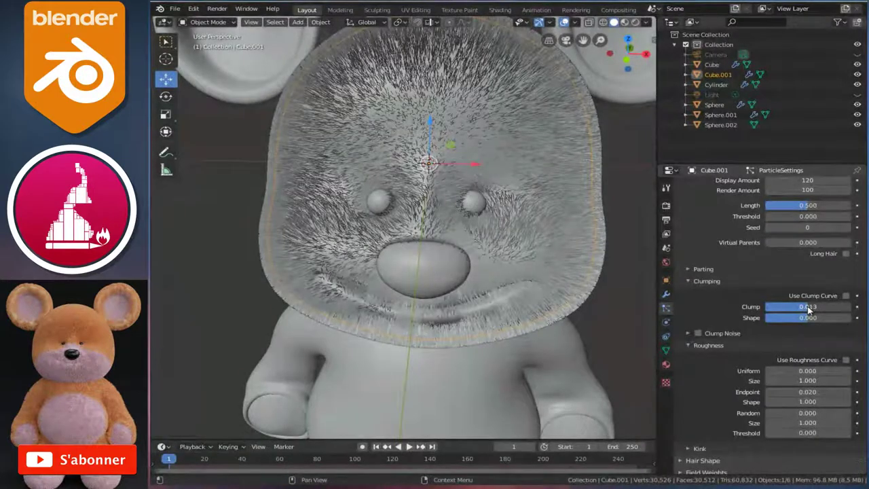
{"action": "left_click_drag", "start_coordinate": [809, 310], "coordinate": [809, 311]}
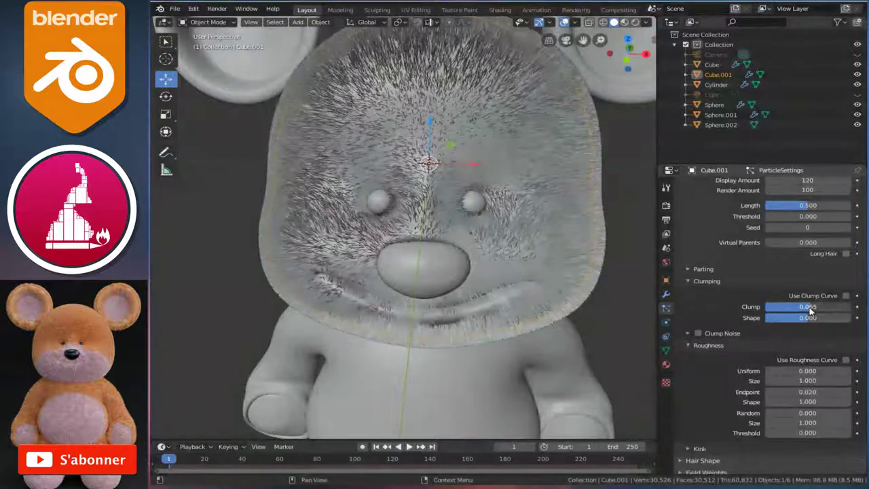
{"action": "left_click_drag", "start_coordinate": [811, 310], "coordinate": [808, 311]}
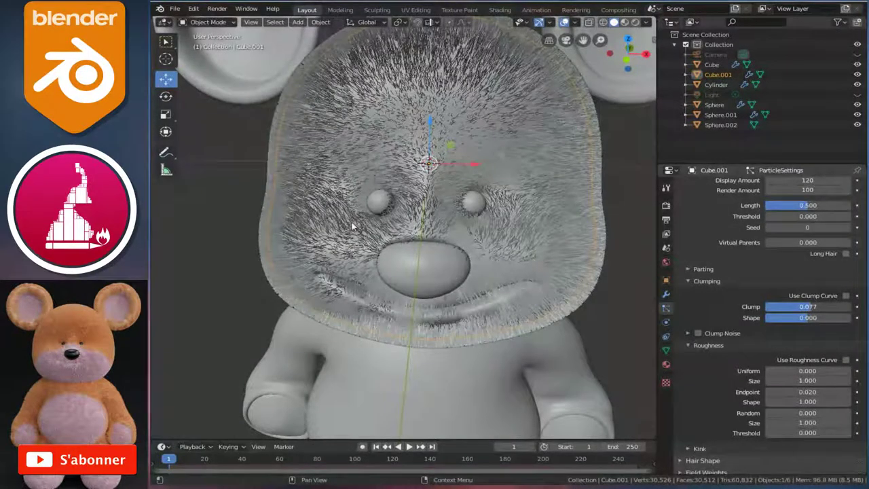
{"action": "mouse_move", "coordinate": [391, 228]}
{"action": "middle_mouse_down"}
{"action": "mouse_move", "coordinate": [439, 232]}
{"action": "mouse_move", "coordinate": [439, 219]}
{"action": "middle_mouse_up"}
{"action": "scroll", "coordinate": [439, 232], "scroll_direction": "up", "scroll_amount": 2}
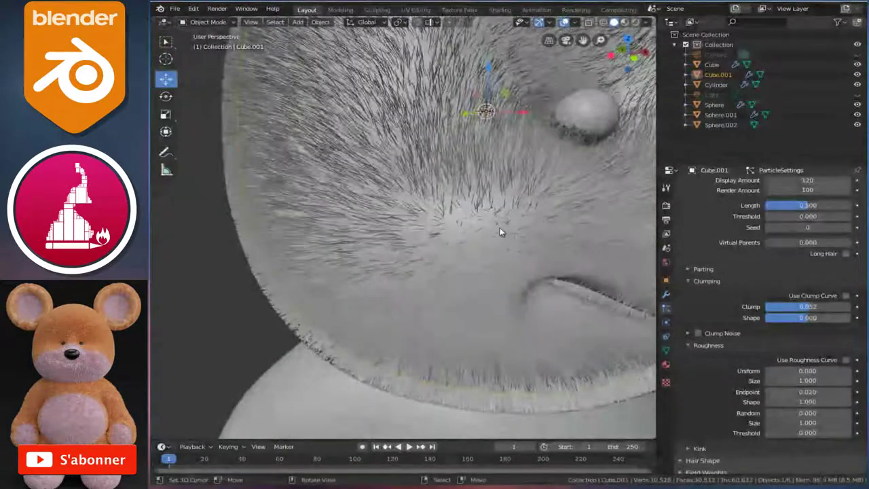
{"action": "scroll", "coordinate": [498, 228], "scroll_direction": "down", "scroll_amount": 4}
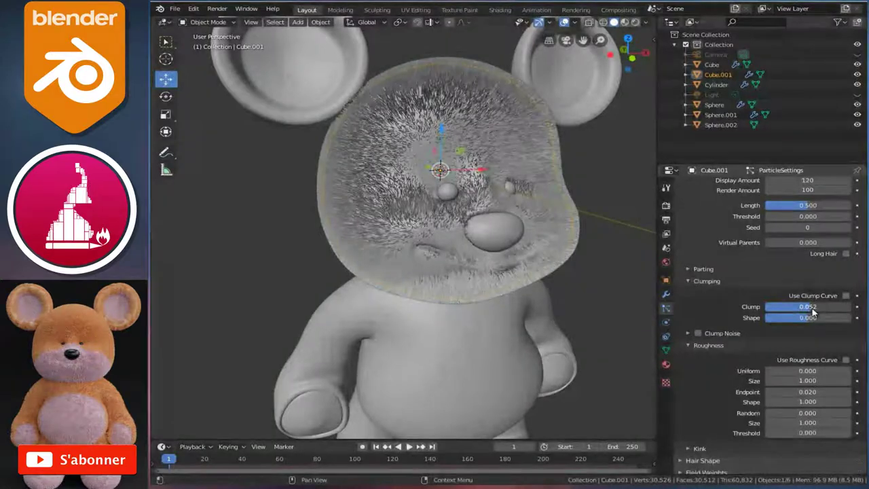
{"action": "left_click_drag", "start_coordinate": [814, 311], "coordinate": [823, 311]}
{"action": "mouse_move", "coordinate": [551, 249]}
{"action": "middle_mouse_down"}
{"action": "mouse_move", "coordinate": [521, 253]}
{"action": "mouse_move", "coordinate": [521, 210]}
{"action": "mouse_move", "coordinate": [494, 213]}
{"action": "middle_mouse_up"}
{"action": "scroll", "coordinate": [521, 253], "scroll_direction": "up", "scroll_amount": 5}
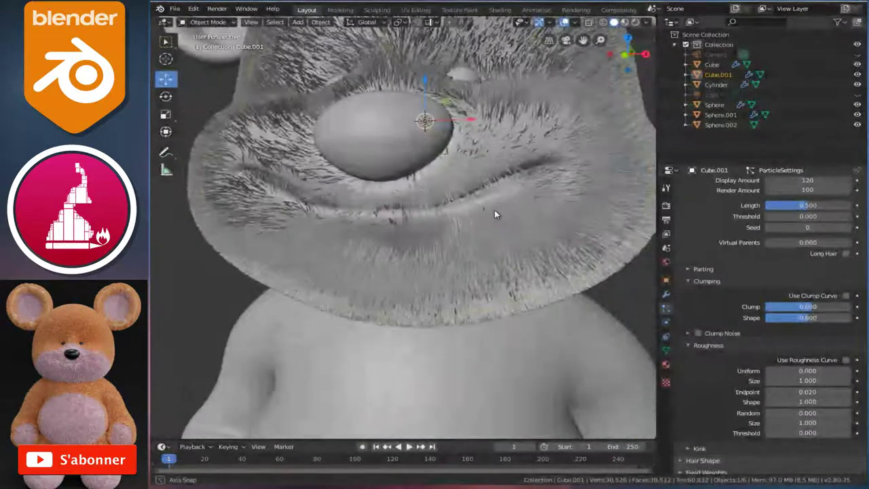
{"action": "scroll", "coordinate": [538, 220], "scroll_direction": "down", "scroll_amount": 3}
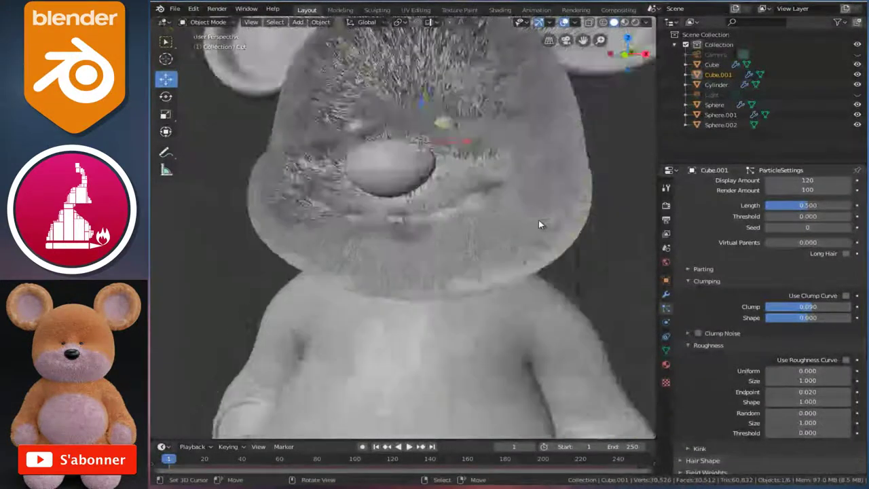
{"action": "scroll", "coordinate": [480, 200], "scroll_direction": "down", "scroll_amount": 3}
{"action": "mouse_move", "coordinate": [480, 201]}
{"action": "middle_mouse_down"}
{"action": "mouse_move", "coordinate": [532, 203]}
{"action": "mouse_move", "coordinate": [500, 244]}
{"action": "mouse_move", "coordinate": [452, 194]}
{"action": "mouse_move", "coordinate": [456, 170]}
{"action": "mouse_move", "coordinate": [514, 232]}
{"action": "middle_mouse_up"}
{"action": "scroll", "coordinate": [530, 207], "scroll_direction": "up", "scroll_amount": 5}
{"action": "scroll", "coordinate": [456, 171], "scroll_direction": "down", "scroll_amount": 5}
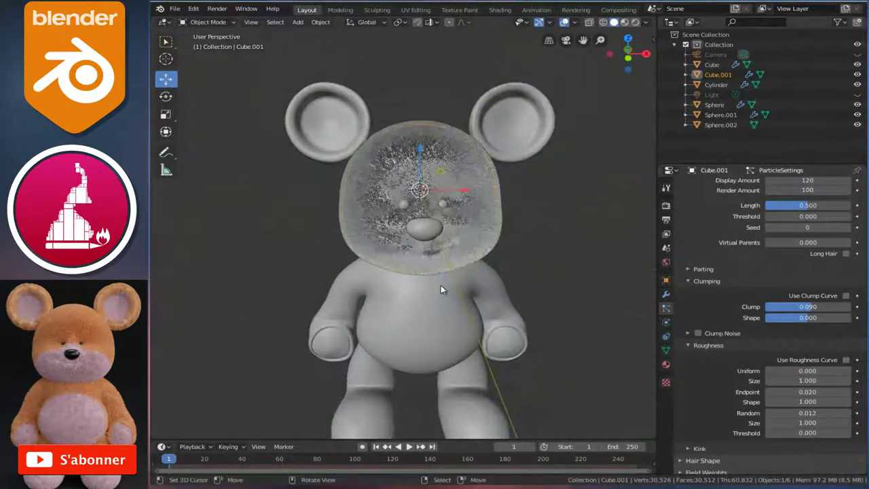
Step: Add random roughness to the head fur, nudging Random up to about 0.015
{"action": "scroll", "coordinate": [493, 276], "scroll_direction": "up", "scroll_amount": 2}
{"action": "scroll", "coordinate": [492, 276], "scroll_direction": "up", "scroll_amount": 2}
{"action": "scroll", "coordinate": [494, 273], "scroll_direction": "up", "scroll_amount": 2}
{"action": "mouse_move", "coordinate": [493, 273]}
{"action": "middle_mouse_down"}
{"action": "mouse_move", "coordinate": [508, 297]}
{"action": "mouse_move", "coordinate": [461, 283]}
{"action": "mouse_move", "coordinate": [477, 283]}
{"action": "middle_mouse_up"}
{"action": "scroll", "coordinate": [479, 278], "scroll_direction": "up", "scroll_amount": 2}
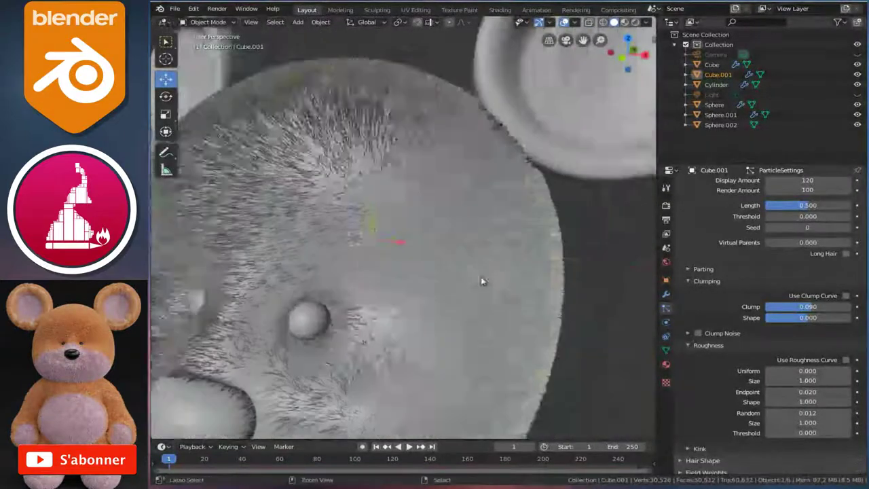
{"action": "scroll", "coordinate": [510, 262], "scroll_direction": "up", "scroll_amount": 2}
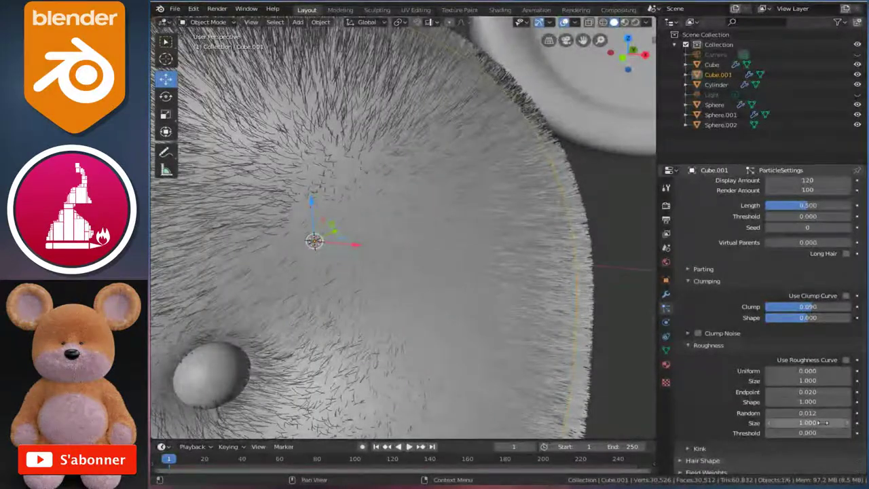
{"action": "left_click_drag", "start_coordinate": [819, 413], "coordinate": [850, 419]}
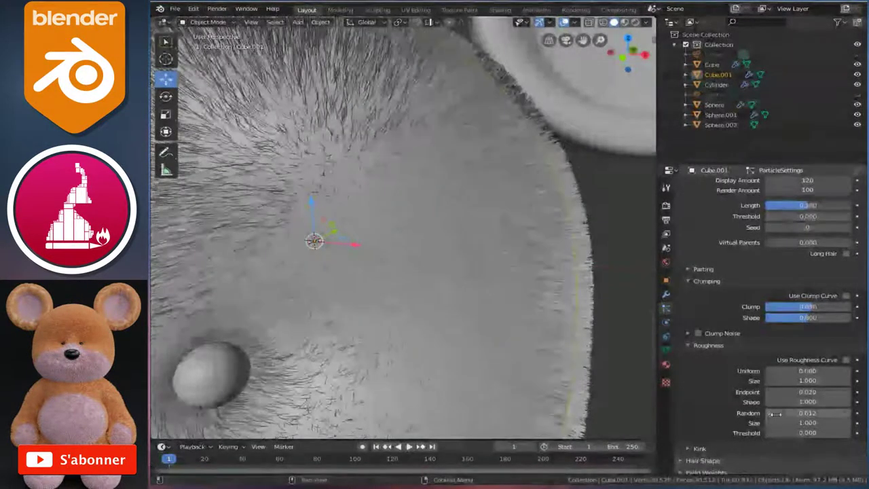
{"action": "left_click", "coordinate": [849, 418]}
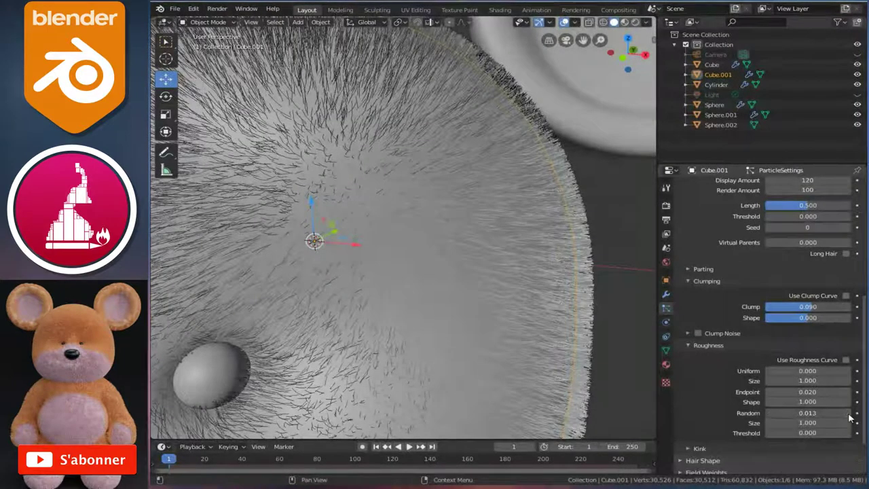
{"action": "left_click", "coordinate": [849, 418]}
{"action": "left_click", "coordinate": [849, 417]}
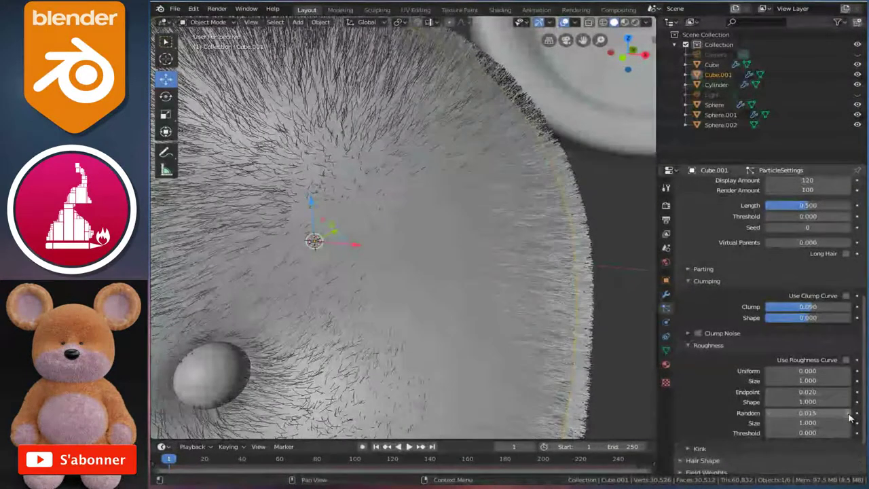
{"action": "left_click", "coordinate": [849, 417]}
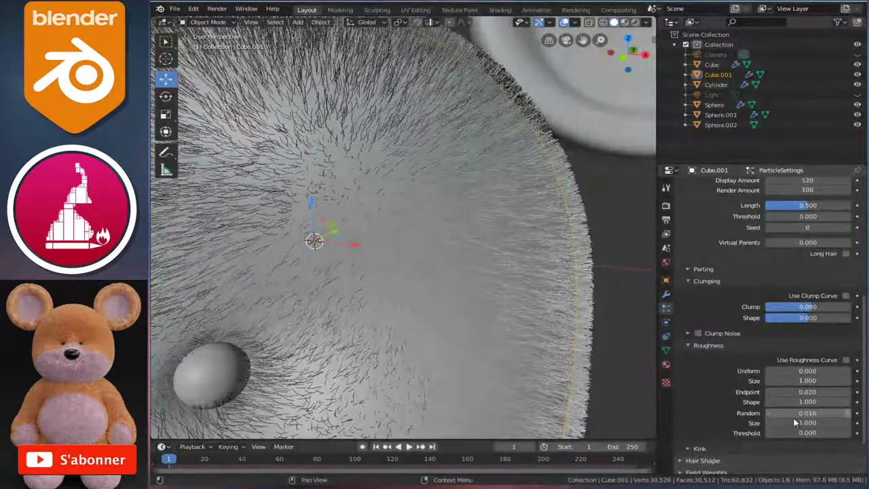
{"action": "left_click_drag", "start_coordinate": [792, 417], "coordinate": [804, 416]}
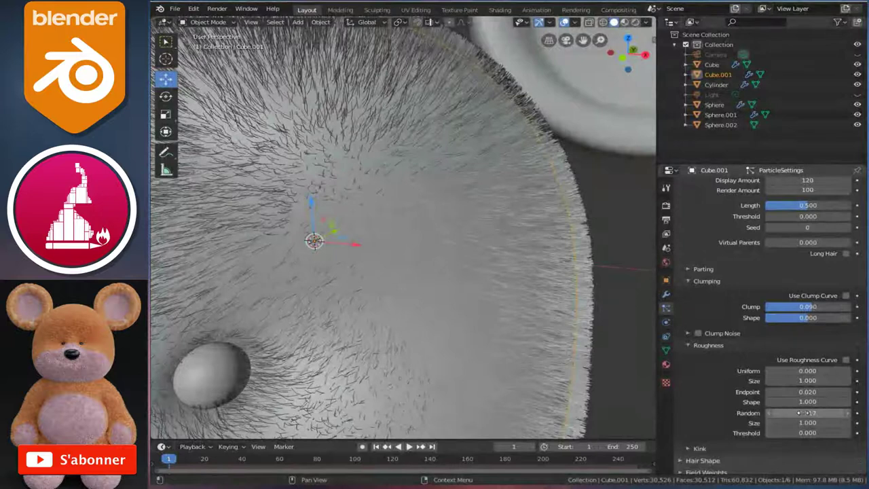
Step: Enter a Random roughness of 0.09 and view the fur from the front
{"action": "left_click", "coordinate": [800, 413]}
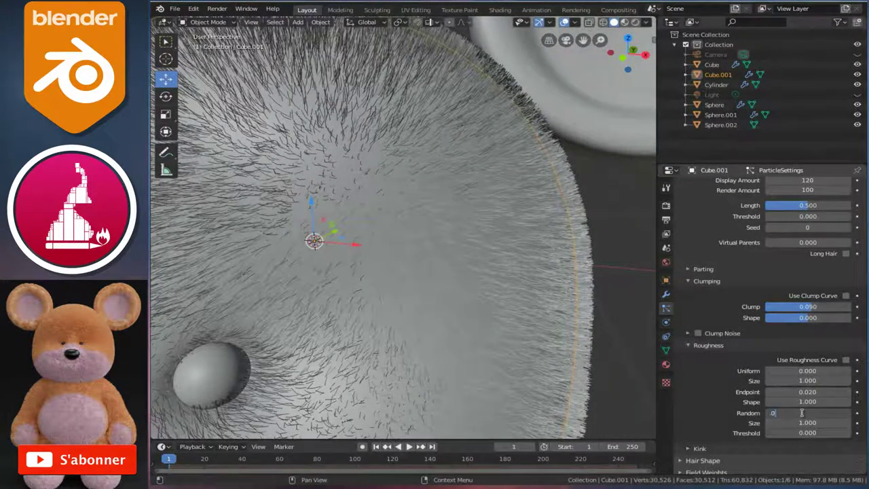
{"action": "type", "text": "9"}
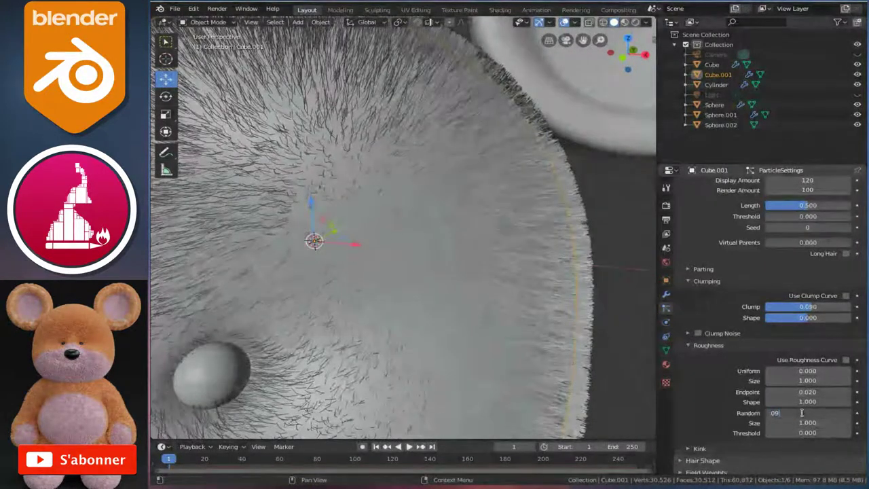
{"action": "key", "text": "Return"}
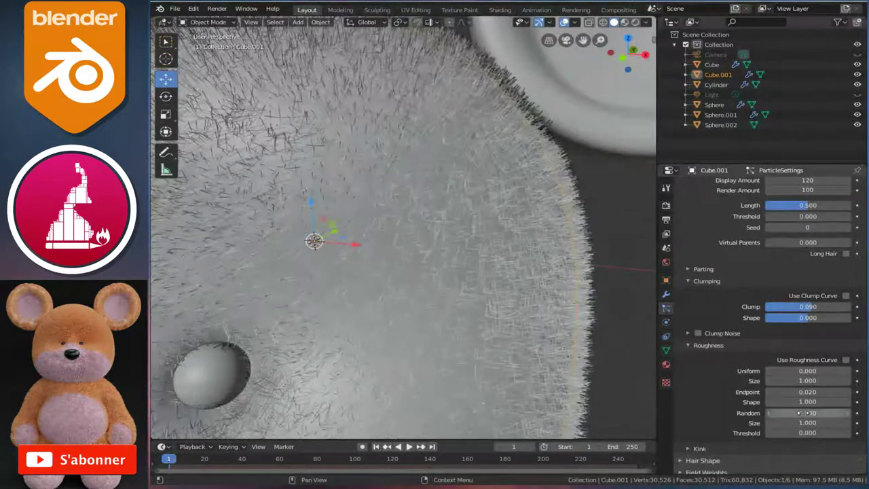
{"action": "scroll", "coordinate": [423, 362], "scroll_direction": "down", "scroll_amount": 3}
{"action": "scroll", "coordinate": [427, 359], "scroll_direction": "down", "scroll_amount": 2}
{"action": "middle_click_drag", "start_coordinate": [427, 359], "coordinate": [496, 335]}
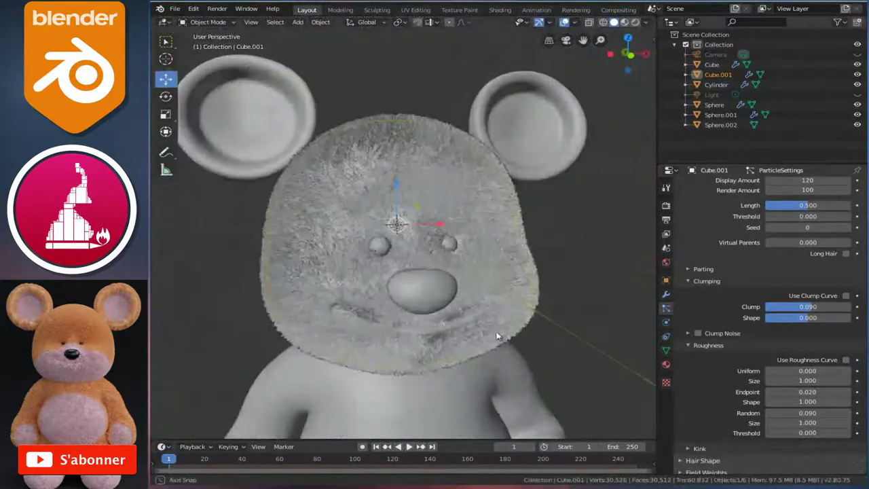
{"action": "scroll", "coordinate": [496, 335], "scroll_direction": "up", "scroll_amount": 2}
{"action": "scroll", "coordinate": [498, 333], "scroll_direction": "up", "scroll_amount": 2}
{"action": "scroll", "coordinate": [466, 329], "scroll_direction": "up", "scroll_amount": 1}
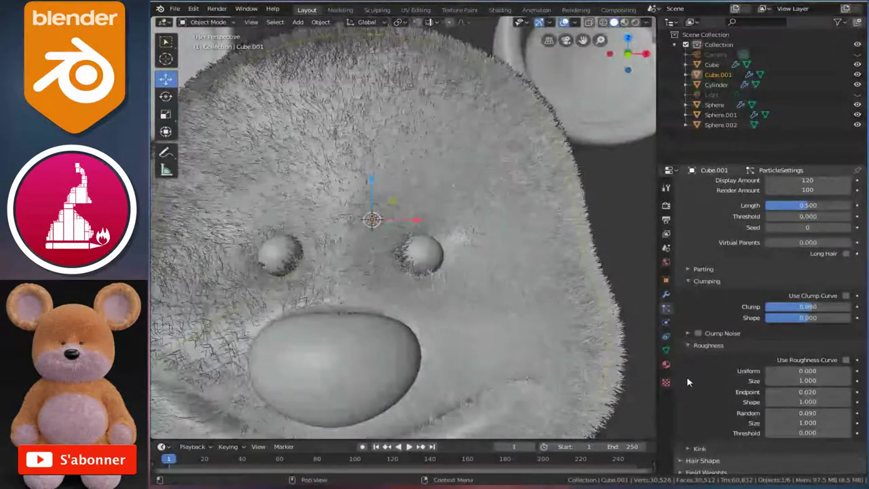
Step: Try Random roughness 0.05, then settle on 0.030 and inspect the bear from several angles
{"action": "double_click", "coordinate": [812, 412]}
{"action": "type", "text": ".05"}
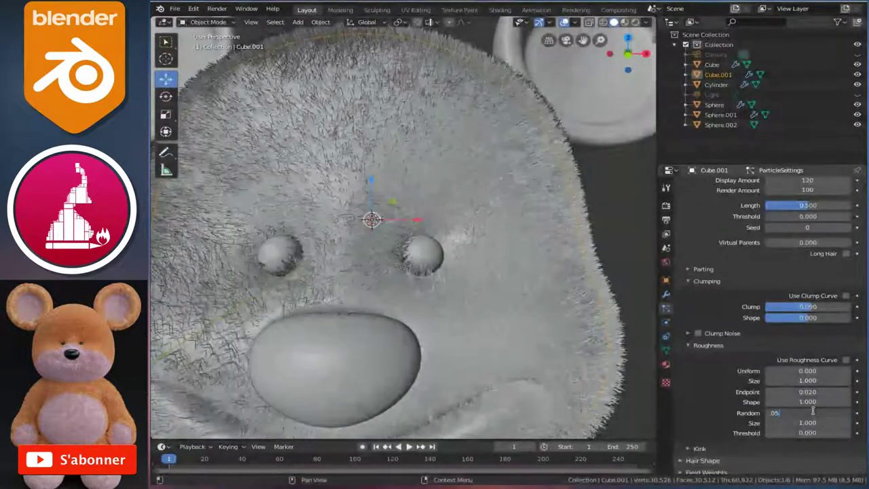
{"action": "key", "text": "Return"}
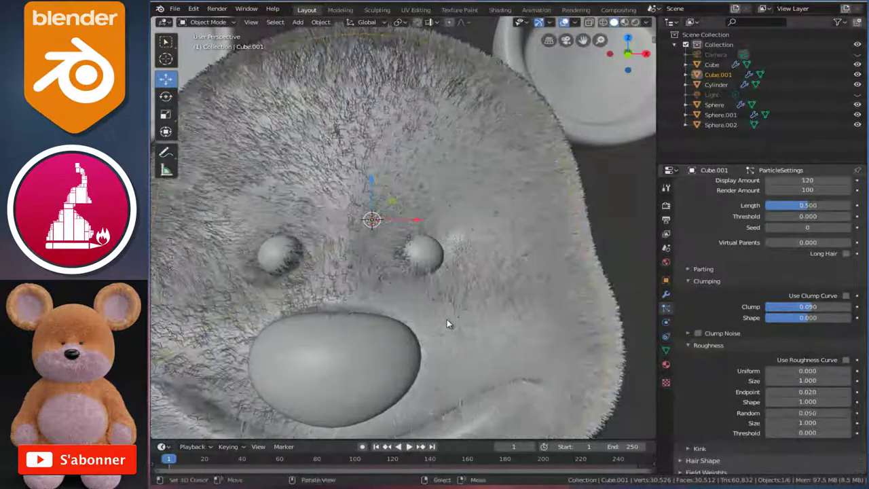
{"action": "double_click", "coordinate": [812, 412]}
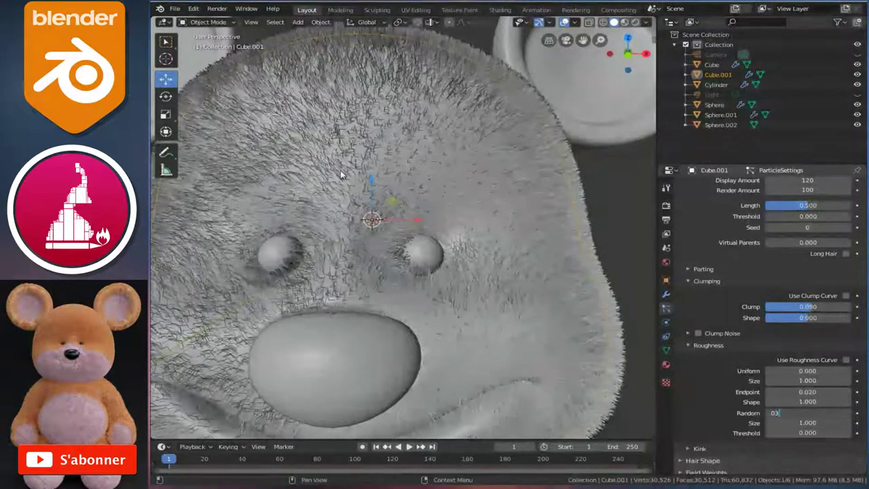
{"action": "key", "text": "Return"}
{"action": "scroll", "coordinate": [380, 197], "scroll_direction": "down", "scroll_amount": 6}
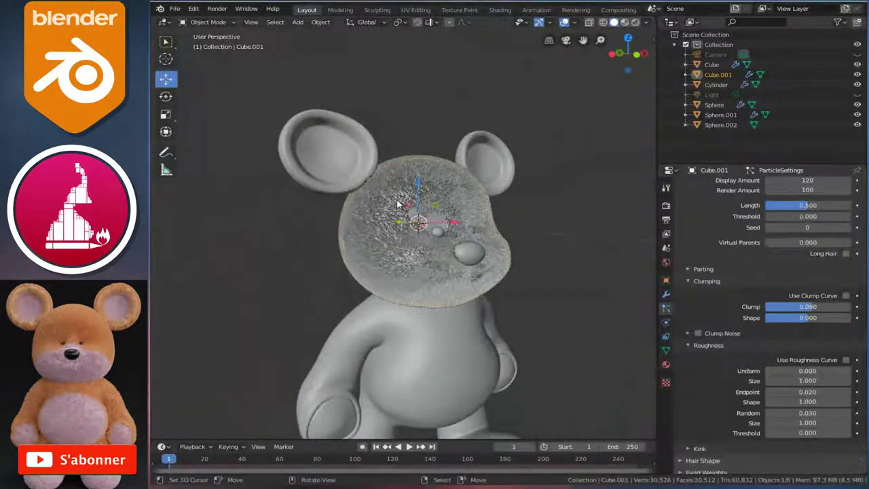
{"action": "scroll", "coordinate": [397, 204], "scroll_direction": "up", "scroll_amount": 4}
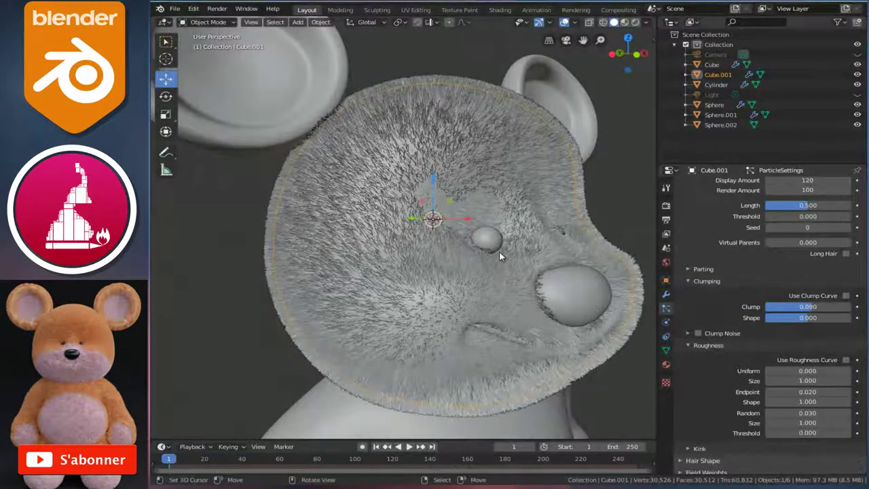
{"action": "scroll", "coordinate": [500, 256], "scroll_direction": "down", "scroll_amount": 4}
{"action": "middle_click_drag", "start_coordinate": [419, 219], "coordinate": [479, 252]}
{"action": "scroll", "coordinate": [416, 233], "scroll_direction": "down", "scroll_amount": 1}
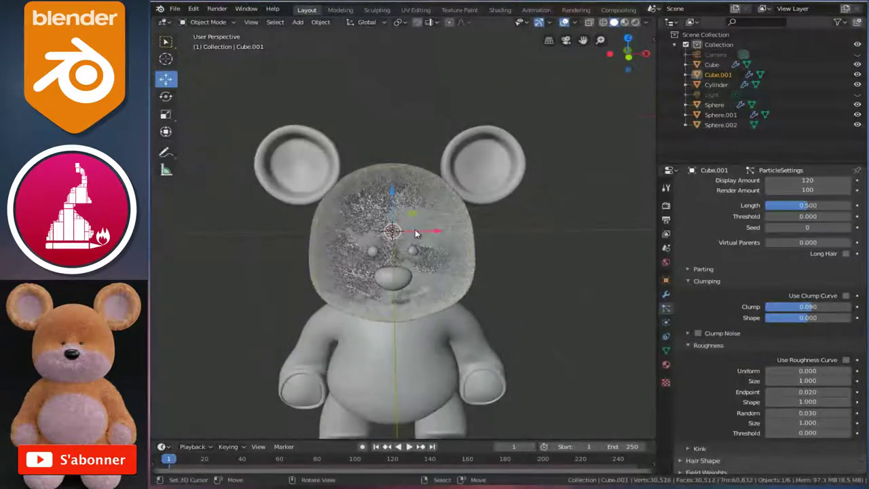
{"action": "middle_click_drag", "start_coordinate": [363, 270], "coordinate": [685, 339]}
Step: Collapse the Roughness, Clumping and Children panels
{"action": "left_click", "coordinate": [694, 345]}
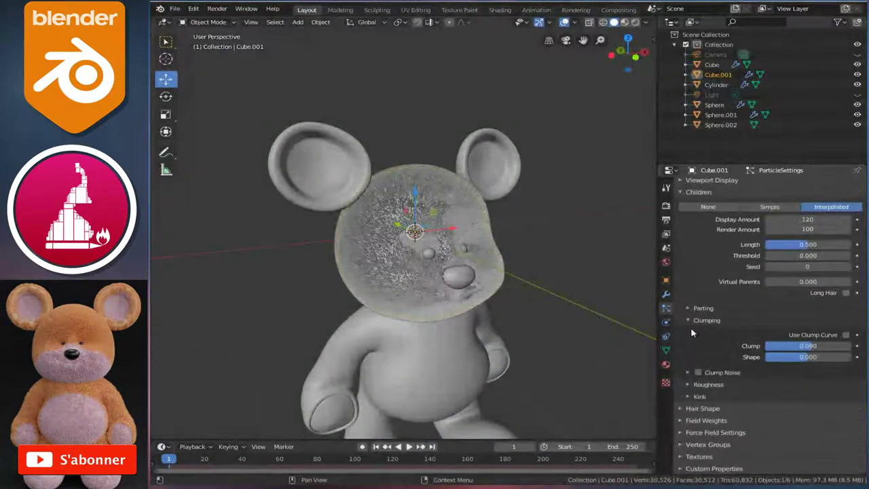
{"action": "left_click", "coordinate": [690, 319]}
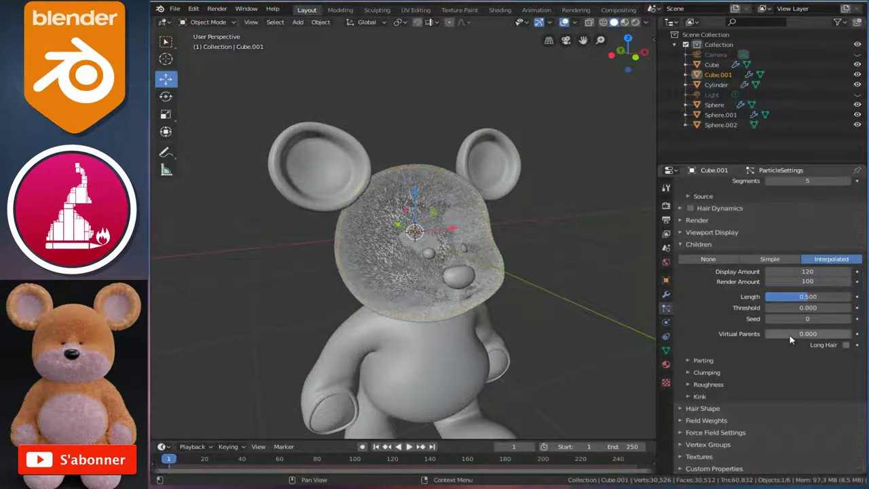
{"action": "left_click", "coordinate": [683, 246]}
{"action": "mouse_move", "coordinate": [594, 284]}
{"action": "middle_mouse_down"}
{"action": "mouse_move", "coordinate": [382, 343]}
{"action": "mouse_move", "coordinate": [424, 309]}
{"action": "mouse_move", "coordinate": [325, 295]}
{"action": "mouse_move", "coordinate": [430, 326]}
{"action": "mouse_move", "coordinate": [645, 285]}
{"action": "middle_mouse_up"}
Step: Give the body Sphere.001 a hair particle system reusing the head's ParticleSettings
{"action": "left_click", "coordinate": [424, 308]}
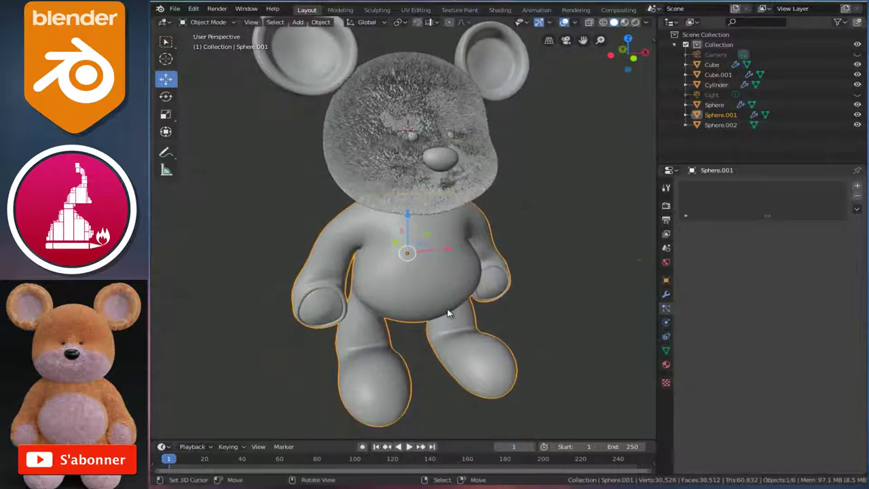
{"action": "left_click", "coordinate": [857, 186]}
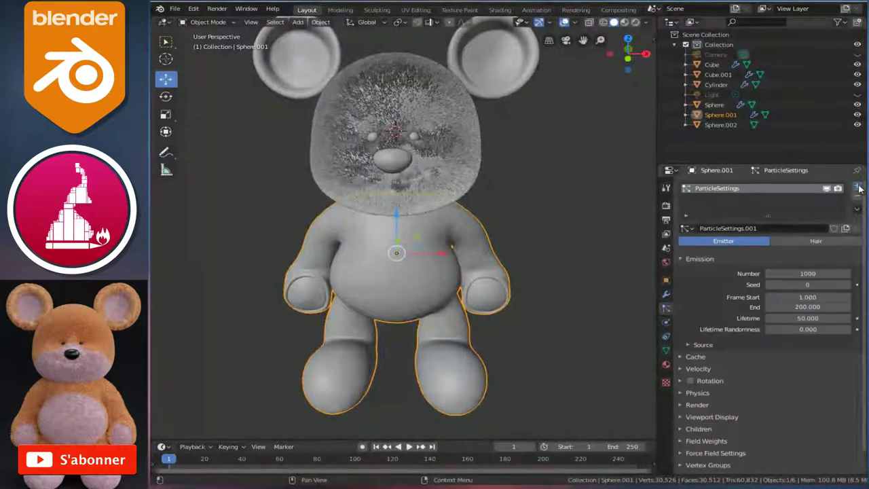
{"action": "left_click", "coordinate": [684, 230]}
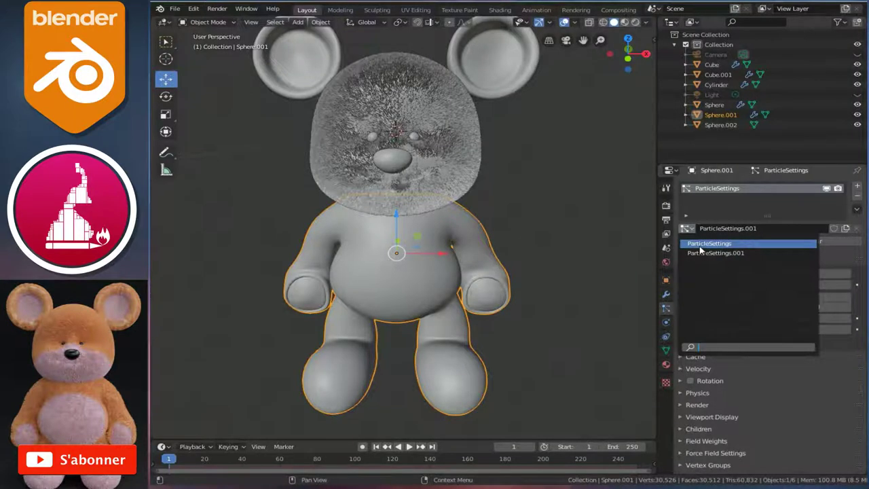
{"action": "left_click", "coordinate": [699, 250]}
{"action": "mouse_move", "coordinate": [320, 257]}
{"action": "middle_mouse_down"}
{"action": "mouse_move", "coordinate": [407, 262]}
{"action": "mouse_move", "coordinate": [356, 254]}
{"action": "mouse_move", "coordinate": [468, 209]}
{"action": "middle_mouse_up"}
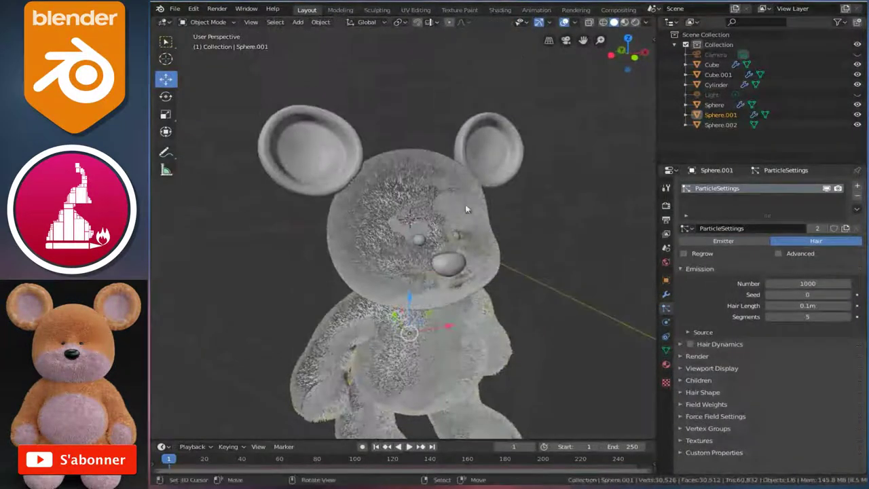
{"action": "left_click", "coordinate": [488, 165]}
Step: Add a particle system to the ears and assign the shared ParticleSettings fur
{"action": "left_click", "coordinate": [857, 188]}
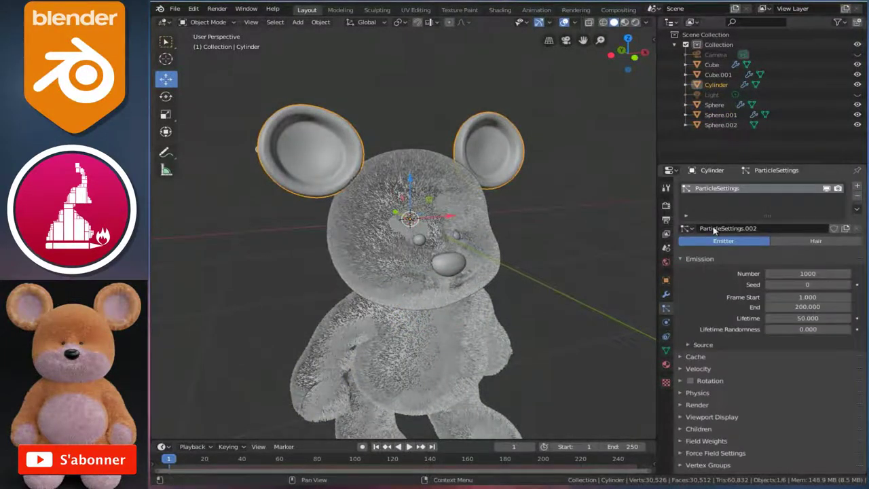
{"action": "left_click", "coordinate": [685, 228]}
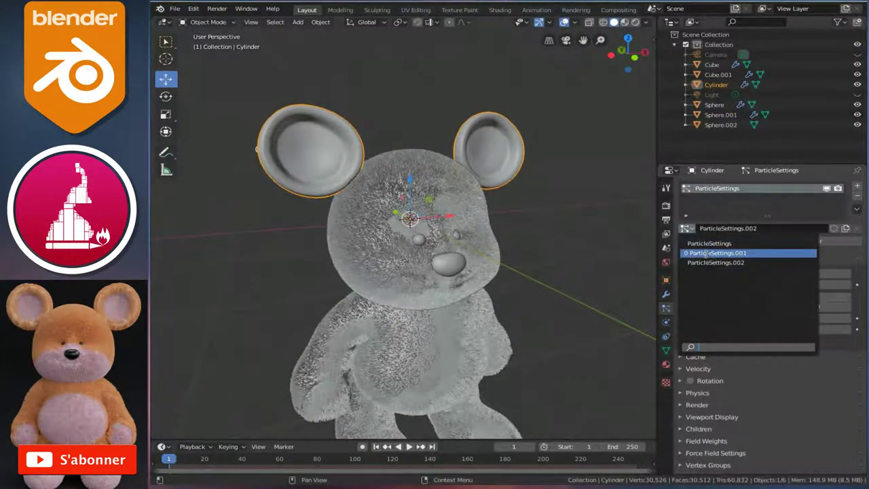
{"action": "left_click", "coordinate": [706, 253]}
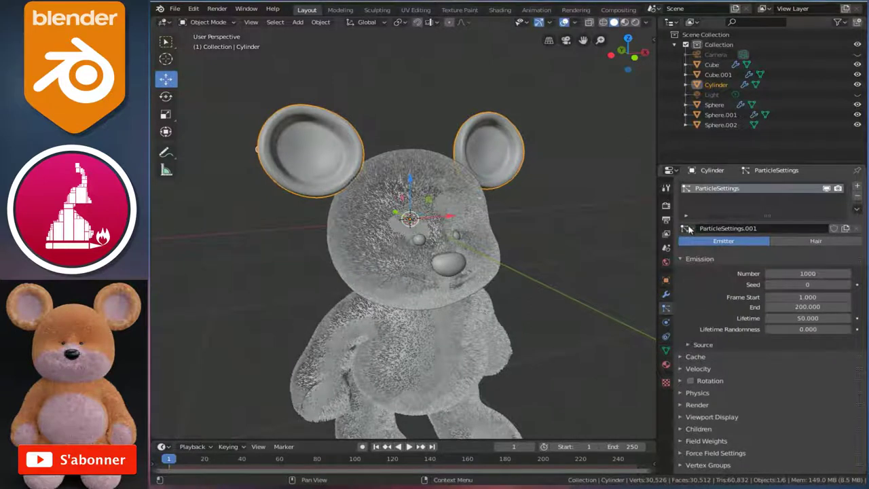
{"action": "left_click", "coordinate": [687, 228]}
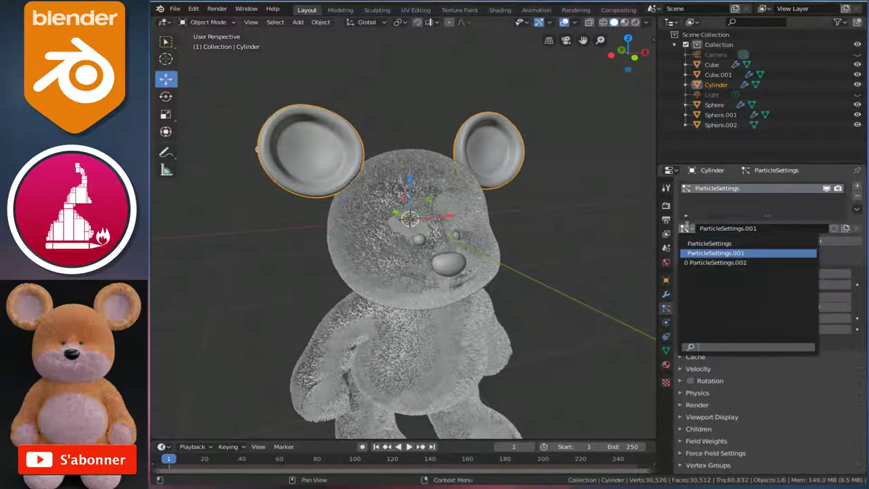
{"action": "left_click", "coordinate": [728, 255]}
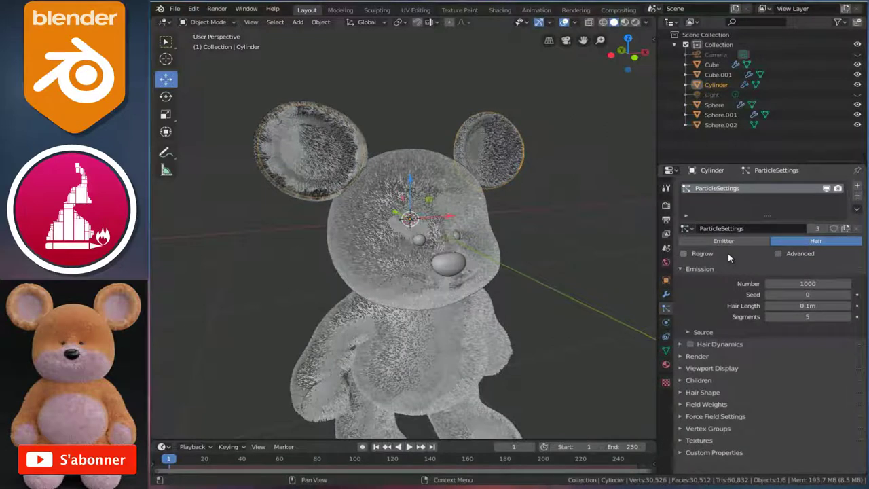
Step: Select the tail sphere Sphere.002 and add a new particle system to it
{"action": "scroll", "coordinate": [453, 176], "scroll_direction": "down", "scroll_amount": 1}
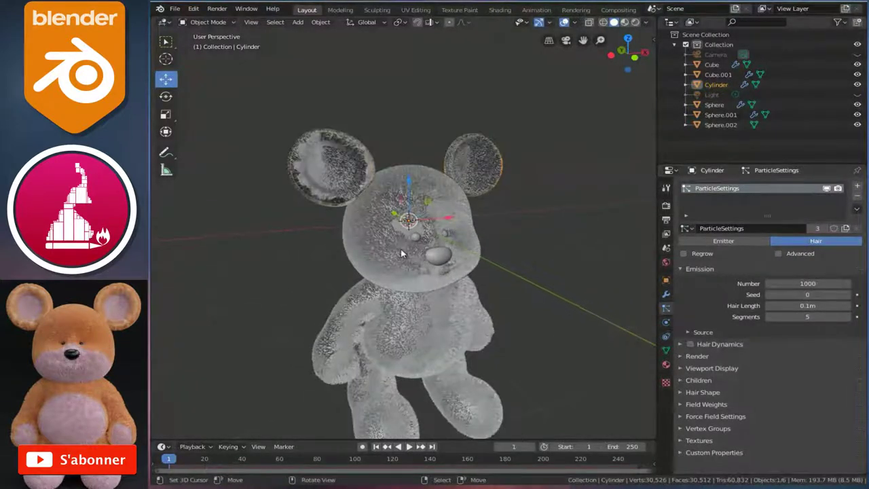
{"action": "mouse_move", "coordinate": [402, 267]}
{"action": "middle_mouse_down"}
{"action": "mouse_move", "coordinate": [366, 219]}
{"action": "mouse_move", "coordinate": [399, 242]}
{"action": "middle_mouse_up"}
{"action": "scroll", "coordinate": [365, 219], "scroll_direction": "up", "scroll_amount": 3}
{"action": "scroll", "coordinate": [379, 242], "scroll_direction": "up", "scroll_amount": 3}
{"action": "left_click", "coordinate": [467, 279]}
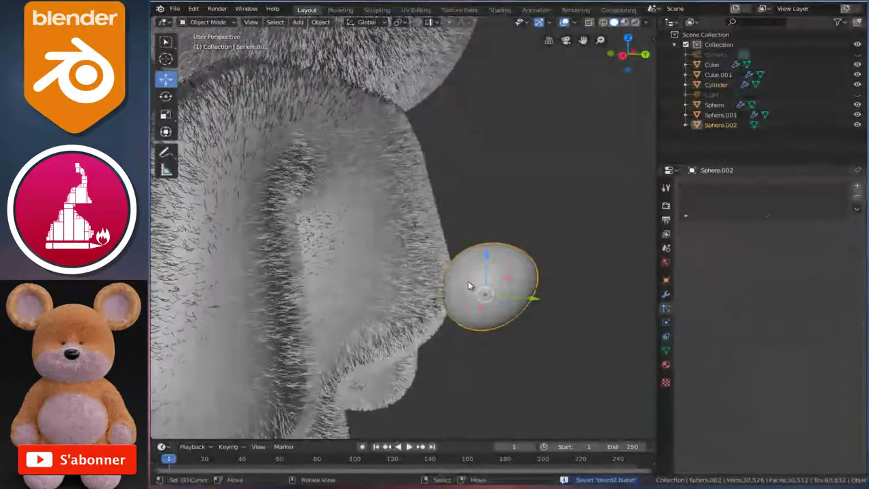
{"action": "left_click", "coordinate": [856, 185]}
{"action": "left_click", "coordinate": [686, 228]}
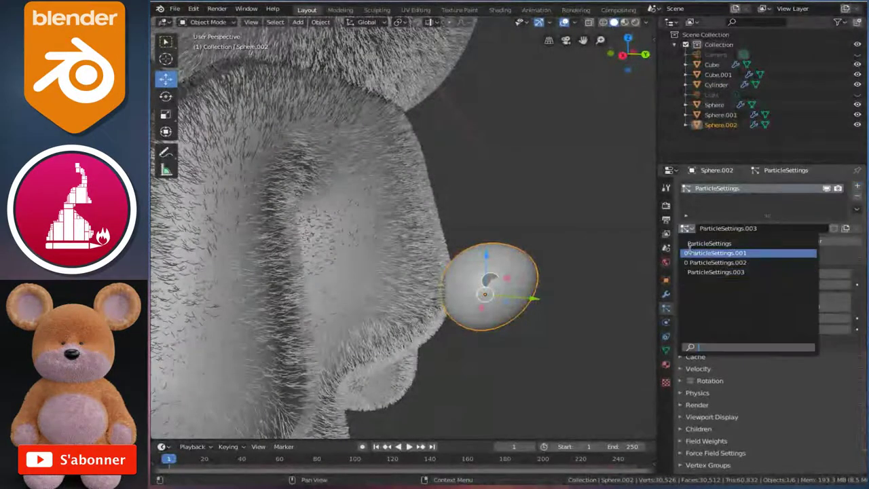
{"action": "key", "text": "Return"}
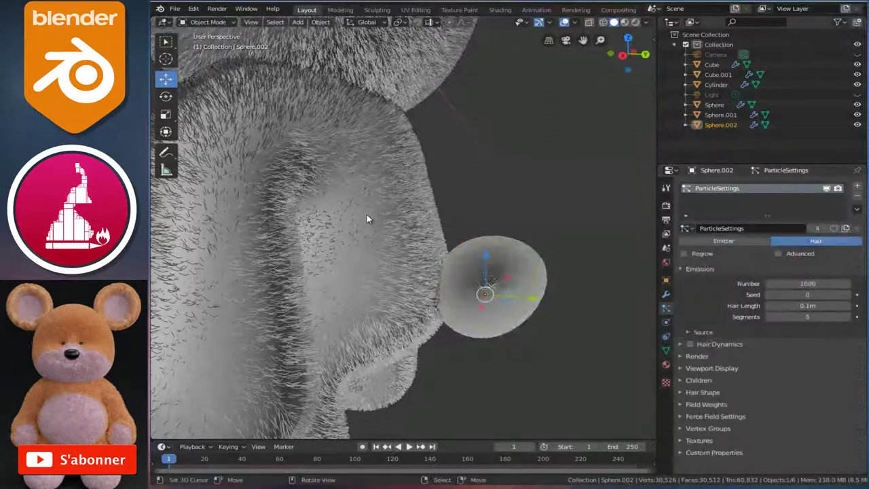
{"action": "left_click", "coordinate": [384, 223]}
{"action": "scroll", "coordinate": [407, 220], "scroll_direction": "down", "scroll_amount": 6}
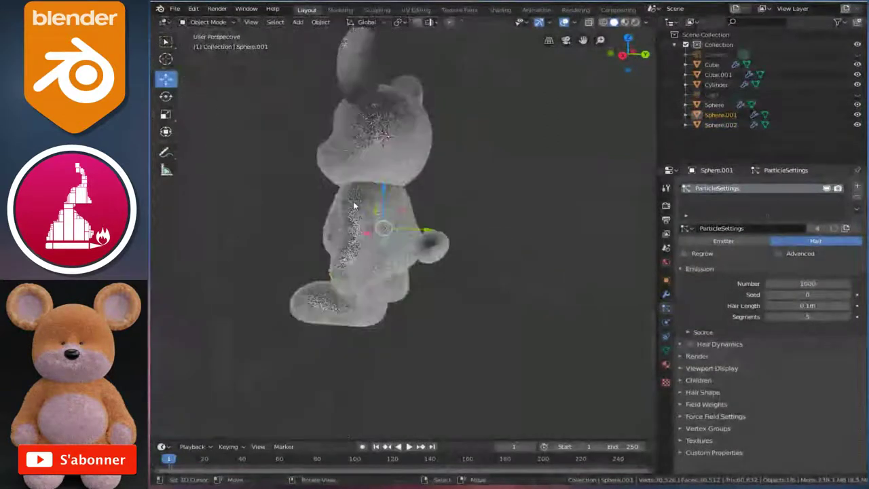
{"action": "middle_click_drag", "start_coordinate": [433, 216], "coordinate": [505, 209]}
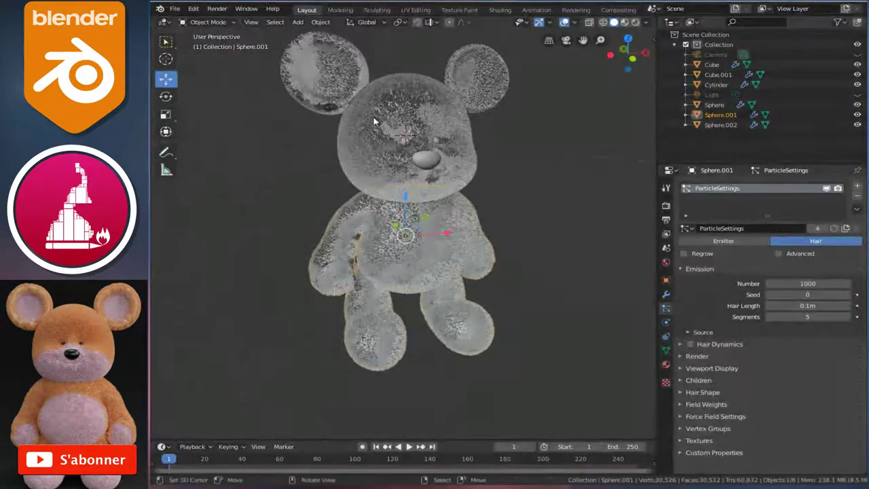
{"action": "mouse_move", "coordinate": [454, 175]}
{"action": "middle_mouse_down"}
{"action": "mouse_move", "coordinate": [421, 204]}
{"action": "mouse_move", "coordinate": [448, 129]}
{"action": "mouse_move", "coordinate": [446, 179]}
{"action": "middle_mouse_up"}
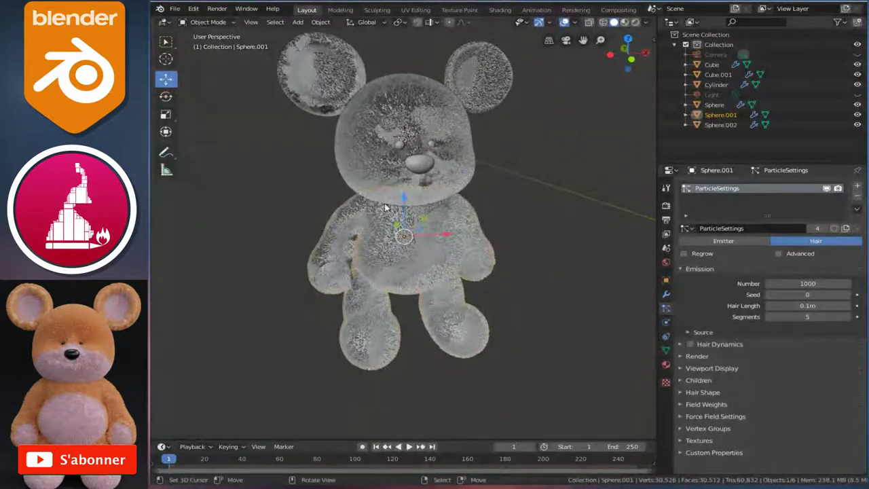
{"action": "mouse_move", "coordinate": [479, 211]}
{"action": "middle_mouse_down"}
{"action": "mouse_move", "coordinate": [500, 210]}
{"action": "mouse_move", "coordinate": [313, 211]}
{"action": "mouse_move", "coordinate": [446, 226]}
{"action": "mouse_move", "coordinate": [479, 217]}
{"action": "middle_mouse_up"}
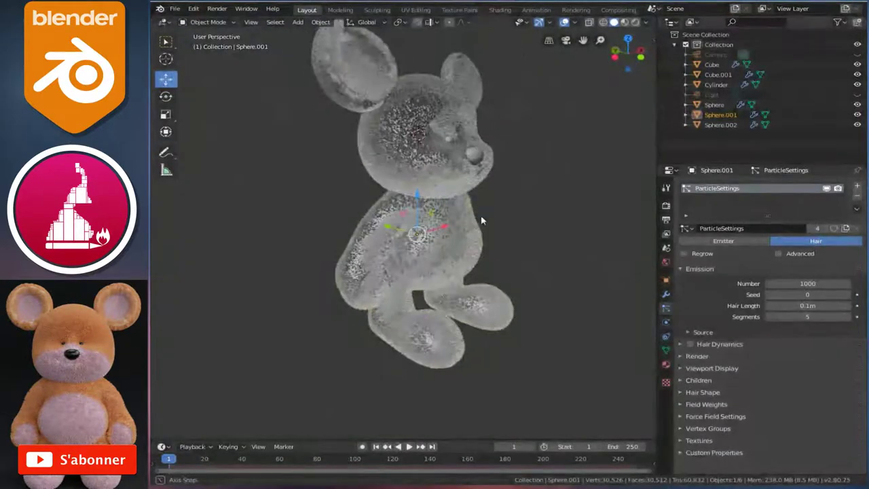
{"action": "middle_click_drag", "start_coordinate": [419, 216], "coordinate": [536, 220]}
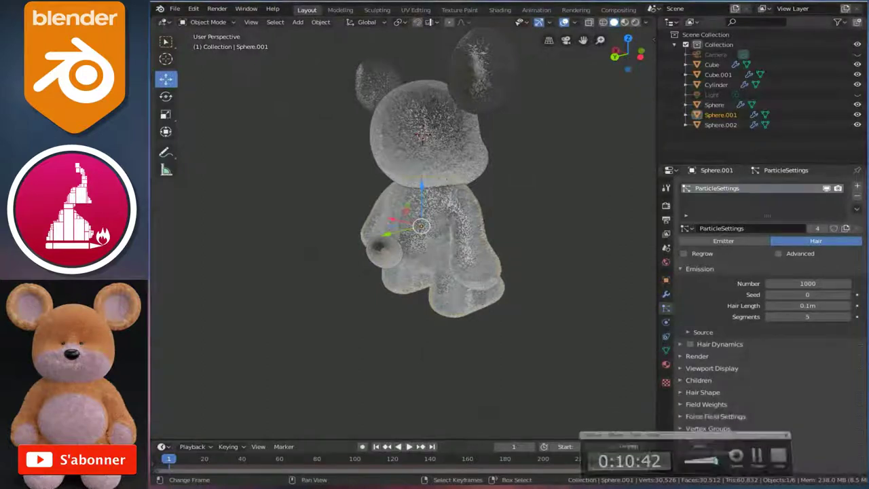
{"action": "middle_click_drag", "start_coordinate": [448, 196], "coordinate": [387, 184]}
Step: Widen the 3D view beside the image editor and show the bear in front view (numpad 1)
{"action": "mouse_move", "coordinate": [479, 118]}
{"action": "middle_mouse_down"}
{"action": "mouse_move", "coordinate": [462, 216]}
{"action": "mouse_move", "coordinate": [516, 116]}
{"action": "middle_mouse_up"}
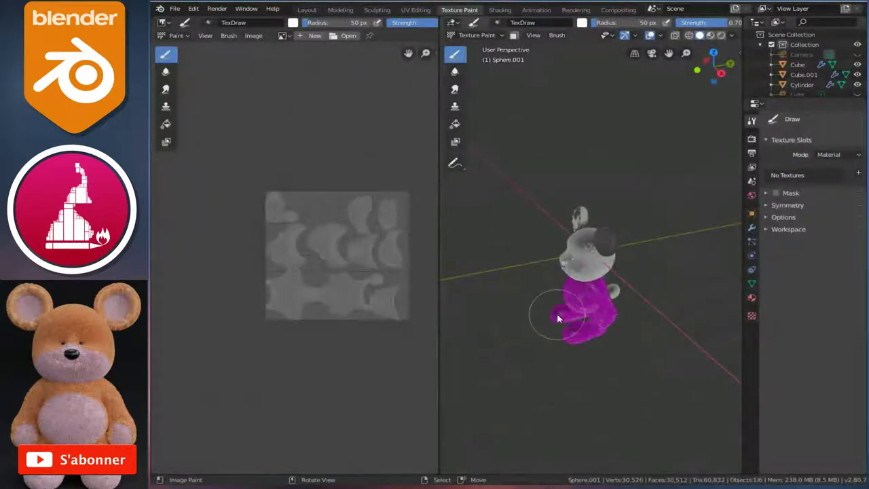
{"action": "left_click_drag", "start_coordinate": [438, 284], "coordinate": [350, 285]}
{"action": "middle_click_drag", "start_coordinate": [423, 301], "coordinate": [555, 278]}
{"action": "scroll", "coordinate": [555, 274], "scroll_direction": "up", "scroll_amount": 2}
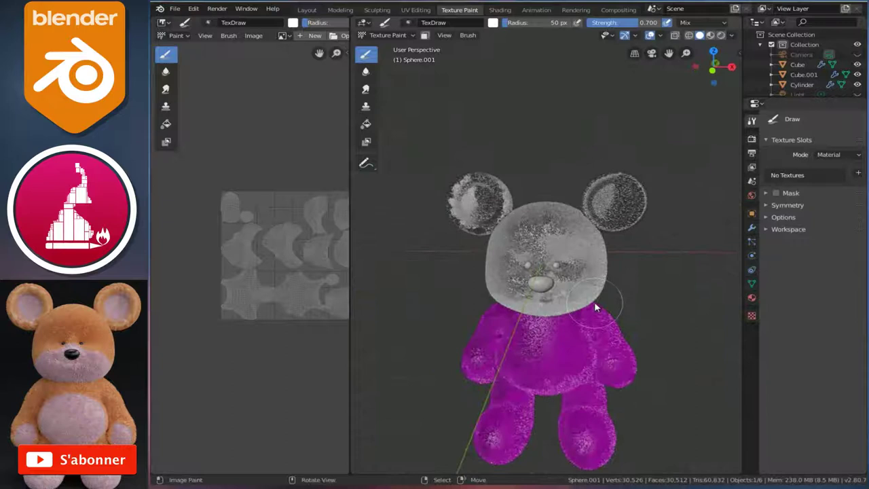
{"action": "key", "text": "KP_1"}
{"action": "scroll", "coordinate": [591, 302], "scroll_direction": "down", "scroll_amount": 4, "text": "shift"}
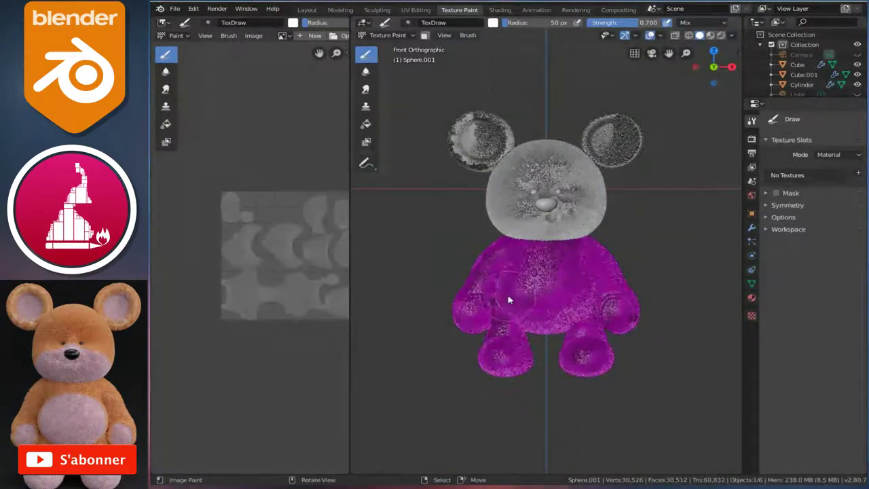
{"action": "left_click_drag", "start_coordinate": [349, 273], "coordinate": [304, 286]}
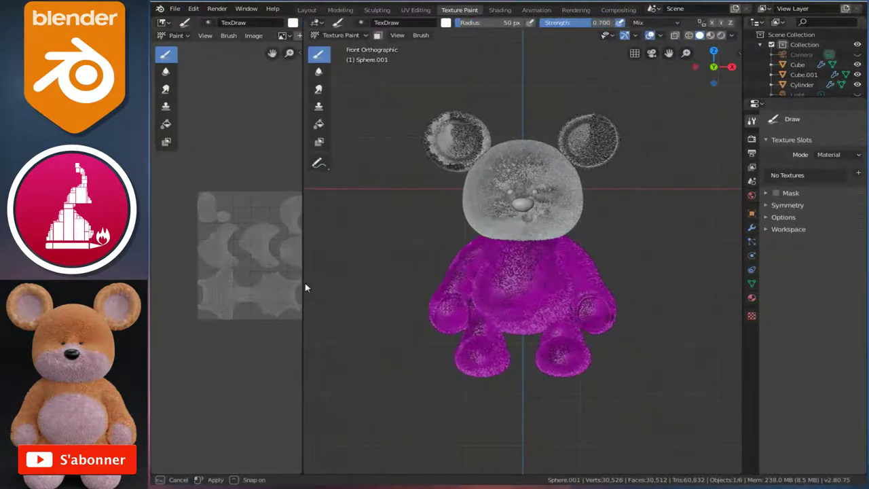
{"action": "scroll", "coordinate": [489, 285], "scroll_direction": "up", "scroll_amount": 1}
{"action": "scroll", "coordinate": [503, 289], "scroll_direction": "up", "scroll_amount": 1}
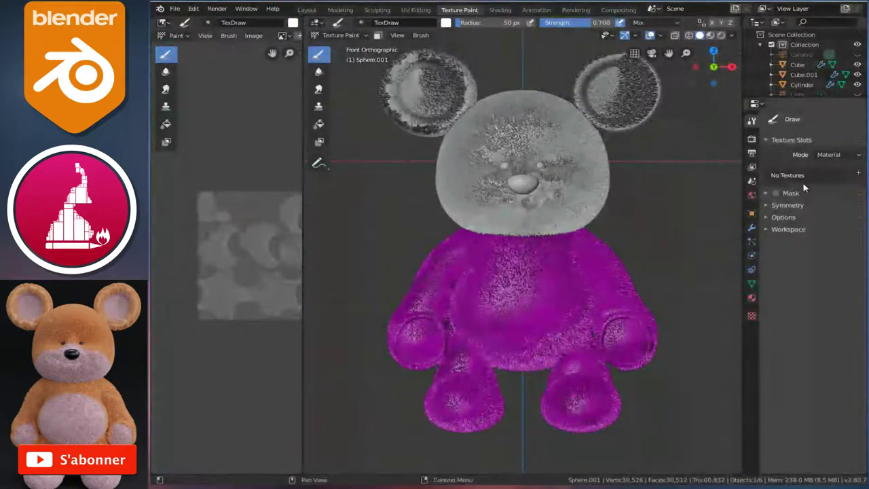
Step: Add a new Base Color paint texture slot to the body
{"action": "left_click", "coordinate": [858, 175]}
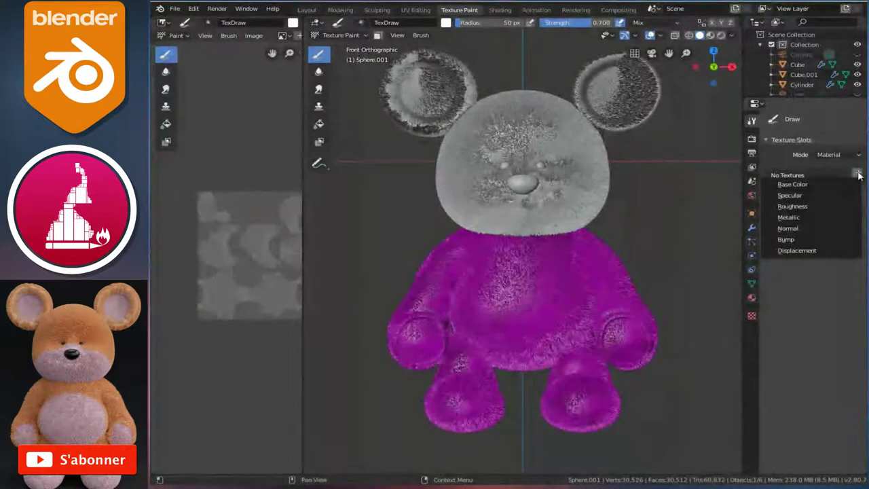
{"action": "left_click", "coordinate": [858, 175]}
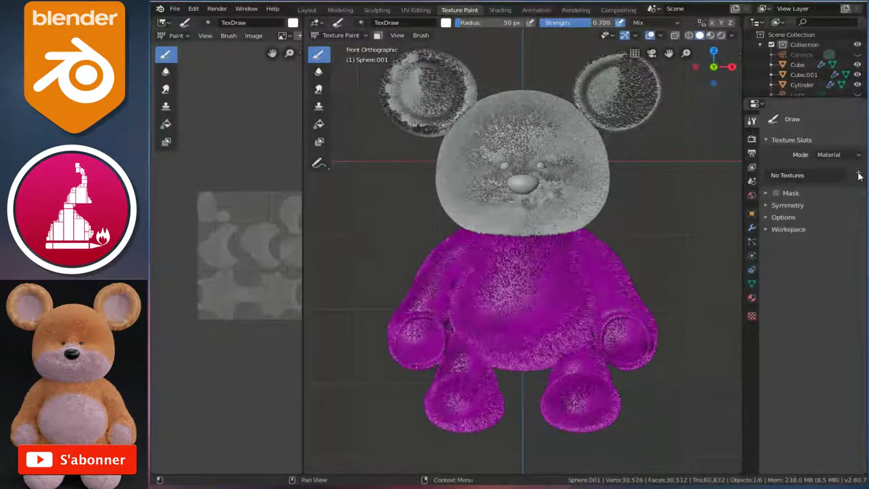
{"action": "left_click", "coordinate": [857, 175]}
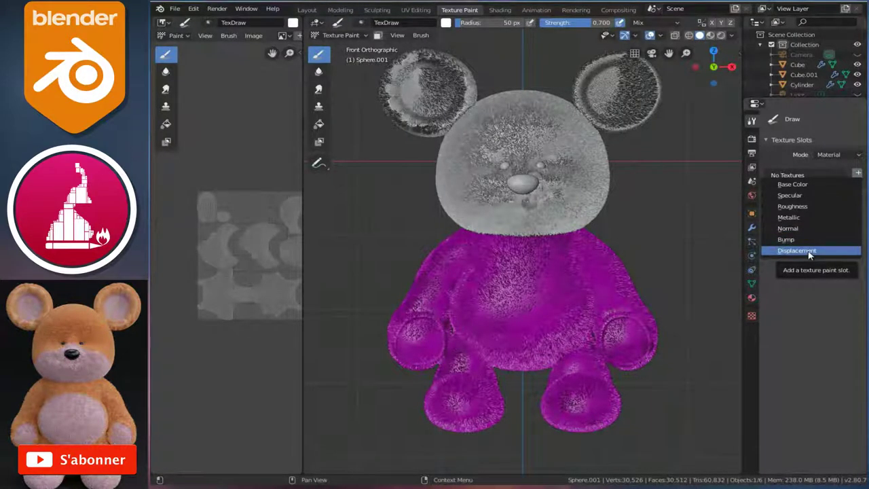
{"action": "left_click", "coordinate": [801, 183]}
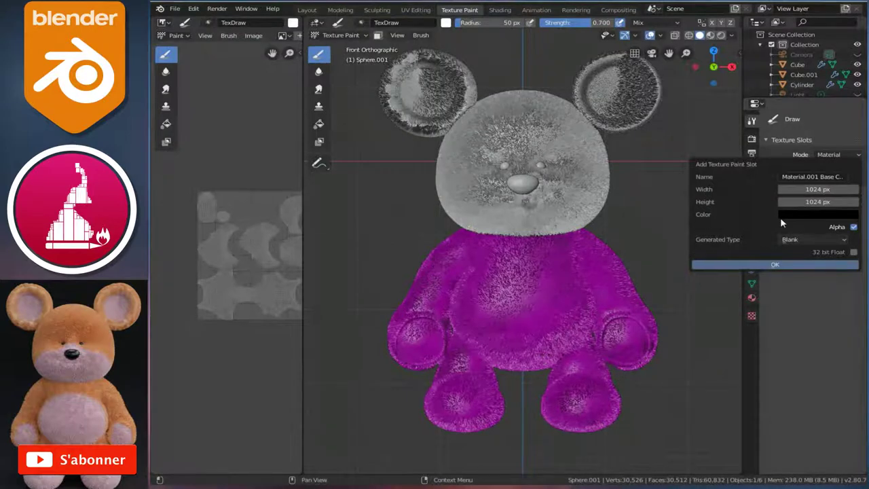
Step: Set the 1024 px texture's fill colour to a pale light tan and create it
{"action": "left_click", "coordinate": [817, 219]}
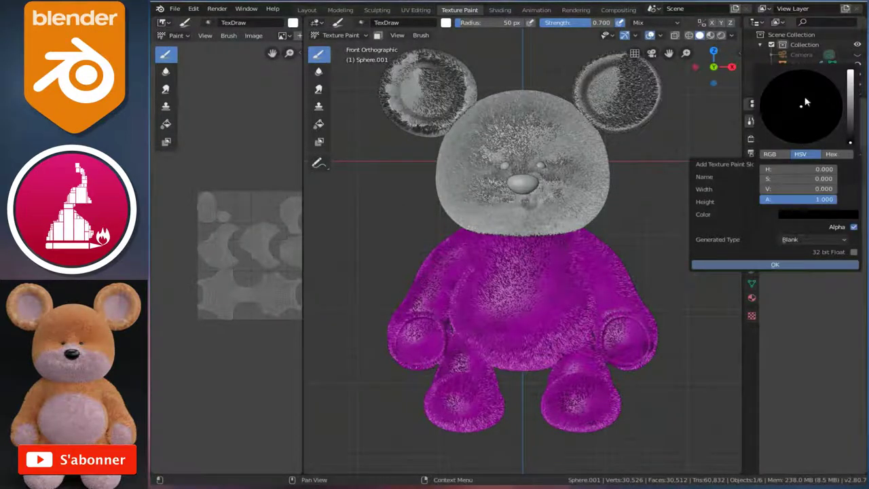
{"action": "left_click_drag", "start_coordinate": [850, 120], "coordinate": [850, 73]}
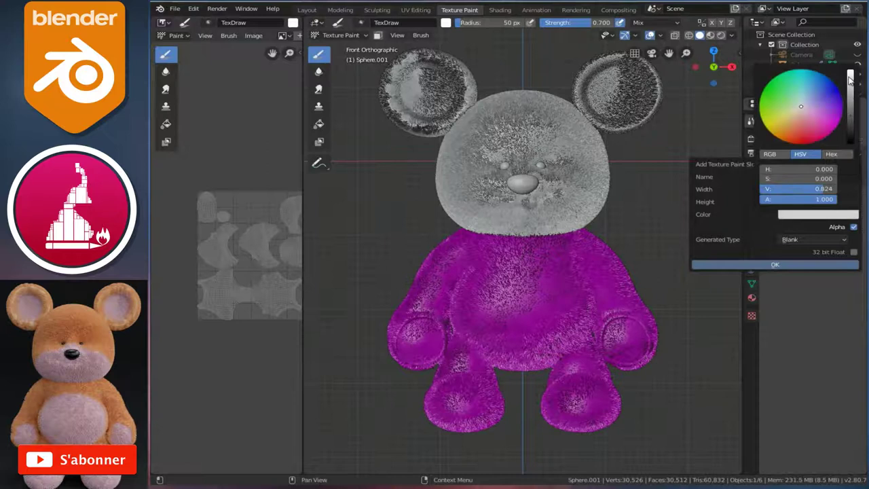
{"action": "left_click", "coordinate": [795, 114]}
{"action": "left_click_drag", "start_coordinate": [794, 114], "coordinate": [784, 120]}
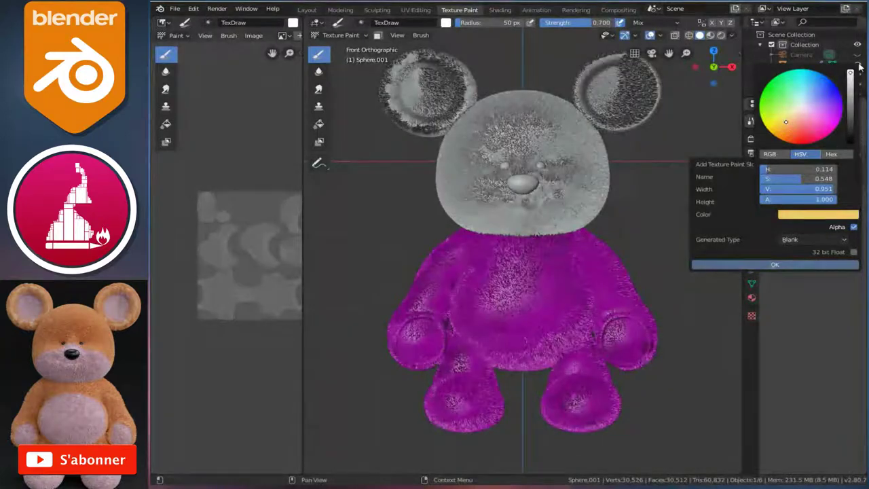
{"action": "left_click_drag", "start_coordinate": [852, 76], "coordinate": [853, 62]}
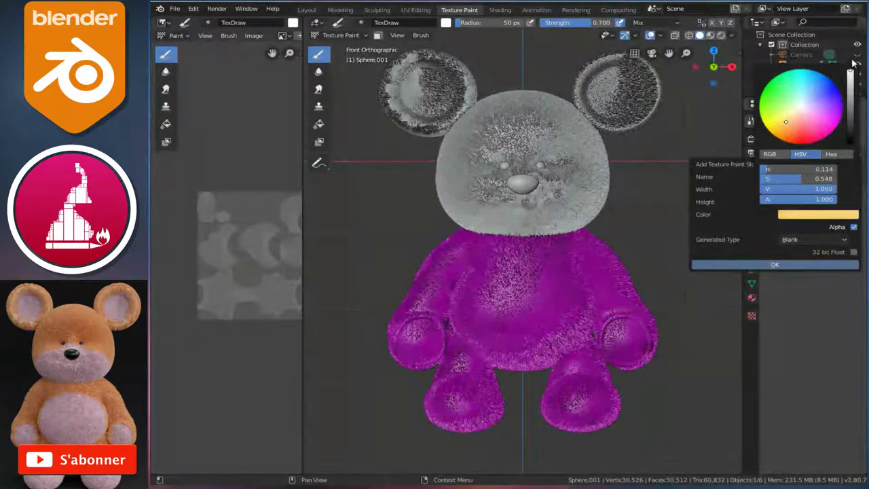
{"action": "left_click", "coordinate": [791, 120]}
{"action": "left_click", "coordinate": [787, 121]}
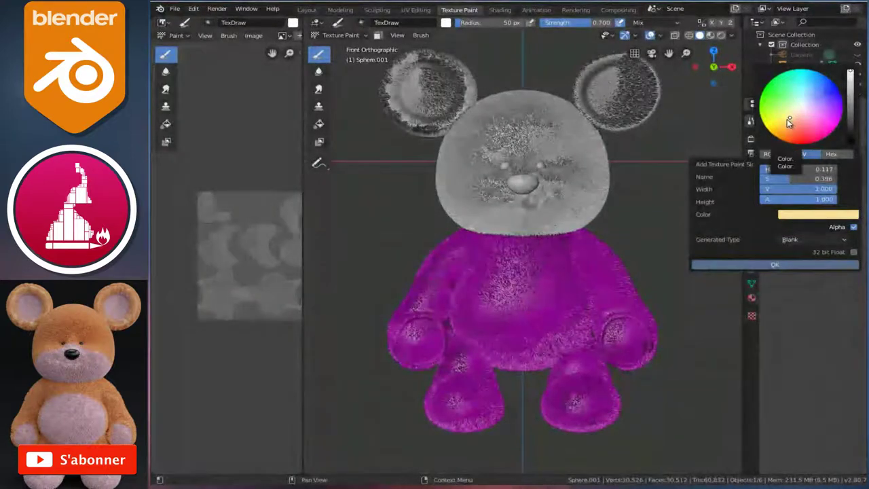
{"action": "left_click", "coordinate": [786, 118]}
{"action": "left_click", "coordinate": [789, 119]}
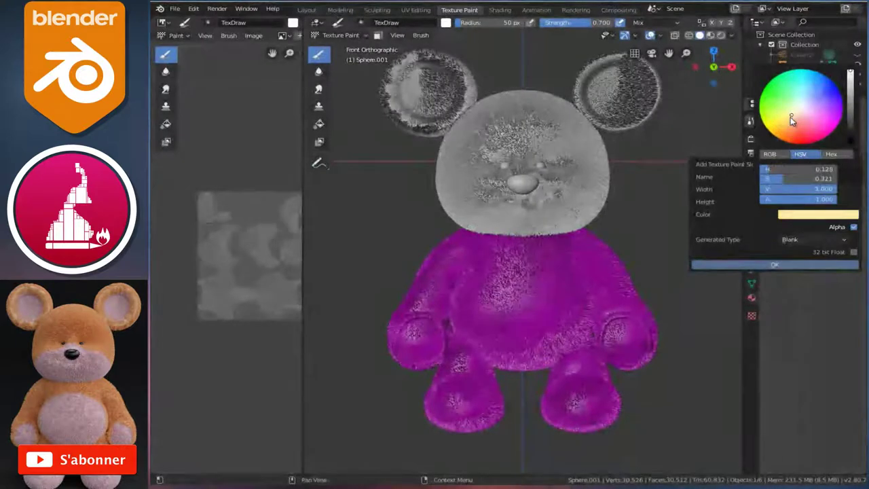
{"action": "left_click", "coordinate": [791, 119]}
{"action": "left_click", "coordinate": [791, 121]}
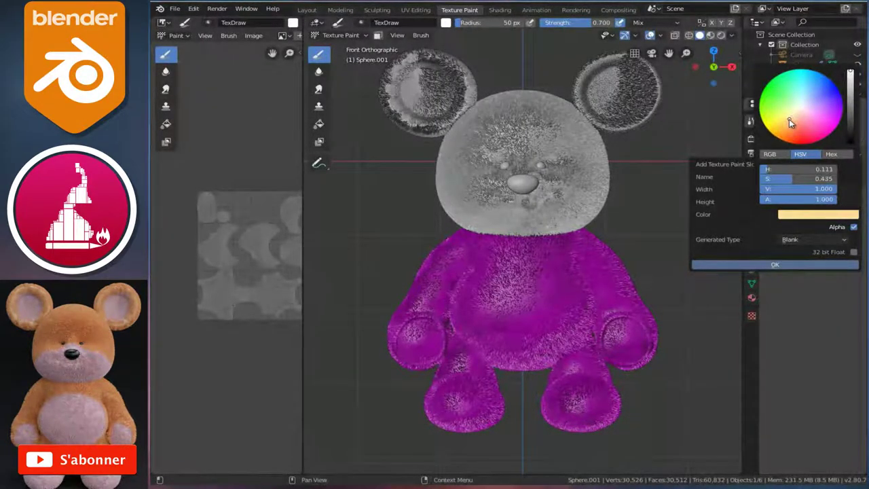
{"action": "left_click", "coordinate": [800, 267]}
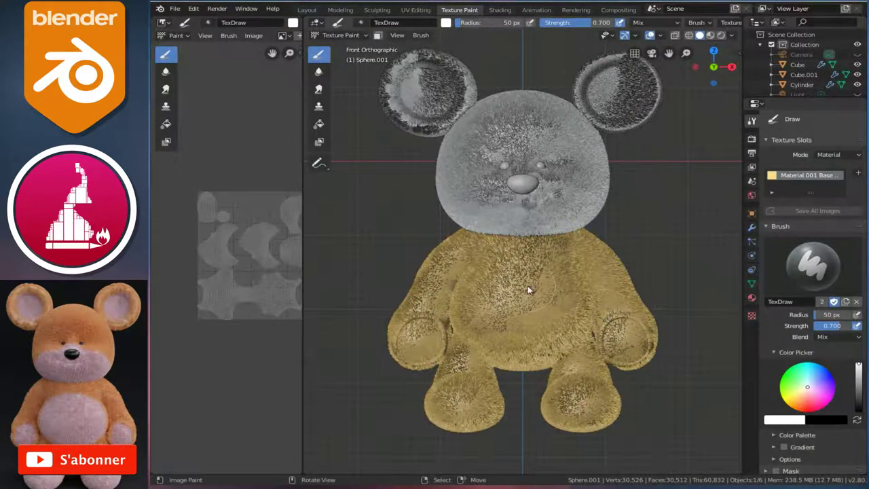
Step: Widen the 3D view and zoom in on the chest, undoing a white test dab
{"action": "scroll", "coordinate": [528, 285], "scroll_direction": "up", "scroll_amount": 4}
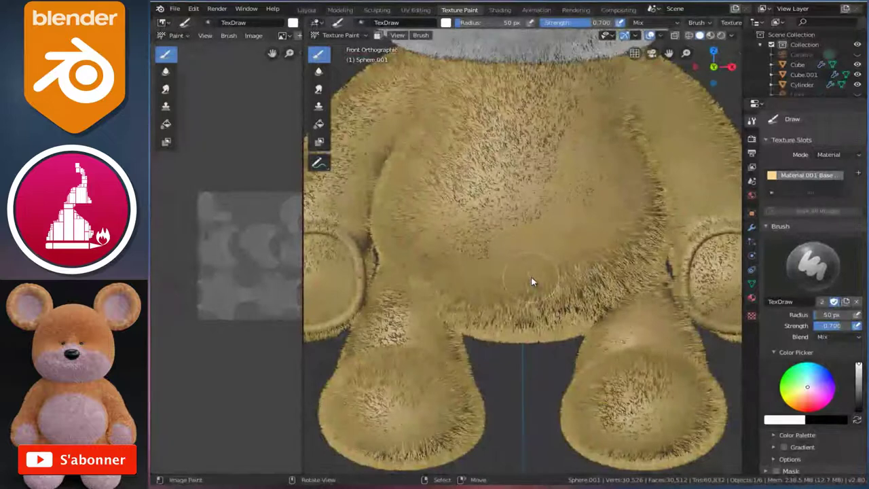
{"action": "scroll", "coordinate": [533, 280], "scroll_direction": "down", "scroll_amount": 1}
{"action": "left_click_drag", "start_coordinate": [303, 183], "coordinate": [265, 193]}
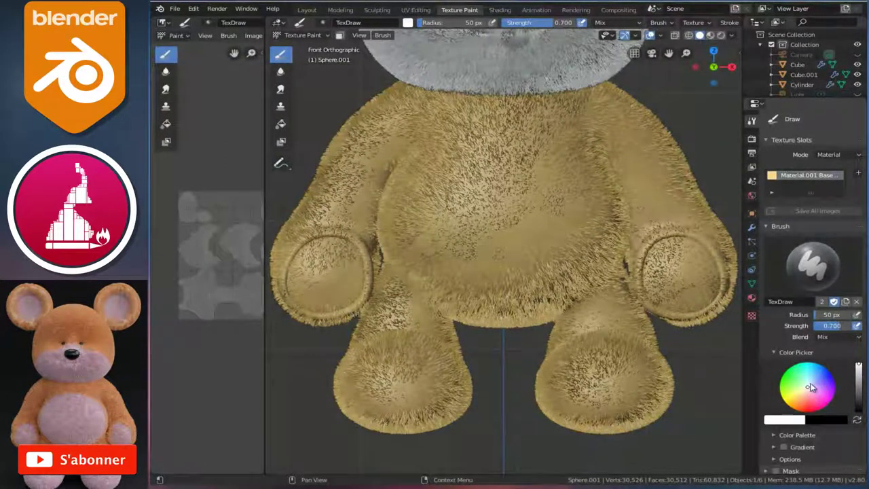
{"action": "scroll", "coordinate": [543, 234], "scroll_direction": "up", "scroll_amount": 2}
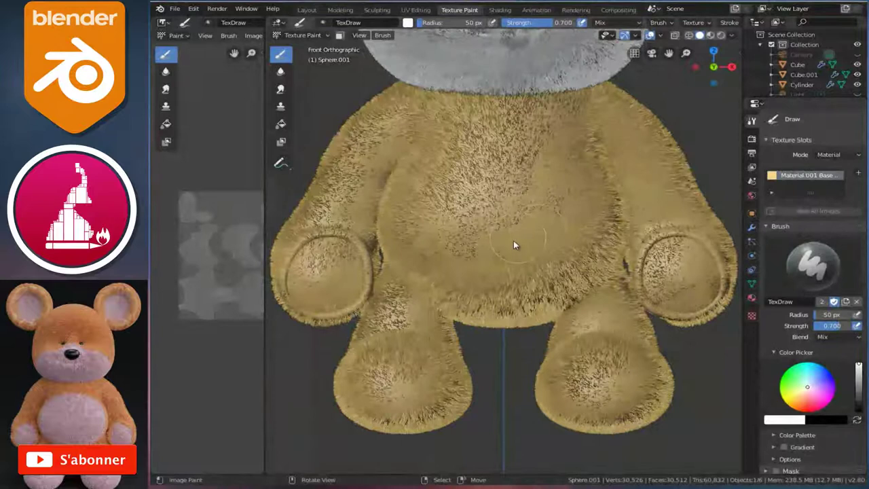
{"action": "scroll", "coordinate": [515, 265], "scroll_direction": "up", "scroll_amount": 3}
{"action": "scroll", "coordinate": [515, 264], "scroll_direction": "up", "scroll_amount": 2}
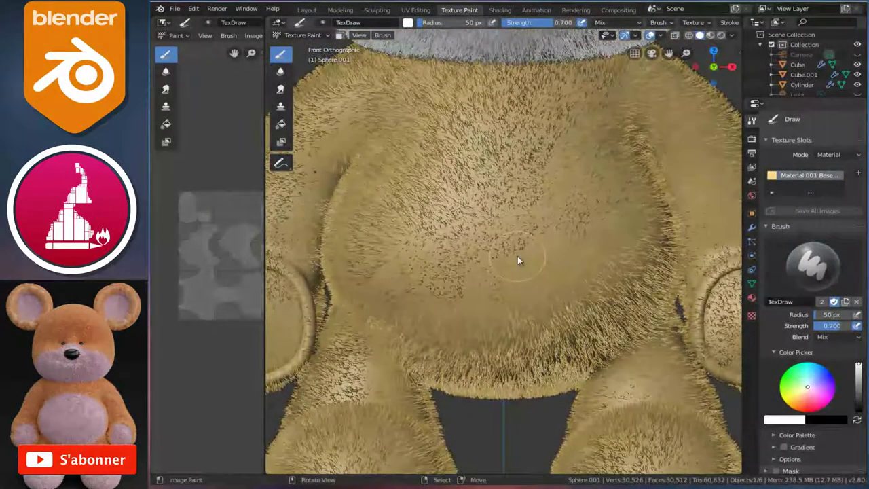
{"action": "scroll", "coordinate": [517, 265], "scroll_direction": "up", "scroll_amount": 1}
{"action": "middle_click_drag", "start_coordinate": [515, 265], "coordinate": [492, 213]}
{"action": "left_click", "coordinate": [486, 196]}
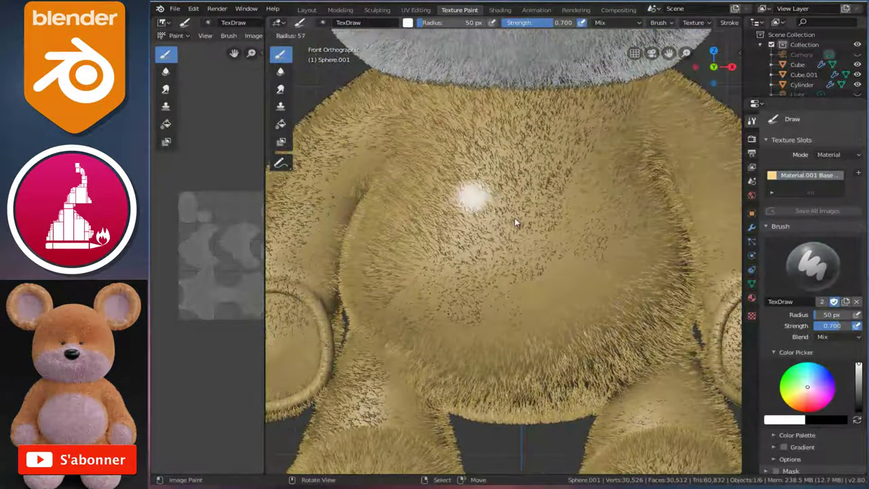
{"action": "key", "text": "ctrl+z"}
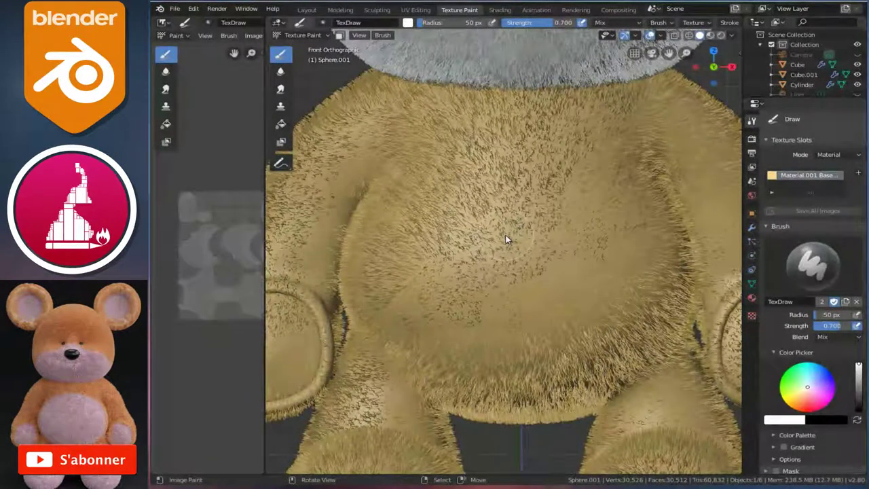
Step: Set brush radius to 139 px and strength to 1.000, then paint the belly white
{"action": "key", "text": "f"}
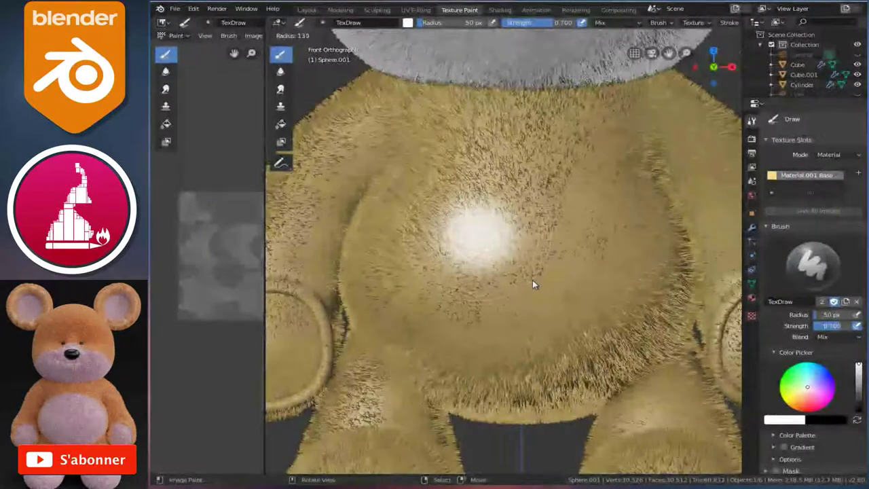
{"action": "left_click", "coordinate": [534, 282]}
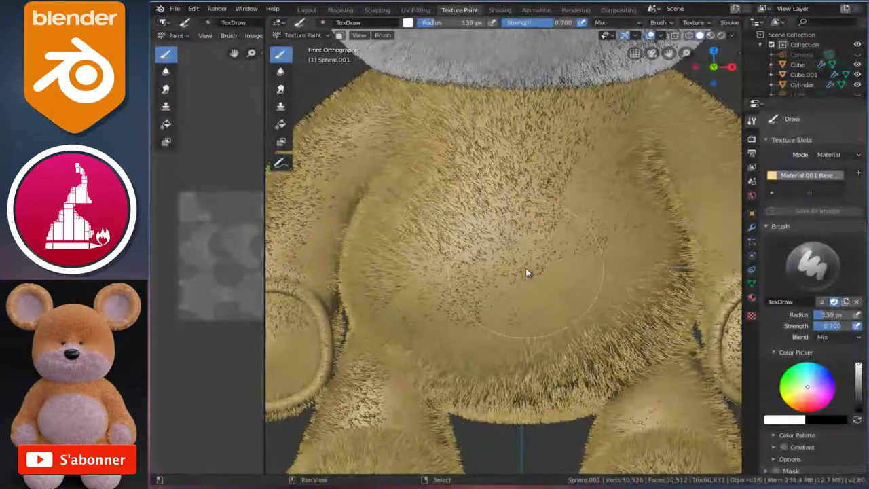
{"action": "key", "text": "shift+f"}
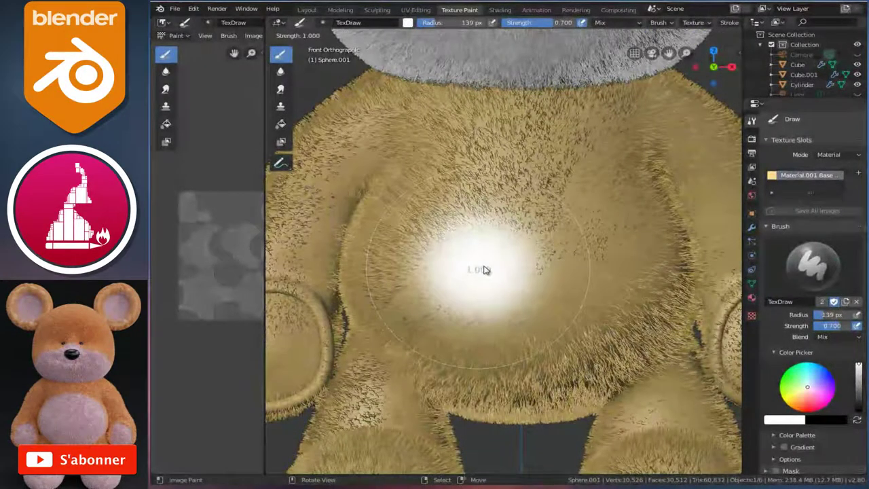
{"action": "left_click", "coordinate": [477, 267]}
{"action": "mouse_move", "coordinate": [510, 241]}
{"action": "left_mouse_down"}
{"action": "mouse_move", "coordinate": [533, 270]}
{"action": "mouse_move", "coordinate": [515, 298]}
{"action": "mouse_move", "coordinate": [448, 272]}
{"action": "mouse_move", "coordinate": [555, 215]}
{"action": "mouse_move", "coordinate": [601, 248]}
{"action": "mouse_move", "coordinate": [549, 341]}
{"action": "mouse_move", "coordinate": [505, 352]}
{"action": "mouse_move", "coordinate": [466, 314]}
{"action": "mouse_move", "coordinate": [456, 265]}
{"action": "mouse_move", "coordinate": [470, 219]}
{"action": "mouse_move", "coordinate": [534, 180]}
{"action": "mouse_move", "coordinate": [580, 191]}
{"action": "mouse_move", "coordinate": [602, 248]}
{"action": "mouse_move", "coordinate": [558, 340]}
{"action": "mouse_move", "coordinate": [519, 374]}
{"action": "mouse_move", "coordinate": [471, 351]}
{"action": "mouse_move", "coordinate": [444, 304]}
{"action": "mouse_move", "coordinate": [446, 252]}
{"action": "left_mouse_up"}
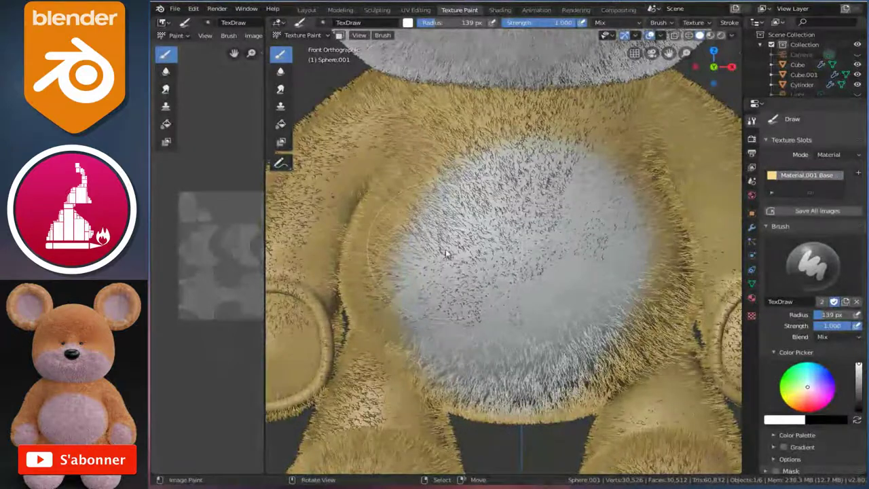
Step: Shrink the brush radius to 112 px and undo a test stroke on the belly's left side
{"action": "key", "text": "f"}
{"action": "left_click", "coordinate": [421, 266]}
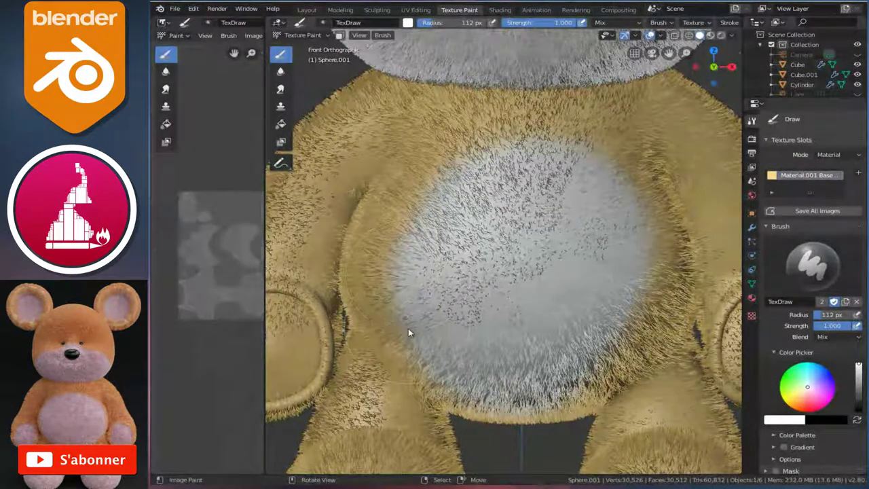
{"action": "left_click_drag", "start_coordinate": [398, 311], "coordinate": [406, 256]}
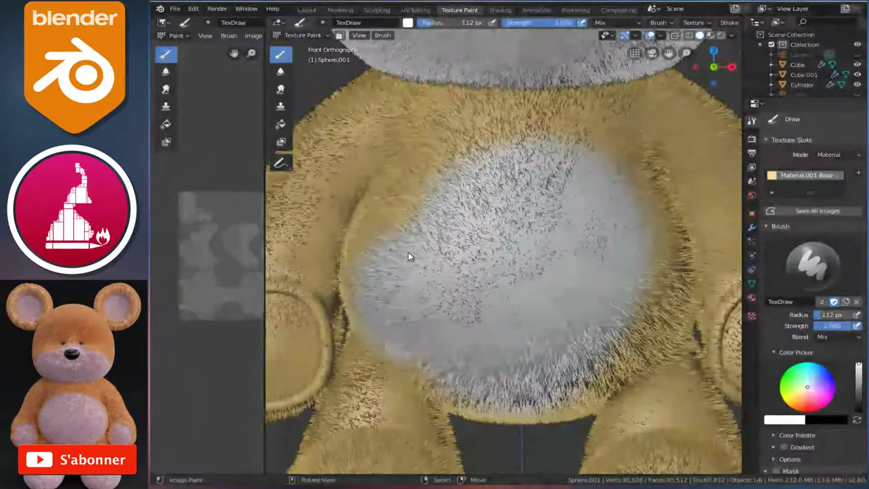
{"action": "key", "text": "ctrl+z"}
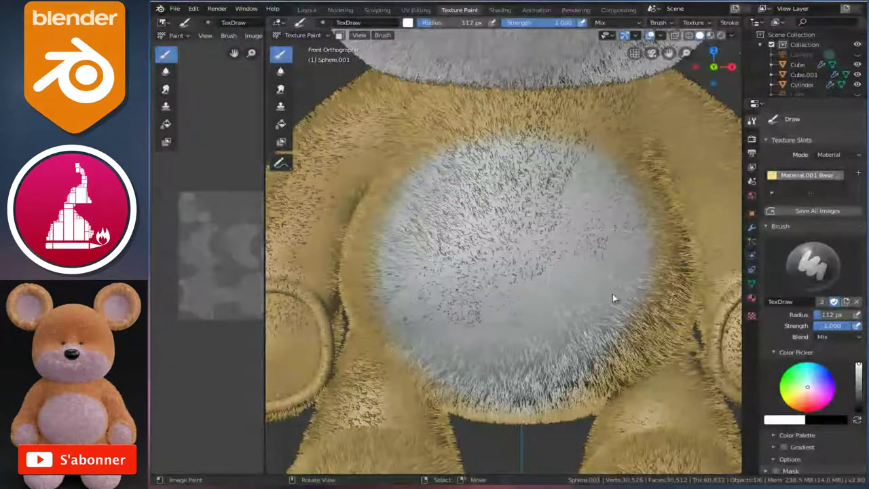
{"action": "scroll", "coordinate": [593, 339], "scroll_direction": "down", "scroll_amount": 1}
{"action": "scroll", "coordinate": [523, 252], "scroll_direction": "down", "scroll_amount": 2}
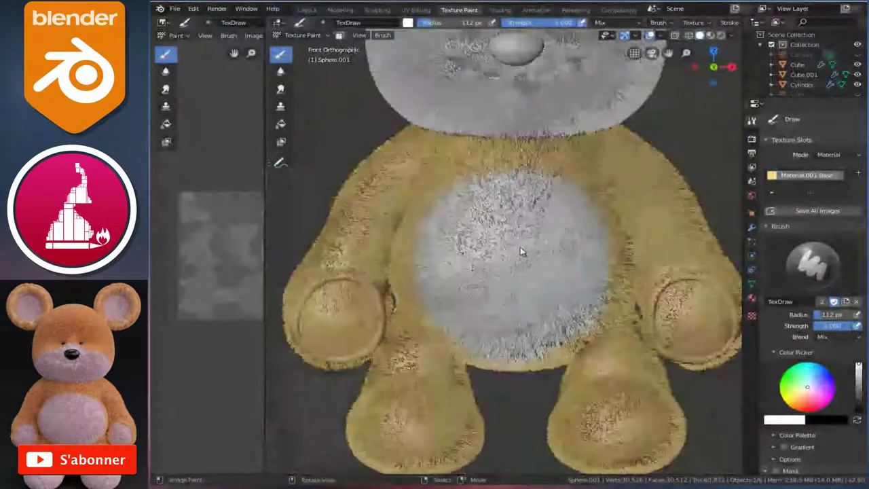
{"action": "scroll", "coordinate": [530, 256], "scroll_direction": "down", "scroll_amount": 2}
{"action": "scroll", "coordinate": [530, 256], "scroll_direction": "up", "scroll_amount": 2}
{"action": "scroll", "coordinate": [536, 230], "scroll_direction": "up", "scroll_amount": 2}
{"action": "middle_click_drag", "start_coordinate": [542, 210], "coordinate": [562, 234]}
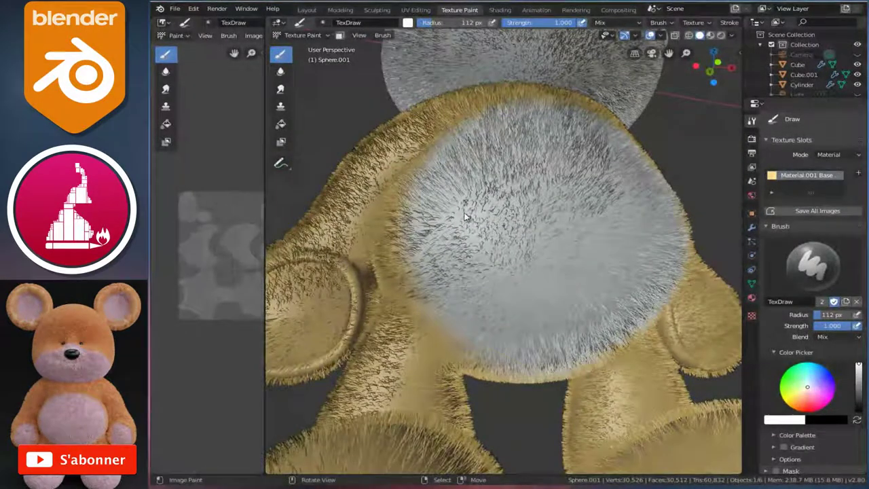
{"action": "scroll", "coordinate": [516, 226], "scroll_direction": "down", "scroll_amount": 4}
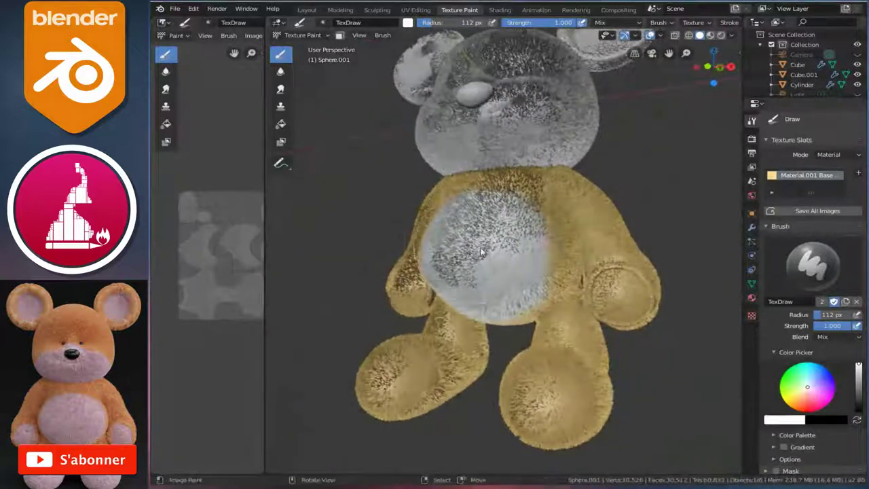
{"action": "scroll", "coordinate": [489, 251], "scroll_direction": "up", "scroll_amount": 4}
{"action": "scroll", "coordinate": [533, 261], "scroll_direction": "up", "scroll_amount": 2}
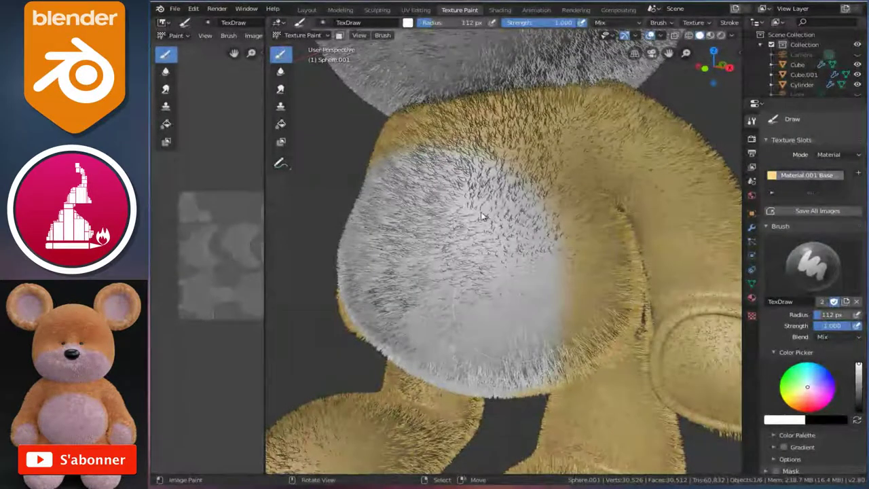
{"action": "middle_click_drag", "start_coordinate": [509, 276], "coordinate": [515, 252]}
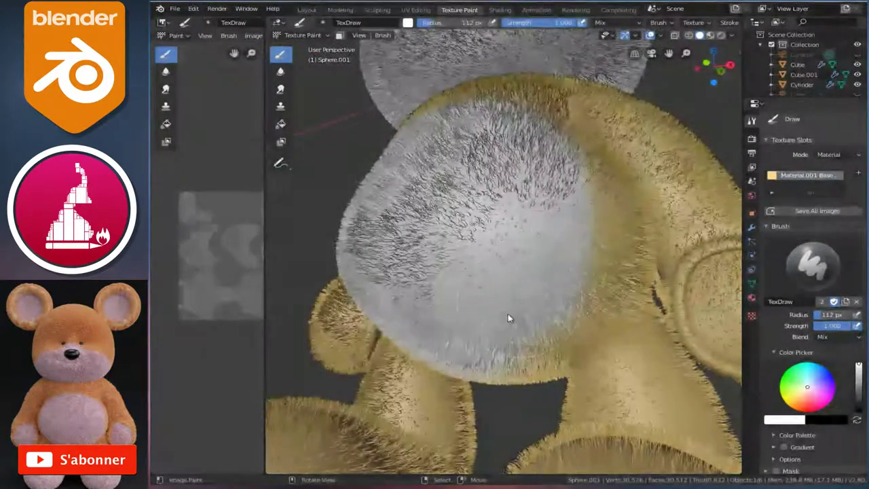
{"action": "middle_click_drag", "start_coordinate": [525, 267], "coordinate": [606, 234]}
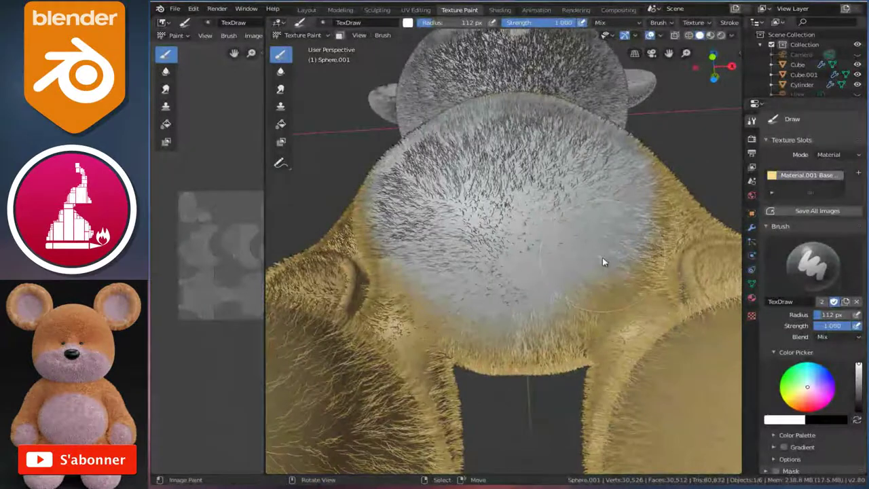
{"action": "mouse_move", "coordinate": [550, 287]}
{"action": "middle_mouse_down"}
{"action": "mouse_move", "coordinate": [564, 254]}
{"action": "mouse_move", "coordinate": [519, 271]}
{"action": "mouse_move", "coordinate": [527, 285]}
{"action": "middle_mouse_up"}
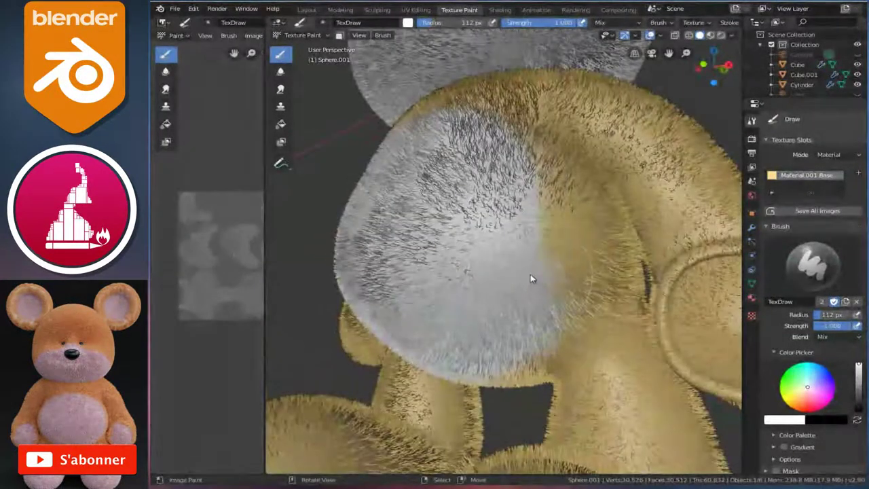
{"action": "scroll", "coordinate": [515, 254], "scroll_direction": "down", "scroll_amount": 5}
Step: Switch to the Soften brush and raise its strength to 1.000
{"action": "middle_click_drag", "start_coordinate": [516, 254], "coordinate": [551, 238]}
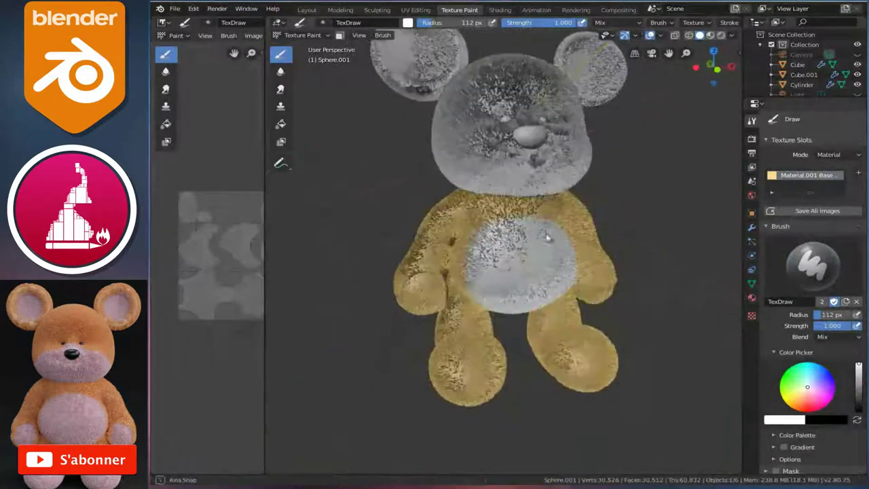
{"action": "left_click", "coordinate": [278, 72]}
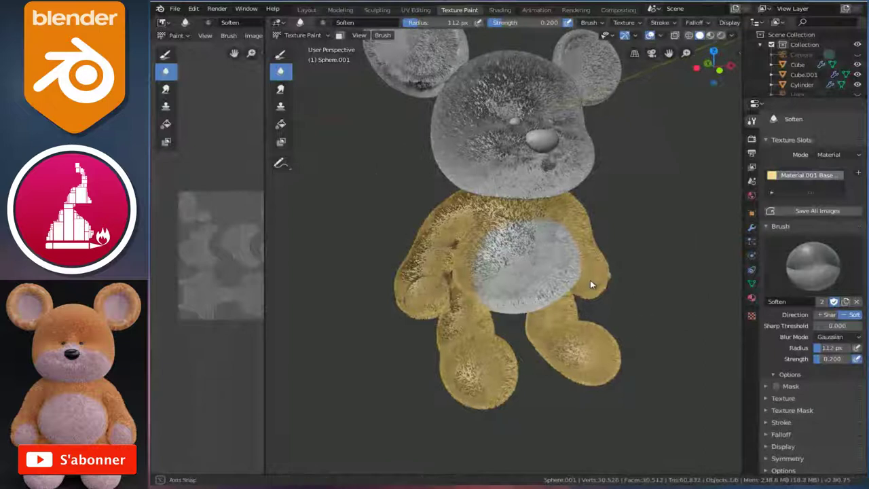
{"action": "scroll", "coordinate": [570, 273], "scroll_direction": "up", "scroll_amount": 3}
{"action": "scroll", "coordinate": [537, 267], "scroll_direction": "up", "scroll_amount": 2}
{"action": "middle_click_drag", "start_coordinate": [534, 268], "coordinate": [527, 267]}
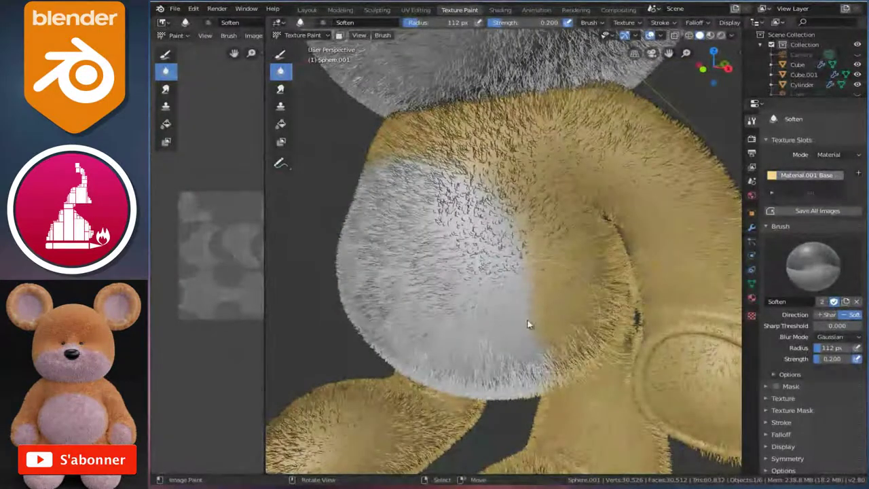
{"action": "scroll", "coordinate": [556, 292], "scroll_direction": "up", "scroll_amount": 2}
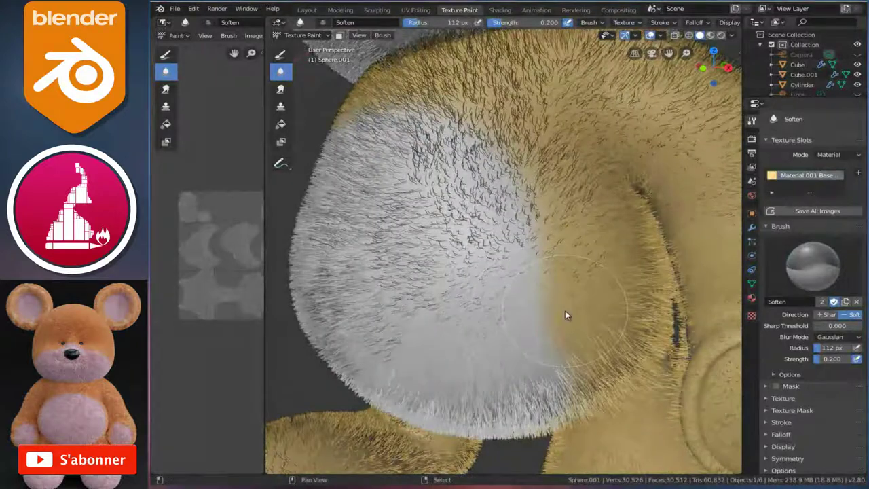
{"action": "key", "text": "shift+f"}
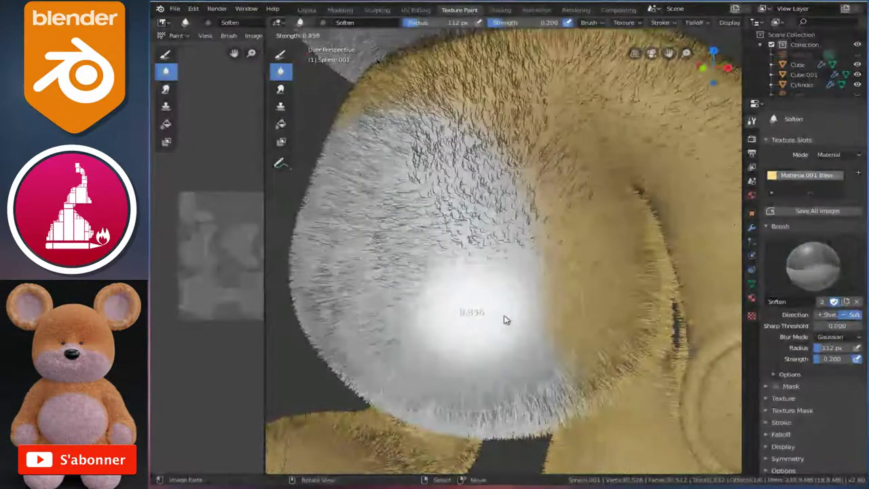
{"action": "left_click", "coordinate": [539, 321]}
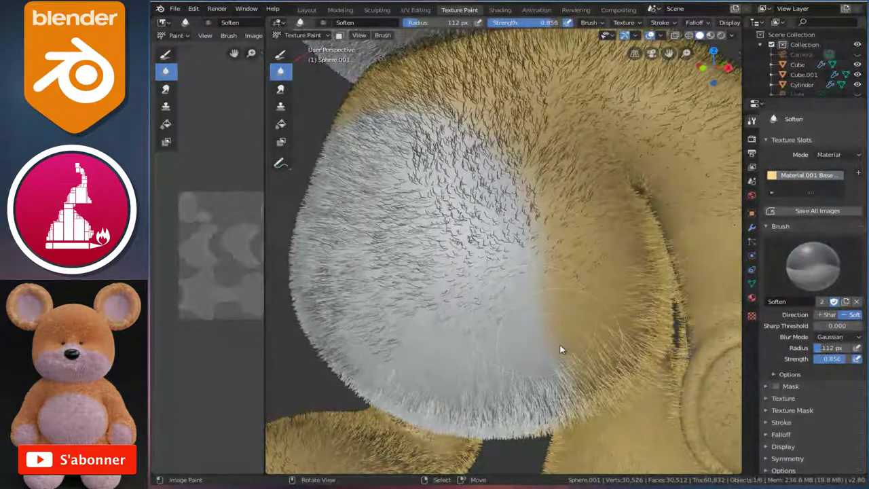
{"action": "key", "text": "shift+f"}
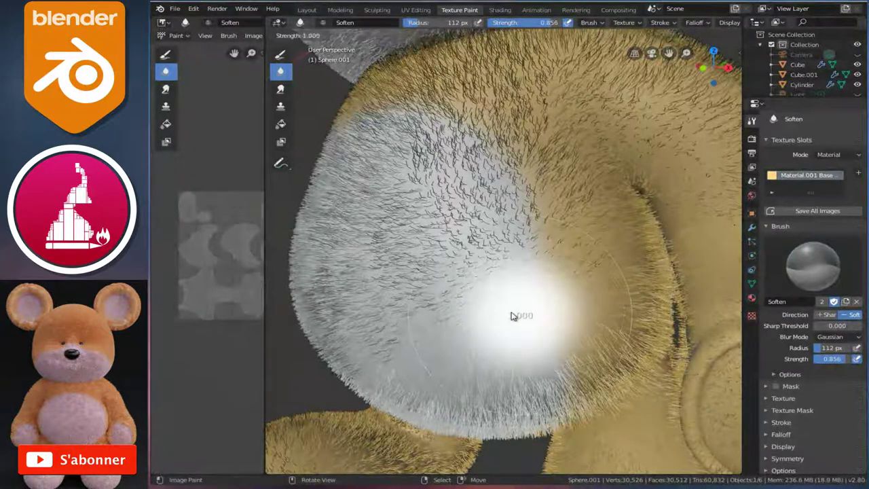
{"action": "left_click", "coordinate": [512, 316]}
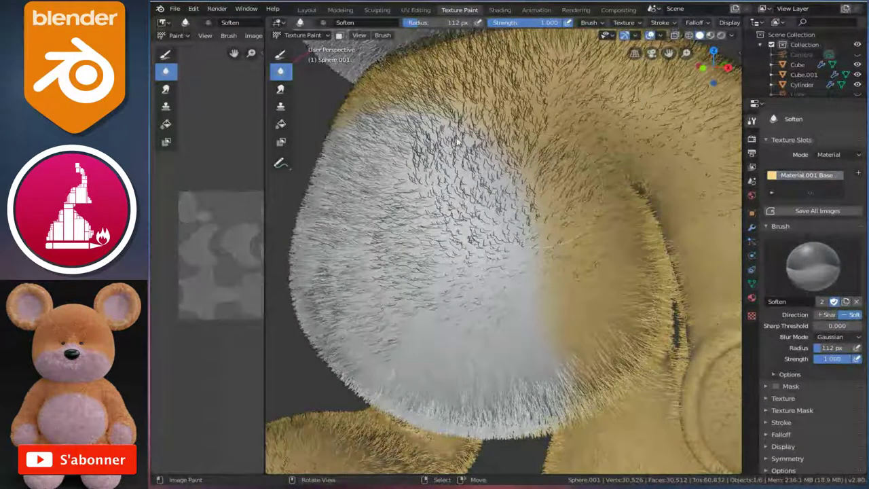
Step: Orbit around the belly patch to inspect its edges, ending on a front view of the bear
{"action": "mouse_move", "coordinate": [534, 199]}
{"action": "middle_mouse_down"}
{"action": "mouse_move", "coordinate": [607, 204]}
{"action": "mouse_move", "coordinate": [588, 147]}
{"action": "middle_mouse_up"}
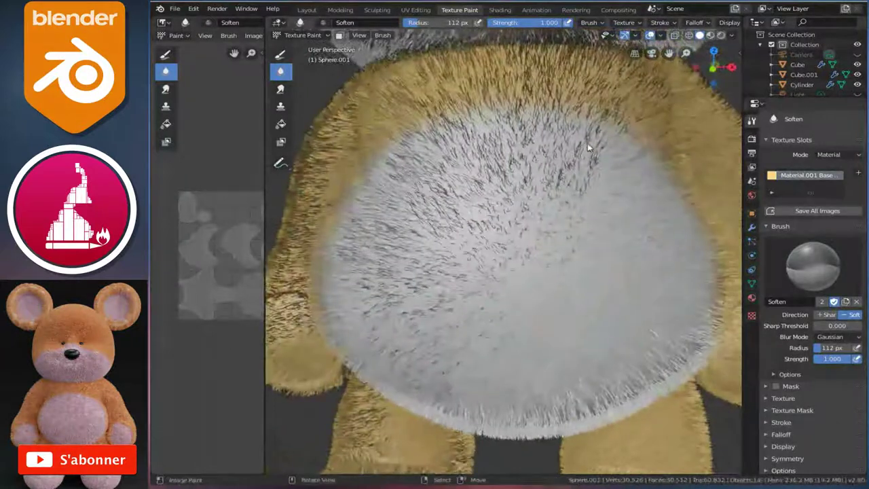
{"action": "middle_click_drag", "start_coordinate": [421, 129], "coordinate": [554, 148]}
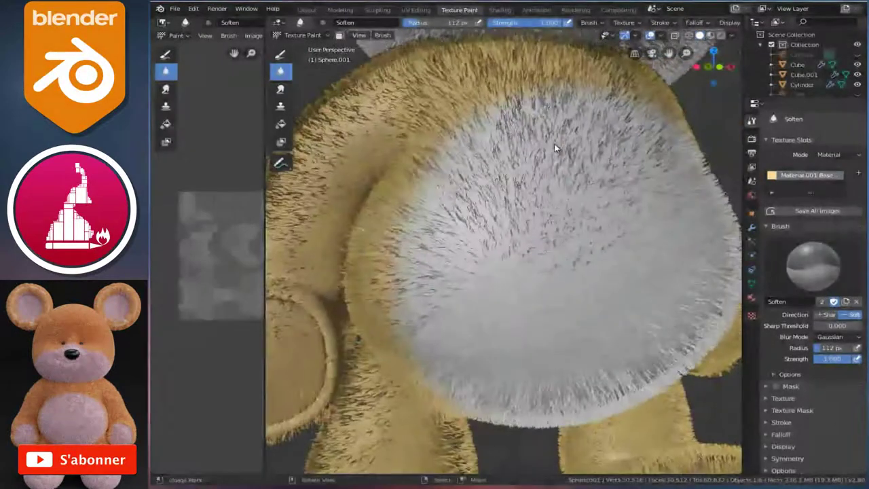
{"action": "middle_click_drag", "start_coordinate": [438, 196], "coordinate": [435, 219]}
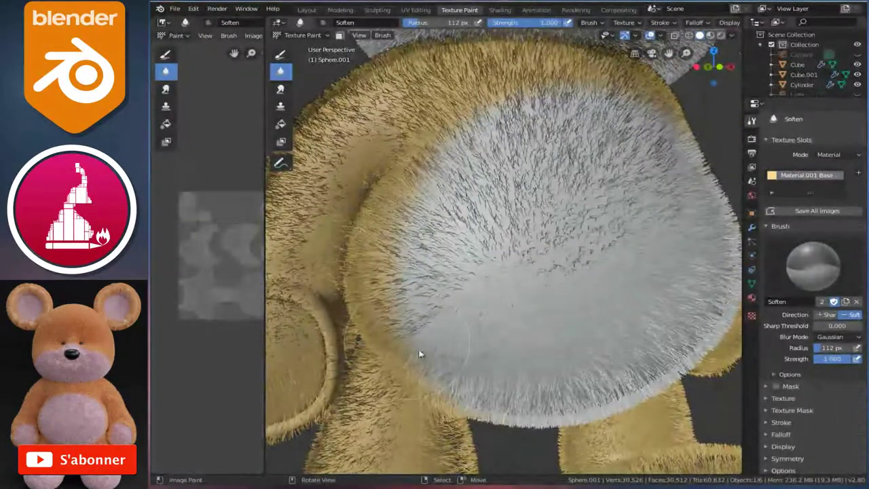
{"action": "mouse_move", "coordinate": [430, 305]}
{"action": "middle_mouse_down"}
{"action": "mouse_move", "coordinate": [425, 258]}
{"action": "mouse_move", "coordinate": [413, 248]}
{"action": "mouse_move", "coordinate": [461, 320]}
{"action": "mouse_move", "coordinate": [477, 285]}
{"action": "mouse_move", "coordinate": [584, 297]}
{"action": "middle_mouse_up"}
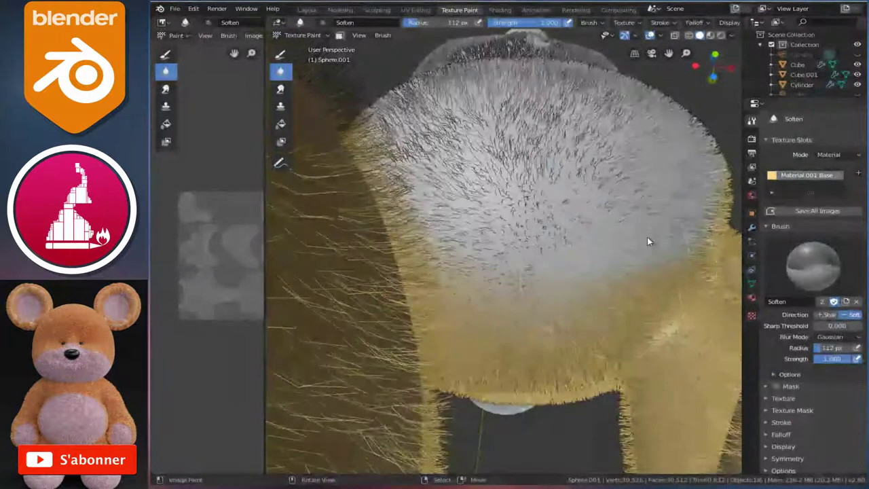
{"action": "mouse_move", "coordinate": [539, 326]}
{"action": "middle_mouse_down"}
{"action": "mouse_move", "coordinate": [604, 247]}
{"action": "mouse_move", "coordinate": [566, 287]}
{"action": "mouse_move", "coordinate": [513, 289]}
{"action": "mouse_move", "coordinate": [504, 301]}
{"action": "middle_mouse_up"}
{"action": "scroll", "coordinate": [604, 247], "scroll_direction": "down", "scroll_amount": 5}
{"action": "scroll", "coordinate": [566, 287], "scroll_direction": "up", "scroll_amount": 4}
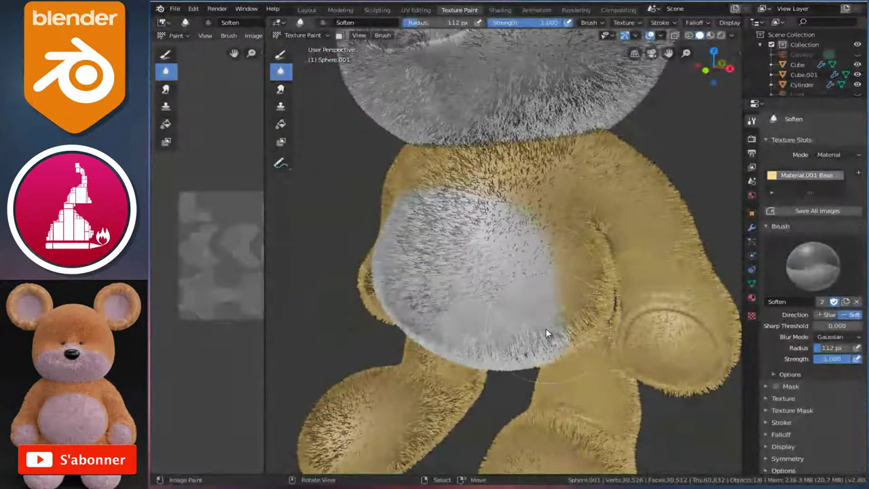
{"action": "scroll", "coordinate": [548, 291], "scroll_direction": "down", "scroll_amount": 4}
{"action": "scroll", "coordinate": [475, 204], "scroll_direction": "down", "scroll_amount": 3}
{"action": "middle_click_drag", "start_coordinate": [469, 190], "coordinate": [434, 176]}
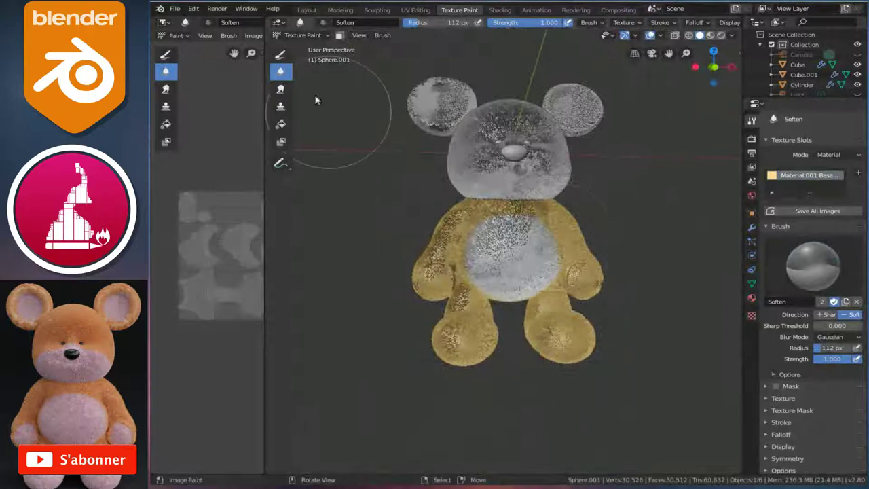
Step: Return to the Draw brush and zoom in on the paw in front view
{"action": "left_click", "coordinate": [280, 53]}
{"action": "key", "text": "KP_1"}
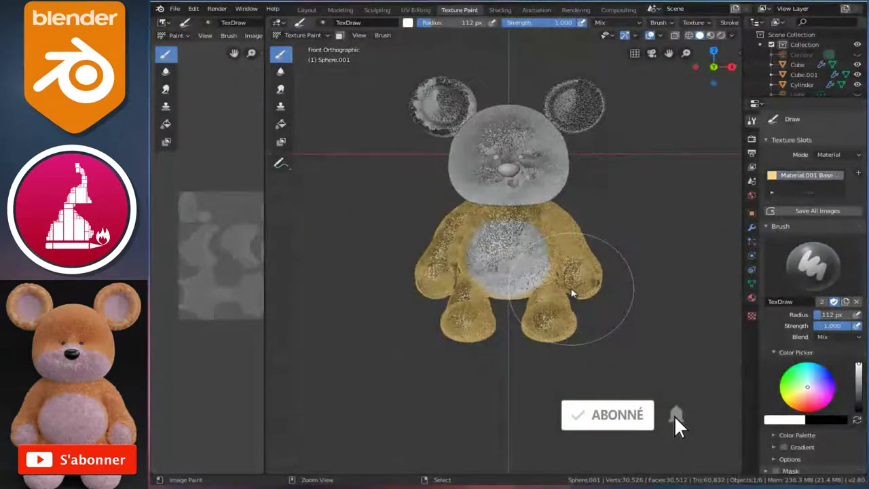
{"action": "scroll", "coordinate": [574, 294], "scroll_direction": "down", "scroll_amount": 3, "text": "ctrl"}
{"action": "scroll", "coordinate": [567, 285], "scroll_direction": "up", "scroll_amount": 4}
{"action": "scroll", "coordinate": [557, 272], "scroll_direction": "up", "scroll_amount": 2}
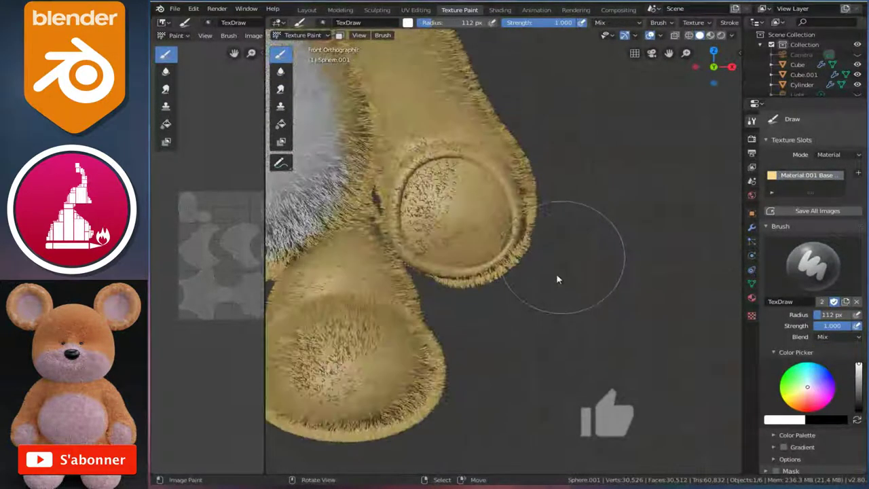
{"action": "scroll", "coordinate": [563, 271], "scroll_direction": "up", "scroll_amount": 1}
{"action": "scroll", "coordinate": [502, 291], "scroll_direction": "up", "scroll_amount": 1}
{"action": "scroll", "coordinate": [502, 289], "scroll_direction": "up", "scroll_amount": 3}
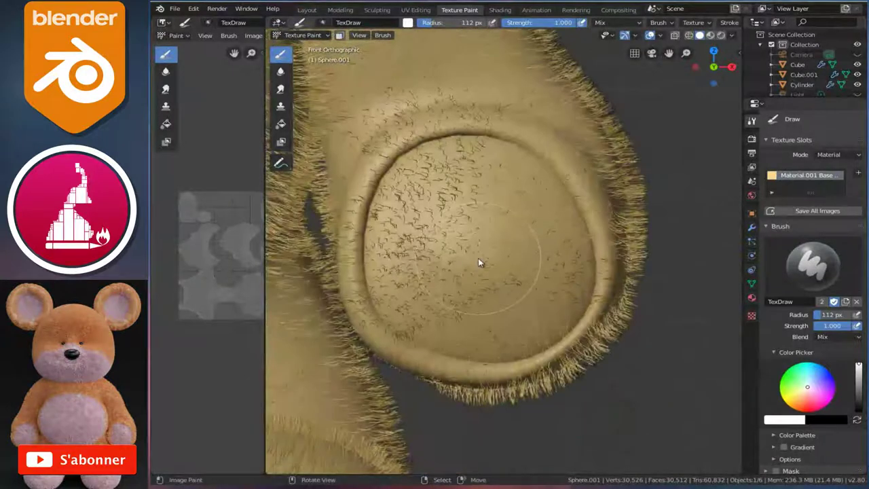
{"action": "scroll", "coordinate": [479, 263], "scroll_direction": "up", "scroll_amount": 1}
{"action": "scroll", "coordinate": [481, 262], "scroll_direction": "up", "scroll_amount": 2}
Step: Paint the round paw pad white, brightening its left, top and right edges
{"action": "mouse_move", "coordinate": [502, 246]}
{"action": "left_mouse_down"}
{"action": "mouse_move", "coordinate": [504, 277]}
{"action": "mouse_move", "coordinate": [459, 276]}
{"action": "mouse_move", "coordinate": [452, 231]}
{"action": "mouse_move", "coordinate": [461, 178]}
{"action": "mouse_move", "coordinate": [496, 181]}
{"action": "mouse_move", "coordinate": [549, 238]}
{"action": "mouse_move", "coordinate": [551, 305]}
{"action": "mouse_move", "coordinate": [520, 344]}
{"action": "mouse_move", "coordinate": [466, 344]}
{"action": "mouse_move", "coordinate": [440, 331]}
{"action": "mouse_move", "coordinate": [411, 297]}
{"action": "mouse_move", "coordinate": [410, 170]}
{"action": "mouse_move", "coordinate": [441, 146]}
{"action": "mouse_move", "coordinate": [473, 159]}
{"action": "mouse_move", "coordinate": [501, 156]}
{"action": "mouse_move", "coordinate": [570, 199]}
{"action": "mouse_move", "coordinate": [583, 231]}
{"action": "mouse_move", "coordinate": [586, 319]}
{"action": "mouse_move", "coordinate": [551, 347]}
{"action": "mouse_move", "coordinate": [501, 355]}
{"action": "left_mouse_up"}
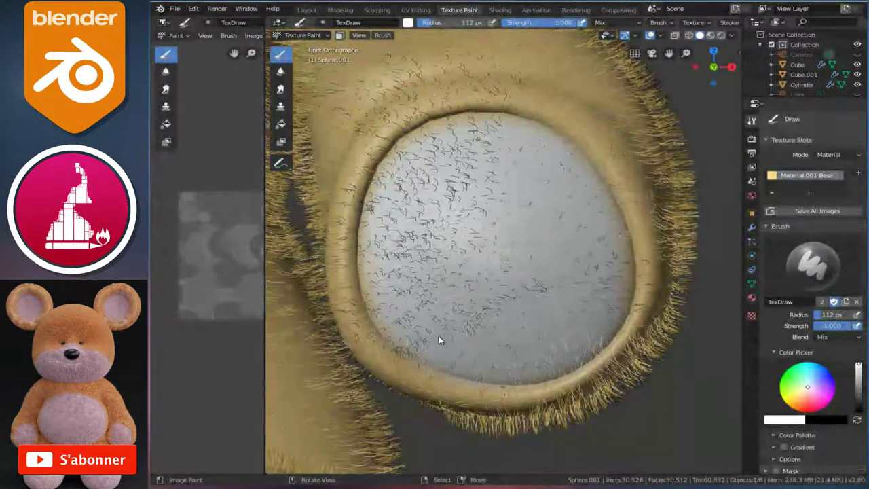
{"action": "mouse_move", "coordinate": [389, 291]}
{"action": "left_mouse_down"}
{"action": "mouse_move", "coordinate": [384, 251]}
{"action": "mouse_move", "coordinate": [394, 228]}
{"action": "left_mouse_up"}
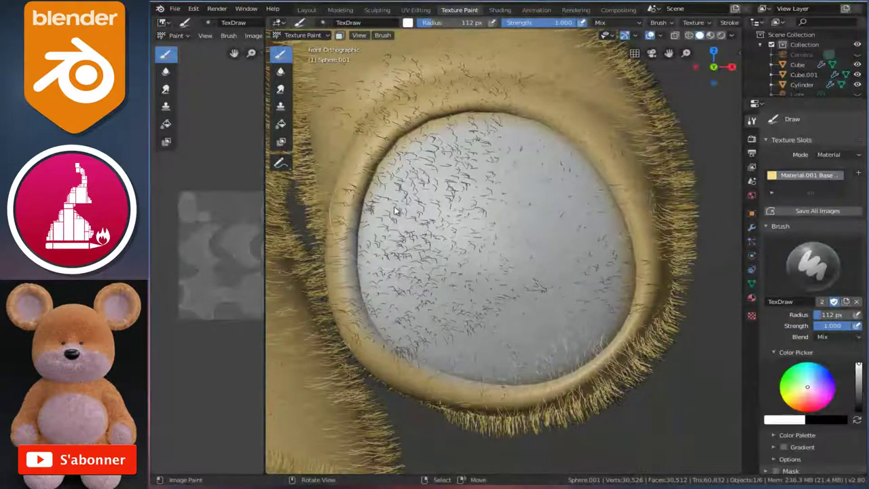
{"action": "left_click_drag", "start_coordinate": [453, 143], "coordinate": [475, 137]}
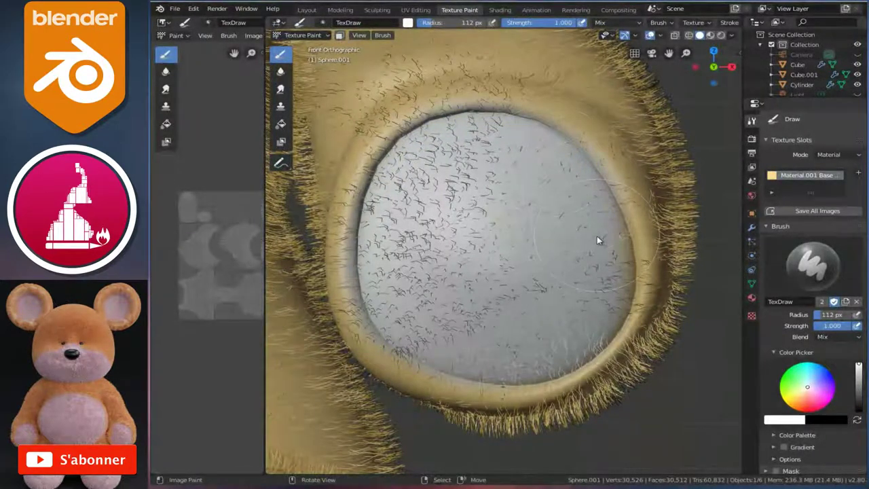
{"action": "left_click_drag", "start_coordinate": [600, 279], "coordinate": [577, 314]}
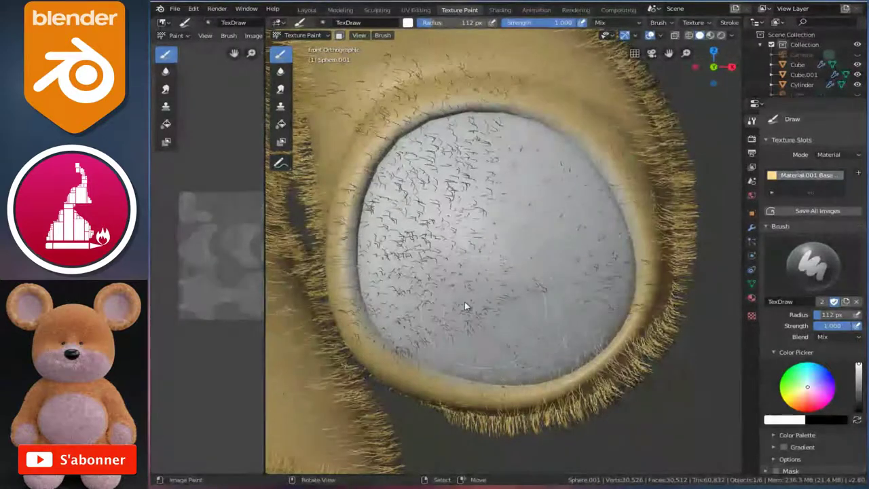
{"action": "scroll", "coordinate": [522, 250], "scroll_direction": "down", "scroll_amount": 7}
{"action": "scroll", "coordinate": [523, 250], "scroll_direction": "down", "scroll_amount": 4}
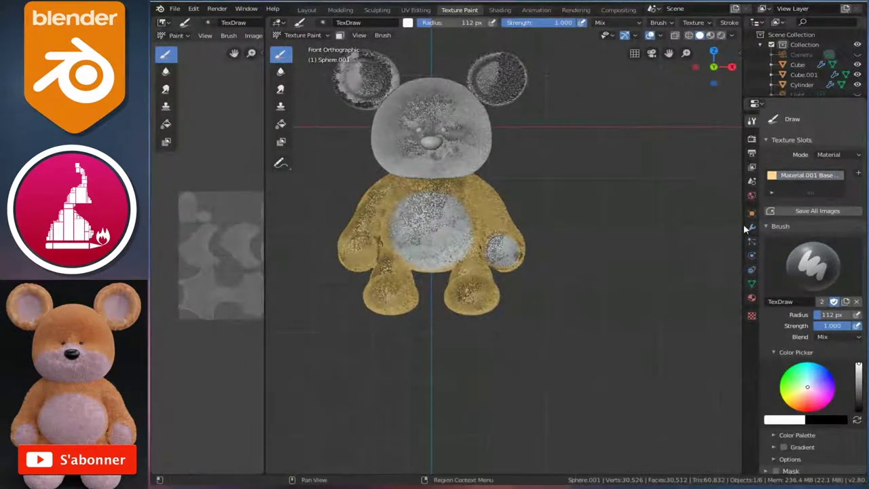
Step: Enable Mirror X symmetry and paint the right paw pad white, mirrored onto the left pad
{"action": "left_click_drag", "start_coordinate": [743, 225], "coordinate": [682, 226]}
{"action": "scroll", "coordinate": [779, 293], "scroll_direction": "down", "scroll_amount": 3}
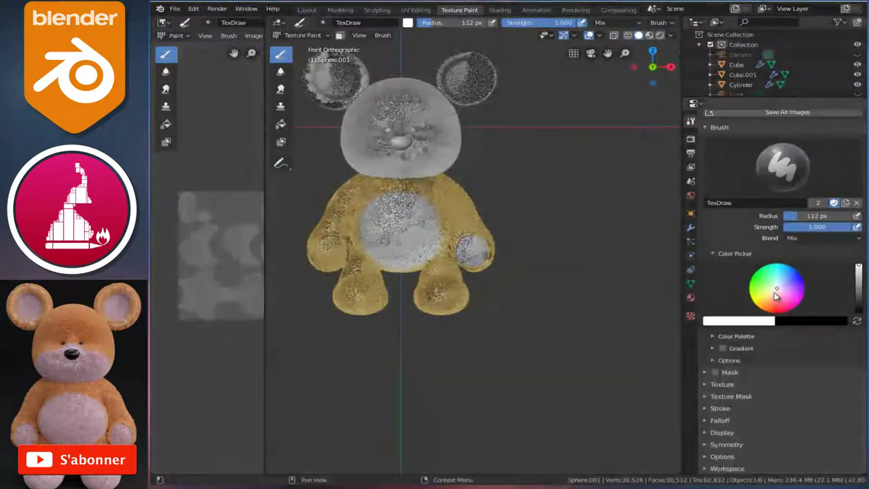
{"action": "left_click", "coordinate": [706, 444]}
{"action": "scroll", "coordinate": [748, 433], "scroll_direction": "down", "scroll_amount": 1}
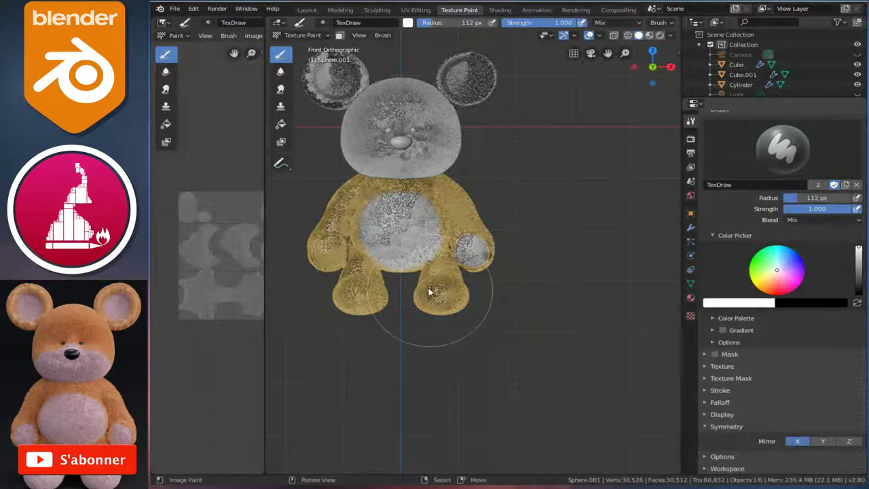
{"action": "scroll", "coordinate": [435, 289], "scroll_direction": "up", "scroll_amount": 3}
{"action": "scroll", "coordinate": [479, 266], "scroll_direction": "up", "scroll_amount": 2}
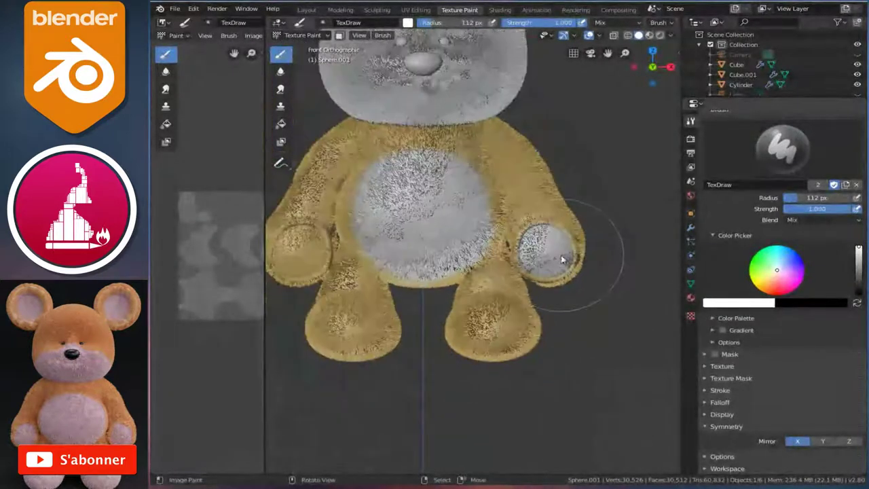
{"action": "left_click_drag", "start_coordinate": [581, 260], "coordinate": [586, 258]}
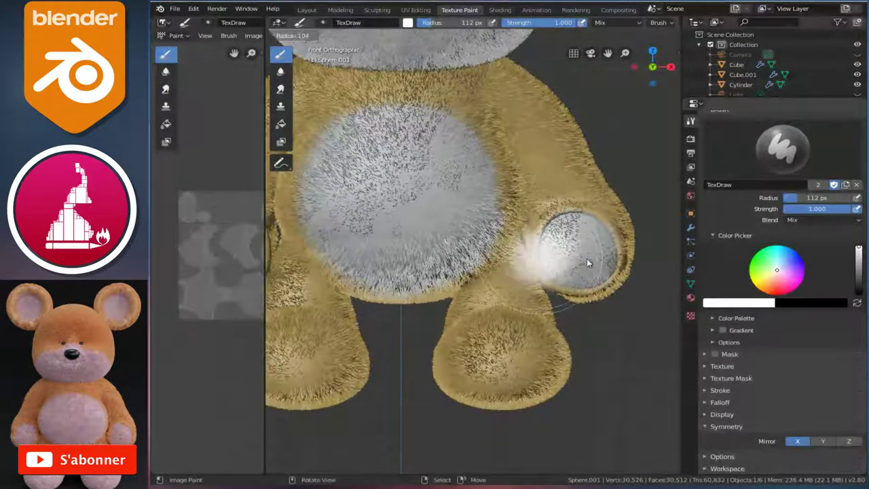
{"action": "scroll", "coordinate": [591, 265], "scroll_direction": "down", "scroll_amount": 2}
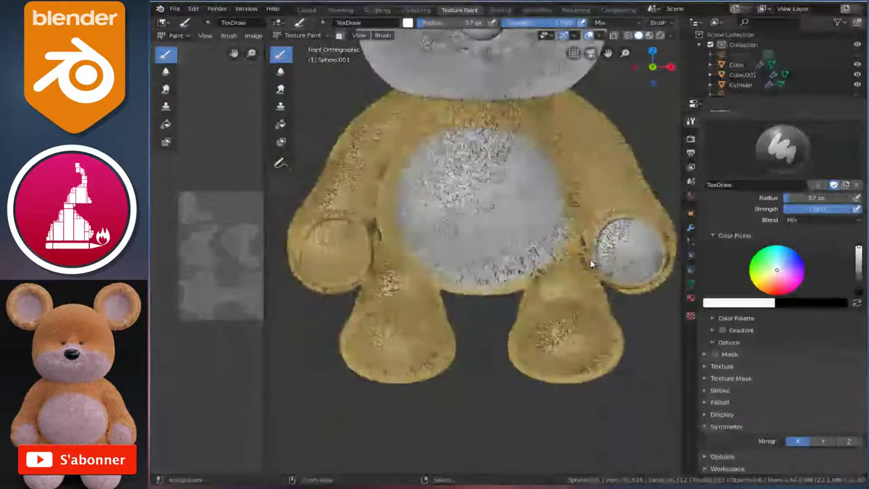
{"action": "left_click", "coordinate": [628, 252]}
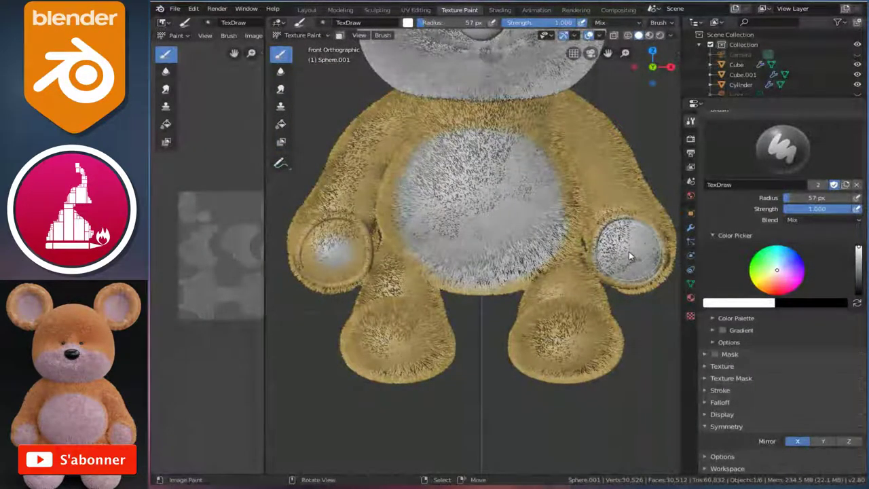
{"action": "left_click", "coordinate": [628, 251]}
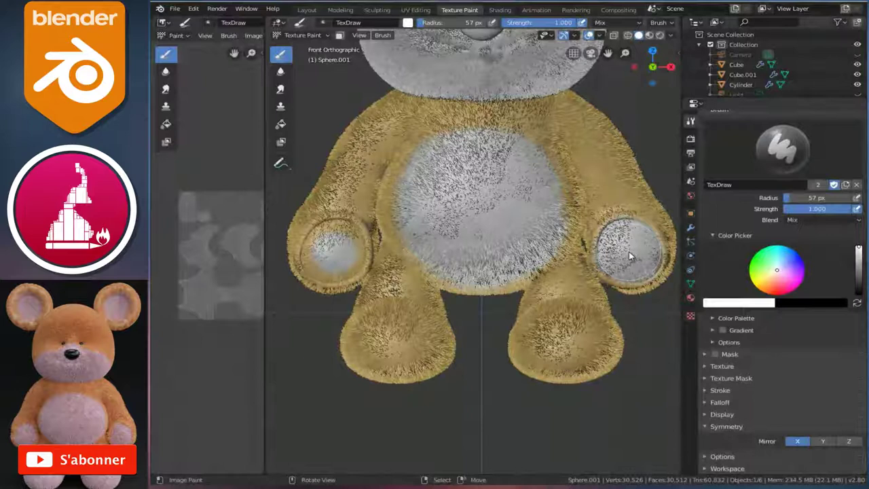
Step: Zoom in on the left paw pad and whiten its lower, left and upper edges
{"action": "middle_click_drag", "start_coordinate": [344, 263], "coordinate": [453, 263], "text": "shift"}
{"action": "scroll", "coordinate": [451, 261], "scroll_direction": "up", "scroll_amount": 3}
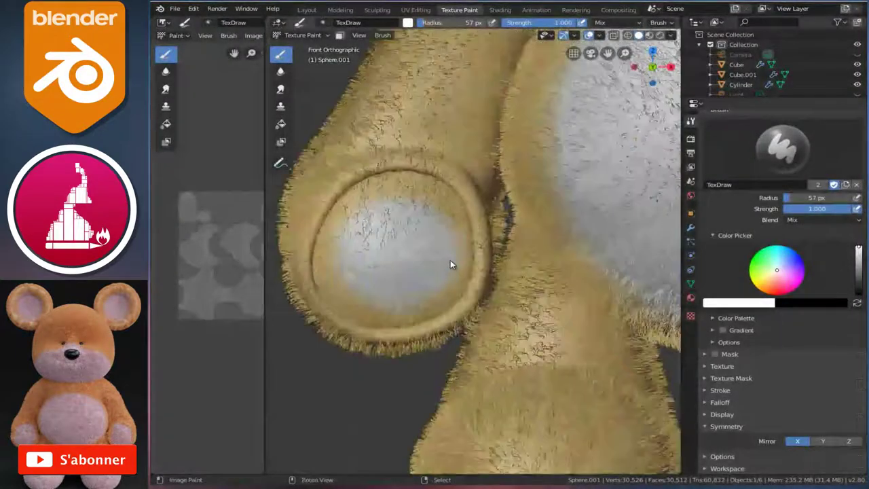
{"action": "scroll", "coordinate": [451, 259], "scroll_direction": "up", "scroll_amount": 1}
{"action": "scroll", "coordinate": [454, 260], "scroll_direction": "up", "scroll_amount": 2}
{"action": "scroll", "coordinate": [510, 188], "scroll_direction": "up", "scroll_amount": 1}
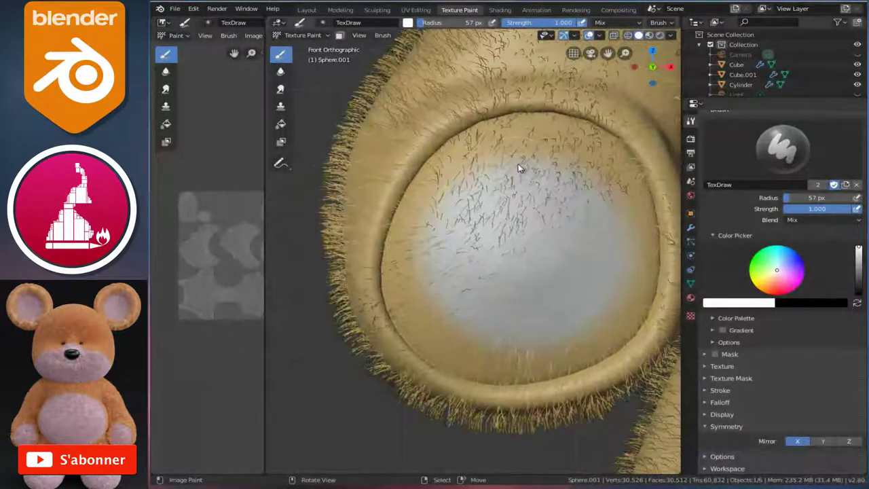
{"action": "mouse_move", "coordinate": [598, 319]}
{"action": "left_mouse_down"}
{"action": "mouse_move", "coordinate": [547, 350]}
{"action": "mouse_move", "coordinate": [475, 349]}
{"action": "mouse_move", "coordinate": [413, 291]}
{"action": "mouse_move", "coordinate": [412, 246]}
{"action": "mouse_move", "coordinate": [452, 181]}
{"action": "mouse_move", "coordinate": [498, 154]}
{"action": "mouse_move", "coordinate": [587, 143]}
{"action": "mouse_move", "coordinate": [612, 164]}
{"action": "mouse_move", "coordinate": [630, 207]}
{"action": "mouse_move", "coordinate": [631, 253]}
{"action": "left_mouse_up"}
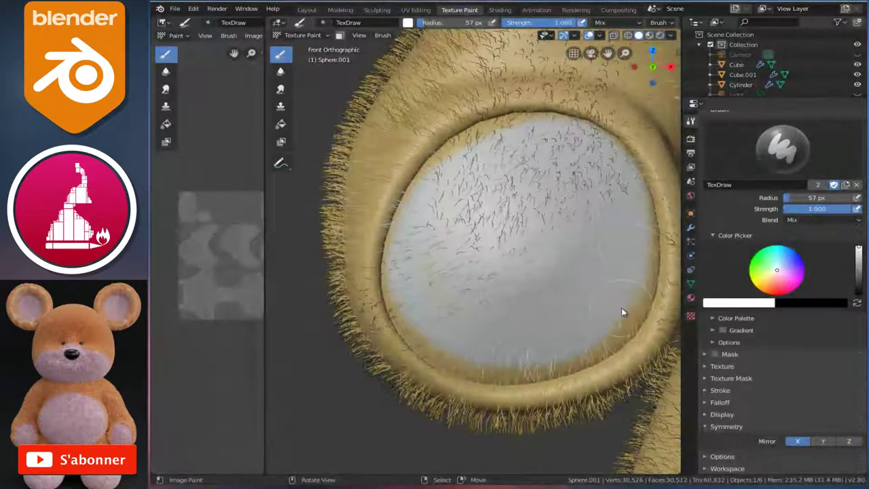
{"action": "left_click_drag", "start_coordinate": [595, 344], "coordinate": [540, 368]}
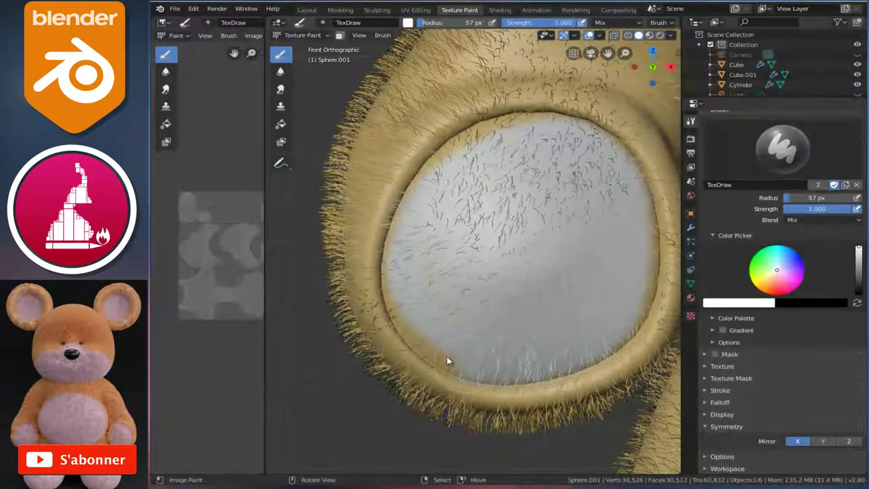
{"action": "mouse_move", "coordinate": [417, 335]}
{"action": "left_mouse_down"}
{"action": "mouse_move", "coordinate": [402, 301]}
{"action": "mouse_move", "coordinate": [405, 235]}
{"action": "mouse_move", "coordinate": [439, 159]}
{"action": "mouse_move", "coordinate": [486, 134]}
{"action": "mouse_move", "coordinate": [543, 127]}
{"action": "left_mouse_up"}
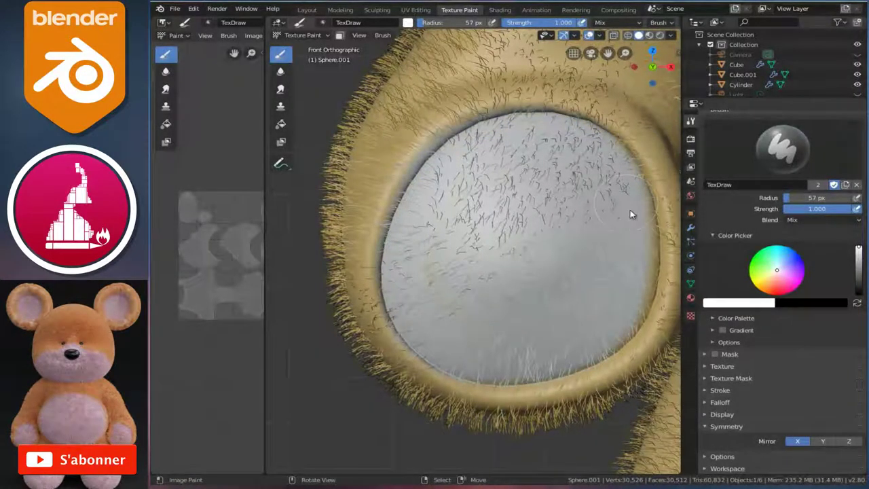
{"action": "left_click_drag", "start_coordinate": [589, 357], "coordinate": [544, 367]}
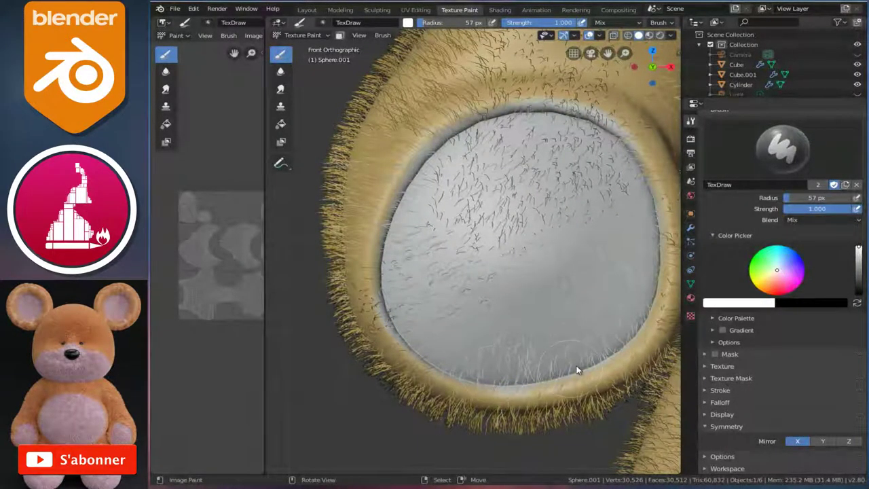
Step: Zoom to the foot, enlarge the brush to 133 px, and paint the sole white
{"action": "scroll", "coordinate": [520, 217], "scroll_direction": "down", "scroll_amount": 2}
{"action": "scroll", "coordinate": [517, 216], "scroll_direction": "down", "scroll_amount": 3}
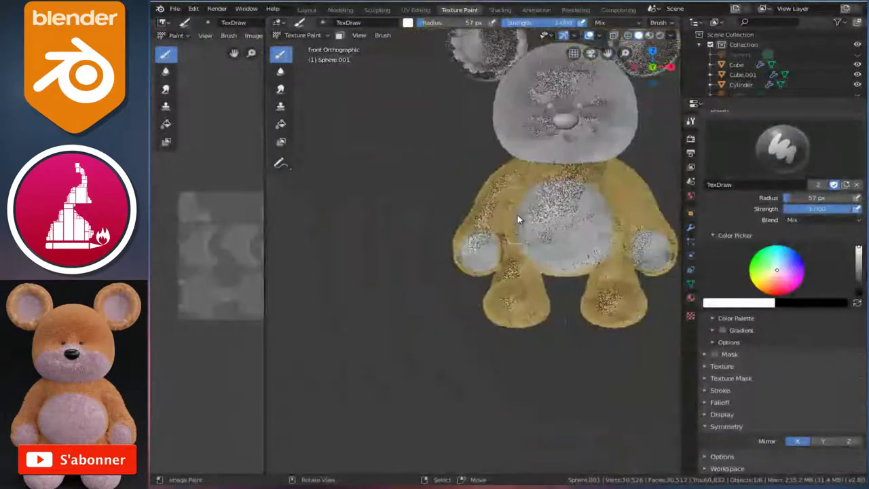
{"action": "scroll", "coordinate": [509, 244], "scroll_direction": "down", "scroll_amount": 3, "text": "ctrl"}
{"action": "scroll", "coordinate": [544, 263], "scroll_direction": "up", "scroll_amount": 3}
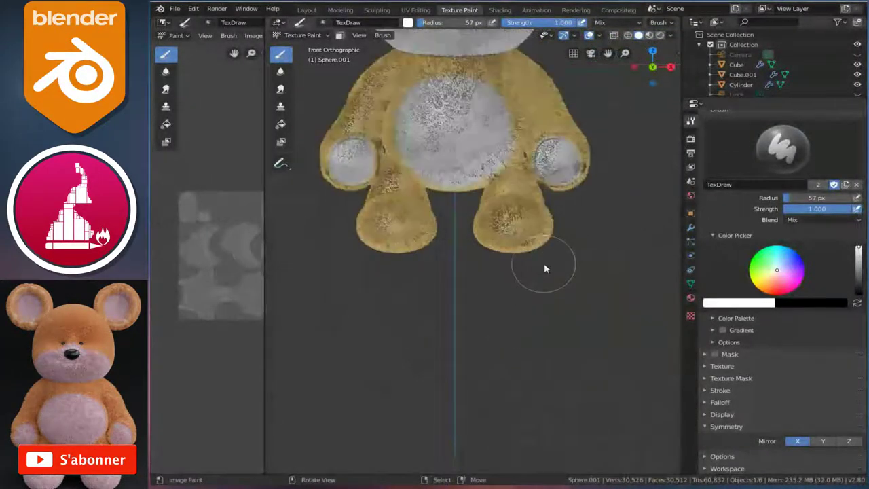
{"action": "scroll", "coordinate": [544, 269], "scroll_direction": "up", "scroll_amount": 2}
{"action": "scroll", "coordinate": [515, 213], "scroll_direction": "up", "scroll_amount": 3}
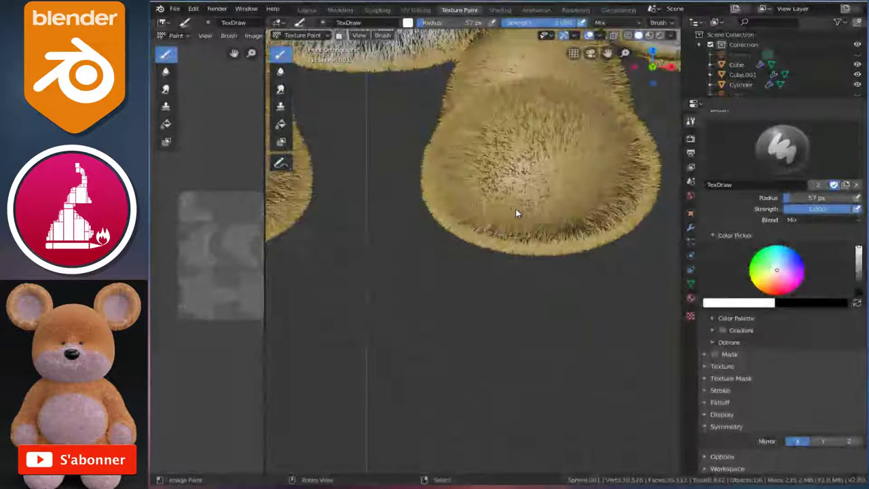
{"action": "scroll", "coordinate": [515, 213], "scroll_direction": "up", "scroll_amount": 1}
{"action": "scroll", "coordinate": [509, 210], "scroll_direction": "up", "scroll_amount": 1}
{"action": "scroll", "coordinate": [475, 213], "scroll_direction": "up", "scroll_amount": 2}
{"action": "mouse_move", "coordinate": [473, 213]}
{"action": "left_mouse_down"}
{"action": "mouse_move", "coordinate": [456, 177]}
{"action": "mouse_move", "coordinate": [468, 196]}
{"action": "left_mouse_up"}
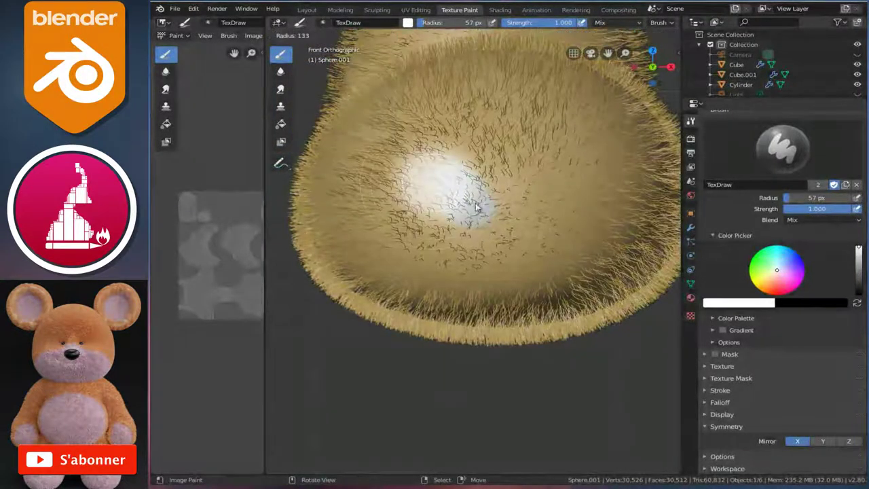
{"action": "key", "text": "f"}
{"action": "mouse_move", "coordinate": [502, 170]}
{"action": "left_mouse_down"}
{"action": "mouse_move", "coordinate": [558, 260]}
{"action": "mouse_move", "coordinate": [473, 273]}
{"action": "mouse_move", "coordinate": [434, 217]}
{"action": "mouse_move", "coordinate": [497, 174]}
{"action": "mouse_move", "coordinate": [609, 192]}
{"action": "mouse_move", "coordinate": [631, 241]}
{"action": "mouse_move", "coordinate": [547, 283]}
{"action": "mouse_move", "coordinate": [457, 287]}
{"action": "mouse_move", "coordinate": [403, 273]}
{"action": "mouse_move", "coordinate": [366, 227]}
{"action": "mouse_move", "coordinate": [386, 184]}
{"action": "mouse_move", "coordinate": [423, 170]}
{"action": "mouse_move", "coordinate": [513, 156]}
{"action": "mouse_move", "coordinate": [584, 165]}
{"action": "left_mouse_up"}
{"action": "mouse_move", "coordinate": [584, 165]}
{"action": "middle_mouse_down"}
{"action": "mouse_move", "coordinate": [552, 188]}
{"action": "mouse_move", "coordinate": [546, 246]}
{"action": "mouse_move", "coordinate": [500, 266]}
{"action": "mouse_move", "coordinate": [504, 251]}
{"action": "mouse_move", "coordinate": [530, 291]}
{"action": "mouse_move", "coordinate": [503, 257]}
{"action": "middle_mouse_up"}
Step: In Right Orthographic view, zoom on the foot and whiten the fur along its bottom edge
{"action": "key", "text": "KP_3"}
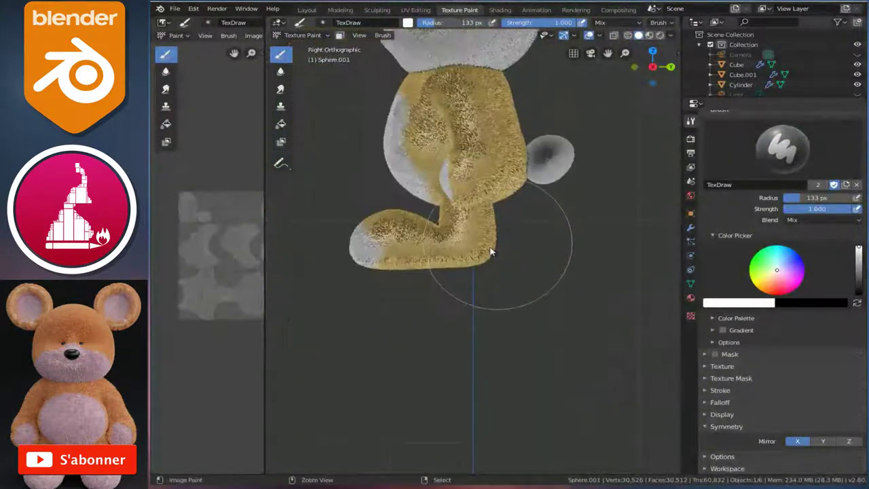
{"action": "scroll", "coordinate": [489, 366], "scroll_direction": "up", "scroll_amount": 1}
{"action": "scroll", "coordinate": [407, 288], "scroll_direction": "up", "scroll_amount": 4}
{"action": "scroll", "coordinate": [407, 289], "scroll_direction": "up", "scroll_amount": 2}
{"action": "scroll", "coordinate": [417, 278], "scroll_direction": "up", "scroll_amount": 2}
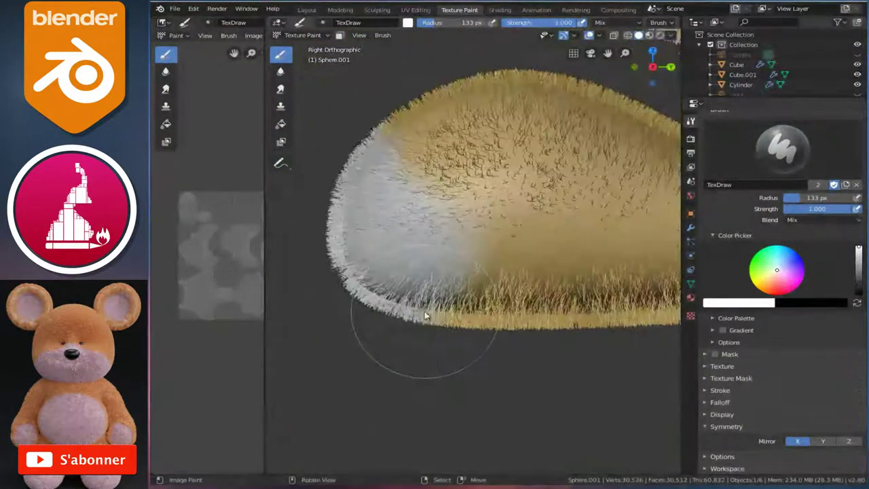
{"action": "scroll", "coordinate": [401, 327], "scroll_direction": "up", "scroll_amount": 1}
{"action": "mouse_move", "coordinate": [400, 327]}
{"action": "left_mouse_down"}
{"action": "mouse_move", "coordinate": [386, 325]}
{"action": "mouse_move", "coordinate": [417, 347]}
{"action": "mouse_move", "coordinate": [480, 298]}
{"action": "left_mouse_up"}
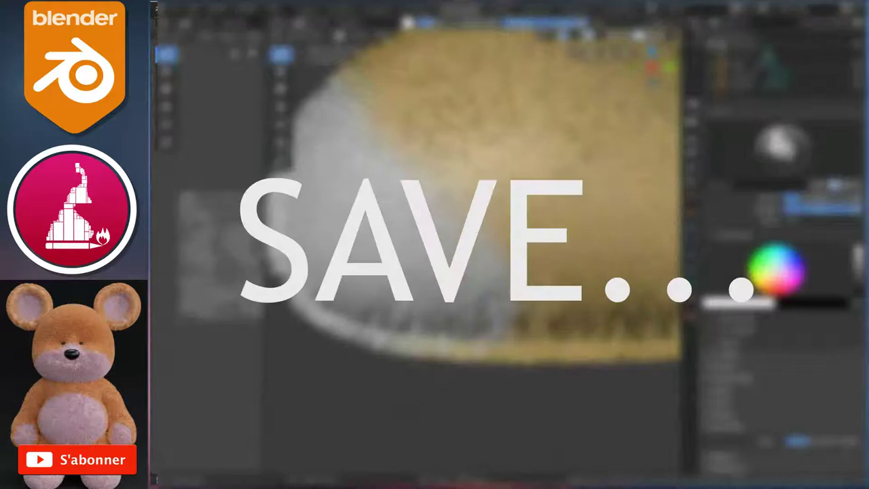
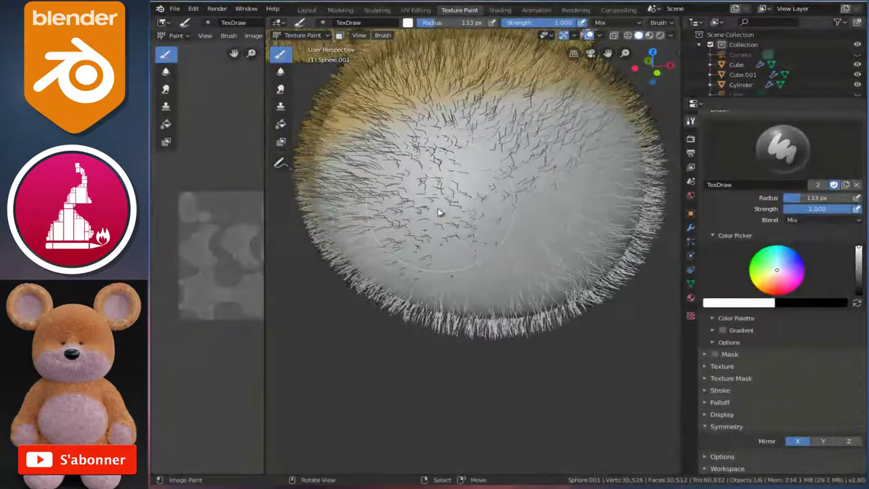
Step: Paint white onto the lower underside of the bear's furry foot
{"action": "mouse_move", "coordinate": [438, 213]}
{"action": "middle_mouse_down"}
{"action": "mouse_move", "coordinate": [543, 208]}
{"action": "mouse_move", "coordinate": [488, 179]}
{"action": "mouse_move", "coordinate": [475, 192]}
{"action": "middle_mouse_up"}
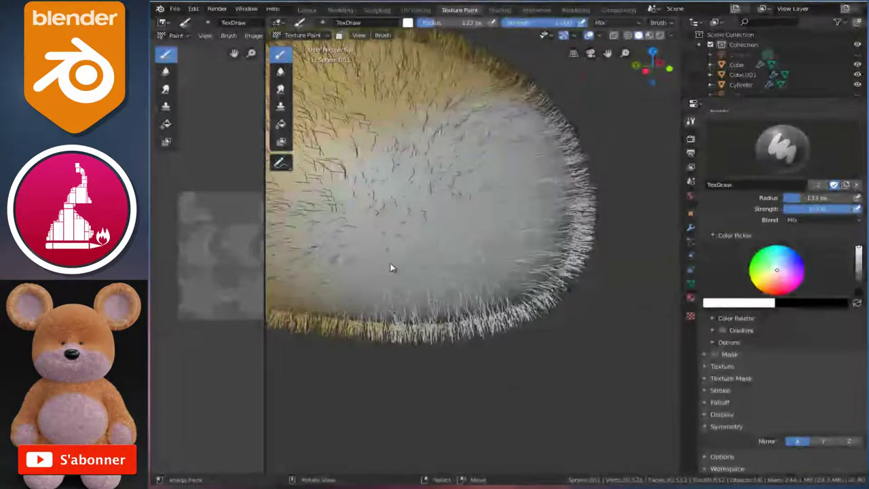
{"action": "mouse_move", "coordinate": [399, 250]}
{"action": "middle_mouse_down"}
{"action": "mouse_move", "coordinate": [471, 202]}
{"action": "mouse_move", "coordinate": [465, 211]}
{"action": "middle_mouse_up"}
{"action": "left_click_drag", "start_coordinate": [466, 212], "coordinate": [450, 236]}
{"action": "mouse_move", "coordinate": [425, 282]}
{"action": "middle_mouse_down"}
{"action": "mouse_move", "coordinate": [436, 247]}
{"action": "mouse_move", "coordinate": [452, 242]}
{"action": "mouse_move", "coordinate": [449, 197]}
{"action": "mouse_move", "coordinate": [438, 209]}
{"action": "middle_mouse_up"}
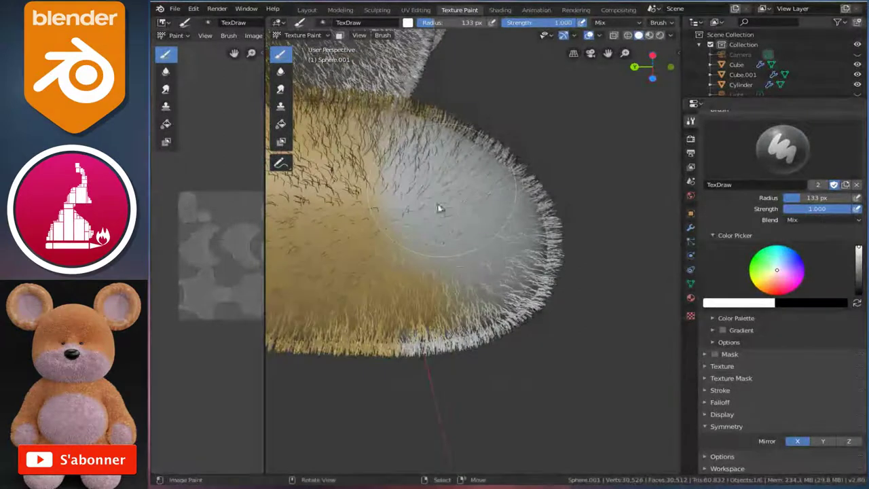
Step: Widen the white patch left and downward until it covers most of the sole
{"action": "mouse_move", "coordinate": [405, 245]}
{"action": "left_mouse_down"}
{"action": "mouse_move", "coordinate": [368, 244]}
{"action": "mouse_move", "coordinate": [398, 212]}
{"action": "left_mouse_up"}
{"action": "mouse_move", "coordinate": [430, 178]}
{"action": "left_mouse_down"}
{"action": "mouse_move", "coordinate": [363, 202]}
{"action": "mouse_move", "coordinate": [339, 242]}
{"action": "mouse_move", "coordinate": [365, 291]}
{"action": "mouse_move", "coordinate": [378, 256]}
{"action": "left_mouse_up"}
{"action": "mouse_move", "coordinate": [378, 256]}
{"action": "middle_mouse_down"}
{"action": "mouse_move", "coordinate": [387, 191]}
{"action": "mouse_move", "coordinate": [419, 248]}
{"action": "mouse_move", "coordinate": [462, 260]}
{"action": "mouse_move", "coordinate": [504, 237]}
{"action": "mouse_move", "coordinate": [473, 306]}
{"action": "middle_mouse_up"}
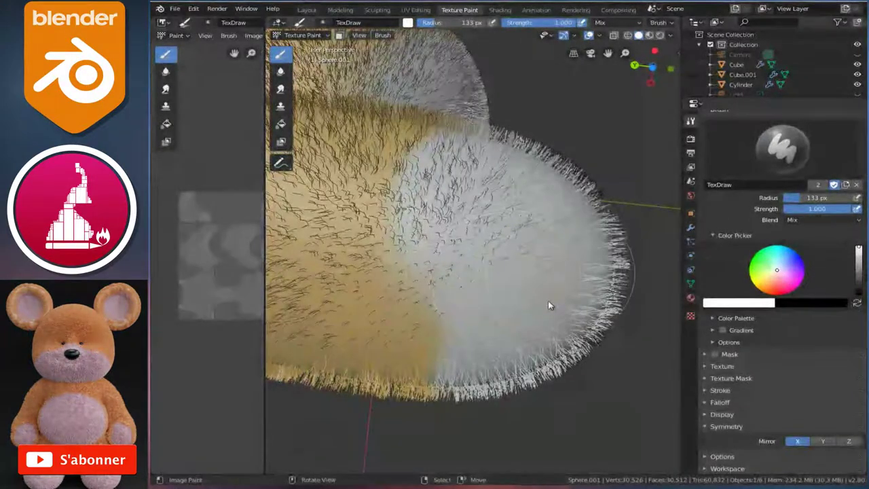
{"action": "mouse_move", "coordinate": [437, 210]}
{"action": "left_mouse_down"}
{"action": "mouse_move", "coordinate": [380, 200]}
{"action": "mouse_move", "coordinate": [350, 241]}
{"action": "mouse_move", "coordinate": [384, 294]}
{"action": "mouse_move", "coordinate": [426, 310]}
{"action": "mouse_move", "coordinate": [468, 311]}
{"action": "mouse_move", "coordinate": [443, 333]}
{"action": "mouse_move", "coordinate": [407, 330]}
{"action": "mouse_move", "coordinate": [360, 294]}
{"action": "mouse_move", "coordinate": [355, 252]}
{"action": "mouse_move", "coordinate": [373, 204]}
{"action": "mouse_move", "coordinate": [414, 177]}
{"action": "mouse_move", "coordinate": [479, 250]}
{"action": "mouse_move", "coordinate": [382, 306]}
{"action": "mouse_move", "coordinate": [413, 345]}
{"action": "mouse_move", "coordinate": [444, 350]}
{"action": "mouse_move", "coordinate": [511, 317]}
{"action": "left_mouse_up"}
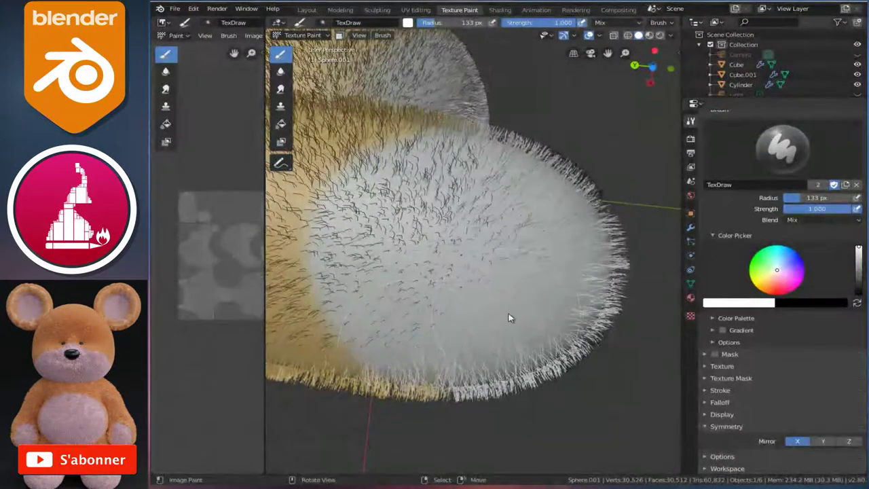
{"action": "scroll", "coordinate": [542, 293], "scroll_direction": "down", "scroll_amount": 3}
{"action": "scroll", "coordinate": [468, 283], "scroll_direction": "down", "scroll_amount": 3}
{"action": "mouse_move", "coordinate": [468, 283]}
{"action": "middle_mouse_down"}
{"action": "mouse_move", "coordinate": [374, 346]}
{"action": "mouse_move", "coordinate": [387, 407]}
{"action": "mouse_move", "coordinate": [363, 405]}
{"action": "mouse_move", "coordinate": [423, 339]}
{"action": "middle_mouse_up"}
{"action": "scroll", "coordinate": [388, 407], "scroll_direction": "up", "scroll_amount": 5}
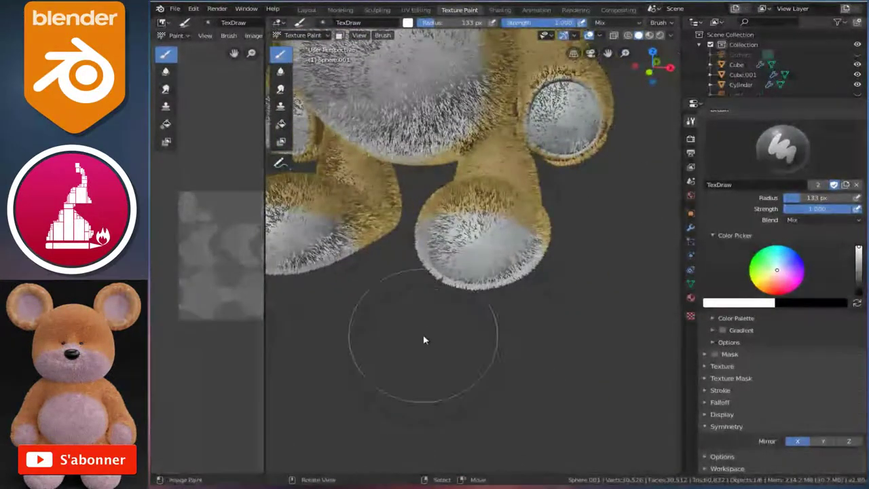
Step: From an angled close view, paint the gold fur at the foot's lower right white
{"action": "key", "text": "KP_1"}
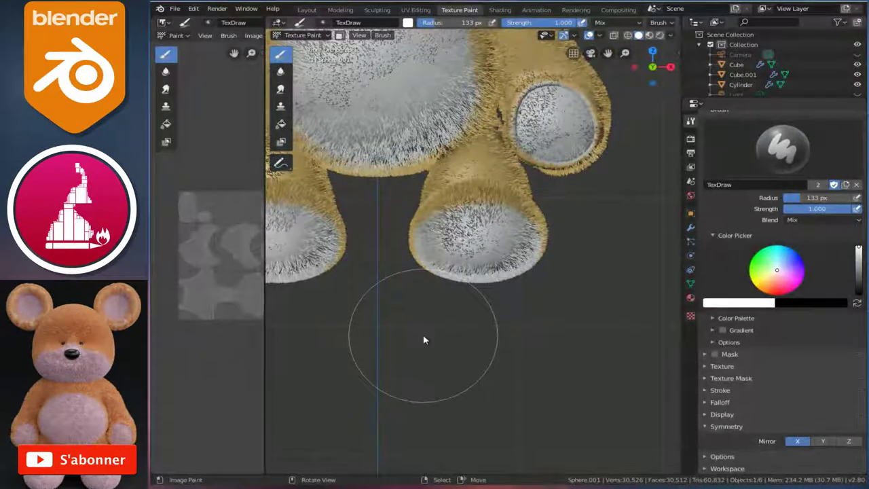
{"action": "key", "text": "KP_3"}
{"action": "mouse_move", "coordinate": [469, 283]}
{"action": "middle_mouse_down"}
{"action": "mouse_move", "coordinate": [580, 302]}
{"action": "mouse_move", "coordinate": [548, 287]}
{"action": "mouse_move", "coordinate": [487, 199]}
{"action": "middle_mouse_up"}
{"action": "scroll", "coordinate": [478, 210], "scroll_direction": "up", "scroll_amount": 3}
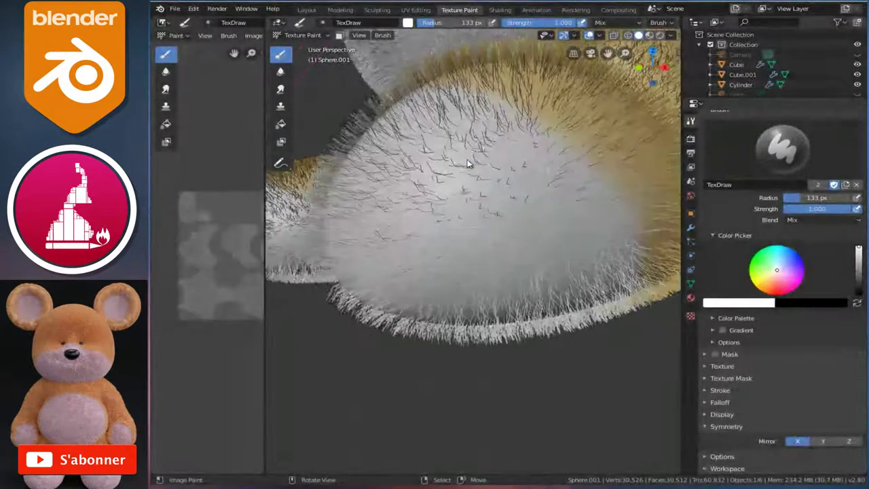
{"action": "mouse_move", "coordinate": [580, 241]}
{"action": "middle_mouse_down"}
{"action": "mouse_move", "coordinate": [533, 237]}
{"action": "mouse_move", "coordinate": [467, 186]}
{"action": "middle_mouse_up"}
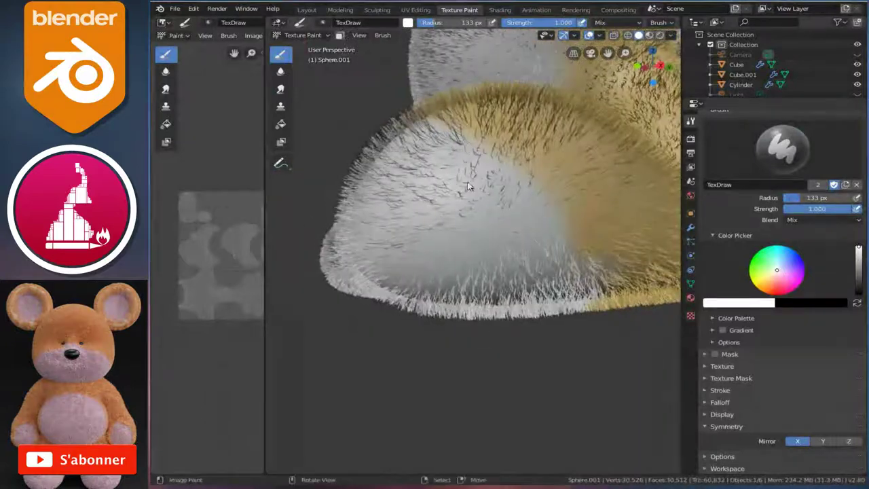
{"action": "left_click_drag", "start_coordinate": [545, 242], "coordinate": [598, 277]}
{"action": "middle_click_drag", "start_coordinate": [599, 277], "coordinate": [548, 272]}
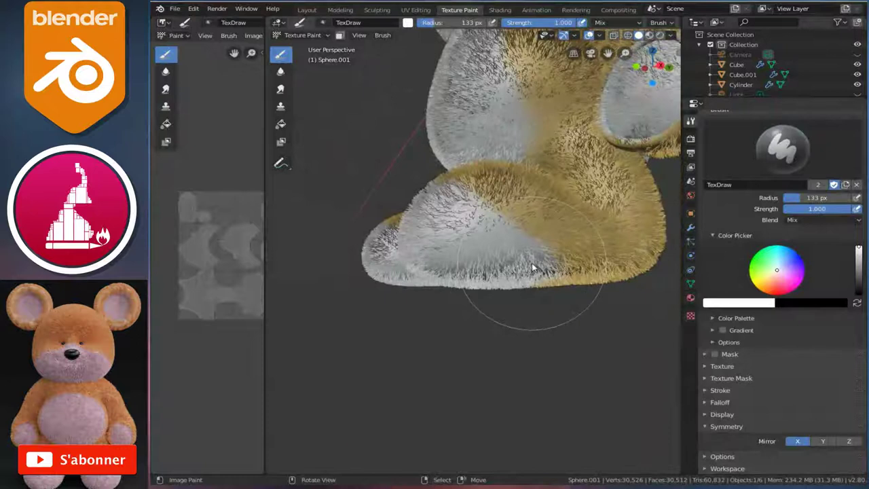
Step: In a right side view of the foot, reduce the brush radius to 113 px
{"action": "key", "text": "KP_3"}
{"action": "scroll", "coordinate": [533, 268], "scroll_direction": "up", "scroll_amount": 3}
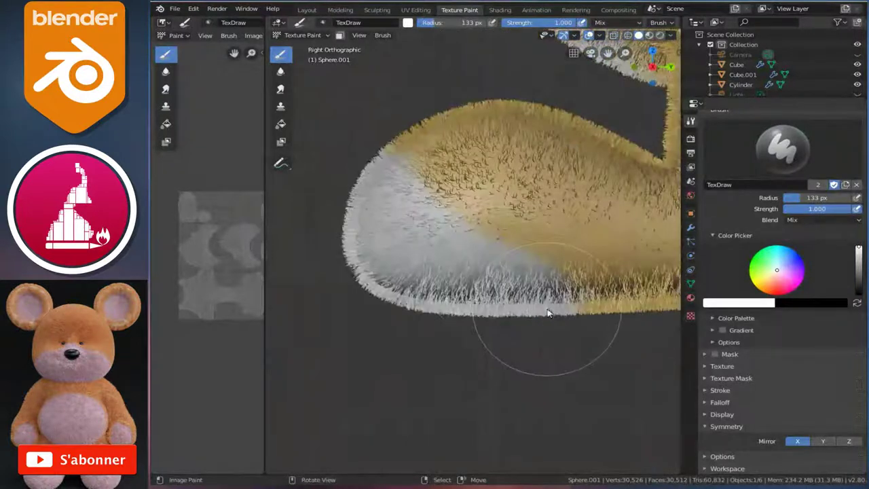
{"action": "scroll", "coordinate": [475, 258], "scroll_direction": "up", "scroll_amount": 1}
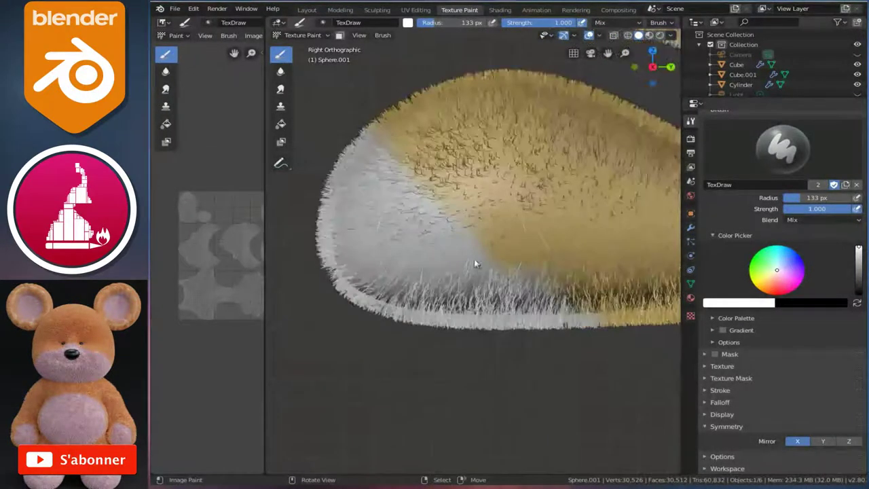
{"action": "scroll", "coordinate": [480, 277], "scroll_direction": "up", "scroll_amount": 1}
{"action": "scroll", "coordinate": [487, 308], "scroll_direction": "up", "scroll_amount": 2}
{"action": "scroll", "coordinate": [477, 298], "scroll_direction": "up", "scroll_amount": 1}
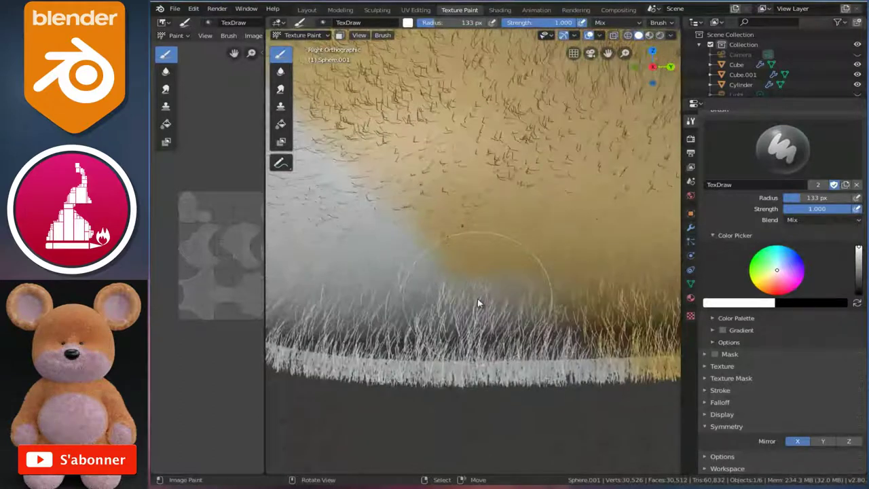
{"action": "key", "text": "f"}
{"action": "left_click", "coordinate": [489, 301]}
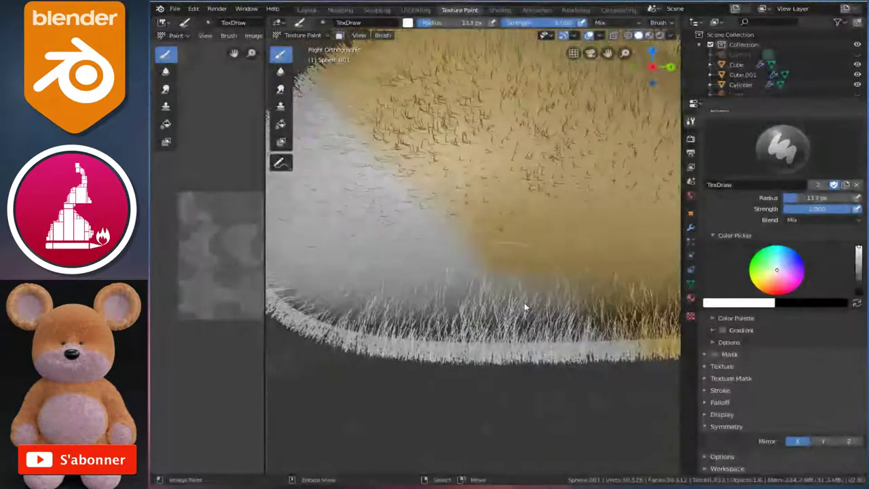
Step: Paint white along the foot's side edge over the remaining gold fur
{"action": "left_click_drag", "start_coordinate": [498, 290], "coordinate": [438, 252]}
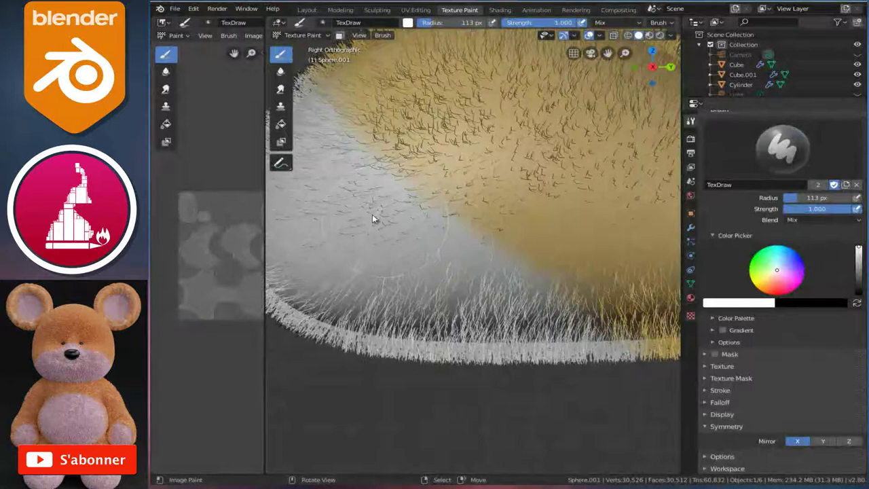
{"action": "scroll", "coordinate": [449, 283], "scroll_direction": "down", "scroll_amount": 5}
{"action": "mouse_move", "coordinate": [481, 294]}
{"action": "middle_mouse_down"}
{"action": "mouse_move", "coordinate": [484, 262]}
{"action": "mouse_move", "coordinate": [566, 262]}
{"action": "mouse_move", "coordinate": [544, 258]}
{"action": "middle_mouse_up"}
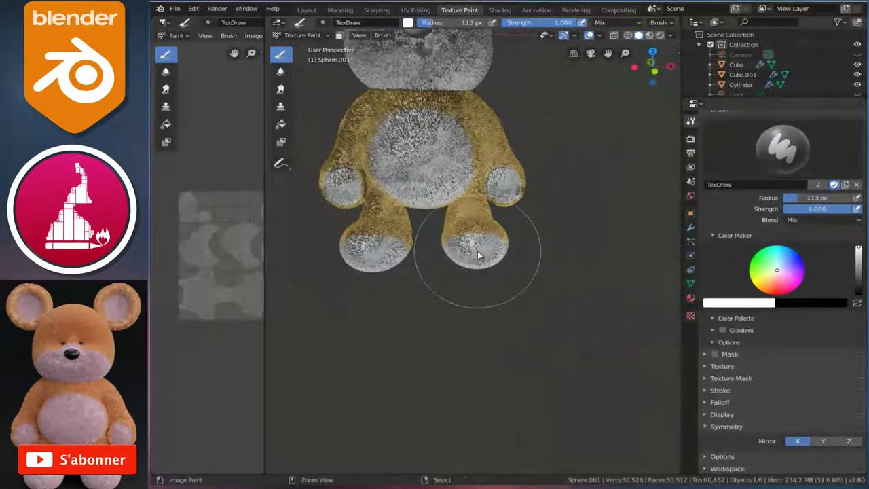
Step: Save the project as beard2.blend
{"action": "key", "text": "ctrl+s"}
{"action": "mouse_move", "coordinate": [478, 250]}
{"action": "middle_mouse_down"}
{"action": "mouse_move", "coordinate": [446, 237]}
{"action": "mouse_move", "coordinate": [548, 227]}
{"action": "mouse_move", "coordinate": [533, 238]}
{"action": "mouse_move", "coordinate": [459, 208]}
{"action": "mouse_move", "coordinate": [466, 216]}
{"action": "middle_mouse_up"}
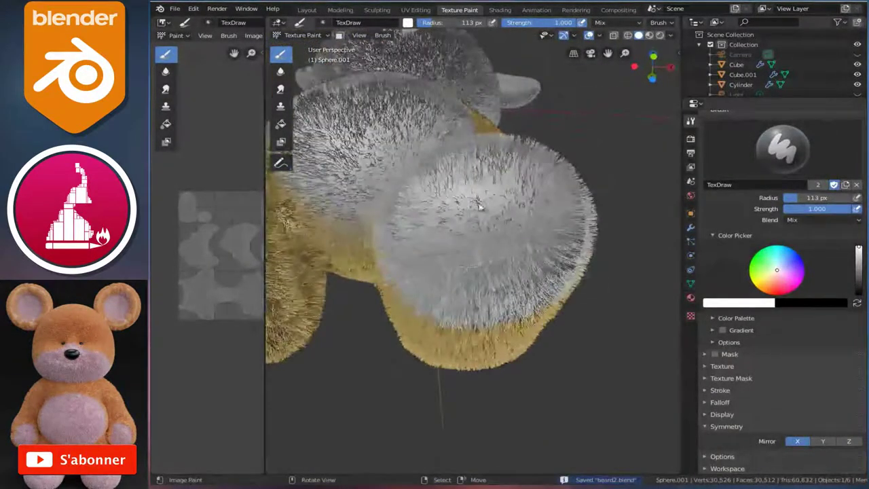
{"action": "scroll", "coordinate": [457, 264], "scroll_direction": "down", "scroll_amount": 5}
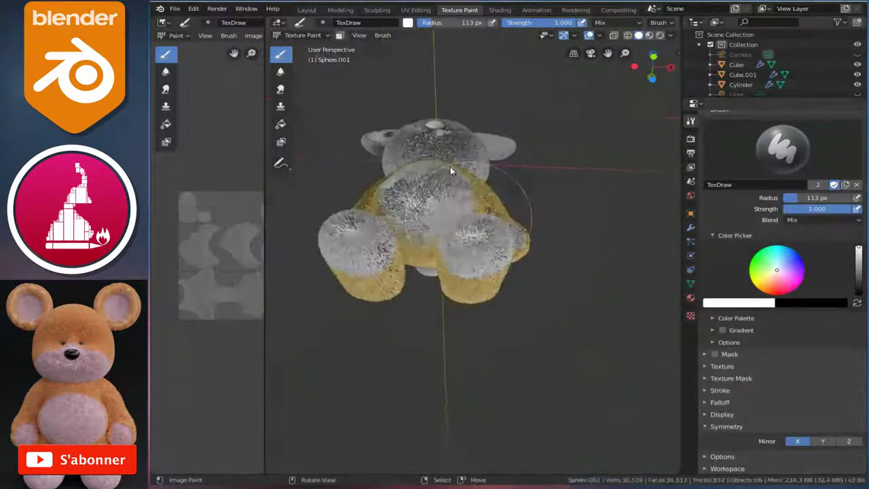
{"action": "middle_click_drag", "start_coordinate": [456, 165], "coordinate": [447, 239]}
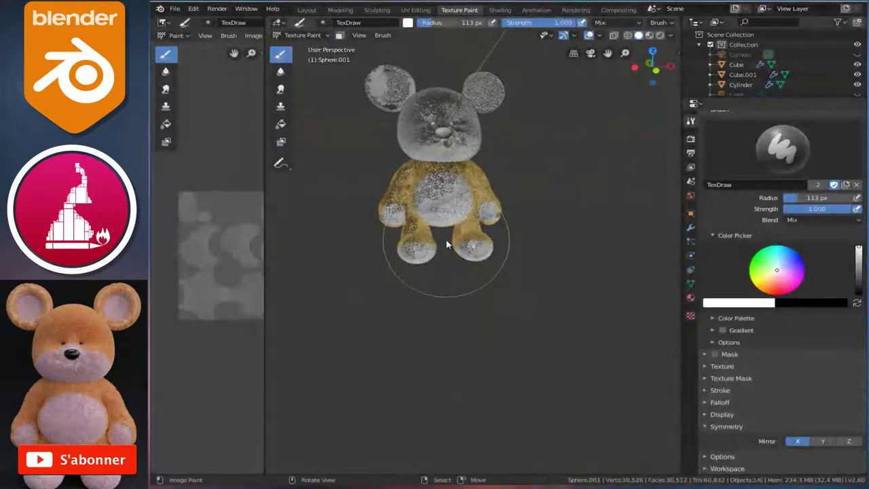
Step: View the whole painted bear straight on in Front Orthographic
{"action": "key", "text": "KP_1"}
{"action": "scroll", "coordinate": [495, 235], "scroll_direction": "up", "scroll_amount": 3}
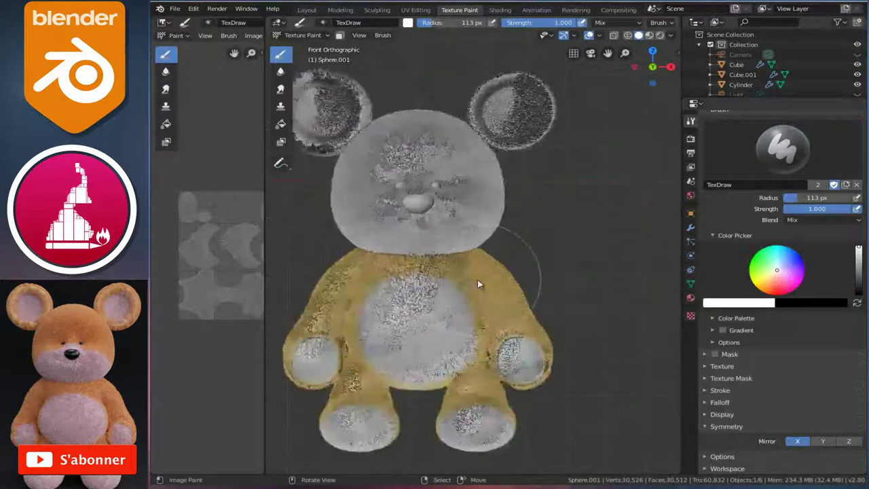
{"action": "scroll", "coordinate": [477, 279], "scroll_direction": "up", "scroll_amount": 2}
{"action": "scroll", "coordinate": [494, 290], "scroll_direction": "up", "scroll_amount": 3}
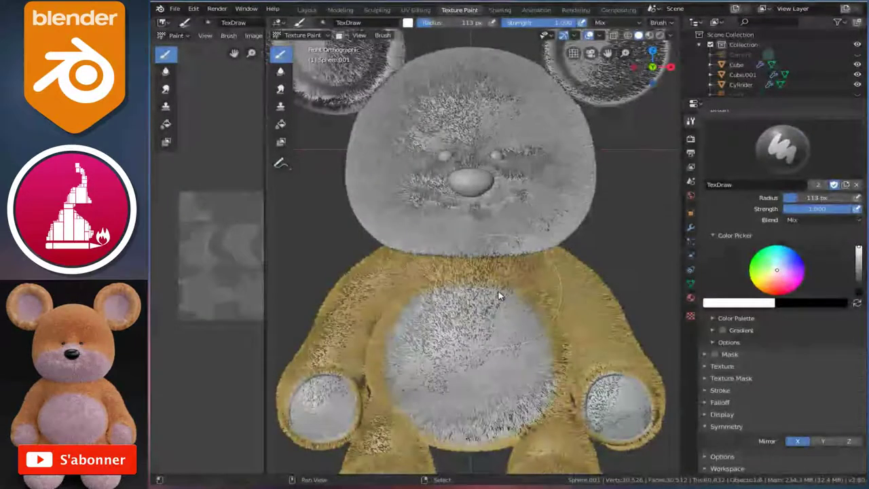
{"action": "scroll", "coordinate": [495, 297], "scroll_direction": "up", "scroll_amount": 2, "text": "shift"}
{"action": "scroll", "coordinate": [500, 293], "scroll_direction": "up", "scroll_amount": 2, "text": "shift"}
{"action": "scroll", "coordinate": [524, 173], "scroll_direction": "down", "scroll_amount": 3}
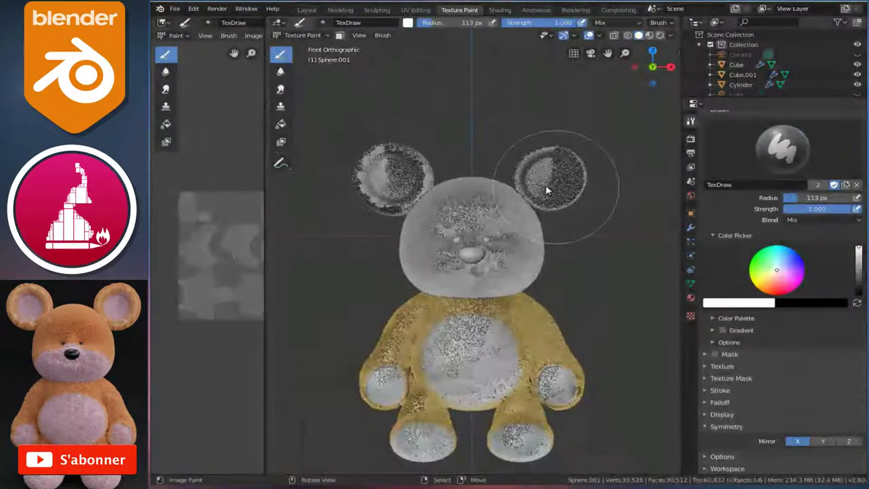
Step: Drop to Object Mode, select the right ear then the body, and return to Texture Paint
{"action": "left_click", "coordinate": [306, 36]}
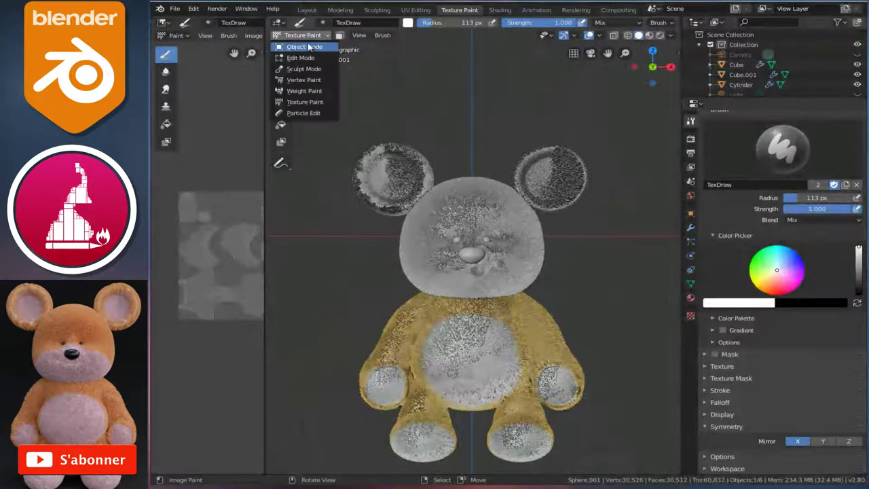
{"action": "left_click", "coordinate": [313, 48]}
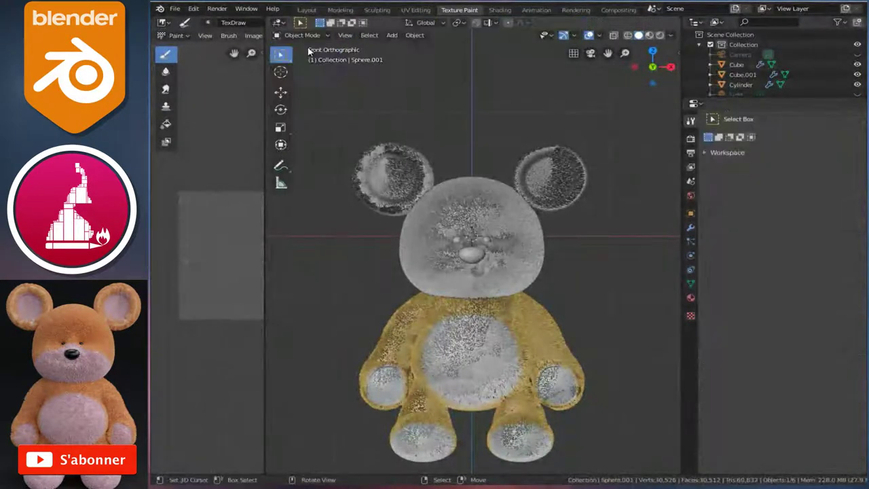
{"action": "left_click", "coordinate": [555, 173]}
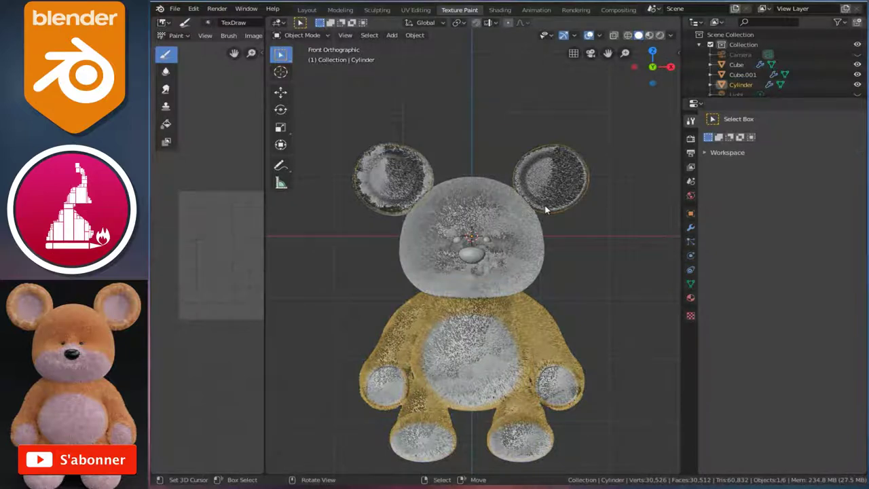
{"action": "left_click", "coordinate": [522, 334]}
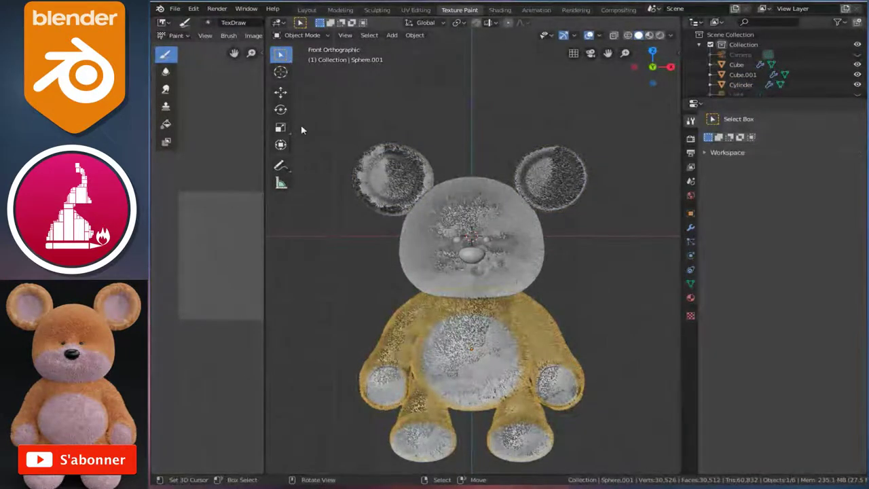
{"action": "left_click", "coordinate": [302, 35]}
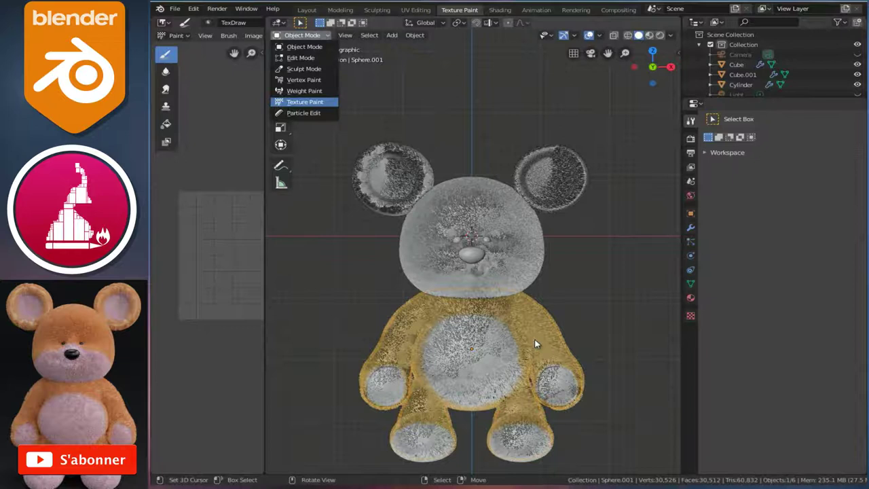
{"action": "key", "text": "Return"}
{"action": "middle_click_drag", "start_coordinate": [515, 285], "coordinate": [513, 274], "text": "shift"}
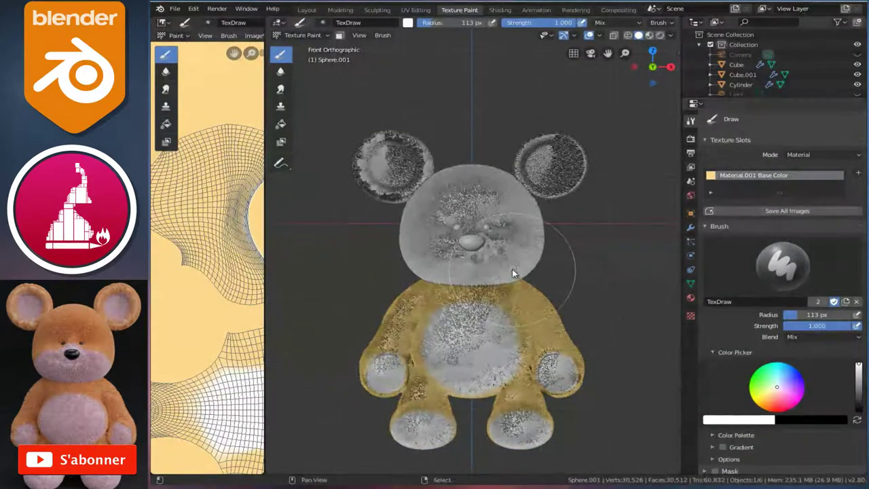
{"action": "scroll", "coordinate": [516, 278], "scroll_direction": "down", "scroll_amount": 3, "text": "shift"}
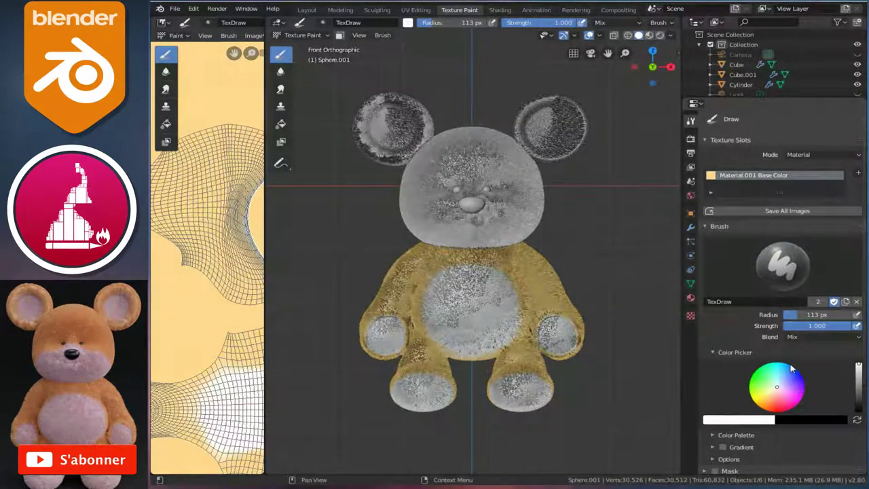
{"action": "mouse_move", "coordinate": [857, 387]}
{"action": "scroll", "coordinate": [774, 400], "scroll_direction": "down", "scroll_amount": 4}
{"action": "scroll", "coordinate": [771, 387], "scroll_direction": "up", "scroll_amount": 2}
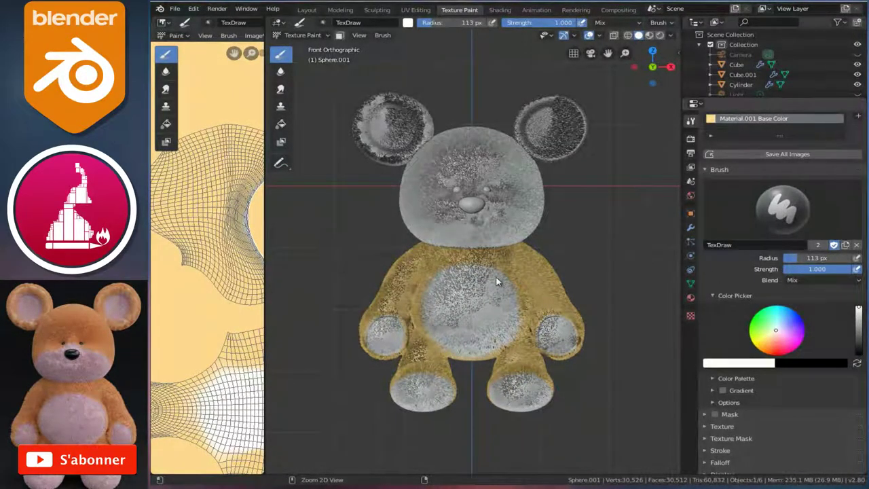
{"action": "key", "text": "ctrl+Tab"}
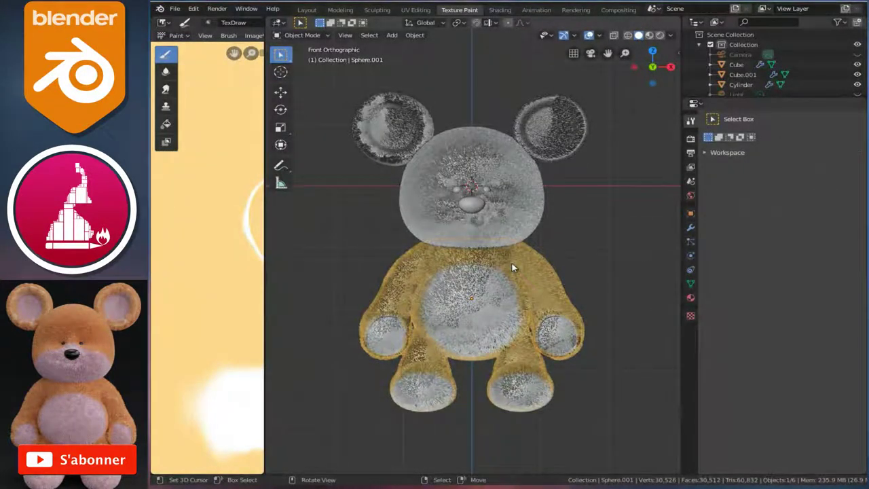
{"action": "scroll", "coordinate": [338, 275], "scroll_direction": "down", "scroll_amount": 3}
{"action": "scroll", "coordinate": [320, 297], "scroll_direction": "down", "scroll_amount": 3}
{"action": "scroll", "coordinate": [240, 291], "scroll_direction": "down", "scroll_amount": 2}
{"action": "scroll", "coordinate": [242, 288], "scroll_direction": "up", "scroll_amount": 2}
{"action": "scroll", "coordinate": [485, 250], "scroll_direction": "up", "scroll_amount": 4}
{"action": "scroll", "coordinate": [485, 250], "scroll_direction": "up", "scroll_amount": 2}
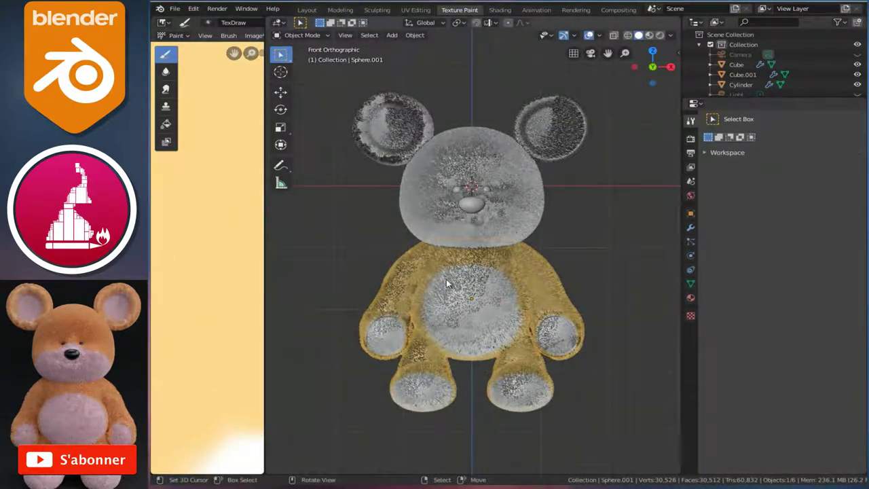
{"action": "left_click", "coordinate": [302, 34]}
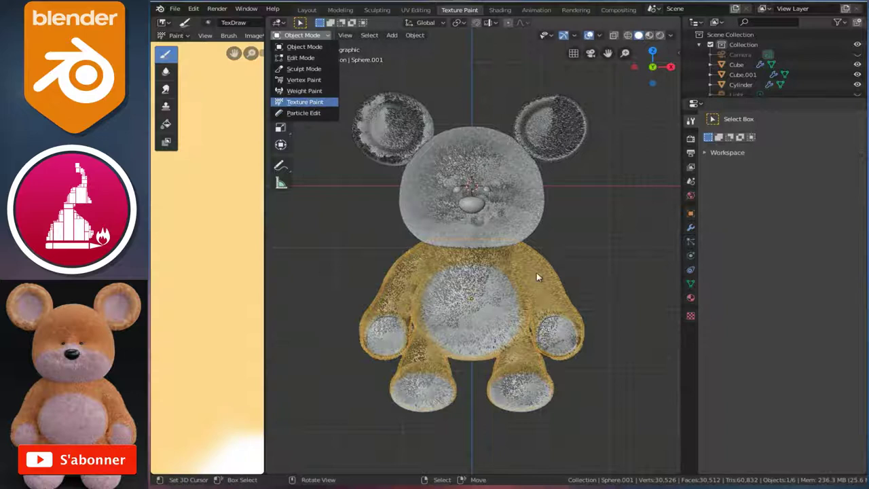
{"action": "key", "text": "Return"}
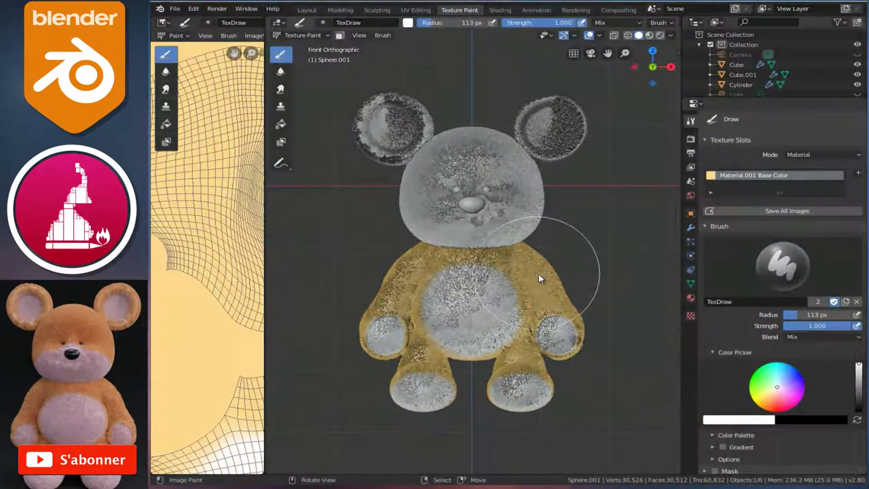
{"action": "left_click", "coordinate": [858, 174]}
{"action": "left_click", "coordinate": [801, 184]}
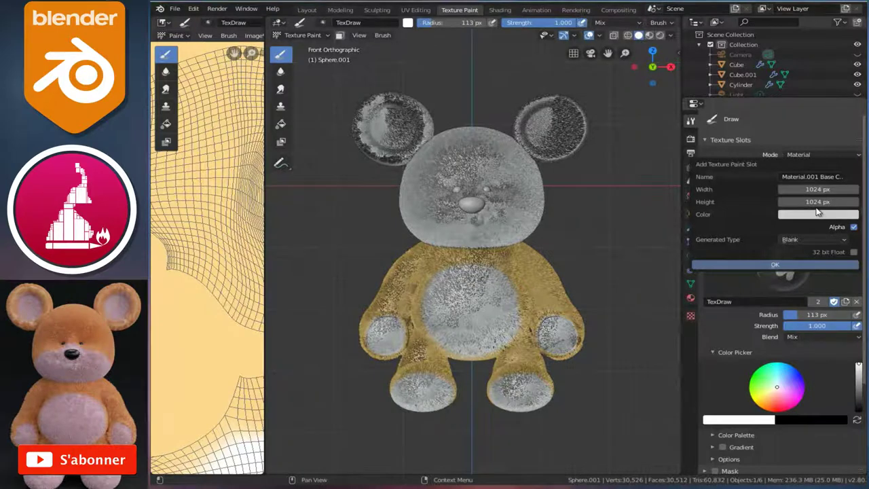
{"action": "left_click", "coordinate": [818, 216]}
{"action": "left_click", "coordinate": [500, 10]}
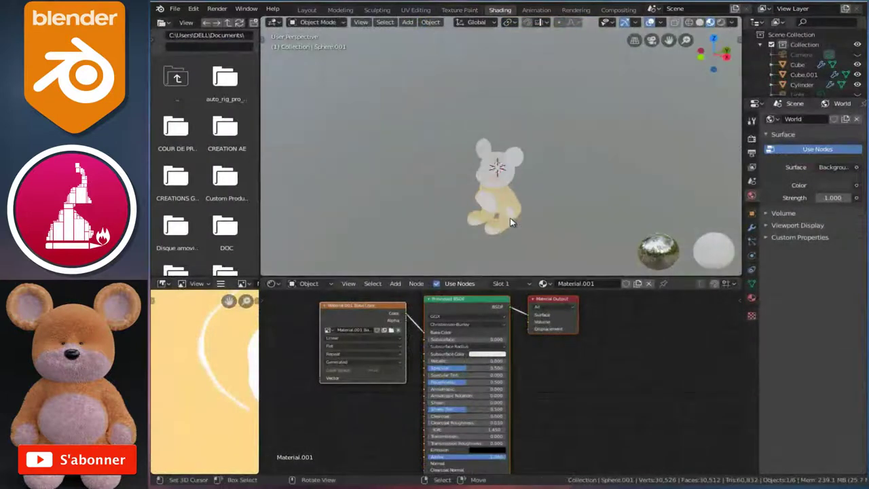
{"action": "middle_click_drag", "start_coordinate": [531, 220], "coordinate": [505, 227]}
{"action": "scroll", "coordinate": [504, 227], "scroll_direction": "up", "scroll_amount": 1}
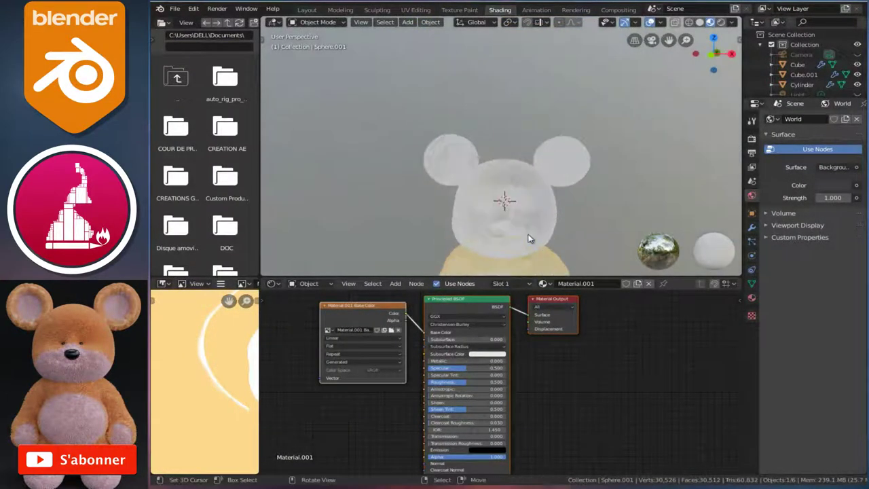
{"action": "scroll", "coordinate": [523, 231], "scroll_direction": "up", "scroll_amount": 2}
{"action": "scroll", "coordinate": [523, 229], "scroll_direction": "up", "scroll_amount": 1}
{"action": "scroll", "coordinate": [519, 226], "scroll_direction": "up", "scroll_amount": 2}
{"action": "middle_click_drag", "start_coordinate": [516, 224], "coordinate": [518, 126]}
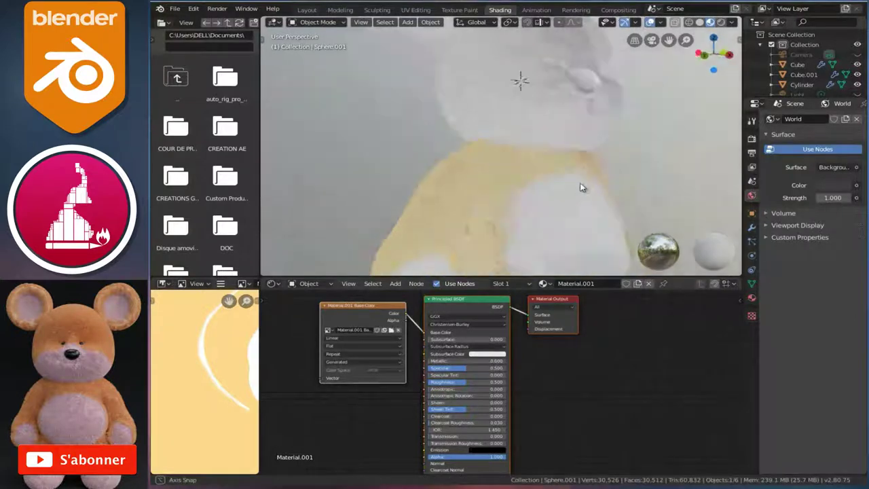
{"action": "scroll", "coordinate": [517, 121], "scroll_direction": "down", "scroll_amount": 5}
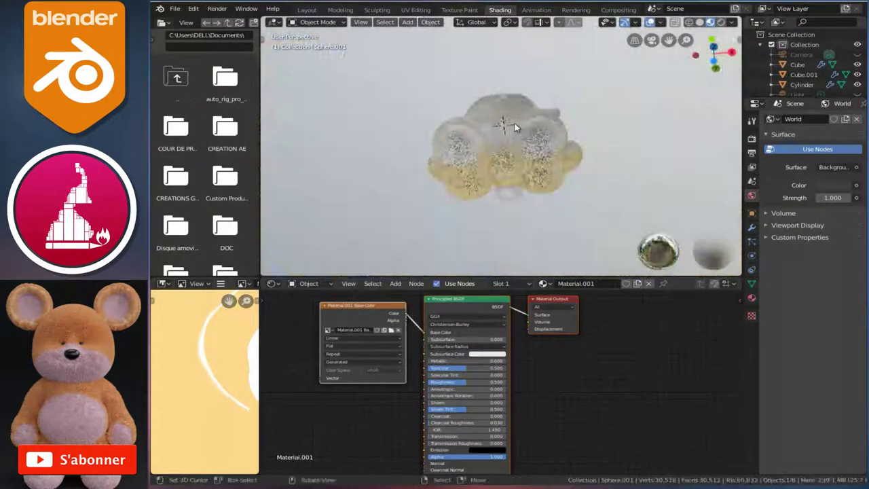
{"action": "middle_click_drag", "start_coordinate": [523, 194], "coordinate": [539, 251]}
{"action": "middle_click_drag", "start_coordinate": [531, 190], "coordinate": [531, 160]}
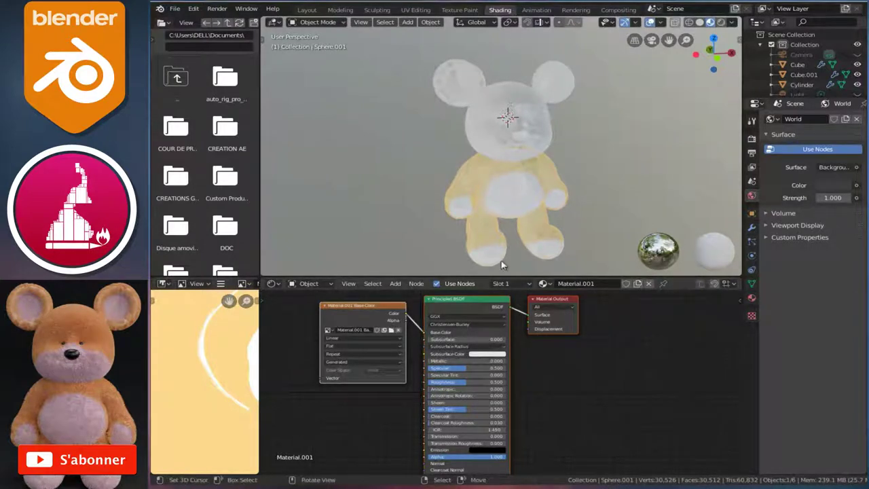
{"action": "mouse_move", "coordinate": [602, 177]}
{"action": "middle_mouse_down"}
{"action": "mouse_move", "coordinate": [449, 182]}
{"action": "mouse_move", "coordinate": [475, 135]}
{"action": "middle_mouse_up"}
{"action": "scroll", "coordinate": [449, 182], "scroll_direction": "up", "scroll_amount": 2}
{"action": "scroll", "coordinate": [449, 182], "scroll_direction": "up", "scroll_amount": 2}
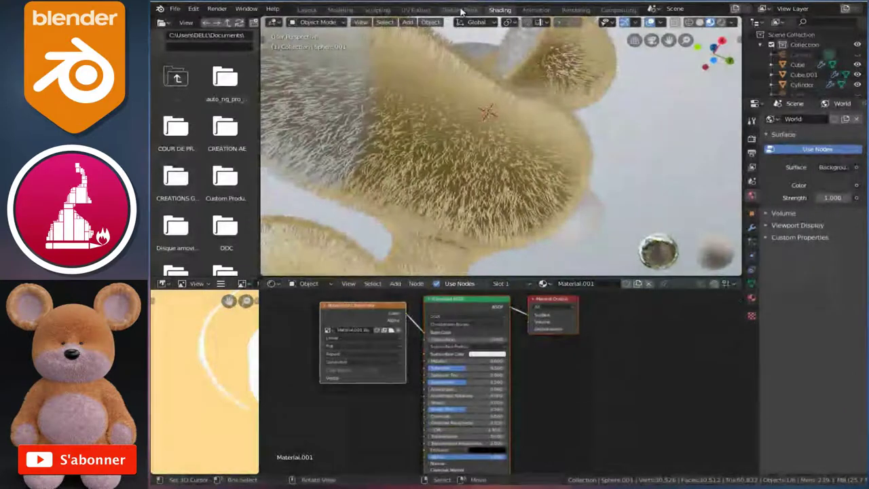
{"action": "left_click", "coordinate": [457, 10]}
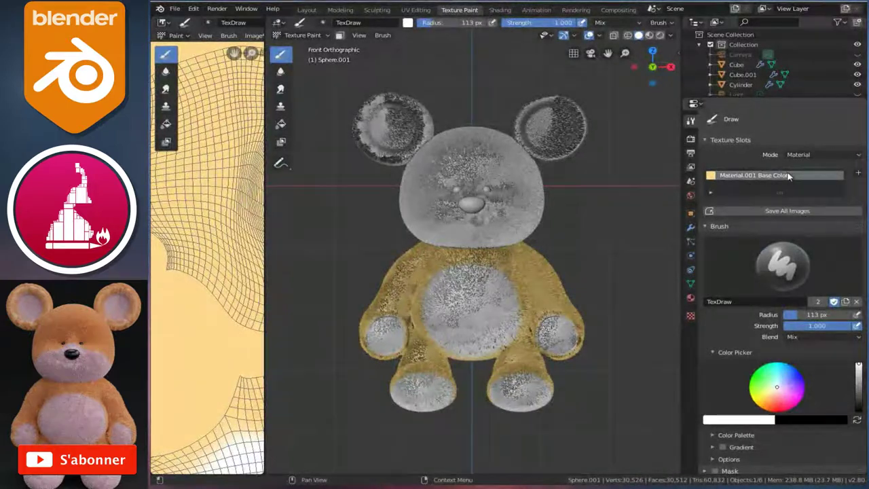
Step: Touch up the head and left ear, then sample the beige fur colour from the UV image
{"action": "scroll", "coordinate": [803, 366], "scroll_direction": "down", "scroll_amount": 5}
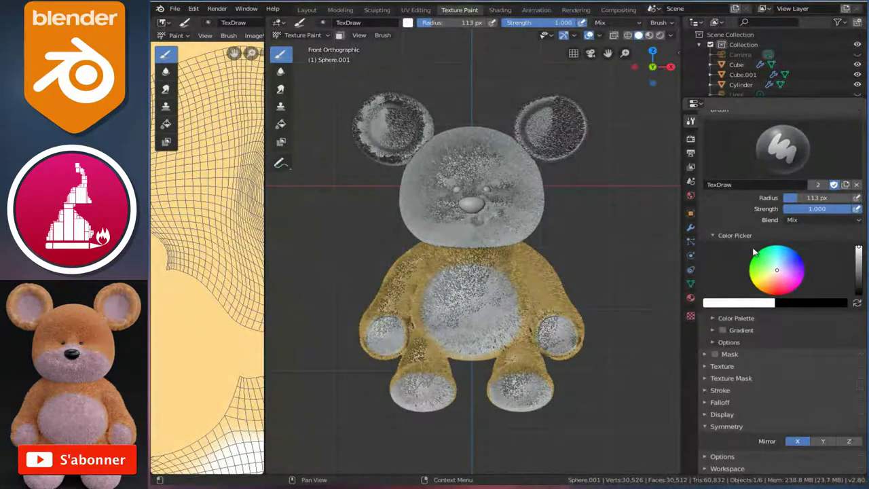
{"action": "left_click_drag", "start_coordinate": [436, 184], "coordinate": [439, 190]}
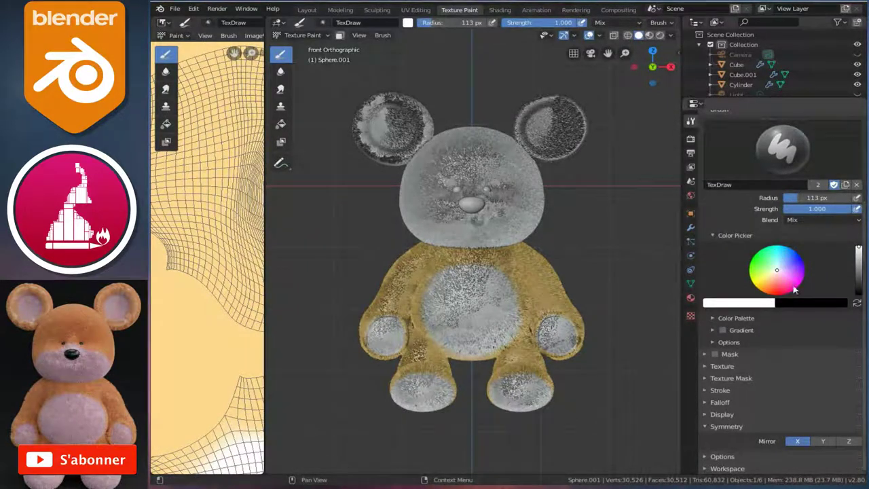
{"action": "left_click", "coordinate": [754, 305]}
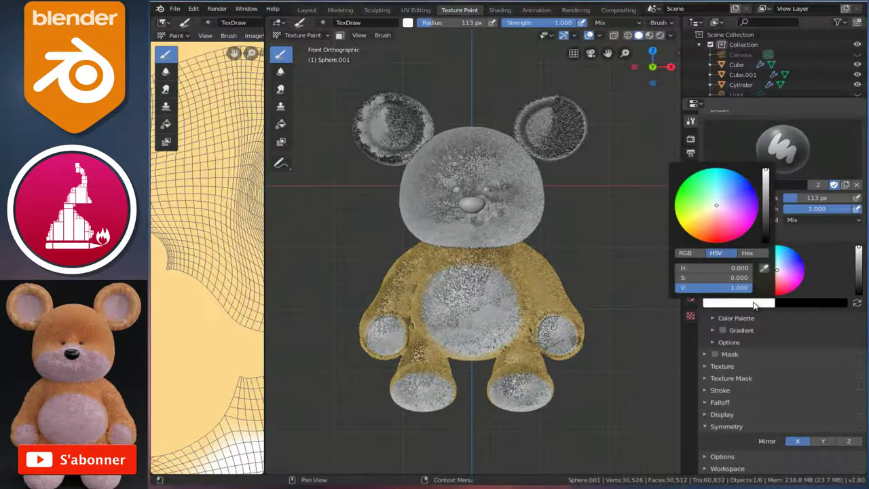
{"action": "left_click", "coordinate": [764, 269]}
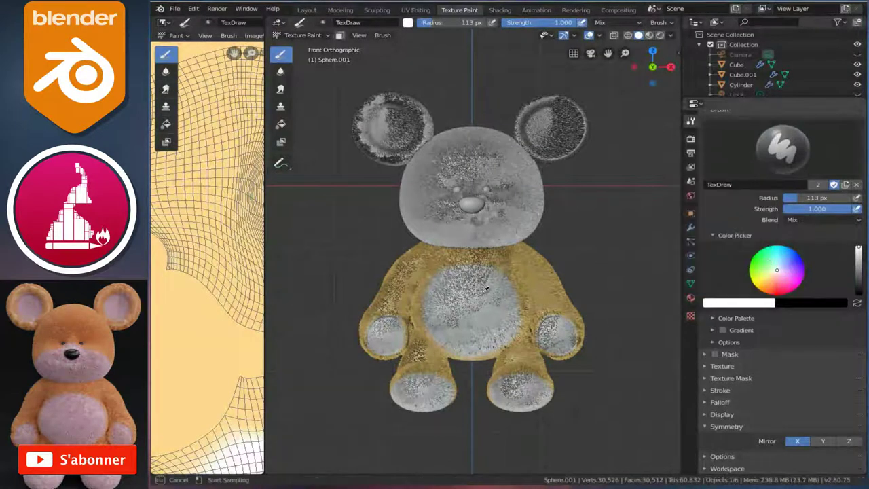
{"action": "left_click", "coordinate": [197, 326]}
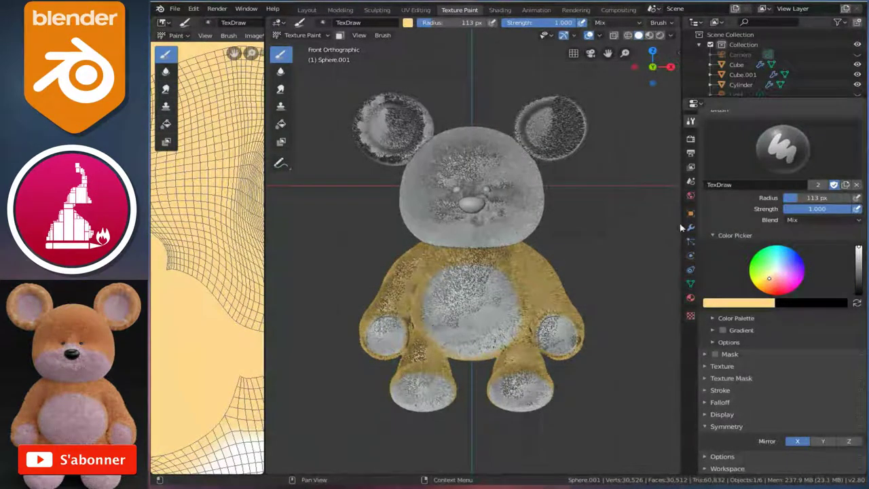
Step: Set the brush colour to hex FFDA90
{"action": "left_click", "coordinate": [740, 306]}
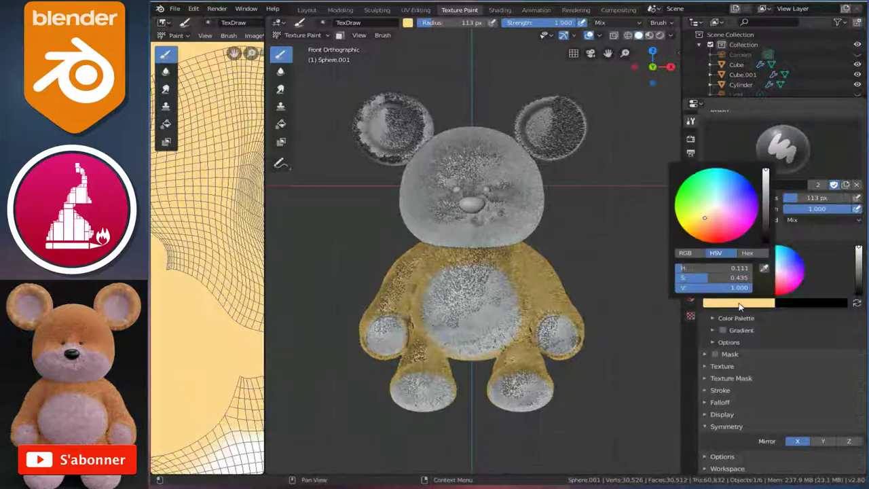
{"action": "left_click", "coordinate": [747, 253]}
{"action": "left_click", "coordinate": [715, 268]}
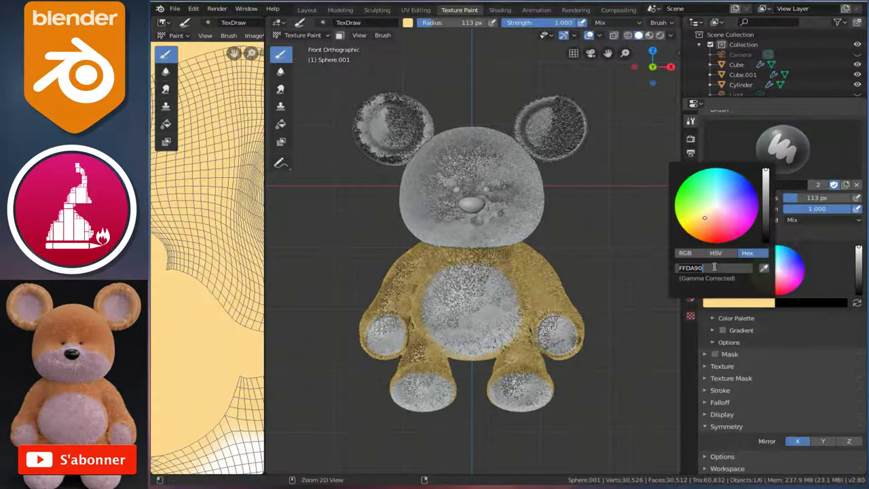
{"action": "key", "text": "Return"}
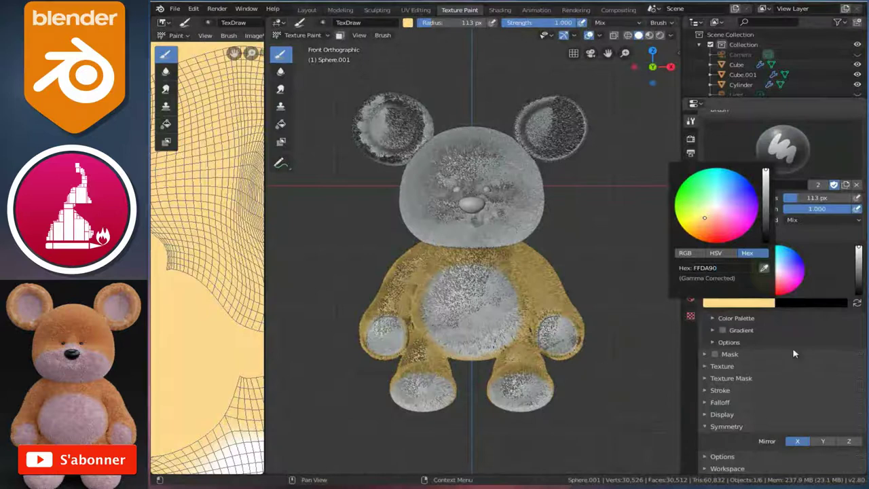
{"action": "left_click", "coordinate": [304, 35]}
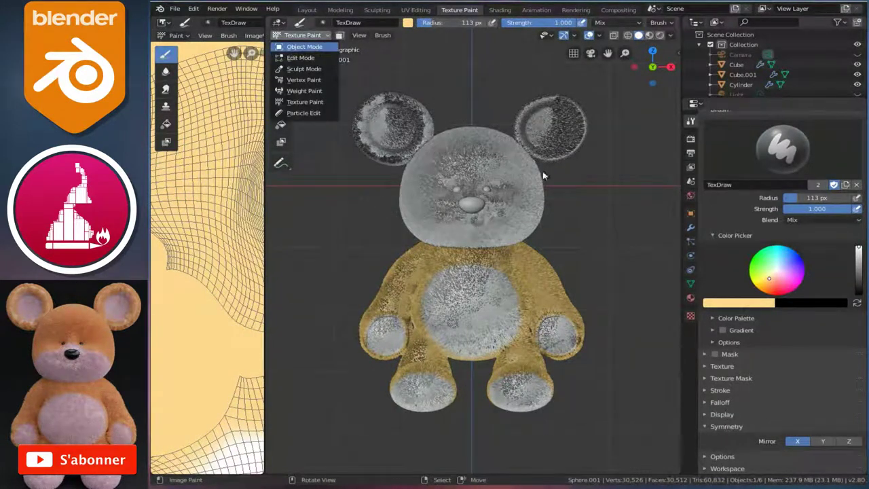
Step: Return to Object Mode, select the ear object and put it in Texture Paint
{"action": "key", "text": "Return"}
{"action": "left_click", "coordinate": [547, 125]}
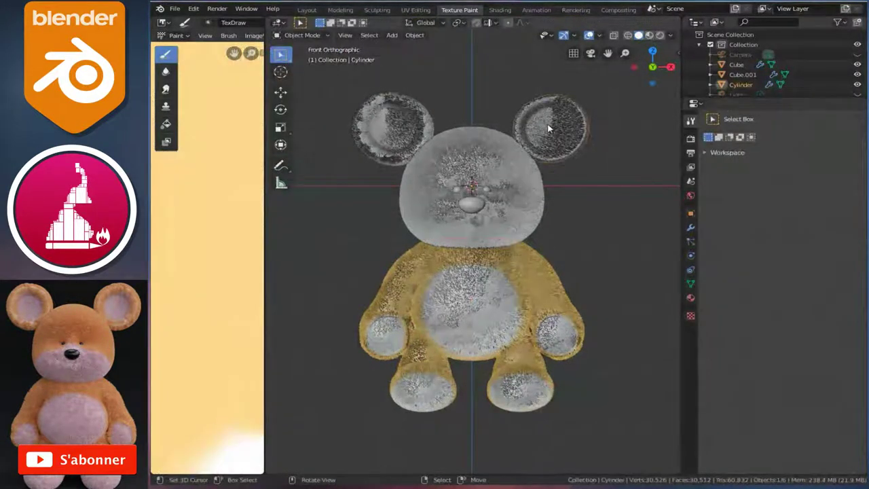
{"action": "scroll", "coordinate": [540, 279], "scroll_direction": "up", "scroll_amount": 4, "text": "shift"}
{"action": "scroll", "coordinate": [574, 258], "scroll_direction": "up", "scroll_amount": 2, "text": "shift"}
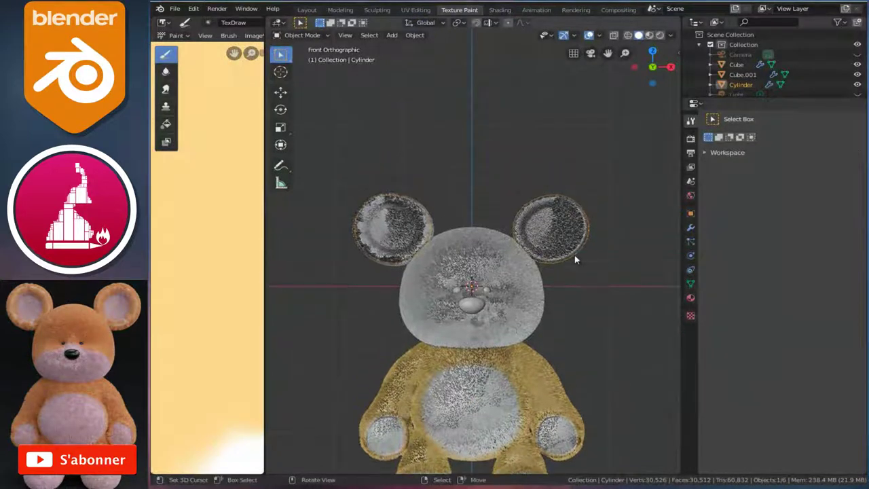
{"action": "left_click", "coordinate": [319, 34]}
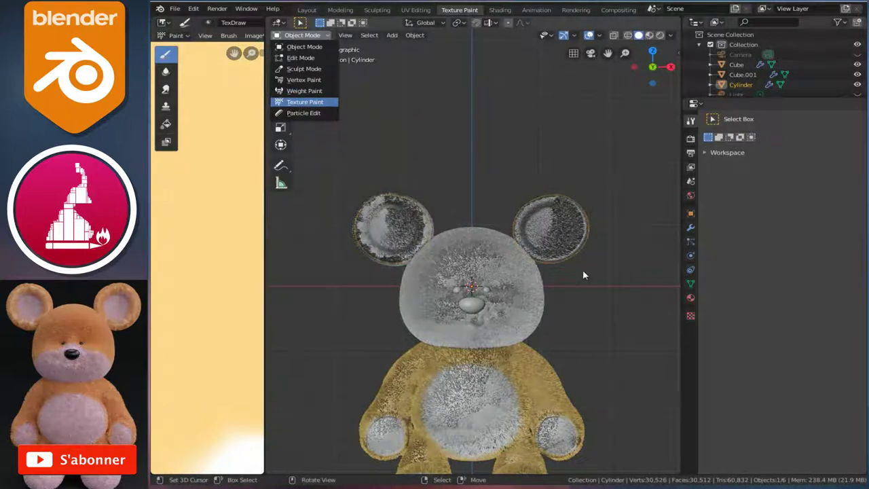
Step: Choose Base Color as the new paint texture slot for the ear material
{"action": "scroll", "coordinate": [610, 285], "scroll_direction": "up", "scroll_amount": 1}
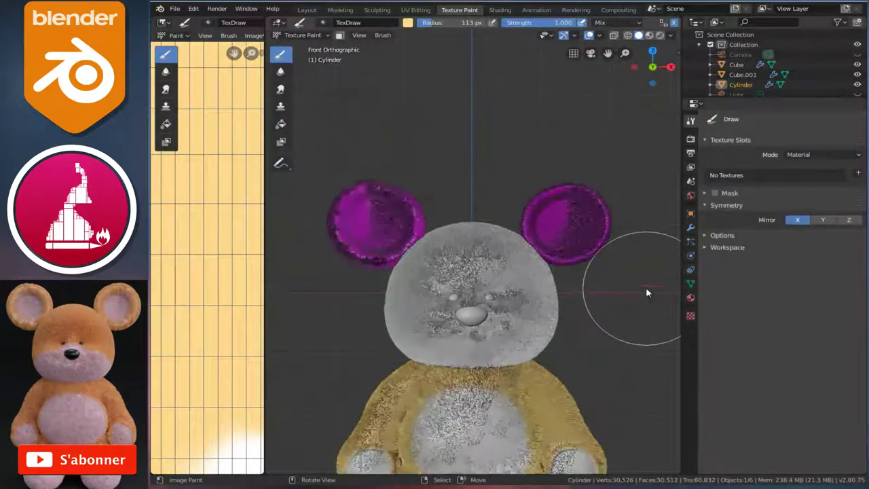
{"action": "scroll", "coordinate": [617, 290], "scroll_direction": "up", "scroll_amount": 2}
{"action": "scroll", "coordinate": [597, 295], "scroll_direction": "up", "scroll_amount": 1}
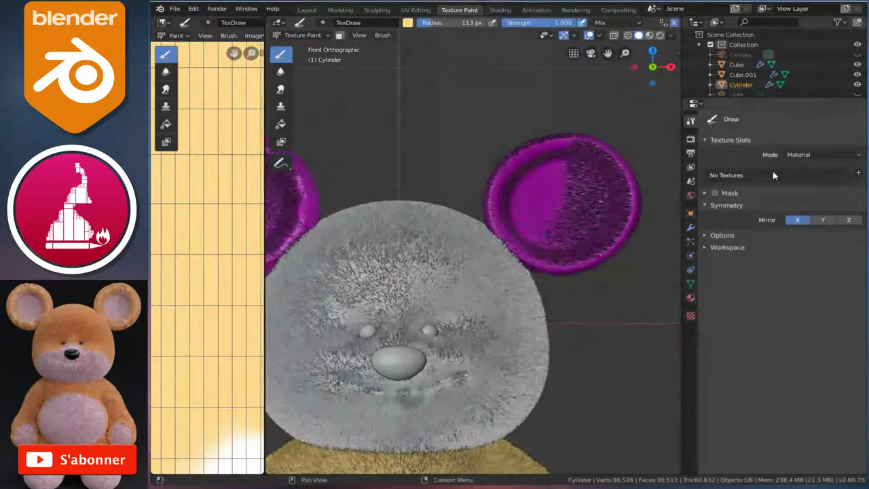
{"action": "left_click", "coordinate": [858, 174]}
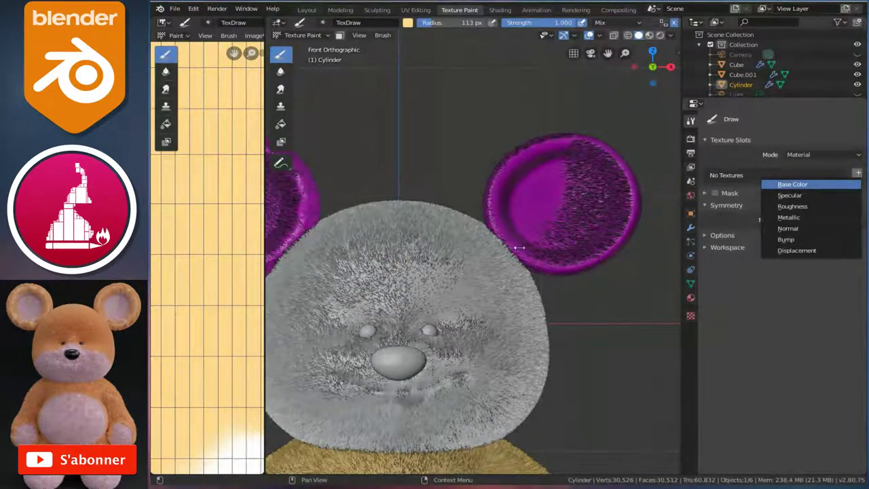
{"action": "key", "text": "Return"}
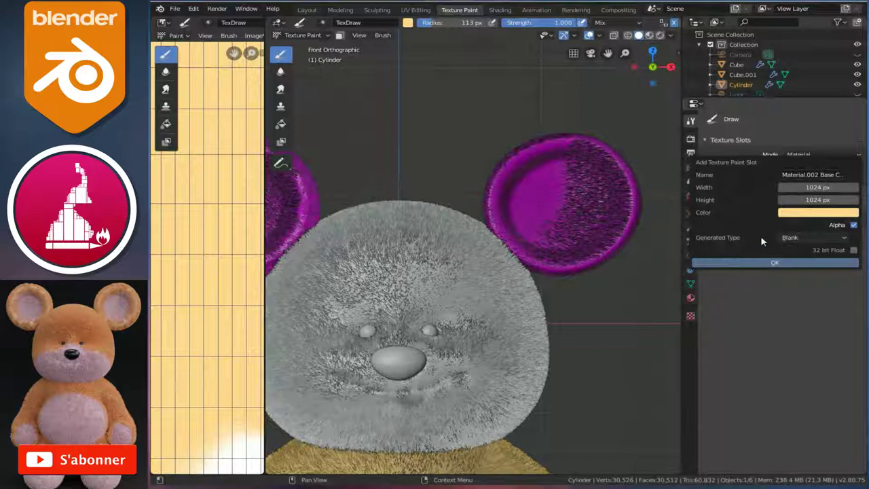
Step: Create the 1024 × 1024 yellow Base Color texture slot for the ears
{"action": "left_click", "coordinate": [775, 263]}
{"action": "scroll", "coordinate": [505, 256], "scroll_direction": "down", "scroll_amount": 3}
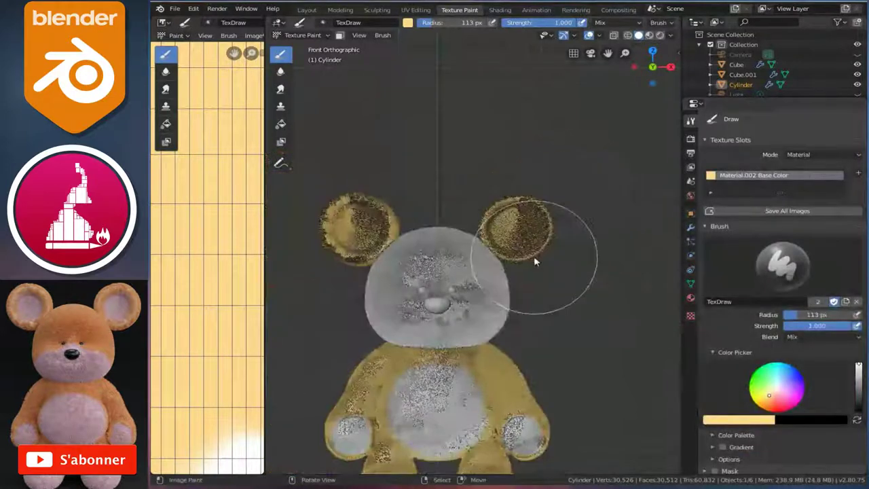
{"action": "scroll", "coordinate": [492, 275], "scroll_direction": "up", "scroll_amount": 4}
{"action": "scroll", "coordinate": [492, 275], "scroll_direction": "up", "scroll_amount": 2}
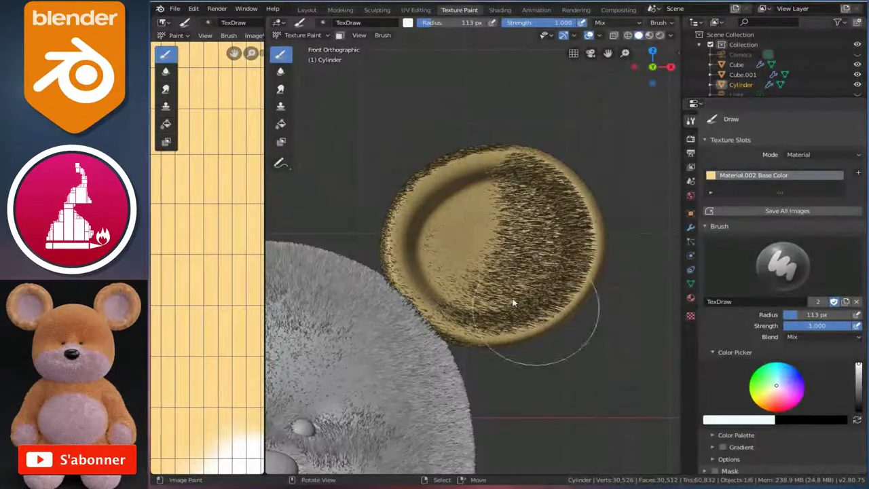
{"action": "scroll", "coordinate": [500, 285], "scroll_direction": "up", "scroll_amount": 3}
{"action": "scroll", "coordinate": [501, 285], "scroll_direction": "up", "scroll_amount": 3}
{"action": "scroll", "coordinate": [501, 286], "scroll_direction": "down", "scroll_amount": 1}
{"action": "scroll", "coordinate": [501, 285], "scroll_direction": "down", "scroll_amount": 3}
{"action": "scroll", "coordinate": [503, 261], "scroll_direction": "up", "scroll_amount": 3}
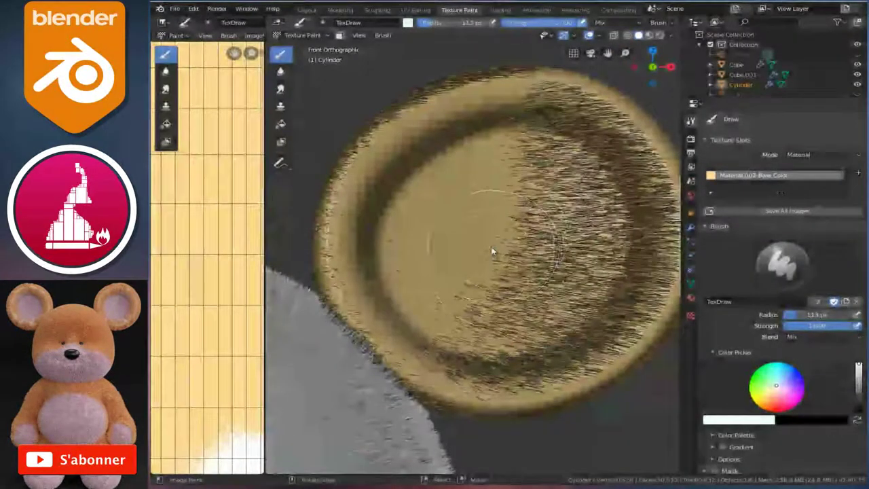
{"action": "scroll", "coordinate": [489, 238], "scroll_direction": "down", "scroll_amount": 3}
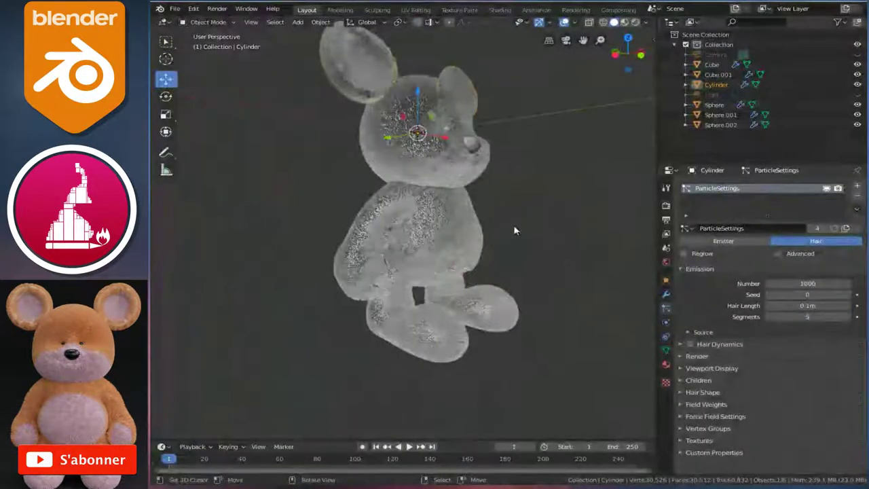
Step: Isolate the Cylinder ear mesh in Local view and enter Edit Mode
{"action": "mouse_move", "coordinate": [516, 229]}
{"action": "middle_mouse_down"}
{"action": "mouse_move", "coordinate": [446, 252]}
{"action": "mouse_move", "coordinate": [415, 276]}
{"action": "mouse_move", "coordinate": [418, 223]}
{"action": "mouse_move", "coordinate": [383, 223]}
{"action": "mouse_move", "coordinate": [454, 232]}
{"action": "mouse_move", "coordinate": [447, 227]}
{"action": "middle_mouse_up"}
{"action": "key", "text": "KP_Divide"}
{"action": "key", "text": "Tab"}
{"action": "scroll", "coordinate": [418, 223], "scroll_direction": "up", "scroll_amount": 2}
Step: Switch to edge selection and frame the ear mesh from the side
{"action": "key", "text": "ctrl+Tab"}
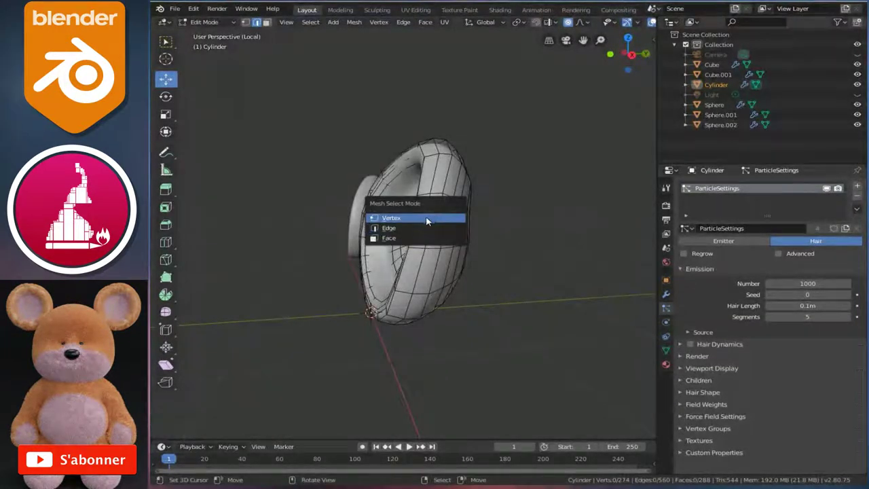
{"action": "left_click", "coordinate": [407, 228]}
{"action": "middle_click_drag", "start_coordinate": [408, 228], "coordinate": [378, 218]}
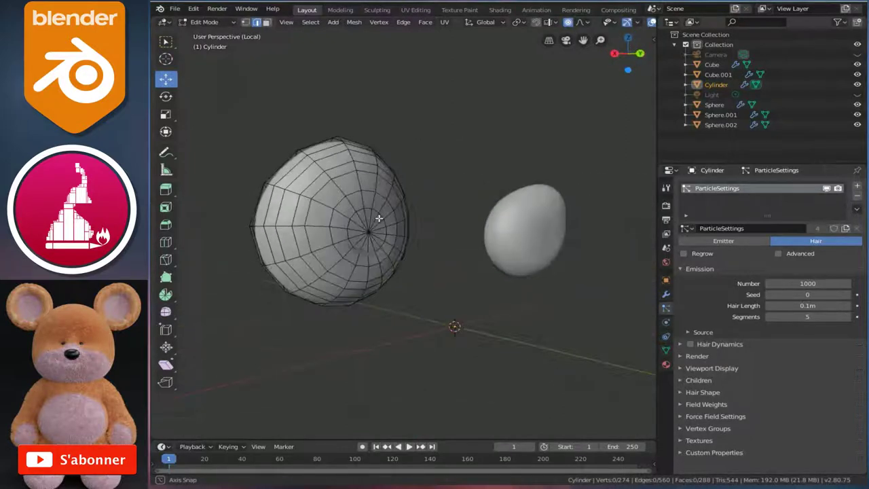
{"action": "left_click", "coordinate": [666, 294]}
{"action": "mouse_move", "coordinate": [407, 230]}
{"action": "middle_mouse_down"}
{"action": "mouse_move", "coordinate": [359, 330]}
{"action": "mouse_move", "coordinate": [301, 340]}
{"action": "mouse_move", "coordinate": [350, 306]}
{"action": "mouse_move", "coordinate": [331, 254]}
{"action": "mouse_move", "coordinate": [555, 355]}
{"action": "middle_mouse_up"}
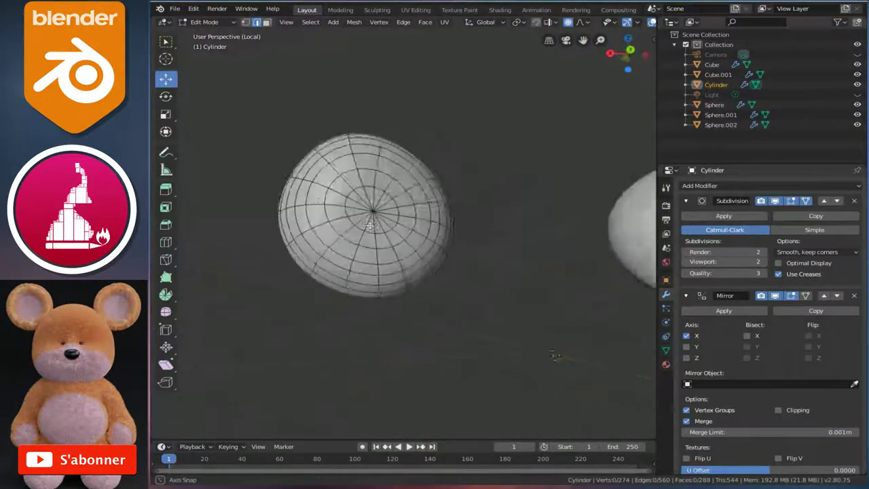
{"action": "key", "text": "KP_Decimal"}
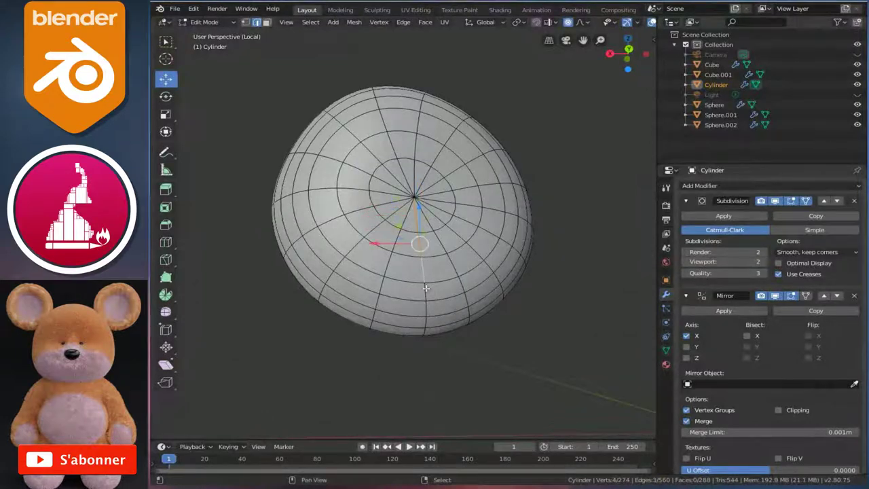
{"action": "mouse_move", "coordinate": [425, 291]}
{"action": "middle_mouse_down"}
{"action": "mouse_move", "coordinate": [424, 306]}
{"action": "mouse_move", "coordinate": [446, 297]}
{"action": "mouse_move", "coordinate": [444, 267]}
{"action": "mouse_move", "coordinate": [407, 403]}
{"action": "mouse_move", "coordinate": [537, 245]}
{"action": "mouse_move", "coordinate": [442, 313]}
{"action": "mouse_move", "coordinate": [441, 326]}
{"action": "mouse_move", "coordinate": [456, 329]}
{"action": "middle_mouse_up"}
Step: Mark the ear's rim edge loops as seams, then select the whole mesh
{"action": "key", "text": "ctrl+e"}
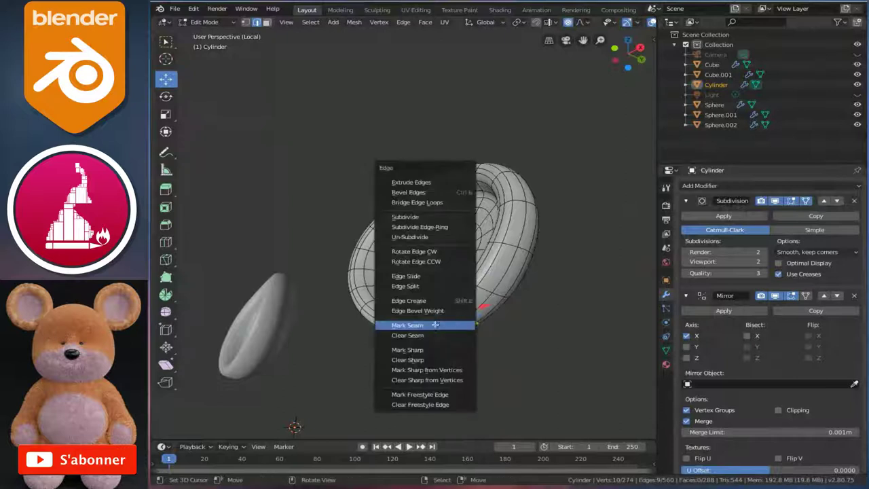
{"action": "left_click", "coordinate": [435, 324]}
{"action": "middle_click_drag", "start_coordinate": [429, 320], "coordinate": [431, 323]}
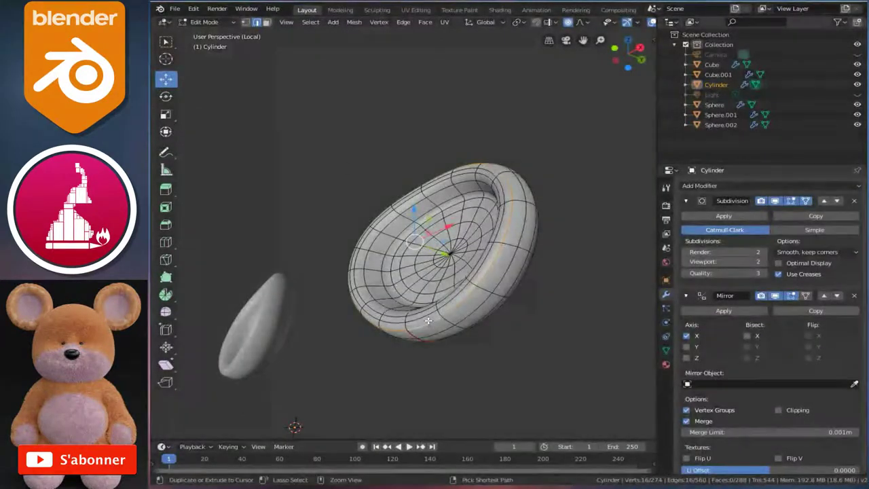
{"action": "key", "text": "ctrl+e"}
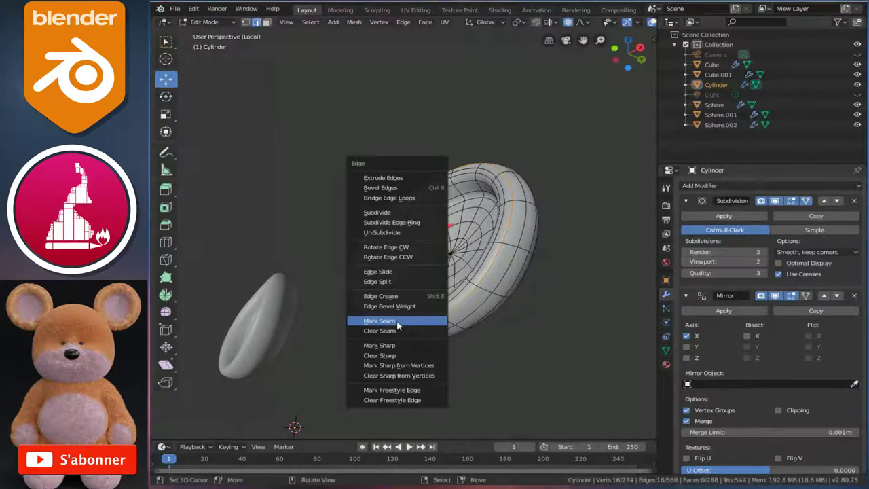
{"action": "left_click", "coordinate": [386, 327]}
{"action": "mouse_move", "coordinate": [518, 300]}
{"action": "middle_mouse_down"}
{"action": "mouse_move", "coordinate": [361, 317]}
{"action": "mouse_move", "coordinate": [512, 339]}
{"action": "middle_mouse_up"}
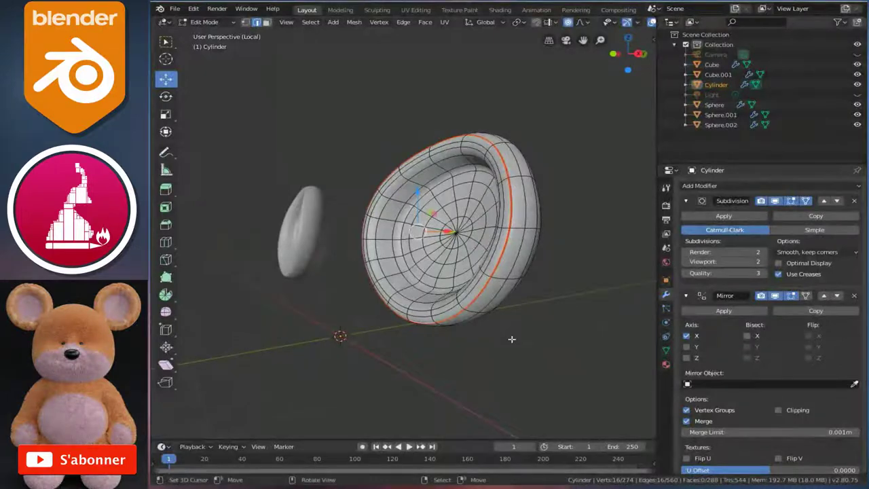
{"action": "key", "text": "a"}
{"action": "key", "text": "ctrl+e"}
{"action": "left_click", "coordinate": [502, 337]}
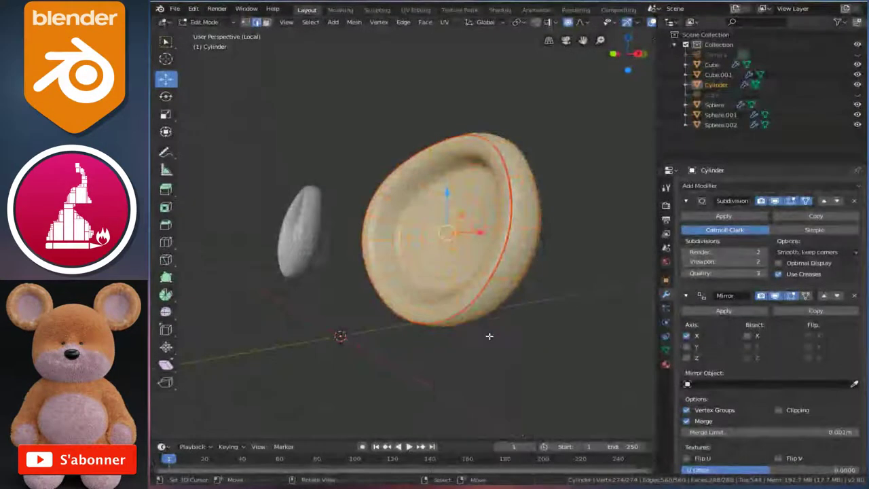
Step: Unwrap the Cylinder ear mesh along its marked seams
{"action": "left_click", "coordinate": [415, 10]}
{"action": "scroll", "coordinate": [333, 243], "scroll_direction": "down", "scroll_amount": 4}
{"action": "scroll", "coordinate": [334, 242], "scroll_direction": "down", "scroll_amount": 6}
{"action": "scroll", "coordinate": [333, 242], "scroll_direction": "up", "scroll_amount": 3}
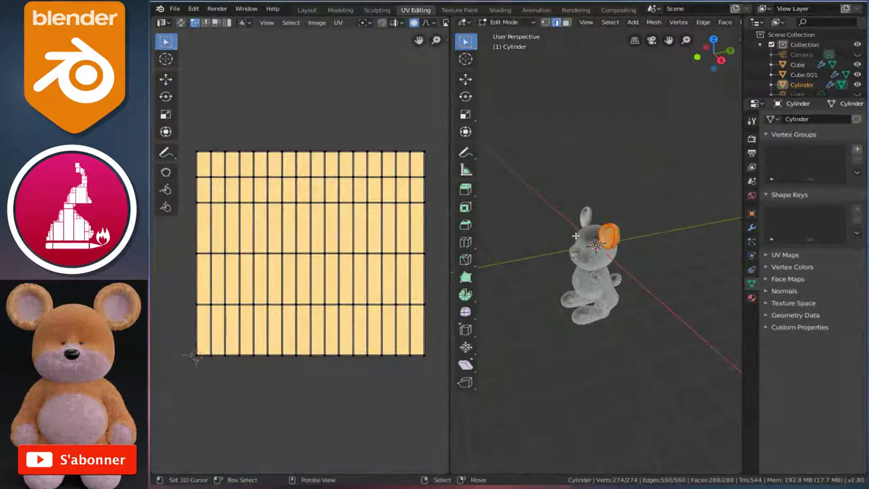
{"action": "scroll", "coordinate": [578, 240], "scroll_direction": "up", "scroll_amount": 4}
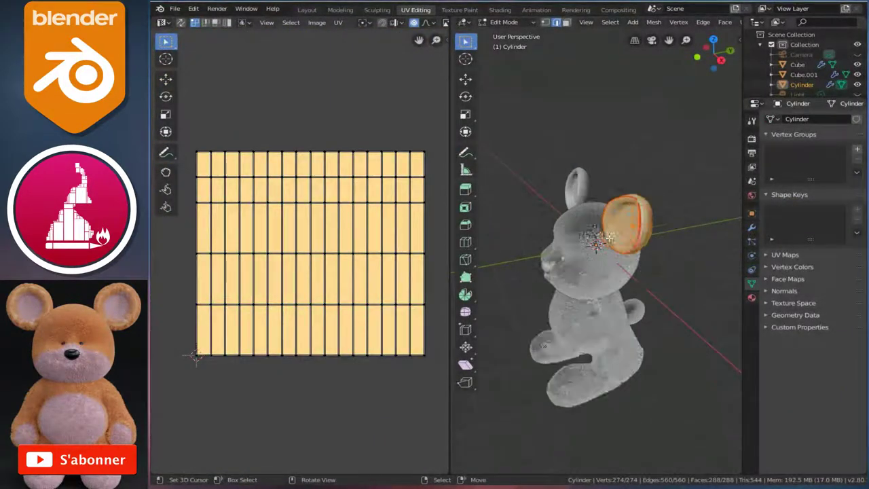
{"action": "scroll", "coordinate": [578, 239], "scroll_direction": "up", "scroll_amount": 3}
{"action": "mouse_move", "coordinate": [578, 239]}
{"action": "middle_mouse_down"}
{"action": "mouse_move", "coordinate": [541, 194]}
{"action": "mouse_move", "coordinate": [518, 295]}
{"action": "middle_mouse_up"}
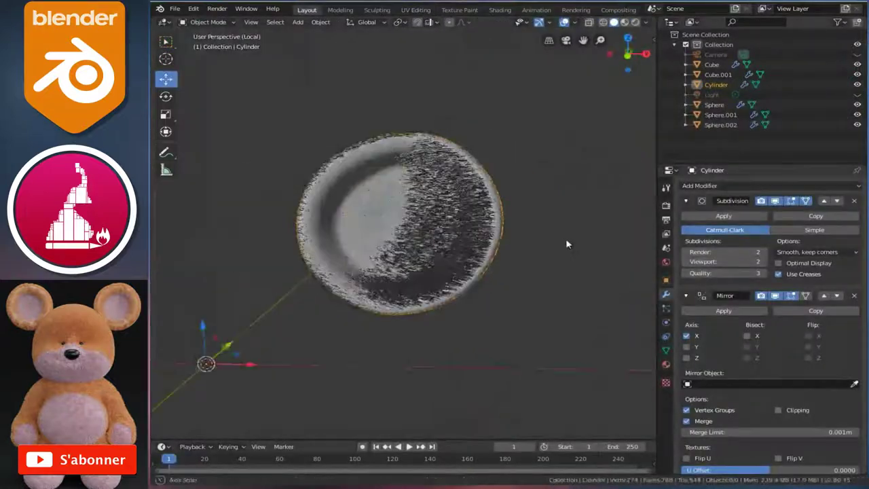
{"action": "mouse_move", "coordinate": [555, 239]}
{"action": "middle_mouse_down"}
{"action": "mouse_move", "coordinate": [342, 207]}
{"action": "mouse_move", "coordinate": [396, 158]}
{"action": "mouse_move", "coordinate": [490, 224]}
{"action": "mouse_move", "coordinate": [562, 245]}
{"action": "middle_mouse_up"}
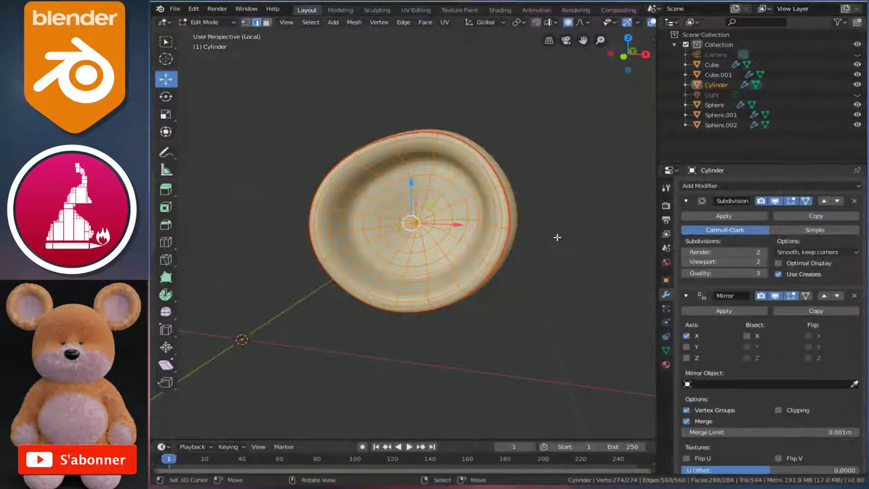
{"action": "key", "text": "u"}
{"action": "left_click", "coordinate": [525, 224]}
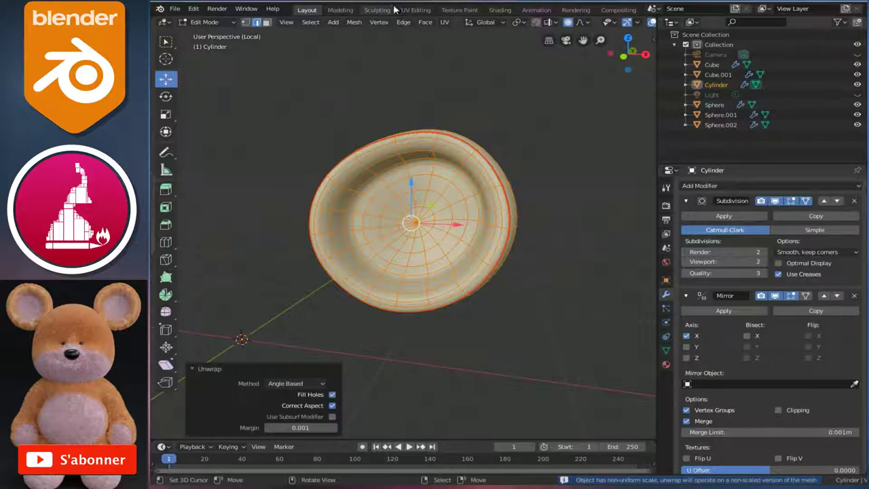
Step: Inspect the ear's two UV islands over the texture in the UV Editing workspace
{"action": "left_click", "coordinate": [417, 10]}
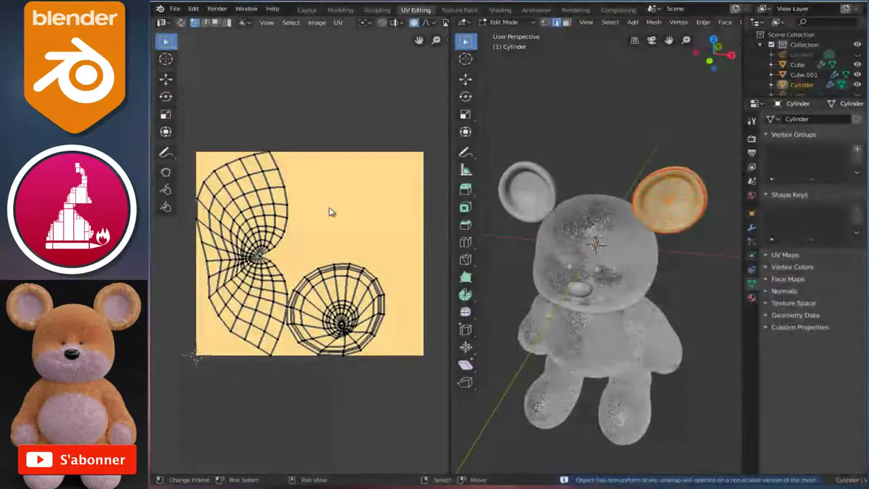
{"action": "middle_click_drag", "start_coordinate": [273, 280], "coordinate": [277, 224]}
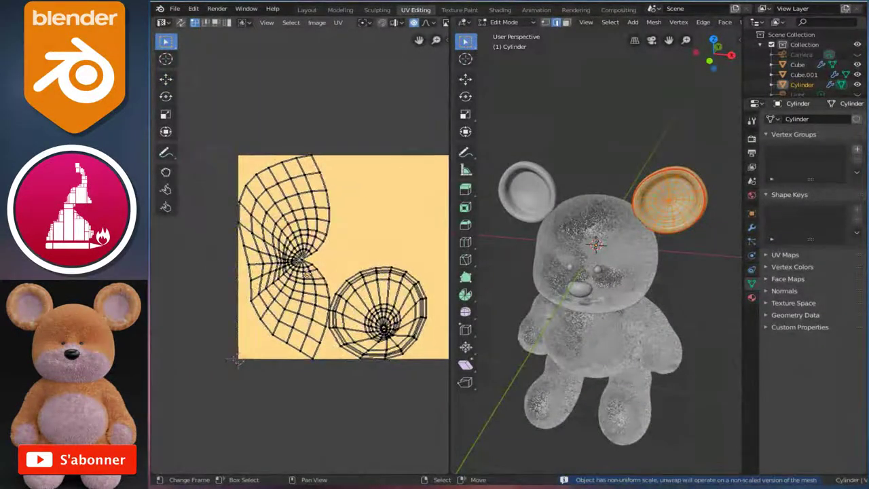
{"action": "scroll", "coordinate": [349, 271], "scroll_direction": "up", "scroll_amount": 3}
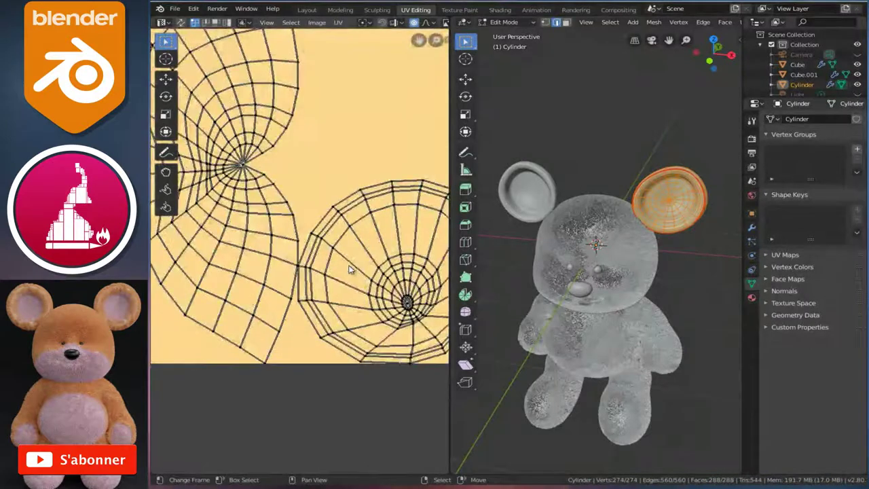
{"action": "scroll", "coordinate": [349, 270], "scroll_direction": "down", "scroll_amount": 2}
{"action": "scroll", "coordinate": [350, 270], "scroll_direction": "up", "scroll_amount": 2}
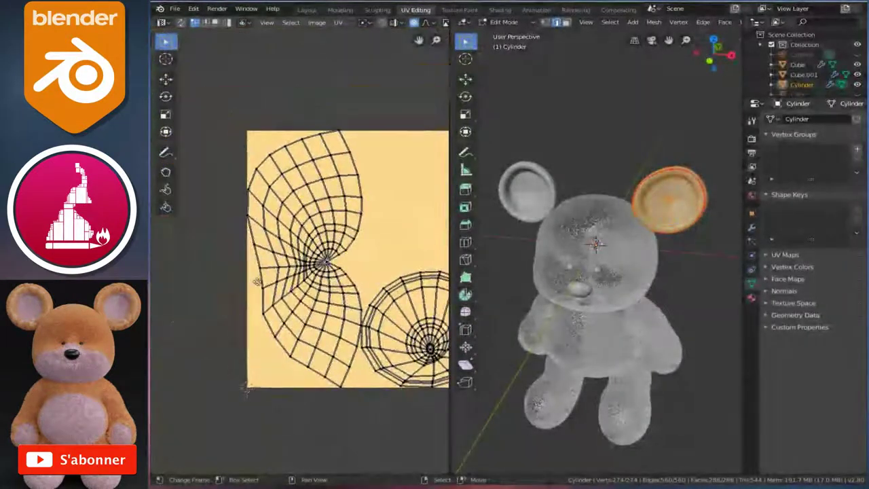
{"action": "scroll", "coordinate": [349, 270], "scroll_direction": "down", "scroll_amount": 2}
{"action": "middle_click_drag", "start_coordinate": [349, 270], "coordinate": [320, 285]}
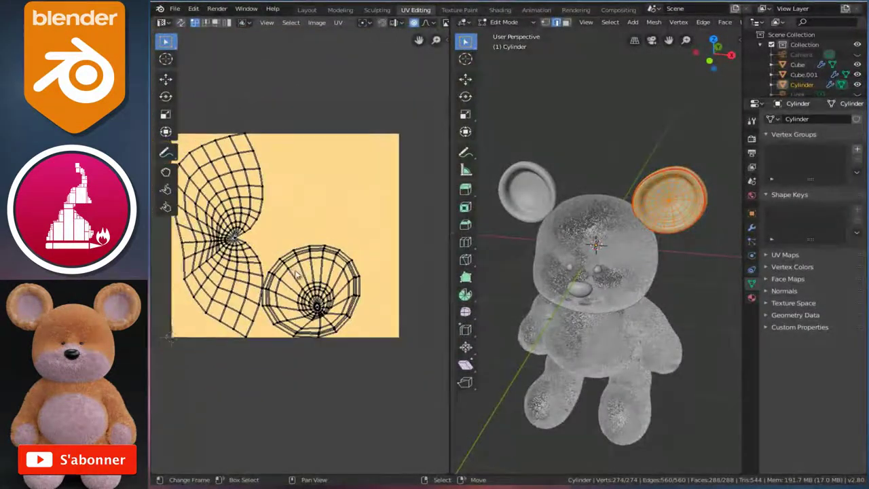
{"action": "left_click_drag", "start_coordinate": [450, 241], "coordinate": [444, 242]}
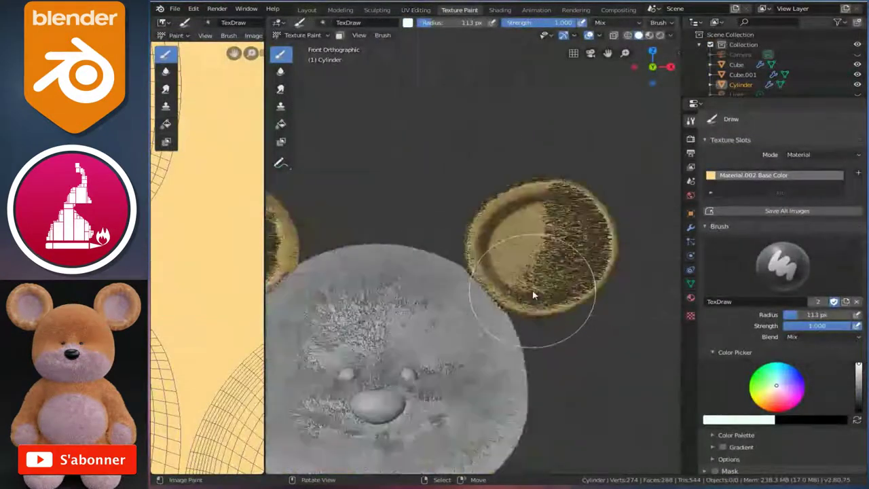
Step: Paint whitish-blue fur across the ear's inner surface, from upper corners down to the lower edge
{"action": "scroll", "coordinate": [533, 295], "scroll_direction": "up", "scroll_amount": 2}
{"action": "scroll", "coordinate": [527, 294], "scroll_direction": "up", "scroll_amount": 3}
{"action": "scroll", "coordinate": [494, 265], "scroll_direction": "up", "scroll_amount": 4}
{"action": "left_click", "coordinate": [468, 271]}
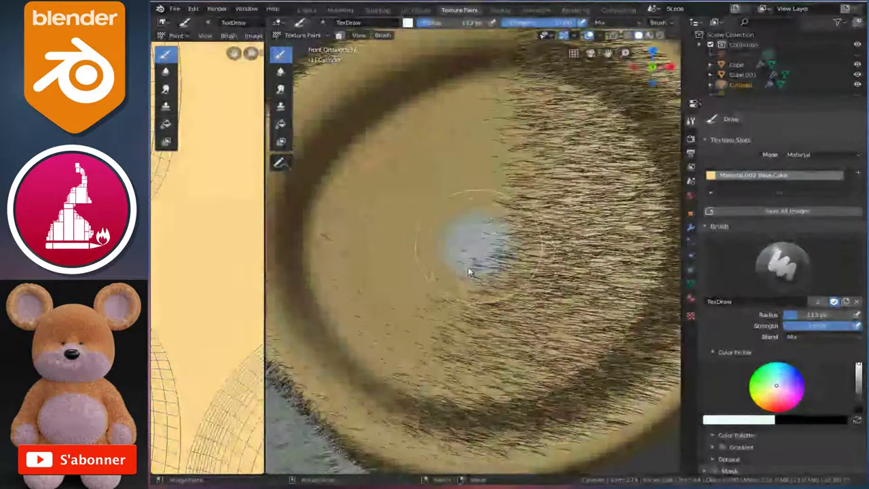
{"action": "mouse_move", "coordinate": [478, 257]}
{"action": "left_mouse_down"}
{"action": "mouse_move", "coordinate": [436, 288]}
{"action": "mouse_move", "coordinate": [417, 288]}
{"action": "mouse_move", "coordinate": [413, 215]}
{"action": "mouse_move", "coordinate": [558, 225]}
{"action": "mouse_move", "coordinate": [543, 285]}
{"action": "mouse_move", "coordinate": [577, 136]}
{"action": "mouse_move", "coordinate": [549, 128]}
{"action": "mouse_move", "coordinate": [483, 142]}
{"action": "mouse_move", "coordinate": [370, 224]}
{"action": "mouse_move", "coordinate": [368, 272]}
{"action": "mouse_move", "coordinate": [419, 353]}
{"action": "mouse_move", "coordinate": [506, 370]}
{"action": "mouse_move", "coordinate": [551, 337]}
{"action": "left_mouse_up"}
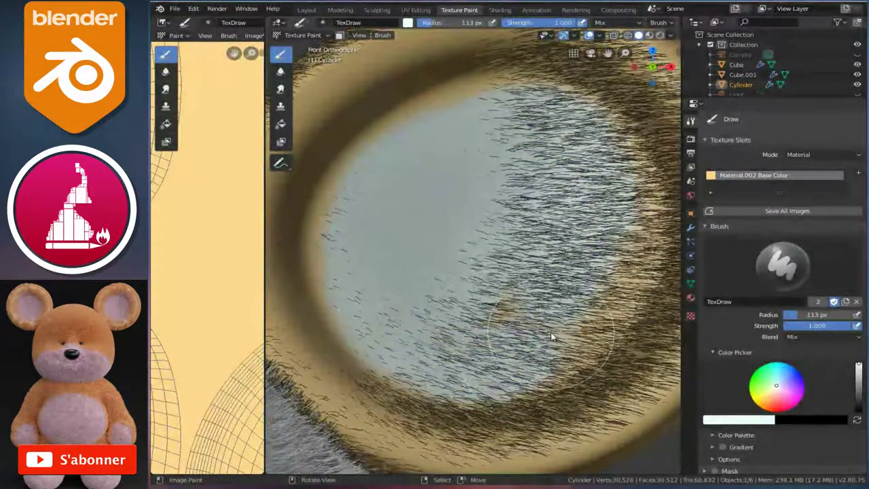
{"action": "scroll", "coordinate": [555, 327], "scroll_direction": "up", "scroll_amount": 1}
{"action": "mouse_move", "coordinate": [665, 184]}
{"action": "left_mouse_down"}
{"action": "mouse_move", "coordinate": [631, 112]}
{"action": "mouse_move", "coordinate": [596, 116]}
{"action": "left_mouse_up"}
{"action": "mouse_move", "coordinate": [531, 104]}
{"action": "left_mouse_down"}
{"action": "mouse_move", "coordinate": [450, 111]}
{"action": "mouse_move", "coordinate": [368, 136]}
{"action": "mouse_move", "coordinate": [328, 235]}
{"action": "left_mouse_up"}
{"action": "mouse_move", "coordinate": [330, 278]}
{"action": "left_mouse_down"}
{"action": "mouse_move", "coordinate": [355, 333]}
{"action": "mouse_move", "coordinate": [424, 380]}
{"action": "left_mouse_up"}
{"action": "mouse_move", "coordinate": [479, 386]}
{"action": "left_mouse_down"}
{"action": "mouse_move", "coordinate": [440, 382]}
{"action": "mouse_move", "coordinate": [412, 392]}
{"action": "left_mouse_up"}
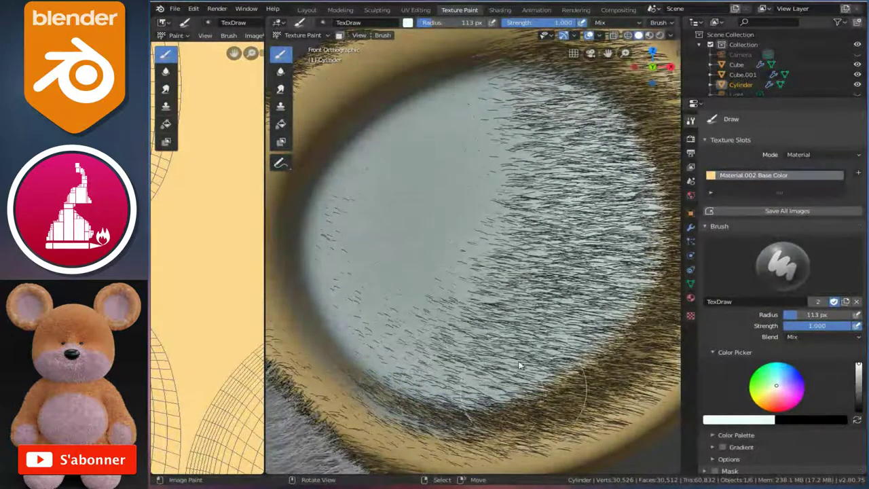
Step: Shrink the brush to 42 px and paint dark hair strokes along the lower ear rim
{"action": "scroll", "coordinate": [519, 365], "scroll_direction": "down", "scroll_amount": 5}
{"action": "scroll", "coordinate": [488, 306], "scroll_direction": "down", "scroll_amount": 3}
{"action": "scroll", "coordinate": [488, 305], "scroll_direction": "up", "scroll_amount": 6}
{"action": "scroll", "coordinate": [490, 308], "scroll_direction": "up", "scroll_amount": 2}
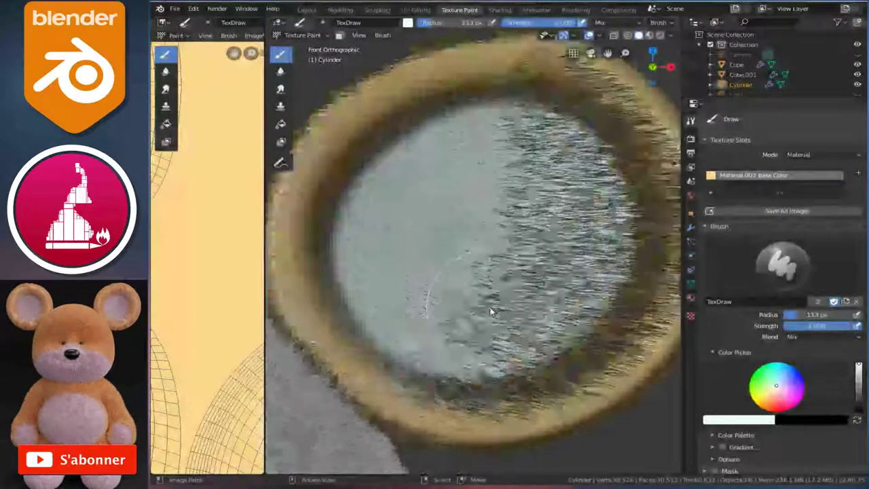
{"action": "scroll", "coordinate": [490, 309], "scroll_direction": "up", "scroll_amount": 2}
{"action": "scroll", "coordinate": [495, 367], "scroll_direction": "up", "scroll_amount": 2}
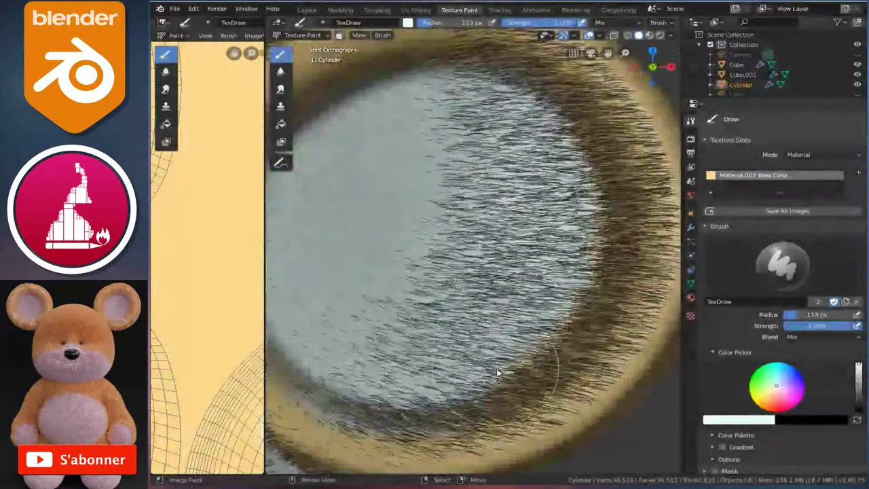
{"action": "scroll", "coordinate": [543, 204], "scroll_direction": "up", "scroll_amount": 1}
{"action": "scroll", "coordinate": [519, 274], "scroll_direction": "up", "scroll_amount": 1}
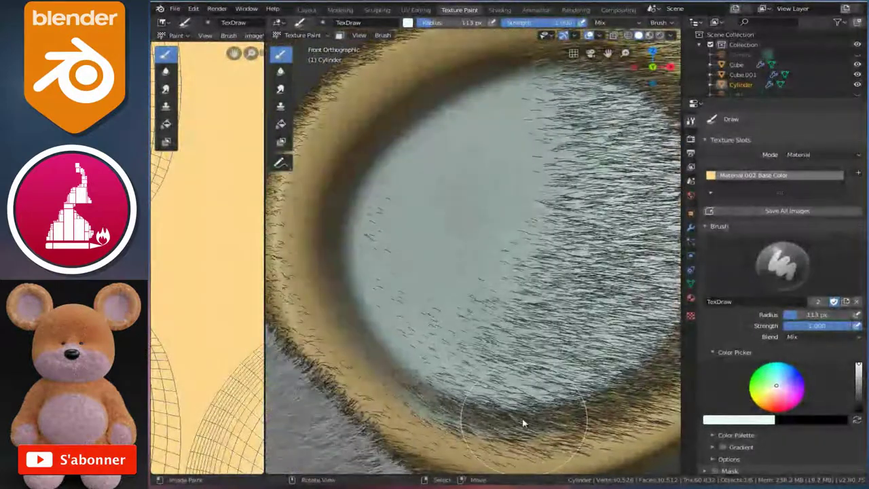
{"action": "key", "text": "f"}
{"action": "left_click", "coordinate": [476, 420]}
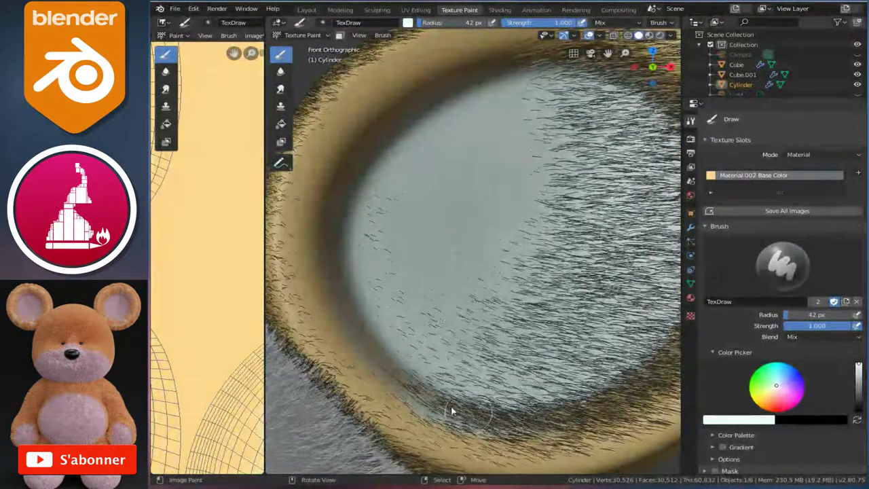
{"action": "mouse_move", "coordinate": [419, 387]}
{"action": "left_mouse_down"}
{"action": "mouse_move", "coordinate": [437, 400]}
{"action": "mouse_move", "coordinate": [367, 360]}
{"action": "left_mouse_up"}
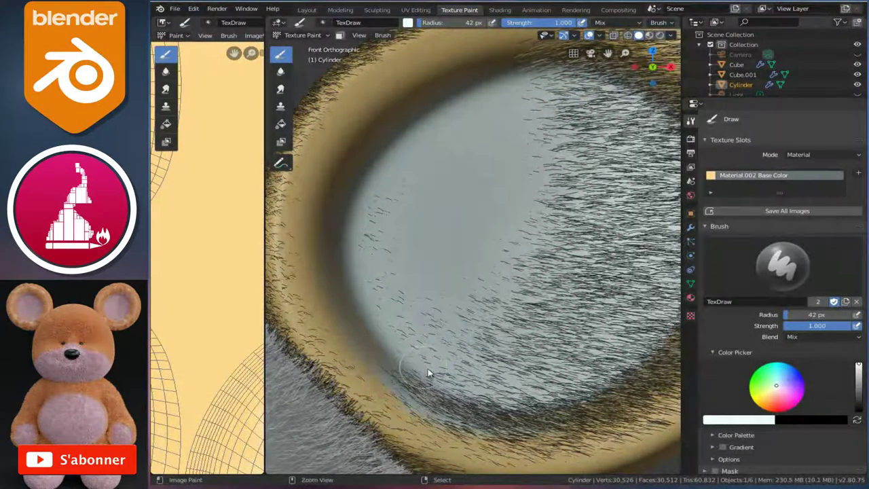
Step: Enlarge the brush to 65 px and paint darker fur near the top of the ear rim
{"action": "scroll", "coordinate": [450, 373], "scroll_direction": "down", "scroll_amount": 4}
{"action": "scroll", "coordinate": [454, 364], "scroll_direction": "up", "scroll_amount": 1}
{"action": "scroll", "coordinate": [454, 362], "scroll_direction": "up", "scroll_amount": 4}
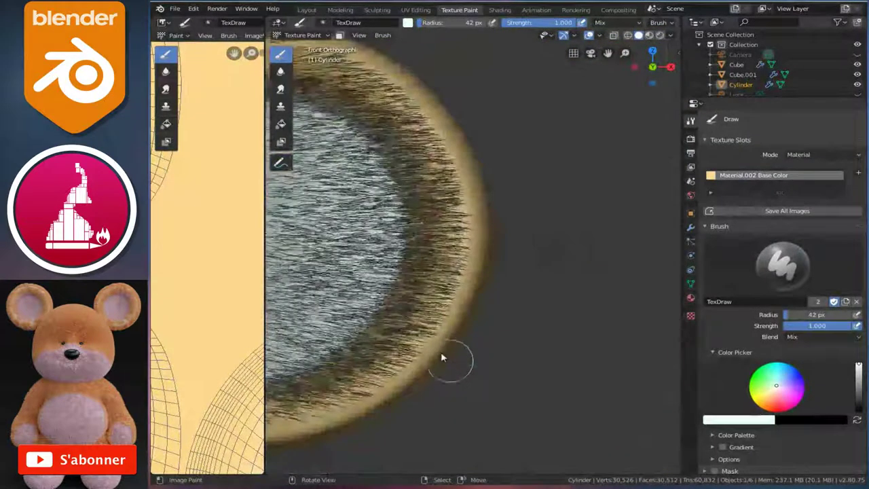
{"action": "scroll", "coordinate": [441, 356], "scroll_direction": "up", "scroll_amount": 2}
{"action": "scroll", "coordinate": [451, 346], "scroll_direction": "up", "scroll_amount": 1}
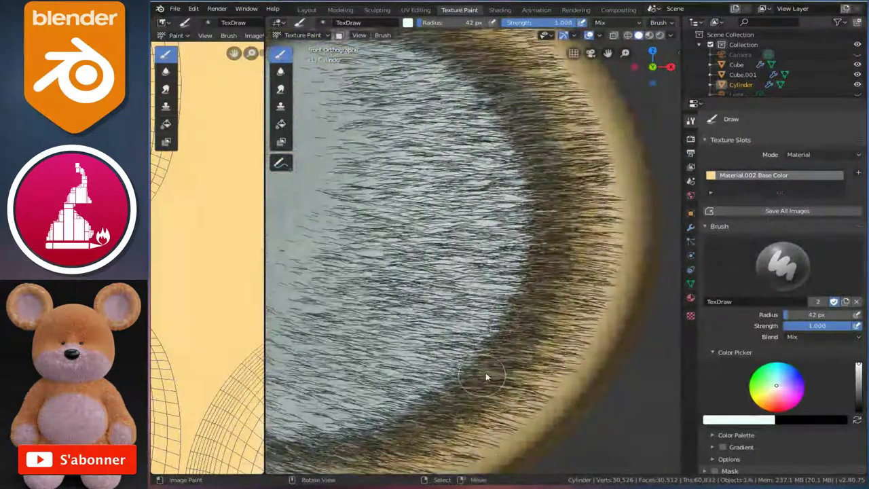
{"action": "key", "text": "f"}
{"action": "left_click", "coordinate": [516, 342]}
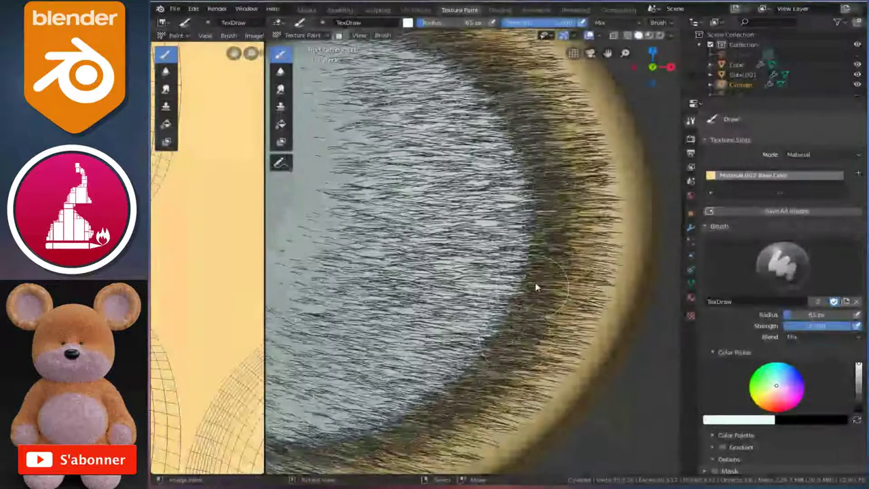
{"action": "left_click_drag", "start_coordinate": [509, 91], "coordinate": [471, 68]}
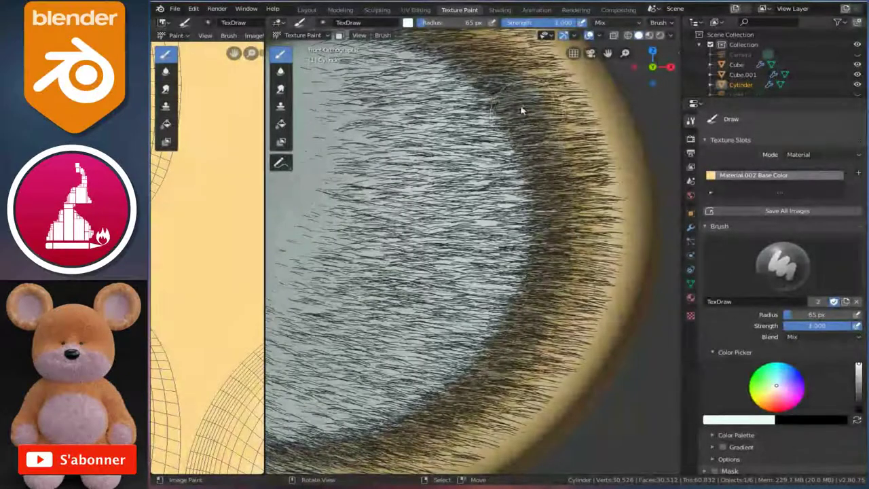
{"action": "scroll", "coordinate": [473, 170], "scroll_direction": "down", "scroll_amount": 3}
{"action": "scroll", "coordinate": [448, 271], "scroll_direction": "down", "scroll_amount": 2}
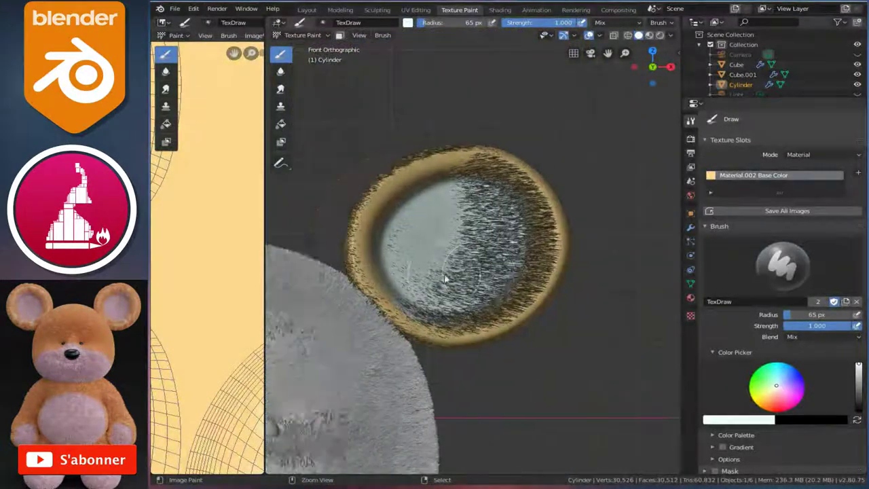
{"action": "scroll", "coordinate": [447, 281], "scroll_direction": "down", "scroll_amount": 4}
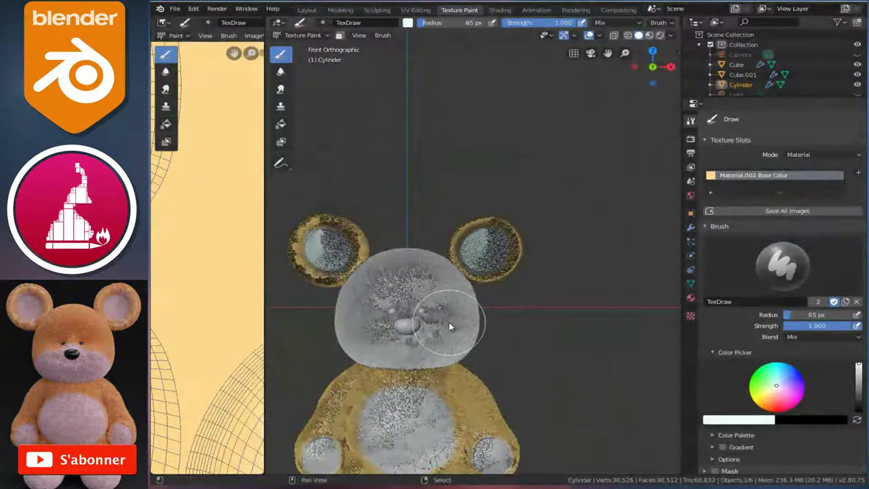
{"action": "scroll", "coordinate": [448, 321], "scroll_direction": "down", "scroll_amount": 3, "text": "shift"}
{"action": "scroll", "coordinate": [444, 301], "scroll_direction": "up", "scroll_amount": 3}
{"action": "scroll", "coordinate": [452, 290], "scroll_direction": "up", "scroll_amount": 1}
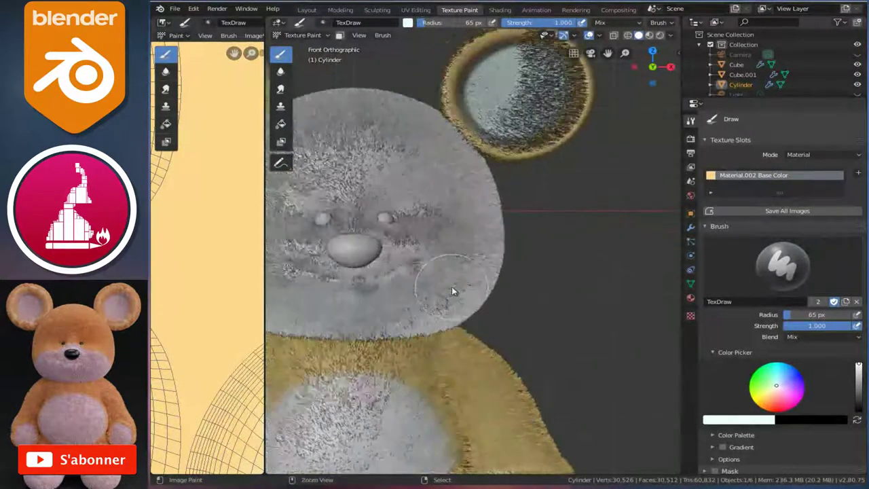
{"action": "scroll", "coordinate": [437, 291], "scroll_direction": "up", "scroll_amount": 2}
{"action": "scroll", "coordinate": [438, 290], "scroll_direction": "down", "scroll_amount": 5}
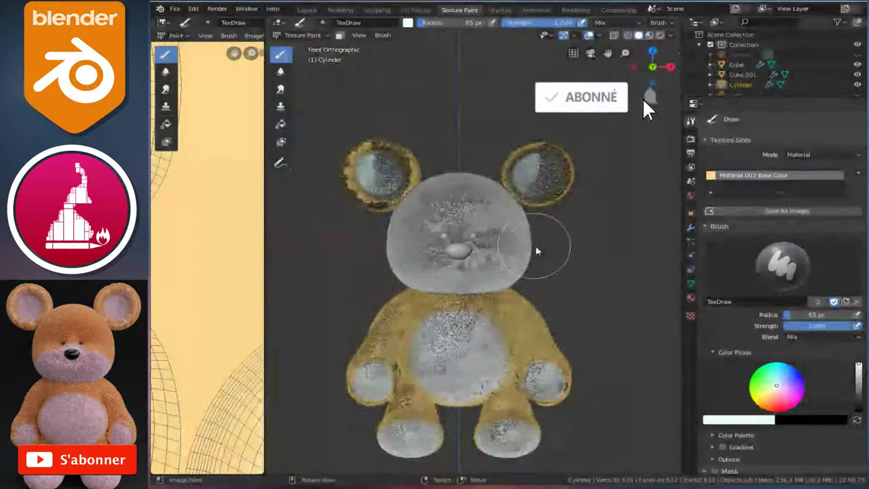
{"action": "scroll", "coordinate": [533, 271], "scroll_direction": "up", "scroll_amount": 2, "text": "shift"}
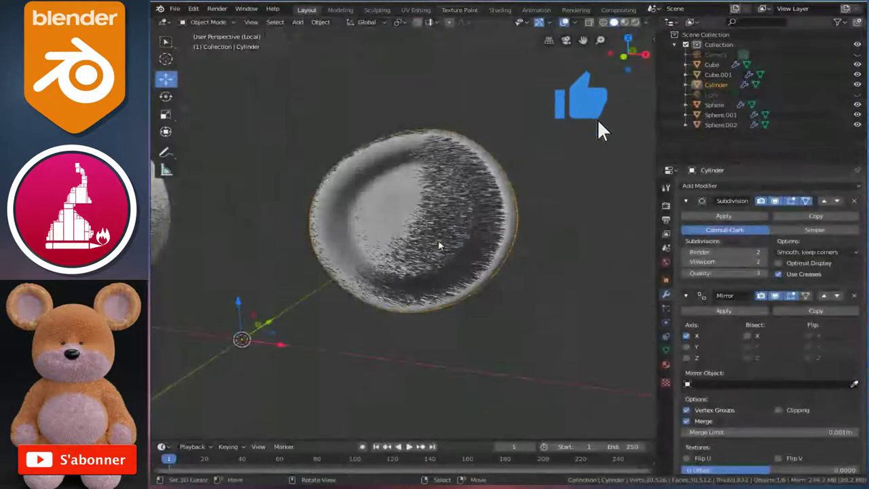
Step: Leave local view to show the whole bear and make the head Cube.001 active
{"action": "key", "text": "KP_Divide"}
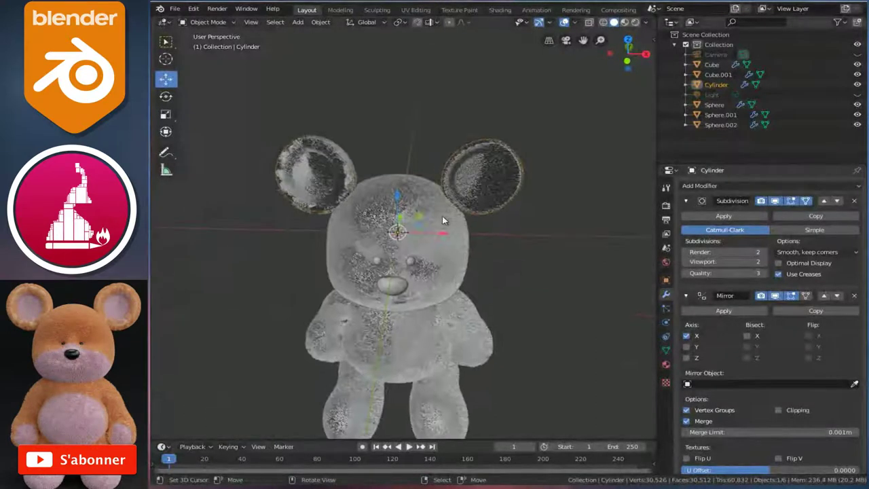
{"action": "left_click", "coordinate": [442, 216]}
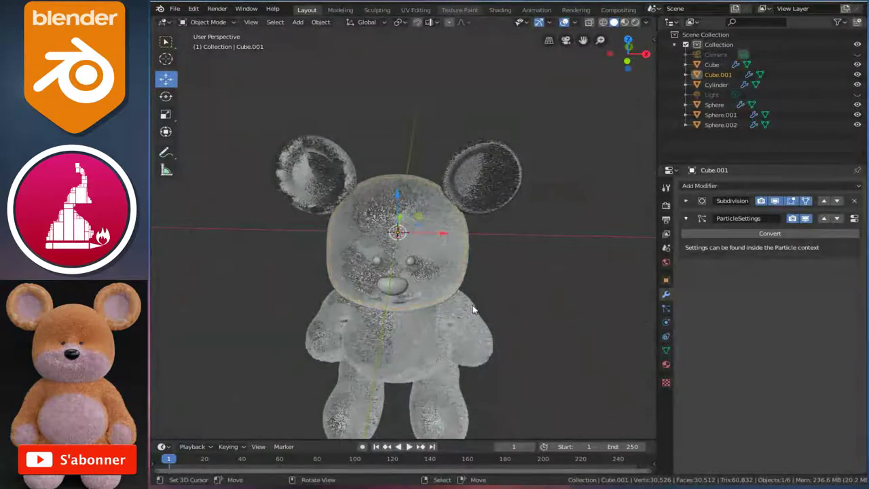
{"action": "scroll", "coordinate": [460, 341], "scroll_direction": "up", "scroll_amount": 3}
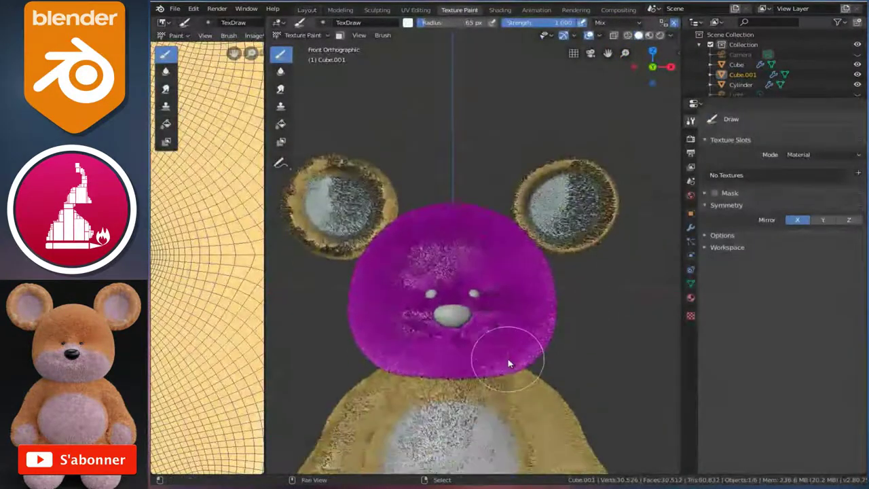
{"action": "scroll", "coordinate": [508, 359], "scroll_direction": "up", "scroll_amount": 3}
Step: Add a new Base Color paint texture to the head filled with pale gold FFDA90
{"action": "left_click", "coordinate": [858, 174]}
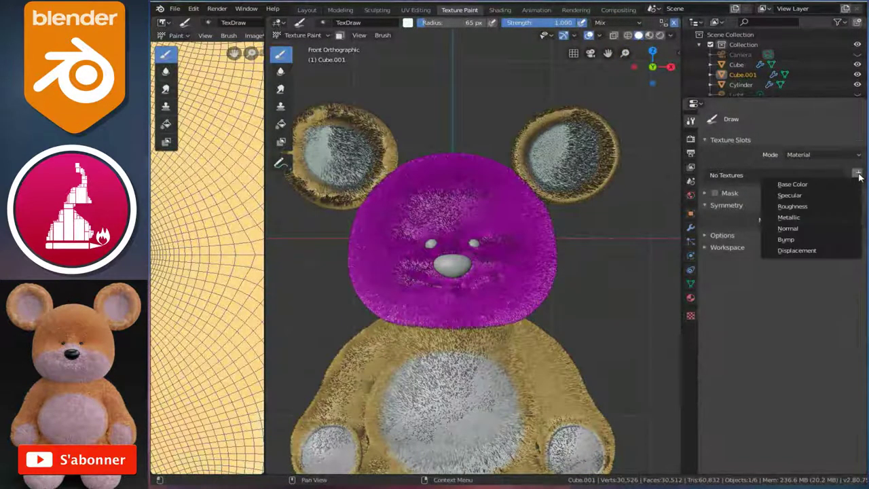
{"action": "left_click", "coordinate": [836, 182]}
{"action": "left_click", "coordinate": [822, 216]}
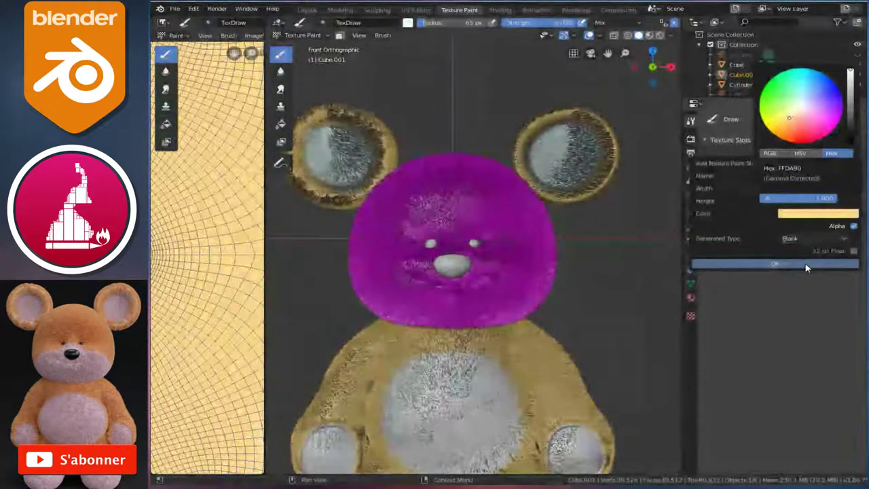
{"action": "left_click", "coordinate": [805, 266]}
{"action": "scroll", "coordinate": [509, 307], "scroll_direction": "up", "scroll_amount": 2}
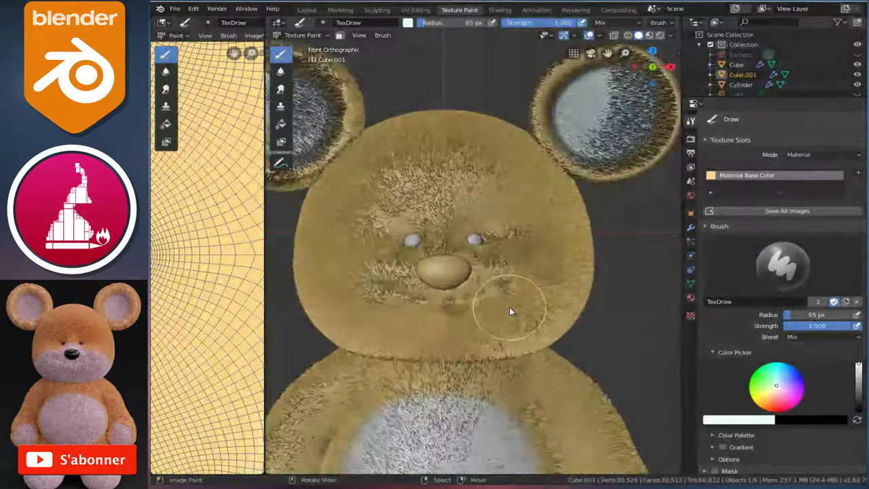
Step: Set the brush radius to 110 px and spread the pale cheek paint further down
{"action": "scroll", "coordinate": [553, 308], "scroll_direction": "down", "scroll_amount": 5}
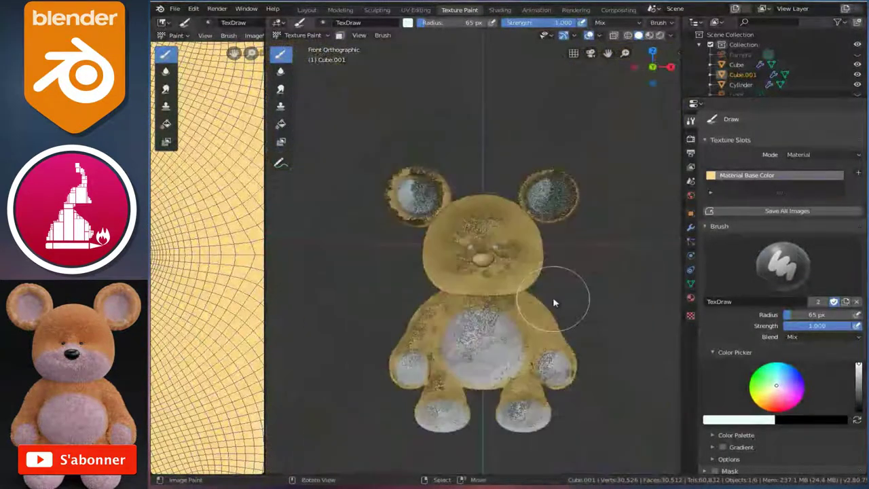
{"action": "scroll", "coordinate": [553, 297], "scroll_direction": "up", "scroll_amount": 4}
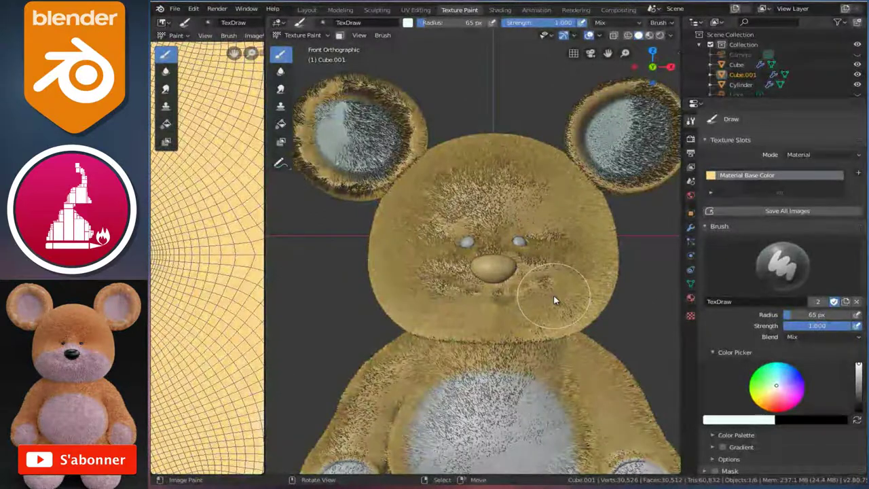
{"action": "scroll", "coordinate": [553, 299], "scroll_direction": "down", "scroll_amount": 2}
{"action": "scroll", "coordinate": [563, 300], "scroll_direction": "up", "scroll_amount": 3}
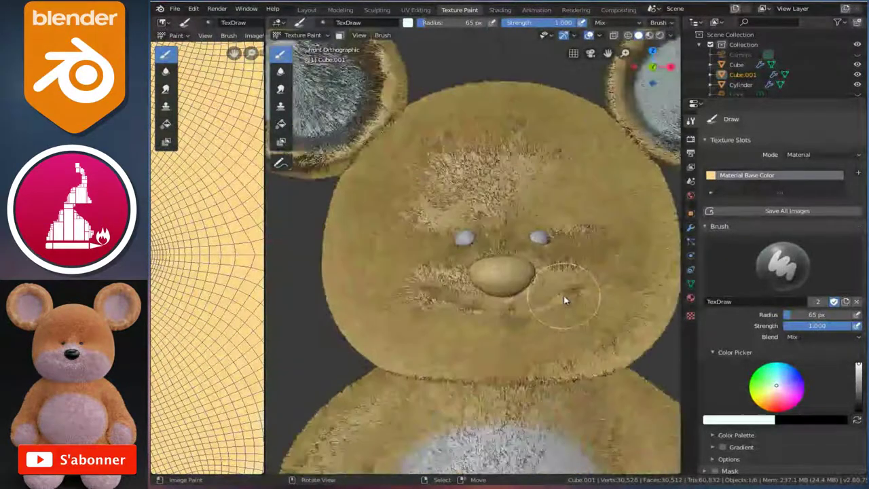
{"action": "scroll", "coordinate": [563, 300], "scroll_direction": "up", "scroll_amount": 2}
{"action": "scroll", "coordinate": [563, 300], "scroll_direction": "up", "scroll_amount": 2}
{"action": "scroll", "coordinate": [564, 300], "scroll_direction": "up", "scroll_amount": 1}
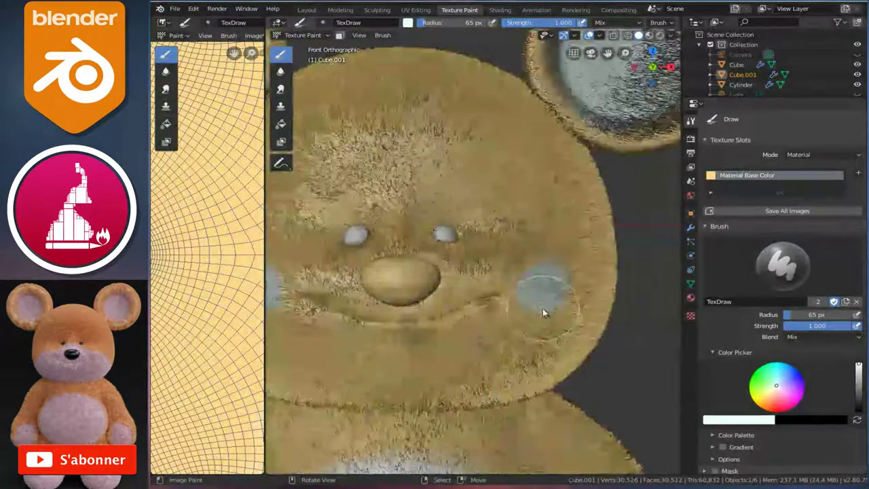
{"action": "scroll", "coordinate": [543, 309], "scroll_direction": "up", "scroll_amount": 2}
{"action": "scroll", "coordinate": [542, 308], "scroll_direction": "up", "scroll_amount": 1}
{"action": "key", "text": "f"}
{"action": "left_click", "coordinate": [593, 321]}
{"action": "left_click_drag", "start_coordinate": [581, 337], "coordinate": [582, 282]}
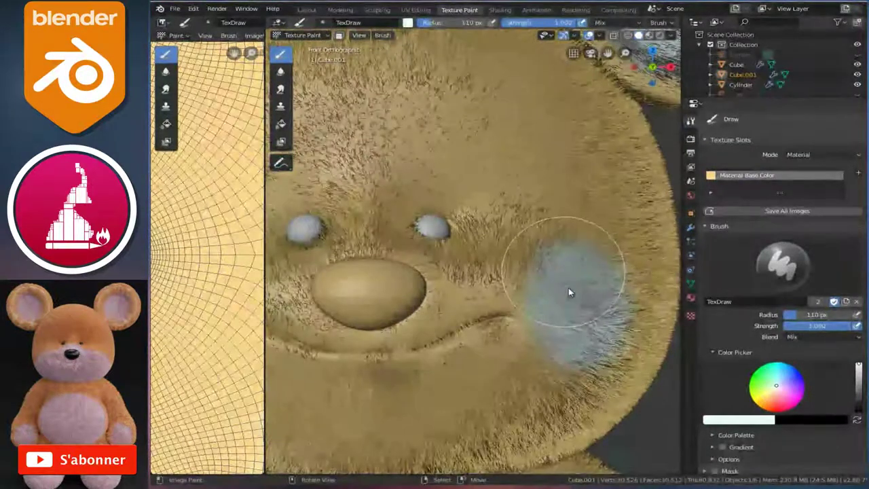
Step: With a 90 px brush, thicken the pale paint and extend it down toward the mouth
{"action": "key", "text": "f"}
{"action": "left_click", "coordinate": [587, 336]}
{"action": "mouse_move", "coordinate": [598, 338]}
{"action": "left_mouse_down"}
{"action": "mouse_move", "coordinate": [562, 358]}
{"action": "mouse_move", "coordinate": [520, 306]}
{"action": "mouse_move", "coordinate": [495, 308]}
{"action": "mouse_move", "coordinate": [558, 295]}
{"action": "mouse_move", "coordinate": [552, 287]}
{"action": "mouse_move", "coordinate": [513, 300]}
{"action": "left_mouse_up"}
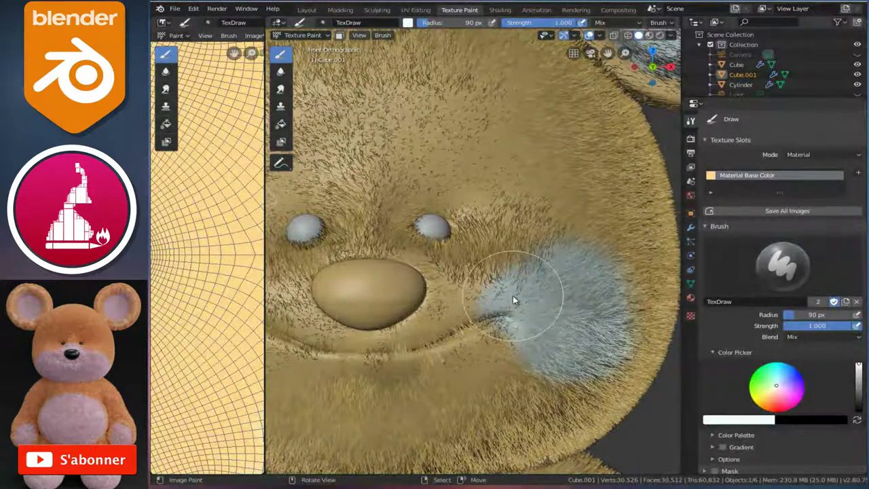
{"action": "scroll", "coordinate": [536, 304], "scroll_direction": "down", "scroll_amount": 3}
{"action": "scroll", "coordinate": [537, 305], "scroll_direction": "down", "scroll_amount": 1}
{"action": "scroll", "coordinate": [538, 305], "scroll_direction": "up", "scroll_amount": 2}
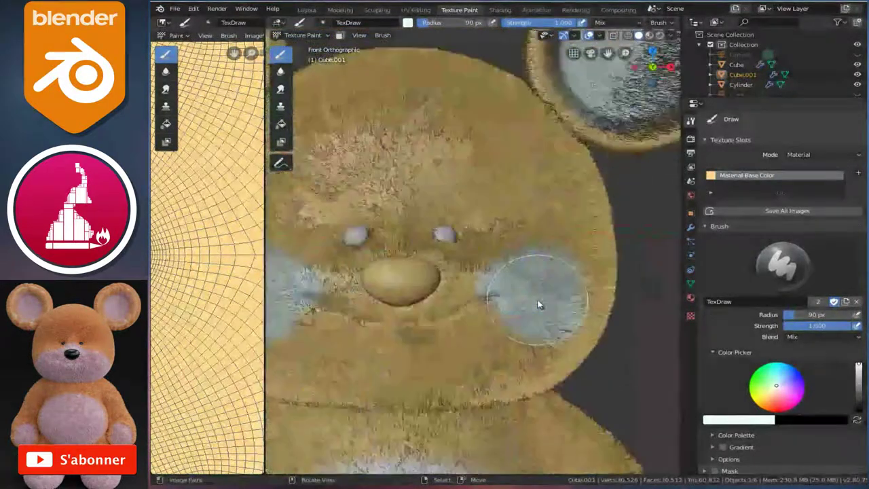
{"action": "scroll", "coordinate": [537, 305], "scroll_direction": "up", "scroll_amount": 1}
{"action": "mouse_move", "coordinate": [541, 343]}
{"action": "left_mouse_down"}
{"action": "mouse_move", "coordinate": [499, 387]}
{"action": "mouse_move", "coordinate": [412, 401]}
{"action": "mouse_move", "coordinate": [394, 398]}
{"action": "mouse_move", "coordinate": [473, 360]}
{"action": "mouse_move", "coordinate": [495, 332]}
{"action": "mouse_move", "coordinate": [368, 353]}
{"action": "left_mouse_up"}
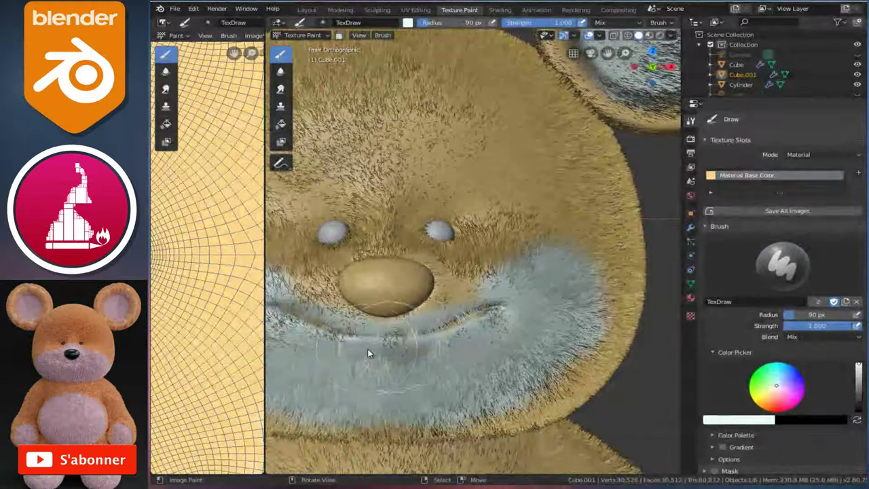
{"action": "scroll", "coordinate": [555, 340], "scroll_direction": "down", "scroll_amount": 5}
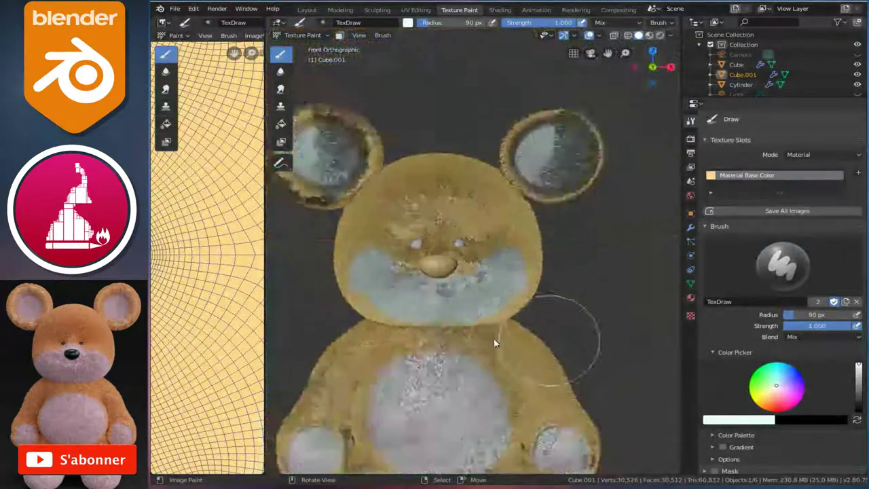
{"action": "scroll", "coordinate": [494, 343], "scroll_direction": "up", "scroll_amount": 5}
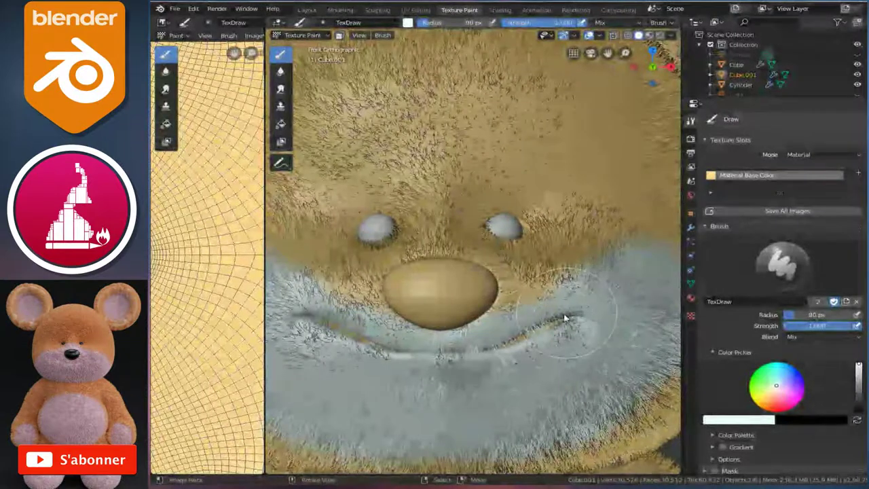
Step: Resize the brush to 43 px, then 101 px, and brighten the white fur along the lower cheek
{"action": "key", "text": "f"}
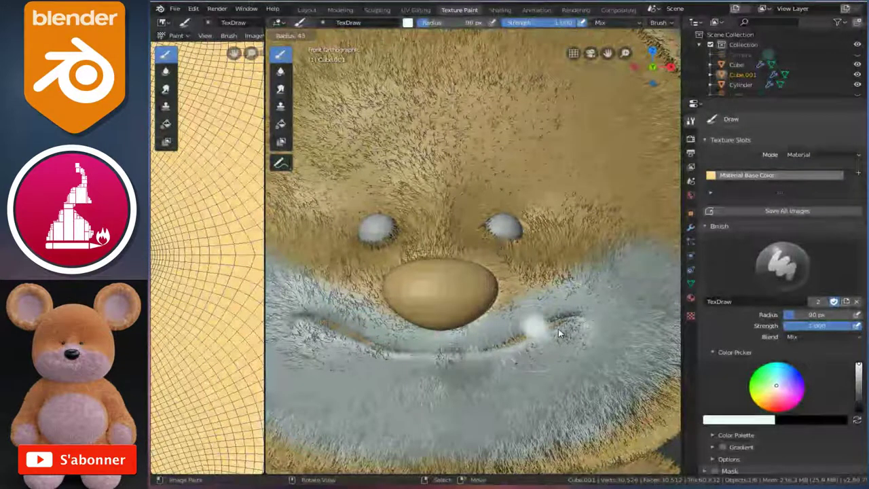
{"action": "left_click", "coordinate": [503, 314]}
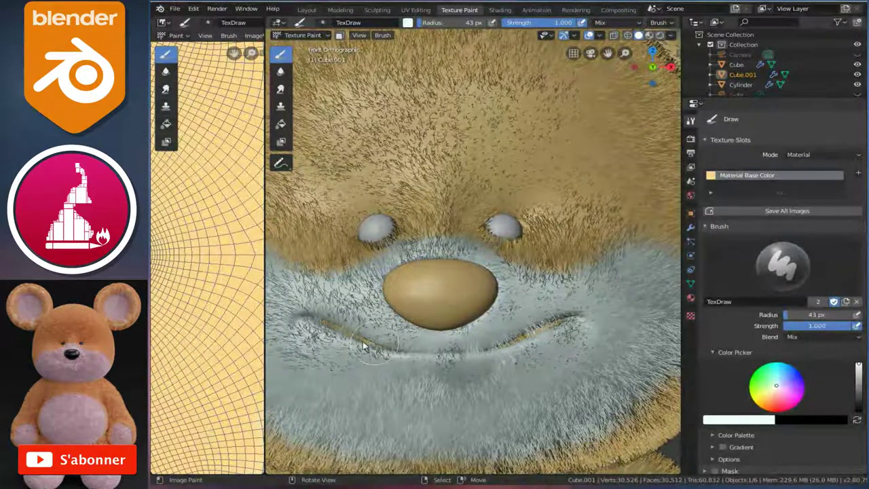
{"action": "scroll", "coordinate": [445, 338], "scroll_direction": "down", "scroll_amount": 5}
{"action": "scroll", "coordinate": [532, 296], "scroll_direction": "up", "scroll_amount": 3}
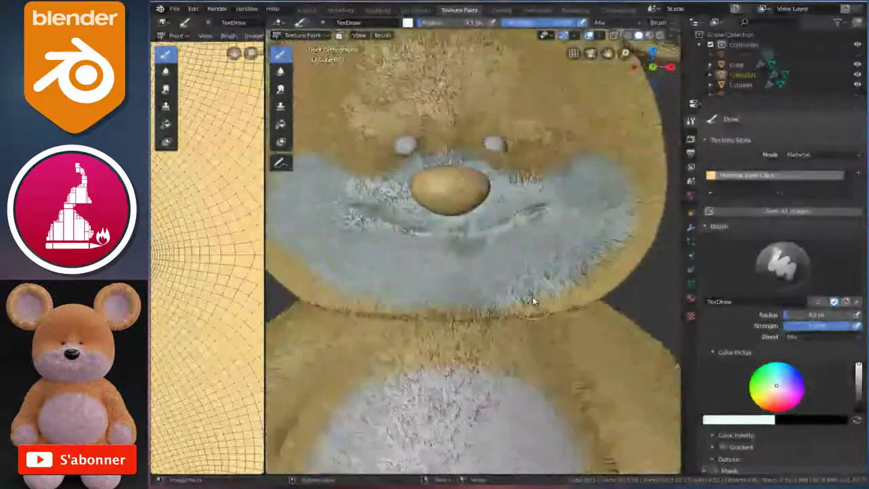
{"action": "key", "text": "f"}
{"action": "left_click", "coordinate": [577, 263]}
{"action": "scroll", "coordinate": [578, 263], "scroll_direction": "up", "scroll_amount": 2}
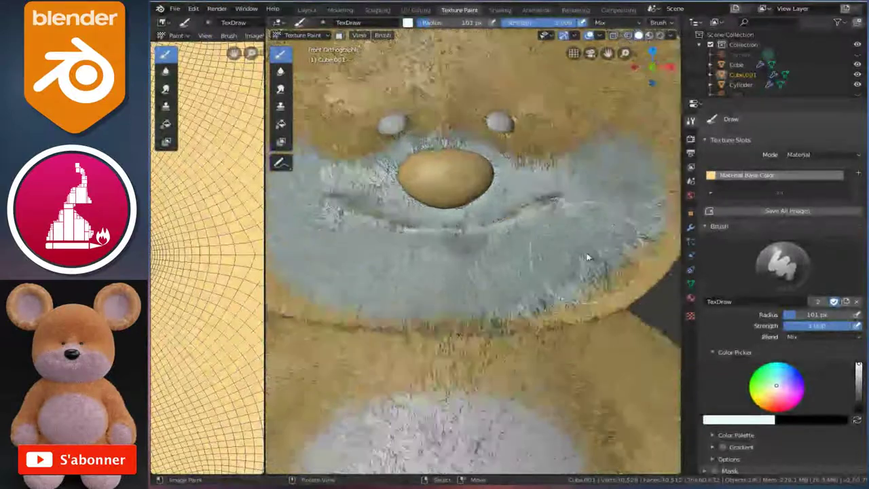
{"action": "scroll", "coordinate": [577, 263], "scroll_direction": "up", "scroll_amount": 1}
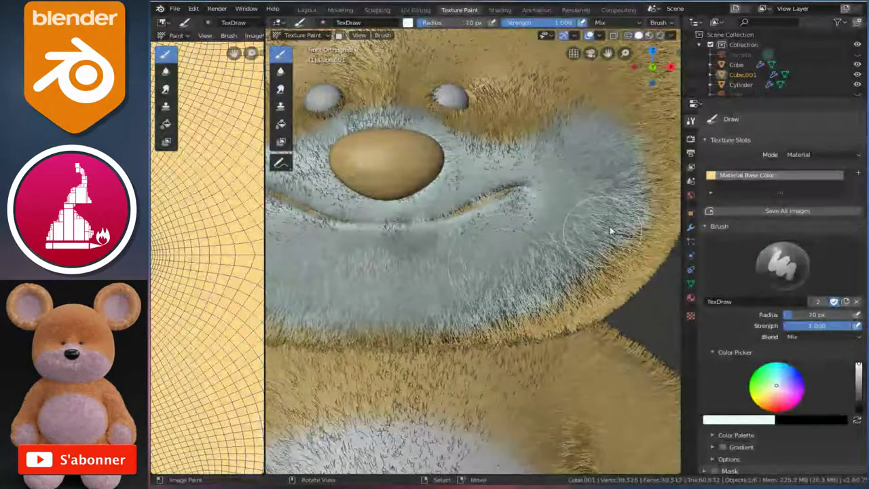
{"action": "mouse_move", "coordinate": [622, 219]}
{"action": "left_mouse_down"}
{"action": "mouse_move", "coordinate": [430, 328]}
{"action": "mouse_move", "coordinate": [445, 328]}
{"action": "mouse_move", "coordinate": [611, 224]}
{"action": "left_mouse_up"}
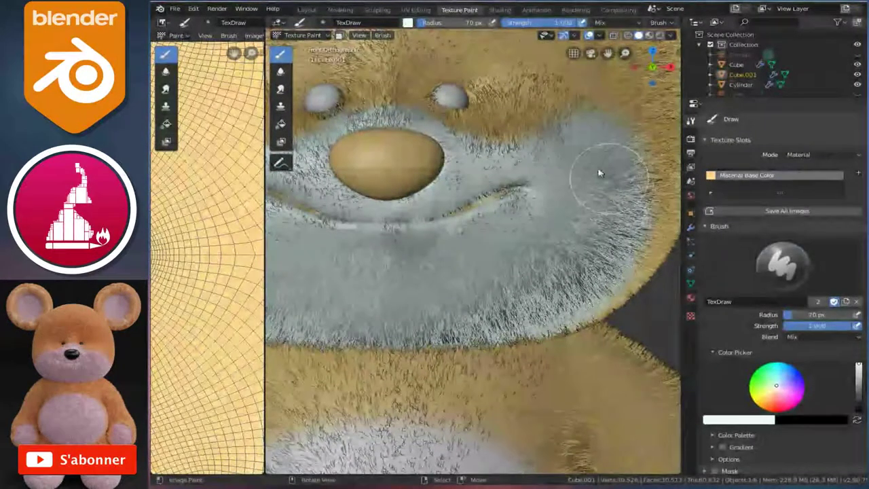
Step: Spread white paint down over the cheek and whiten the right cheek fur near its edge
{"action": "scroll", "coordinate": [462, 241], "scroll_direction": "down", "scroll_amount": 5}
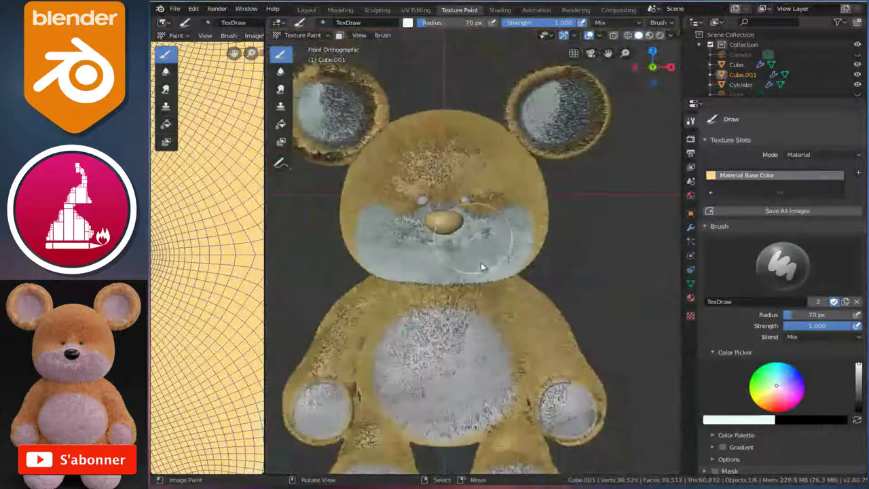
{"action": "scroll", "coordinate": [481, 262], "scroll_direction": "up", "scroll_amount": 4}
{"action": "scroll", "coordinate": [484, 267], "scroll_direction": "up", "scroll_amount": 2}
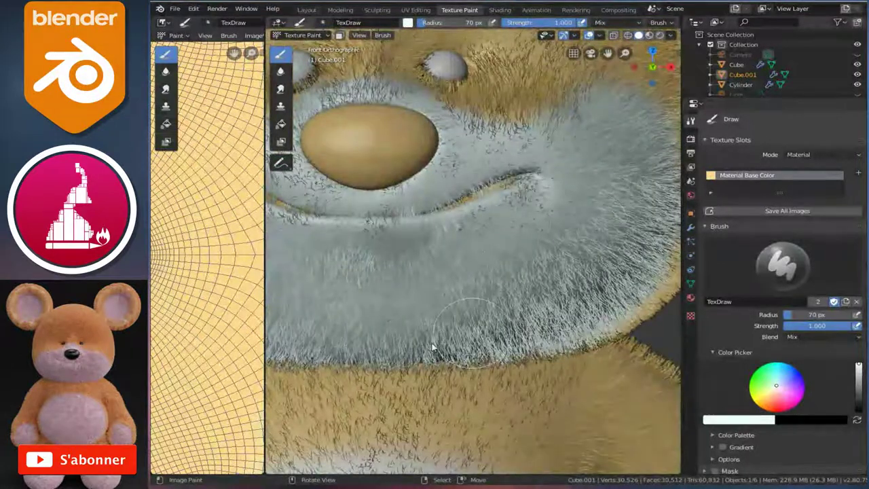
{"action": "scroll", "coordinate": [466, 311], "scroll_direction": "down", "scroll_amount": 4}
{"action": "scroll", "coordinate": [473, 287], "scroll_direction": "up", "scroll_amount": 1}
{"action": "scroll", "coordinate": [473, 287], "scroll_direction": "up", "scroll_amount": 3}
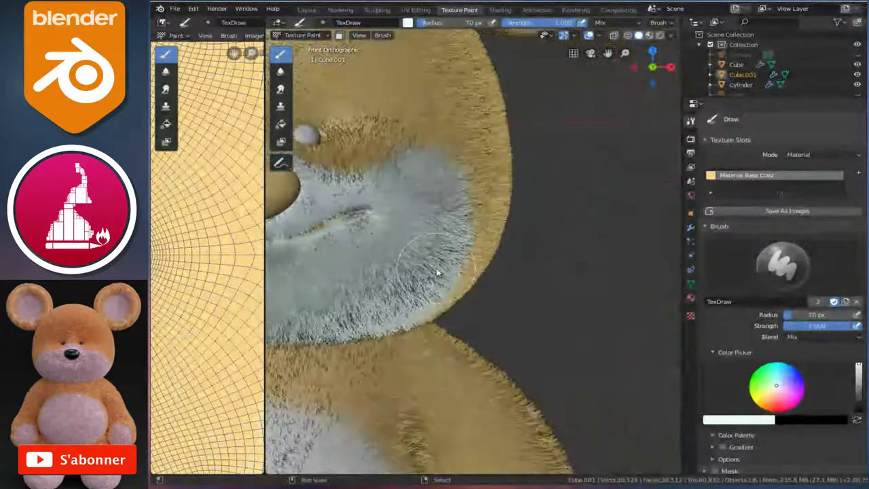
{"action": "scroll", "coordinate": [441, 247], "scroll_direction": "up", "scroll_amount": 2}
{"action": "mouse_move", "coordinate": [416, 201]}
{"action": "left_mouse_down"}
{"action": "mouse_move", "coordinate": [459, 317]}
{"action": "mouse_move", "coordinate": [412, 387]}
{"action": "left_mouse_up"}
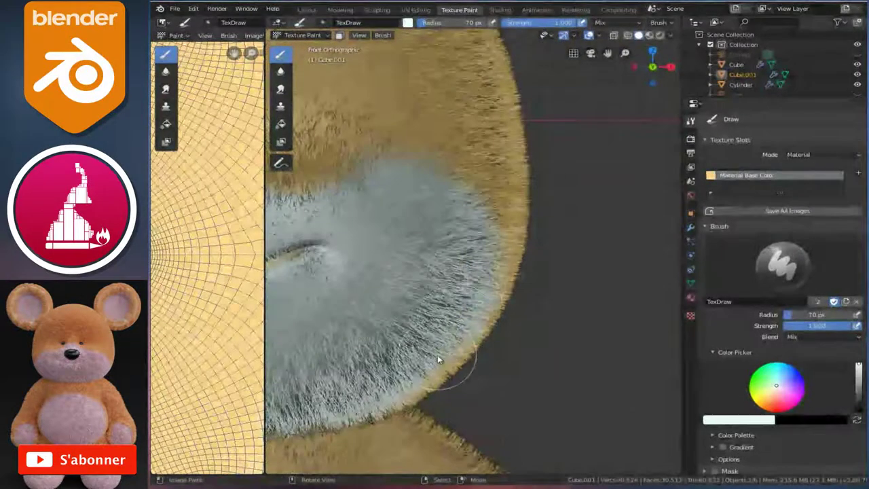
{"action": "scroll", "coordinate": [407, 346], "scroll_direction": "down", "scroll_amount": 4}
{"action": "scroll", "coordinate": [448, 316], "scroll_direction": "up", "scroll_amount": 3, "text": "ctrl"}
{"action": "middle_click_drag", "start_coordinate": [461, 321], "coordinate": [602, 299], "text": "ctrl"}
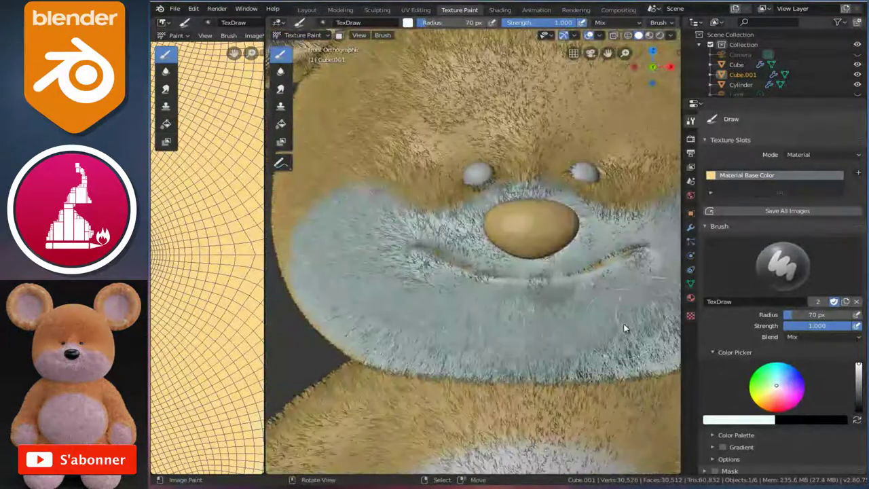
{"action": "mouse_move", "coordinate": [600, 268]}
{"action": "left_mouse_down"}
{"action": "mouse_move", "coordinate": [590, 261]}
{"action": "mouse_move", "coordinate": [515, 336]}
{"action": "left_mouse_up"}
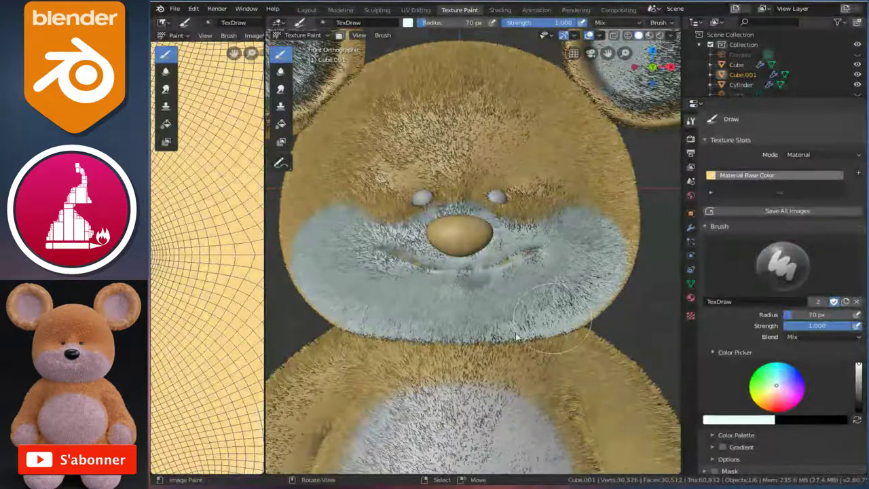
Step: Orbit to a perspective view and extend the white fur along the side of the head
{"action": "scroll", "coordinate": [408, 321], "scroll_direction": "down", "scroll_amount": 5}
{"action": "mouse_move", "coordinate": [408, 321]}
{"action": "middle_mouse_down"}
{"action": "mouse_move", "coordinate": [525, 298]}
{"action": "mouse_move", "coordinate": [507, 283]}
{"action": "middle_mouse_up"}
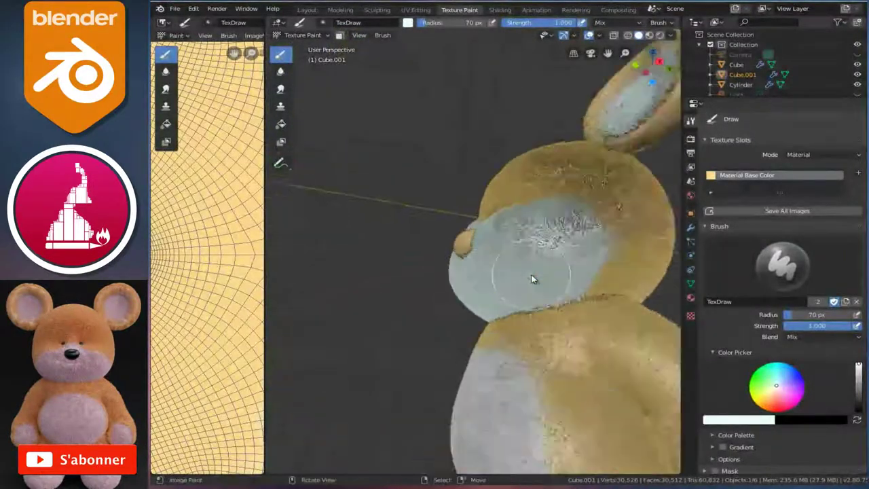
{"action": "scroll", "coordinate": [531, 284], "scroll_direction": "up", "scroll_amount": 6}
{"action": "scroll", "coordinate": [531, 284], "scroll_direction": "up", "scroll_amount": 3}
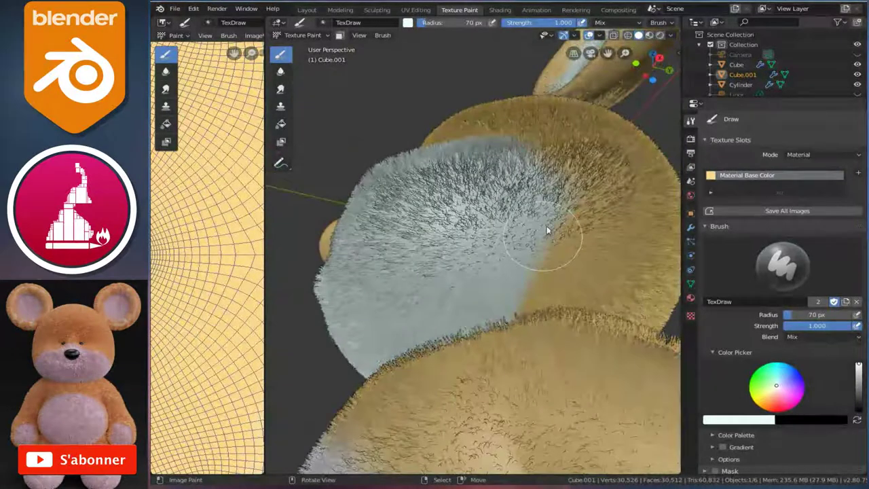
{"action": "mouse_move", "coordinate": [518, 312]}
{"action": "left_mouse_down"}
{"action": "mouse_move", "coordinate": [547, 270]}
{"action": "mouse_move", "coordinate": [551, 227]}
{"action": "left_mouse_up"}
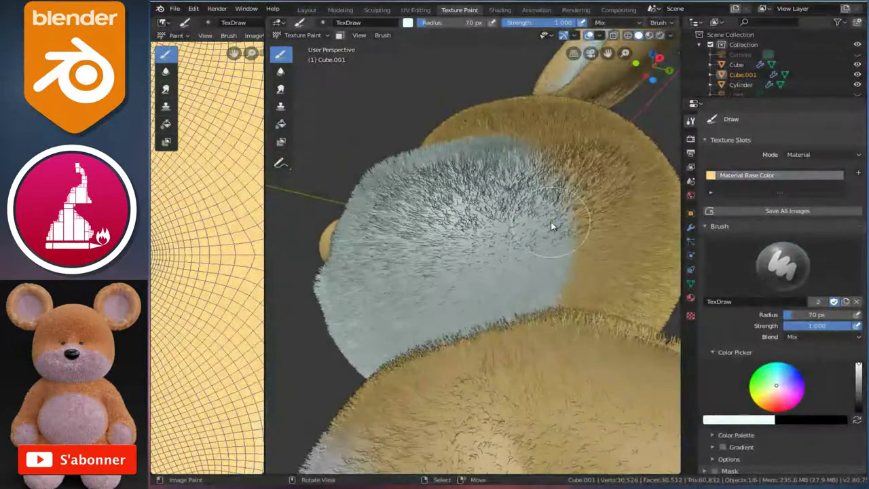
Step: Orbit back to face the bear and snap to front orthographic view
{"action": "scroll", "coordinate": [427, 342], "scroll_direction": "down", "scroll_amount": 4}
{"action": "mouse_move", "coordinate": [471, 296]}
{"action": "middle_mouse_down"}
{"action": "mouse_move", "coordinate": [559, 332]}
{"action": "mouse_move", "coordinate": [594, 362]}
{"action": "mouse_move", "coordinate": [543, 350]}
{"action": "mouse_move", "coordinate": [493, 281]}
{"action": "middle_mouse_up"}
{"action": "scroll", "coordinate": [559, 332], "scroll_direction": "up", "scroll_amount": 2}
{"action": "scroll", "coordinate": [543, 350], "scroll_direction": "down", "scroll_amount": 3}
{"action": "scroll", "coordinate": [493, 281], "scroll_direction": "up", "scroll_amount": 4}
{"action": "scroll", "coordinate": [493, 277], "scroll_direction": "up", "scroll_amount": 1}
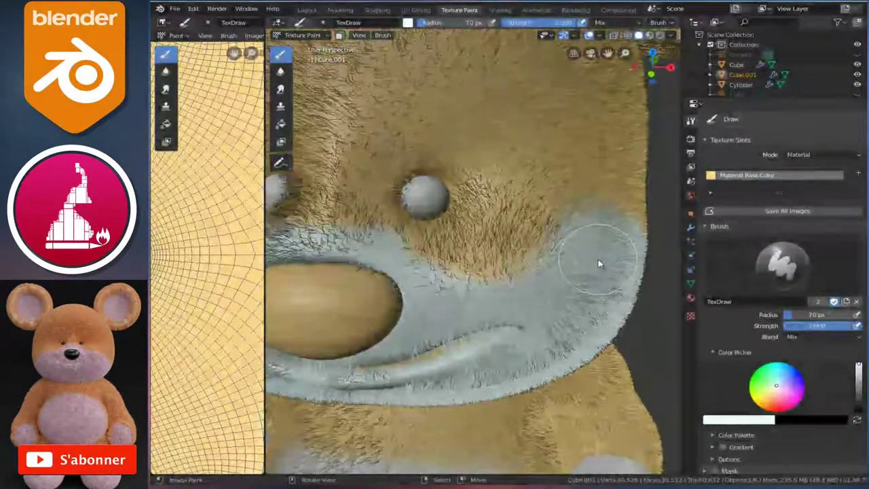
{"action": "mouse_move", "coordinate": [378, 310]}
{"action": "middle_mouse_down"}
{"action": "mouse_move", "coordinate": [388, 296]}
{"action": "mouse_move", "coordinate": [549, 302]}
{"action": "middle_mouse_up"}
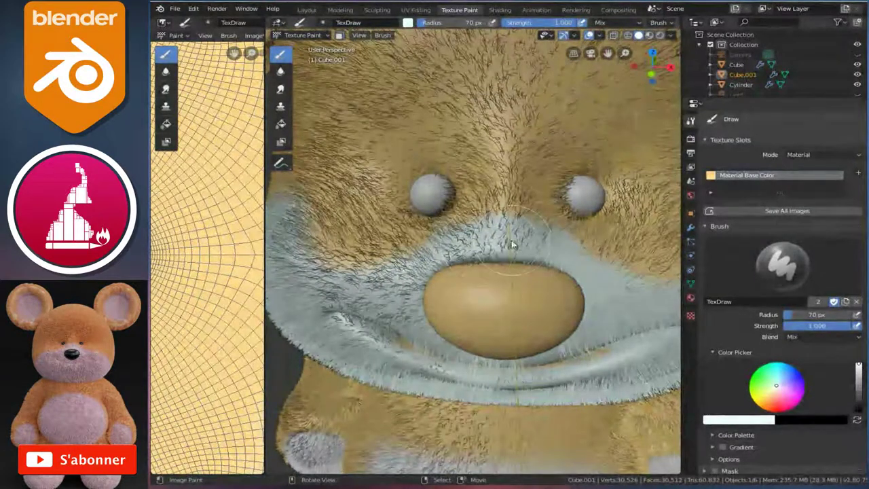
{"action": "scroll", "coordinate": [538, 238], "scroll_direction": "down", "scroll_amount": 4}
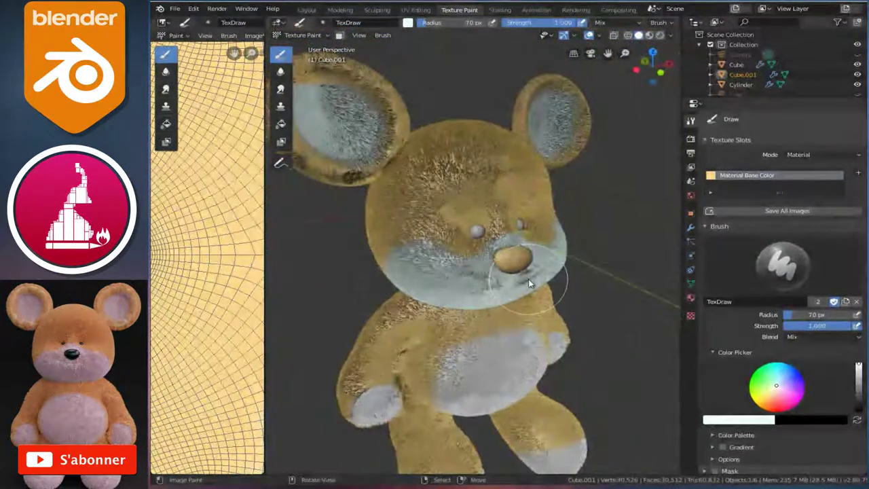
{"action": "key", "text": "KP_1"}
Step: Orbit around the bear to inspect its sides and back, ending at a front view
{"action": "scroll", "coordinate": [528, 285], "scroll_direction": "up", "scroll_amount": 2}
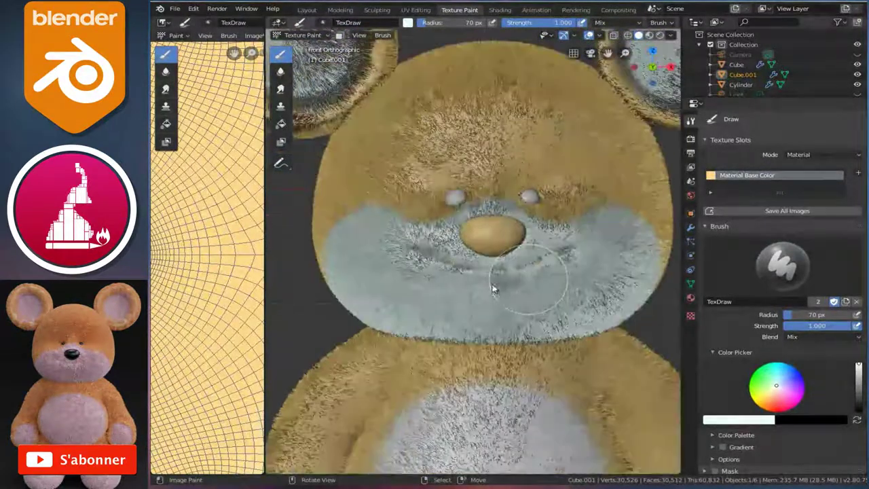
{"action": "scroll", "coordinate": [493, 287], "scroll_direction": "down", "scroll_amount": 1}
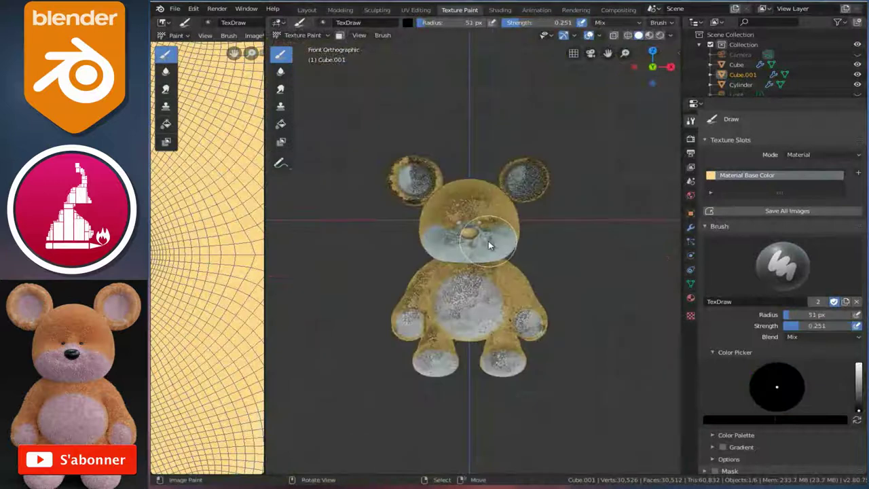
{"action": "scroll", "coordinate": [489, 303], "scroll_direction": "up", "scroll_amount": 3}
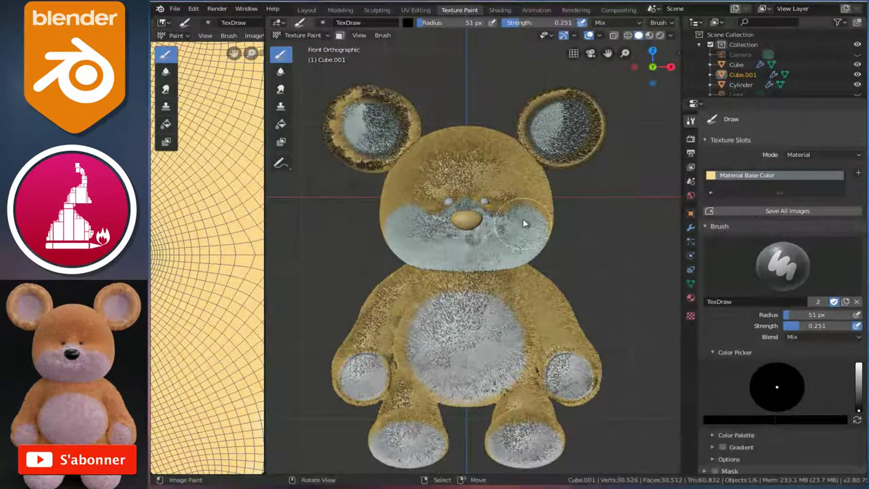
{"action": "scroll", "coordinate": [538, 204], "scroll_direction": "up", "scroll_amount": 5, "text": "shift"}
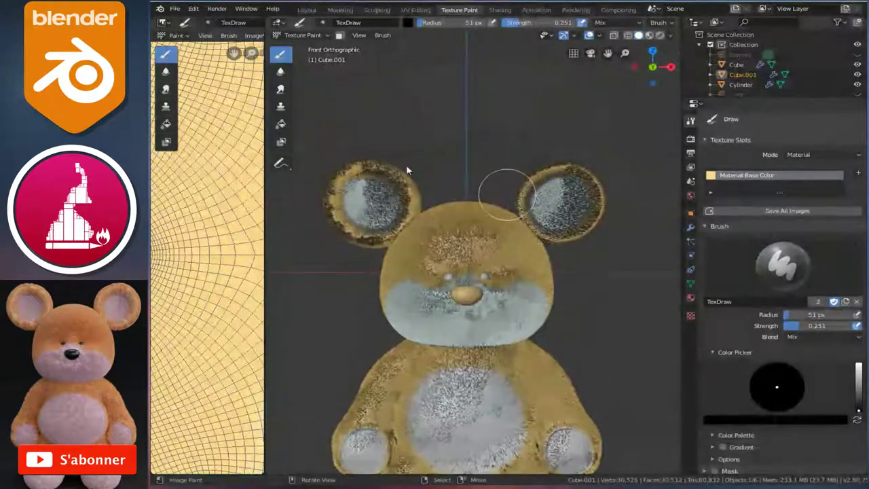
{"action": "middle_click_drag", "start_coordinate": [475, 196], "coordinate": [669, 207]}
{"action": "scroll", "coordinate": [536, 287], "scroll_direction": "down", "scroll_amount": 3}
{"action": "scroll", "coordinate": [538, 323], "scroll_direction": "down", "scroll_amount": 1}
{"action": "mouse_move", "coordinate": [539, 323]}
{"action": "middle_mouse_down"}
{"action": "mouse_move", "coordinate": [591, 300]}
{"action": "mouse_move", "coordinate": [487, 224]}
{"action": "mouse_move", "coordinate": [600, 249]}
{"action": "mouse_move", "coordinate": [582, 233]}
{"action": "middle_mouse_up"}
{"action": "mouse_move", "coordinate": [548, 194]}
{"action": "middle_mouse_down"}
{"action": "mouse_move", "coordinate": [495, 204]}
{"action": "mouse_move", "coordinate": [577, 219]}
{"action": "mouse_move", "coordinate": [546, 272]}
{"action": "mouse_move", "coordinate": [433, 264]}
{"action": "middle_mouse_up"}
{"action": "mouse_move", "coordinate": [522, 260]}
{"action": "middle_mouse_down"}
{"action": "mouse_move", "coordinate": [562, 265]}
{"action": "mouse_move", "coordinate": [393, 253]}
{"action": "mouse_move", "coordinate": [397, 242]}
{"action": "mouse_move", "coordinate": [587, 253]}
{"action": "mouse_move", "coordinate": [557, 253]}
{"action": "middle_mouse_up"}
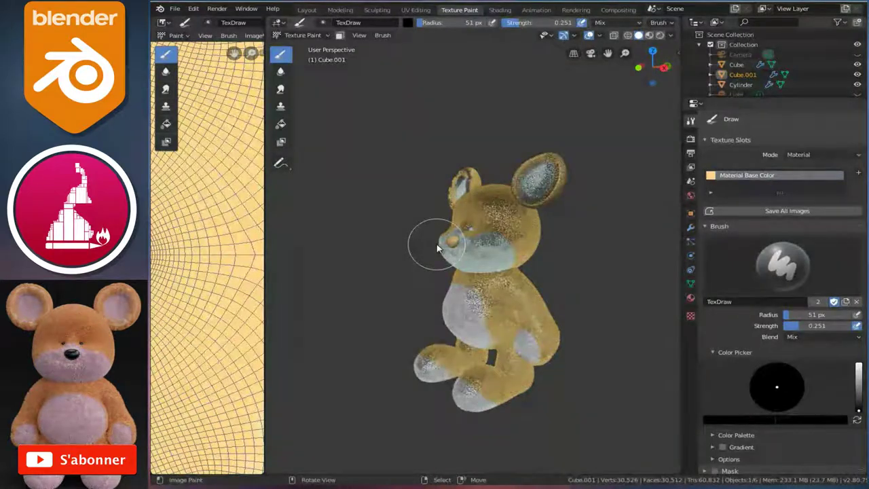
{"action": "middle_click_drag", "start_coordinate": [493, 295], "coordinate": [531, 280]}
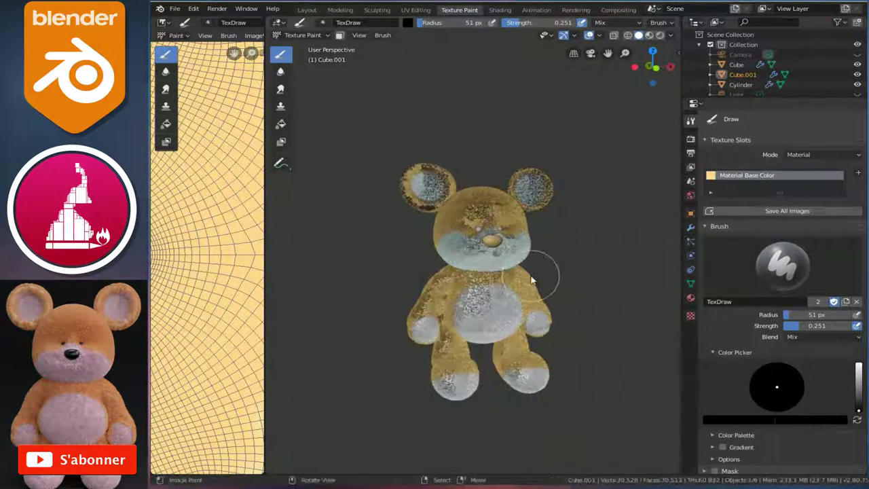